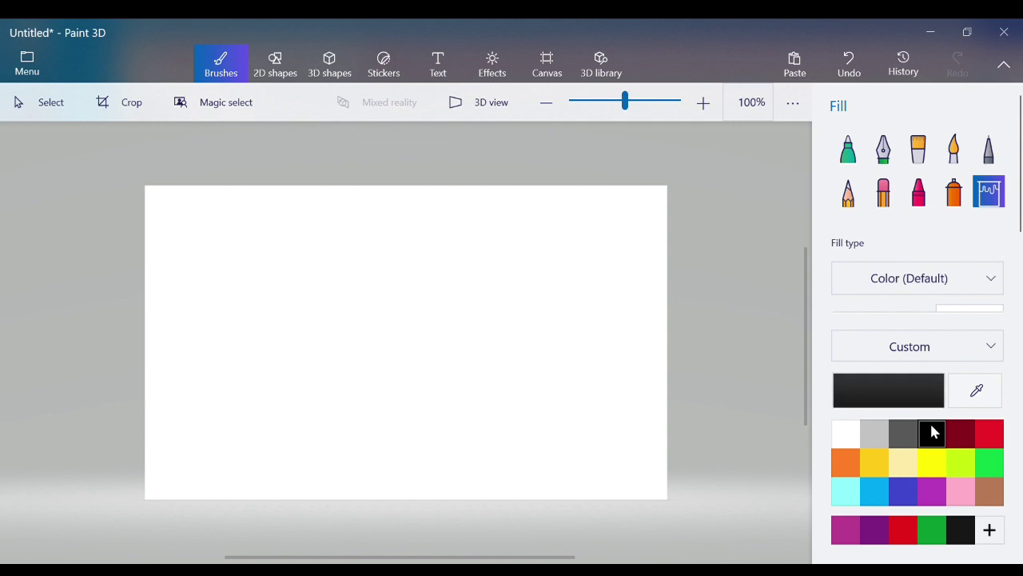
Fill the canvas black and spray soft dark red along its upper edge and upper-left side with a 296 px spray can
{"action": "left_click", "coordinate": [615, 364]}
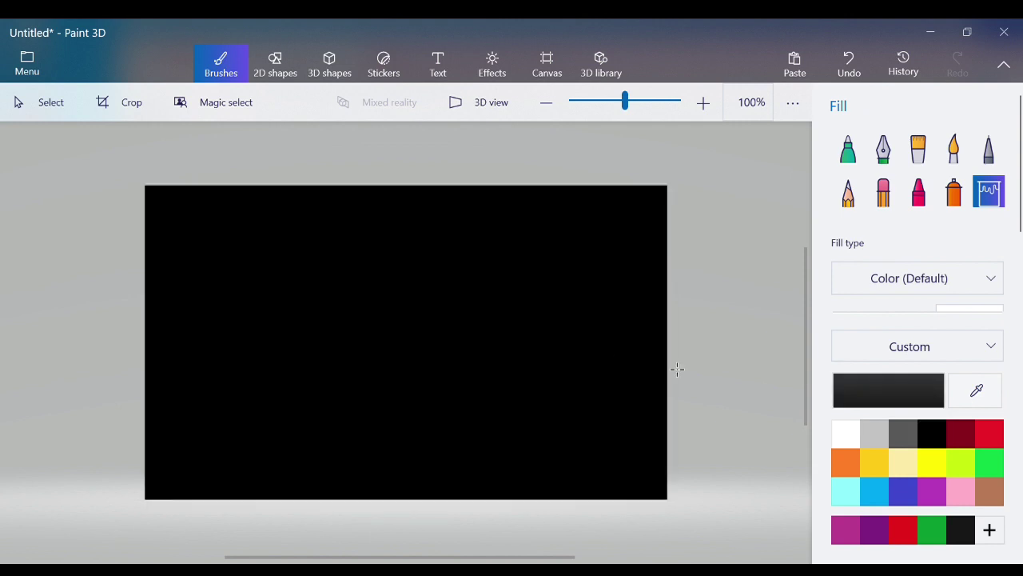
{"action": "left_click", "coordinate": [956, 195]}
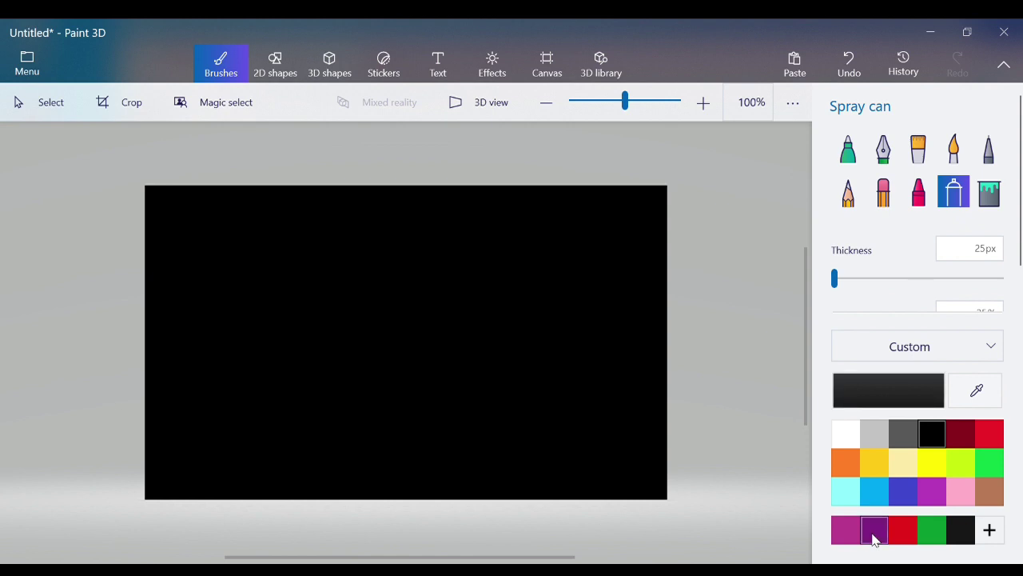
{"action": "left_click", "coordinate": [964, 434]}
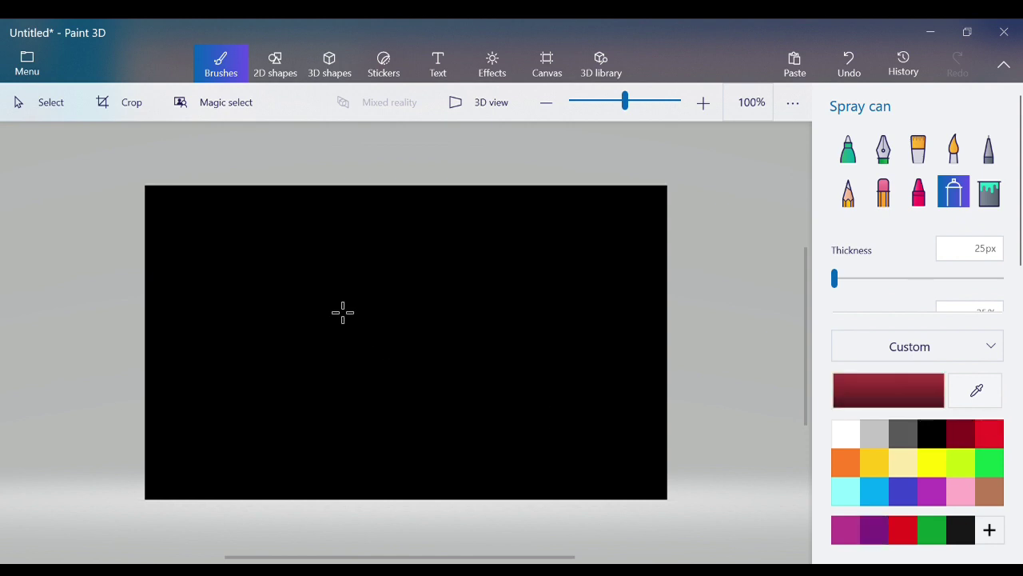
{"action": "left_click_drag", "start_coordinate": [834, 279], "coordinate": [997, 278]}
{"action": "mouse_move", "coordinate": [165, 233]}
{"action": "left_mouse_down"}
{"action": "mouse_move", "coordinate": [174, 219]}
{"action": "mouse_move", "coordinate": [209, 226]}
{"action": "left_mouse_up"}
{"action": "mouse_move", "coordinate": [274, 227]}
{"action": "left_mouse_down"}
{"action": "mouse_move", "coordinate": [506, 193]}
{"action": "mouse_move", "coordinate": [430, 207]}
{"action": "mouse_move", "coordinate": [406, 172]}
{"action": "mouse_move", "coordinate": [632, 221]}
{"action": "left_mouse_up"}
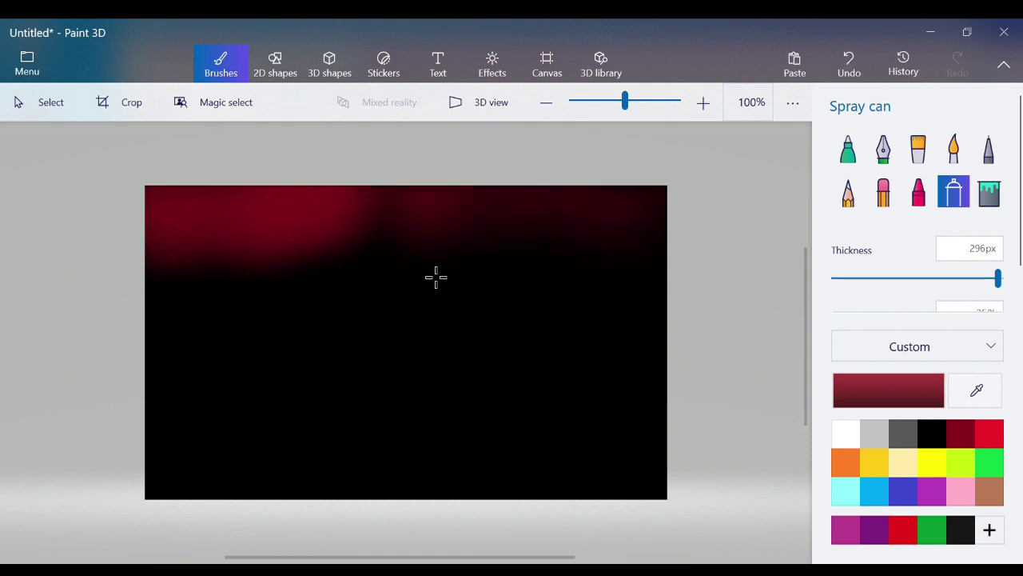
{"action": "mouse_move", "coordinate": [249, 266]}
{"action": "left_mouse_down"}
{"action": "mouse_move", "coordinate": [229, 213]}
{"action": "mouse_move", "coordinate": [146, 272]}
{"action": "left_mouse_up"}
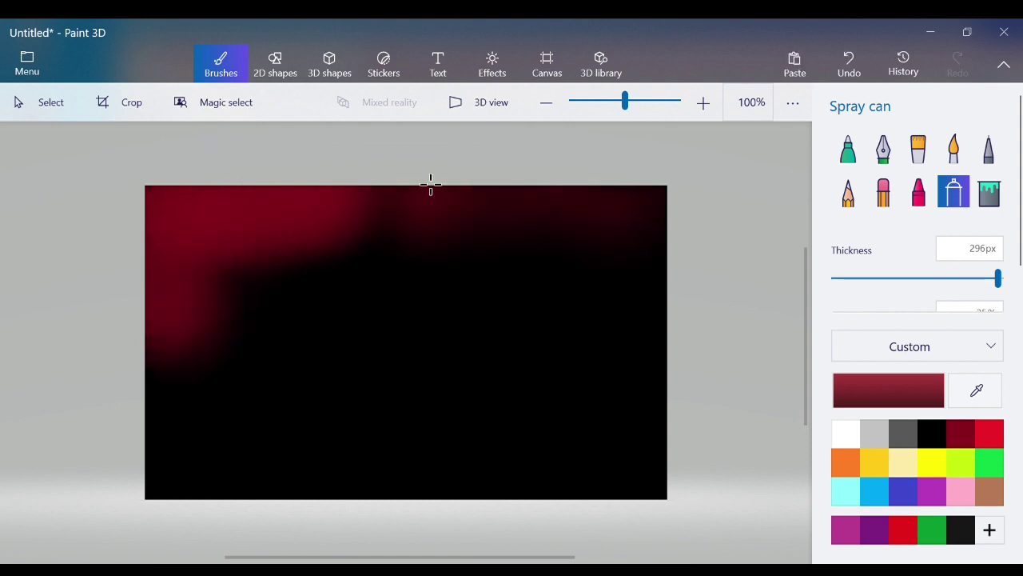
Tint the red upper-left corner of the canvas with black and purple spray, adding a small purple streak at 34 px thickness
{"action": "left_click", "coordinate": [906, 493]}
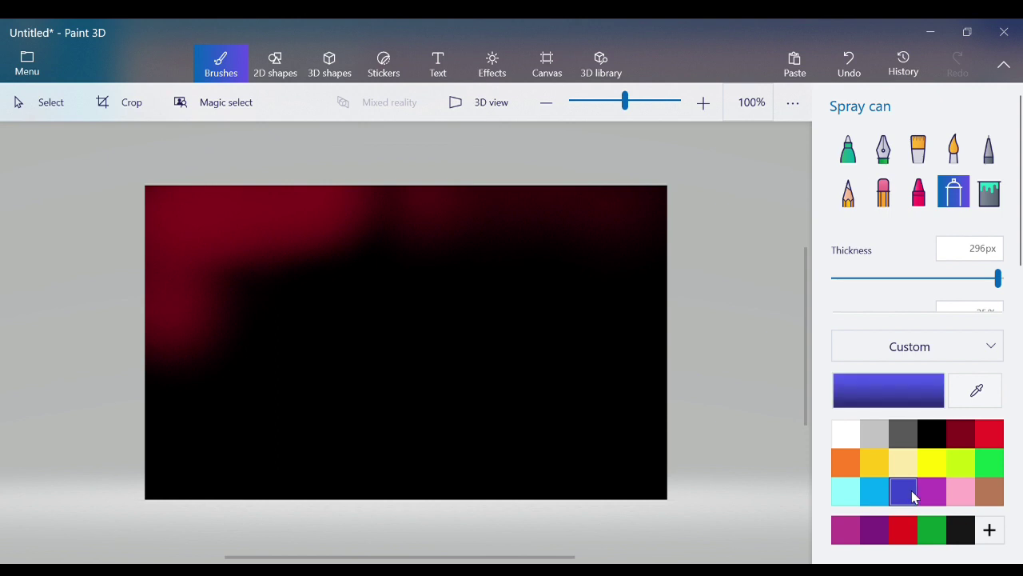
{"action": "left_click", "coordinate": [930, 447]}
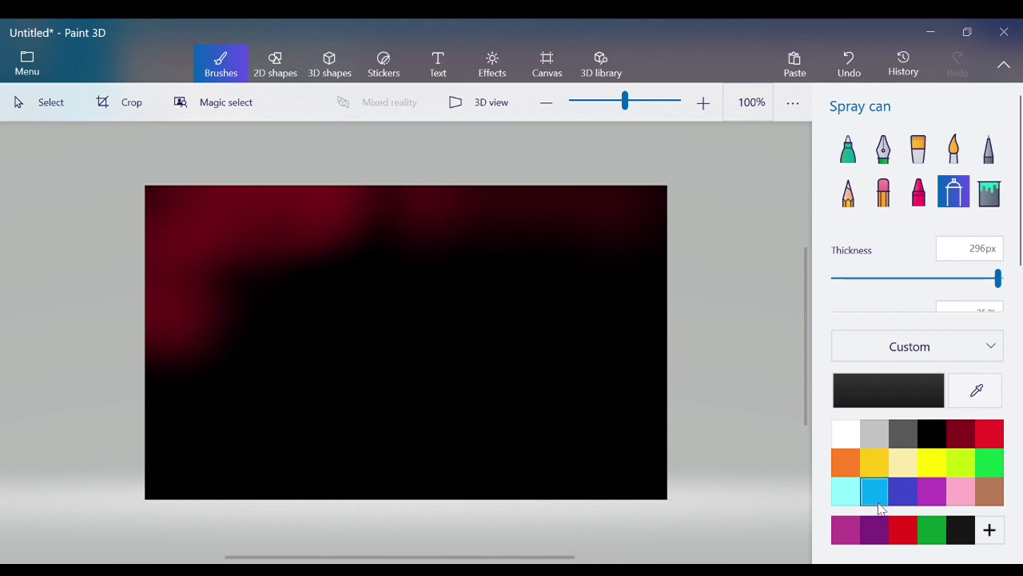
{"action": "left_click", "coordinate": [876, 529]}
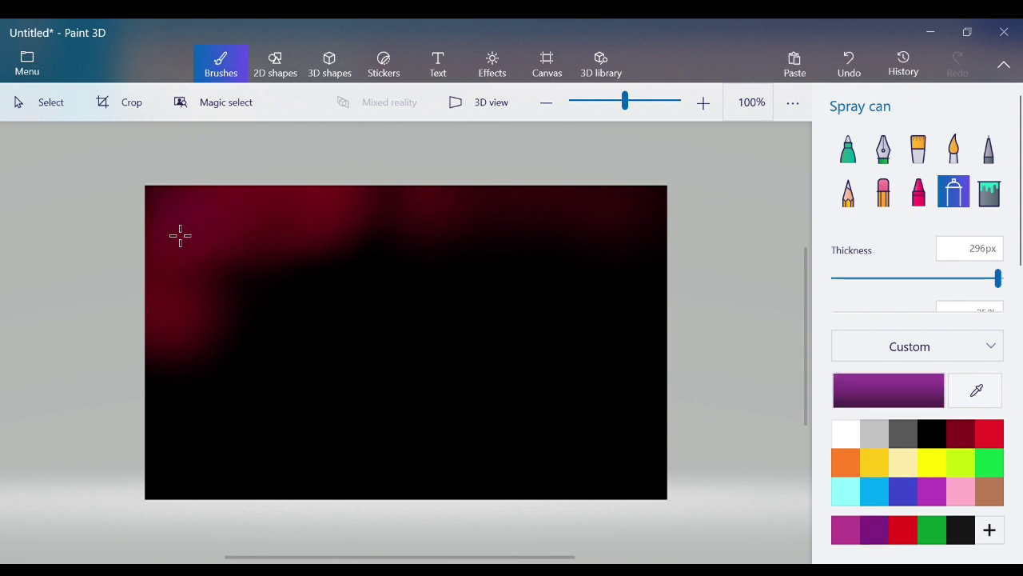
{"action": "left_click_drag", "start_coordinate": [908, 278], "coordinate": [838, 278]}
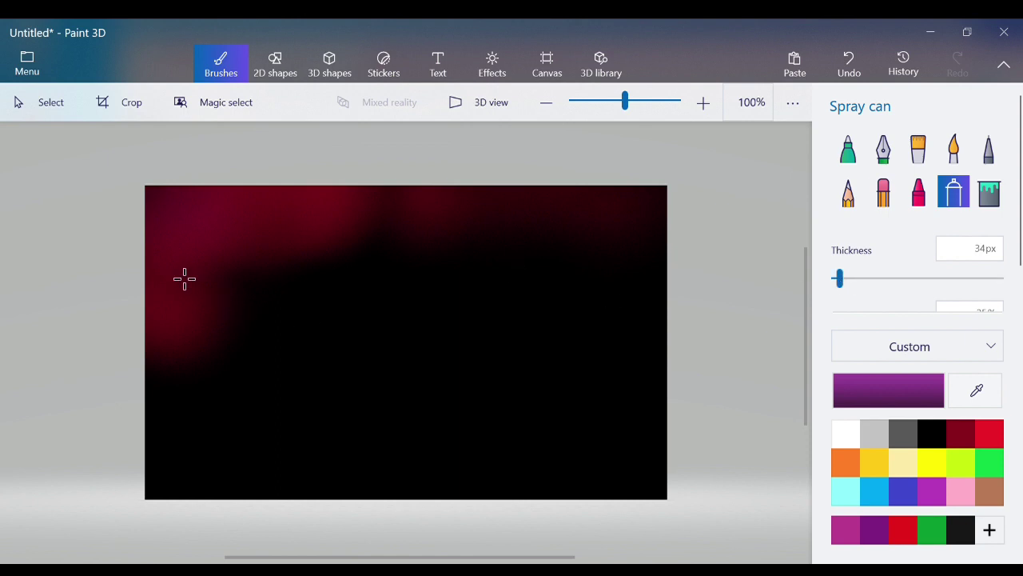
{"action": "left_click_drag", "start_coordinate": [184, 267], "coordinate": [192, 246]}
Add the dark purple 440645 to the palette as a custom colour
{"action": "left_click", "coordinate": [990, 530]}
{"action": "left_click", "coordinate": [530, 270]}
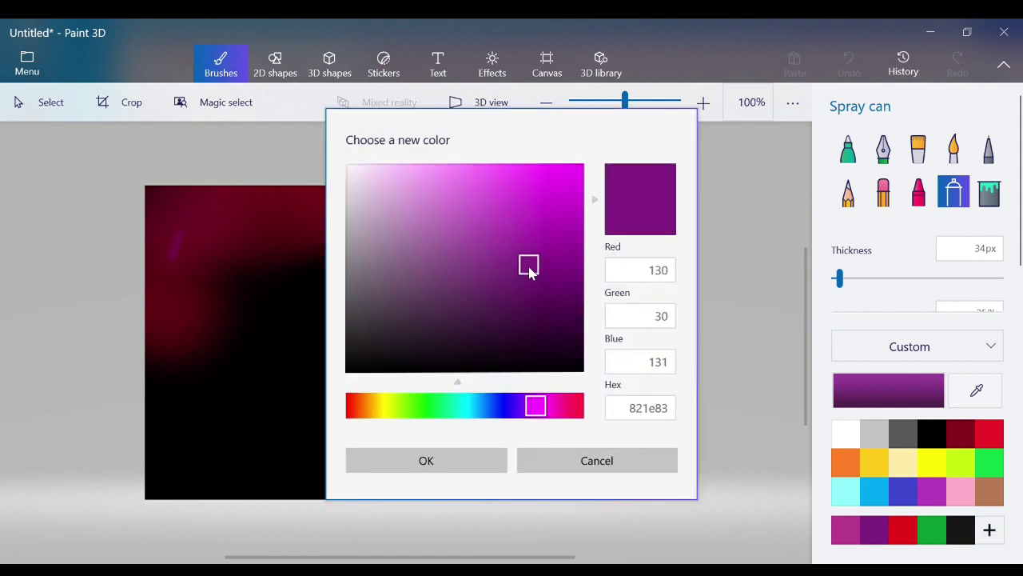
{"action": "left_click_drag", "start_coordinate": [529, 269], "coordinate": [564, 316]}
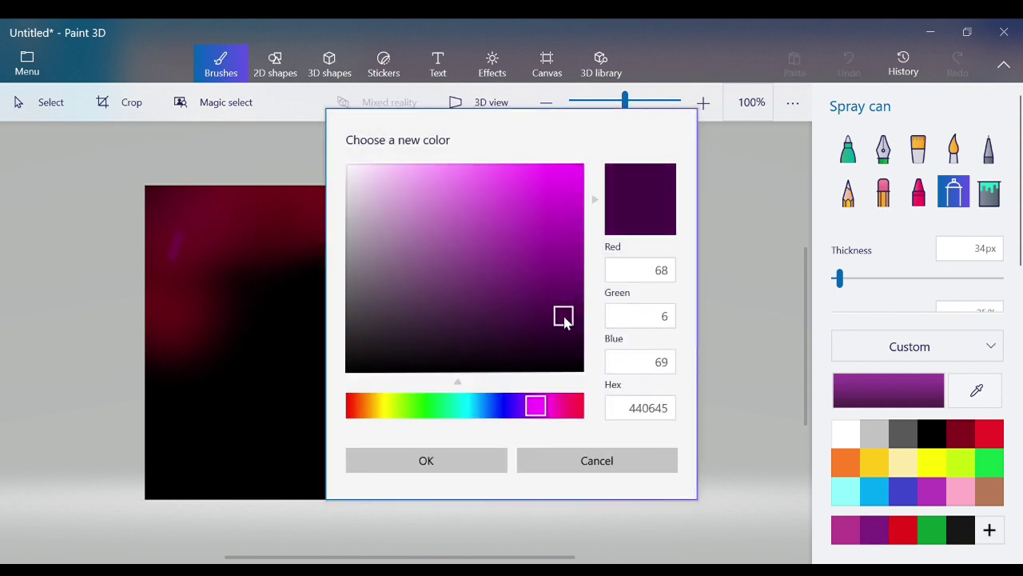
{"action": "left_click", "coordinate": [445, 472]}
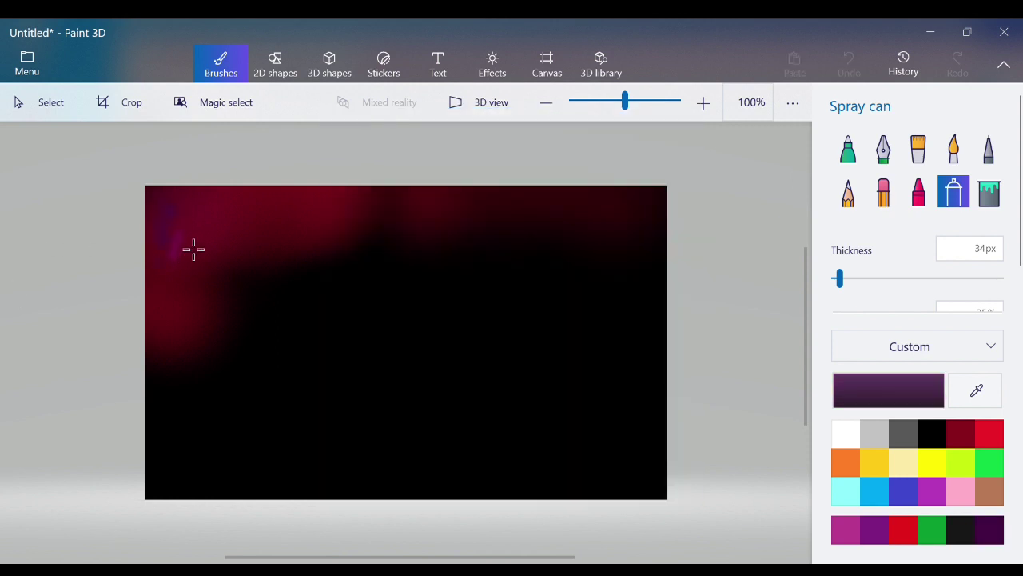
Spray thin dark purple strands over the red upper-left corner at 34 px, undoing the stray stroke
{"action": "mouse_move", "coordinate": [192, 234]}
{"action": "left_mouse_down"}
{"action": "mouse_move", "coordinate": [183, 211]}
{"action": "mouse_move", "coordinate": [200, 278]}
{"action": "left_mouse_up"}
{"action": "mouse_move", "coordinate": [187, 207]}
{"action": "left_mouse_down"}
{"action": "mouse_move", "coordinate": [241, 220]}
{"action": "mouse_move", "coordinate": [258, 210]}
{"action": "mouse_move", "coordinate": [211, 224]}
{"action": "mouse_move", "coordinate": [275, 240]}
{"action": "mouse_move", "coordinate": [212, 217]}
{"action": "mouse_move", "coordinate": [182, 222]}
{"action": "left_mouse_up"}
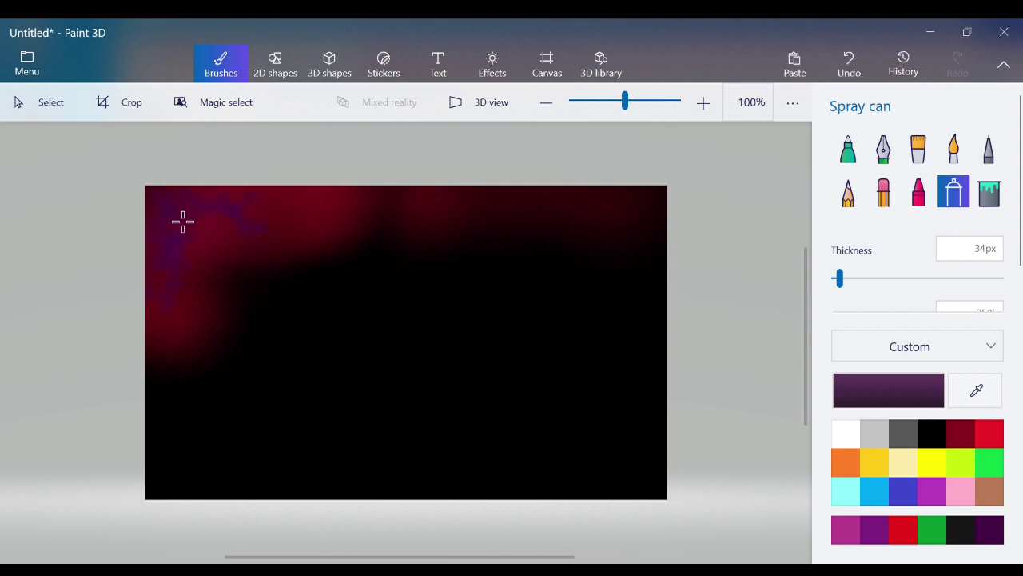
{"action": "left_click", "coordinate": [828, 44]}
{"action": "left_click_drag", "start_coordinate": [214, 234], "coordinate": [233, 214]}
Spray small black shadows among the purple strands in the upper-left corner, undoing the unwanted spots
{"action": "left_click", "coordinate": [931, 443]}
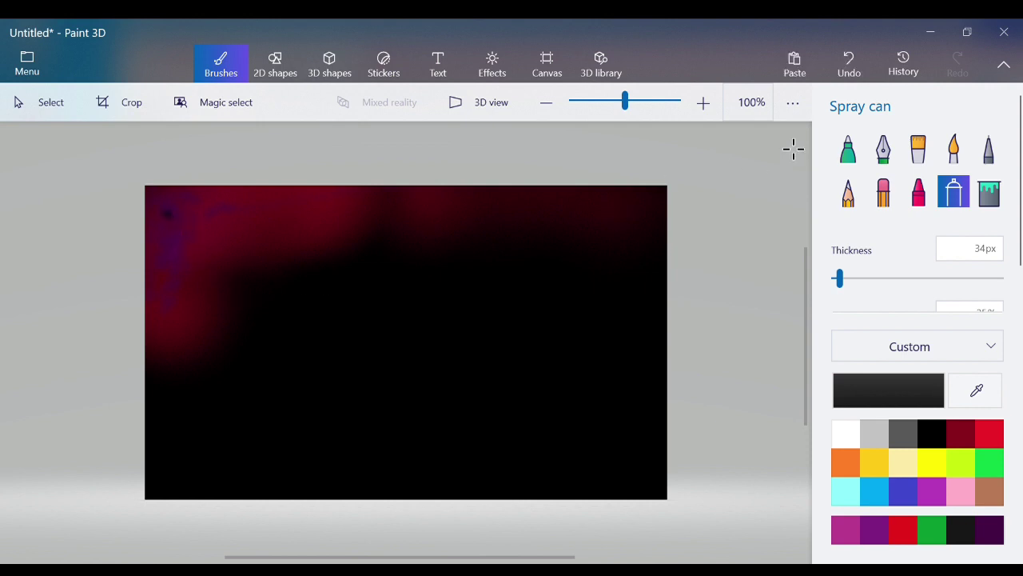
{"action": "left_click", "coordinate": [845, 76]}
{"action": "left_click_drag", "start_coordinate": [170, 217], "coordinate": [177, 228]}
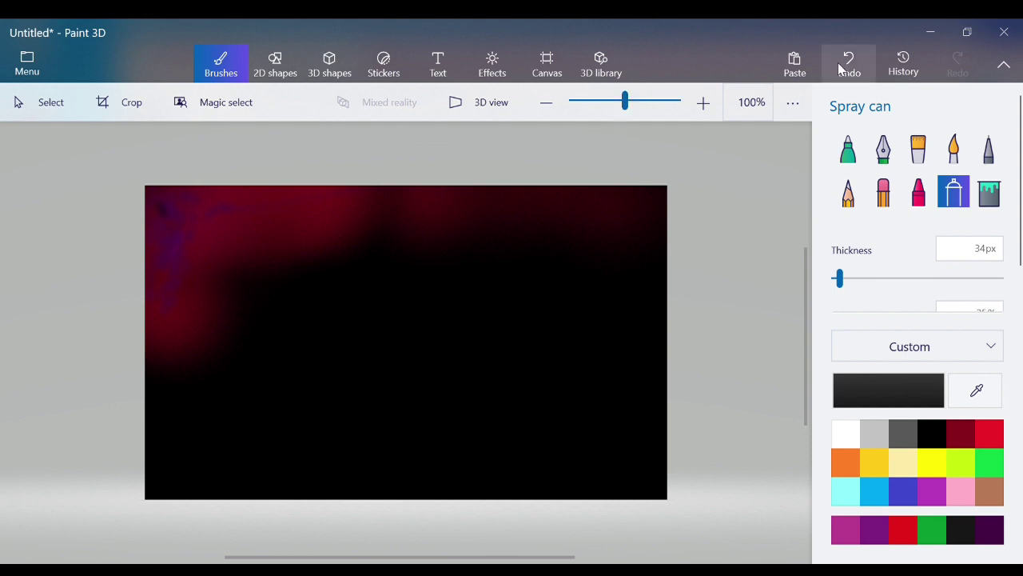
{"action": "mouse_move", "coordinate": [167, 267]}
{"action": "left_mouse_down"}
{"action": "mouse_move", "coordinate": [183, 247]}
{"action": "mouse_move", "coordinate": [177, 257]}
{"action": "left_mouse_up"}
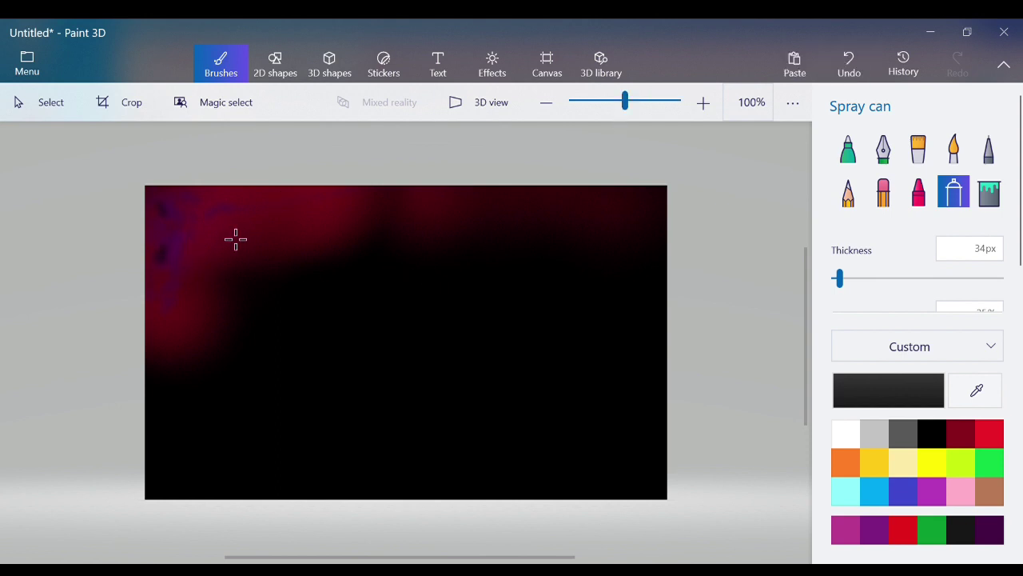
{"action": "left_click", "coordinate": [850, 64]}
{"action": "mouse_move", "coordinate": [168, 270]}
{"action": "left_mouse_down"}
{"action": "mouse_move", "coordinate": [186, 192]}
{"action": "mouse_move", "coordinate": [169, 239]}
{"action": "left_mouse_up"}
Spray a light dark red haze over the purple strands at 287 px thickness, undoing passes that cover them too heavily
{"action": "left_click_drag", "start_coordinate": [945, 283], "coordinate": [993, 279]}
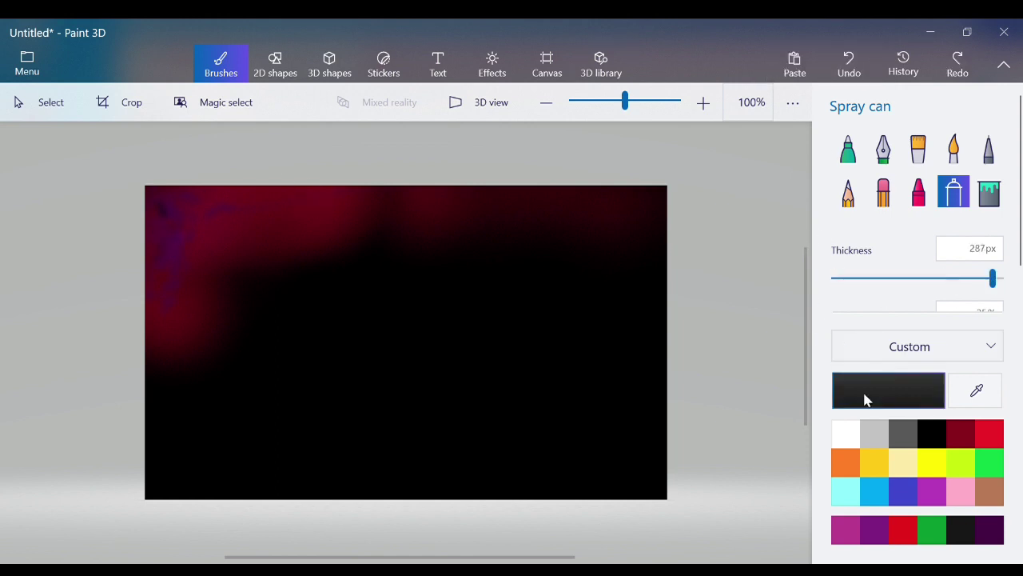
{"action": "left_click", "coordinate": [960, 436]}
{"action": "left_click", "coordinate": [176, 224]}
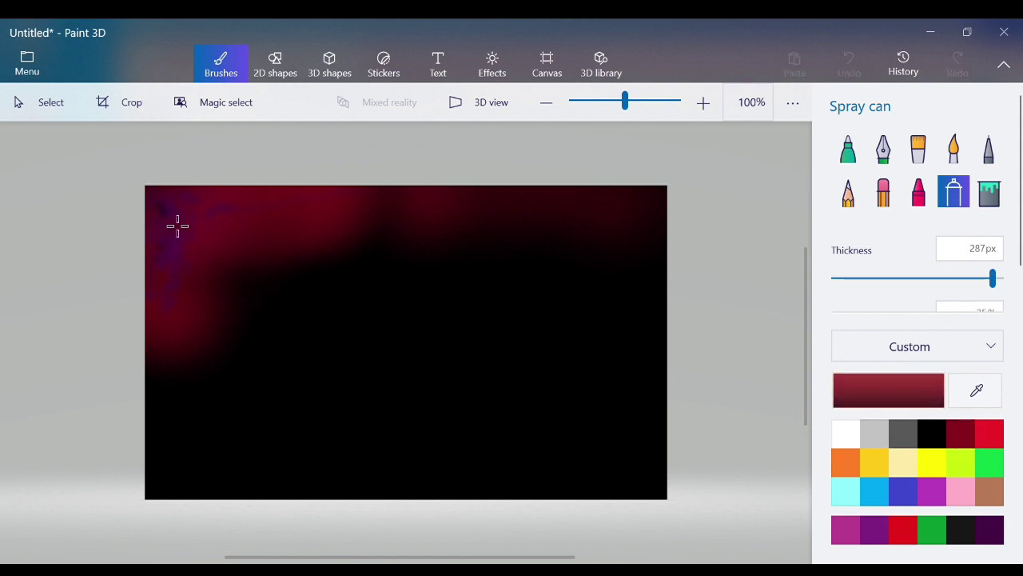
{"action": "left_click_drag", "start_coordinate": [163, 245], "coordinate": [169, 269]}
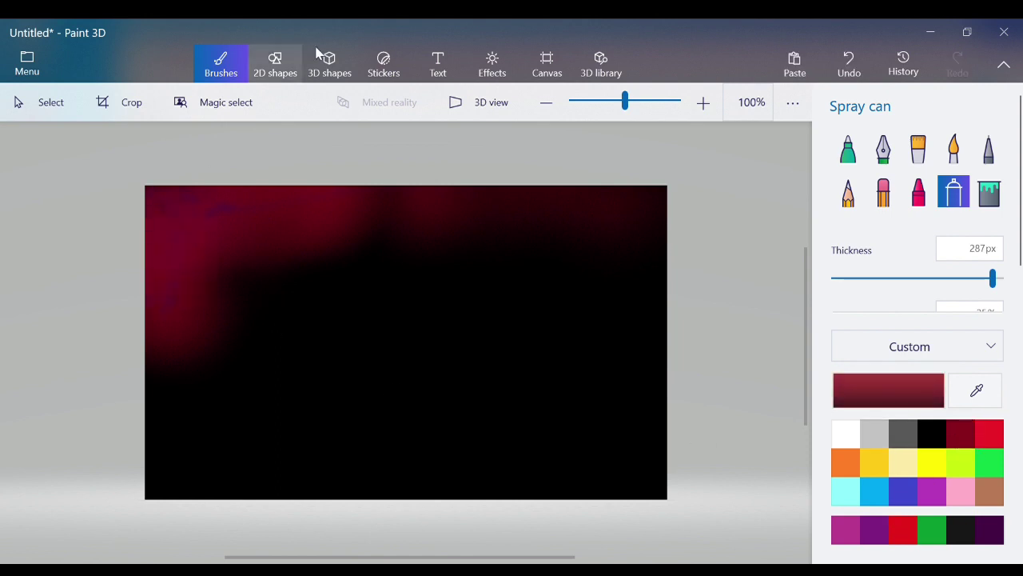
{"action": "left_click", "coordinate": [827, 55]}
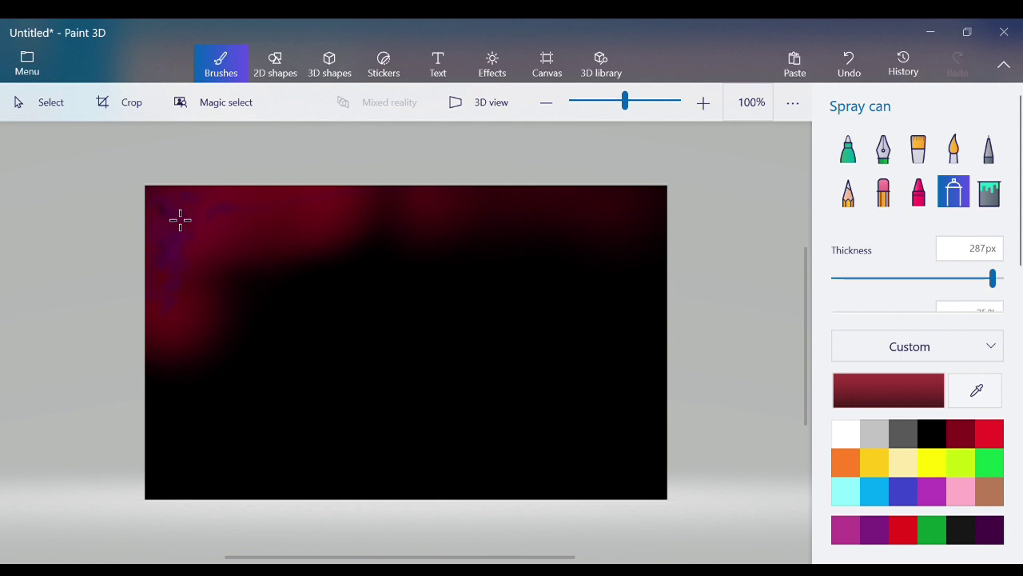
{"action": "left_click_drag", "start_coordinate": [173, 231], "coordinate": [171, 278]}
{"action": "left_click", "coordinate": [842, 53]}
Spray a faint light grey cloud glow just inside the red corner at 287 px, undoing the overly bright first spot
{"action": "left_click", "coordinate": [874, 434]}
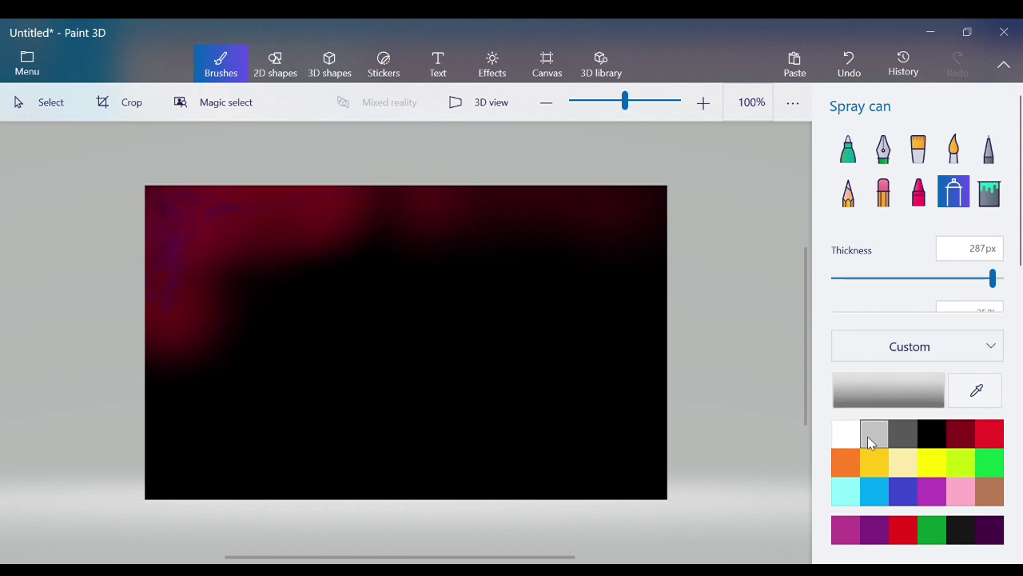
{"action": "left_click_drag", "start_coordinate": [219, 329], "coordinate": [269, 308]}
{"action": "left_click", "coordinate": [840, 46]}
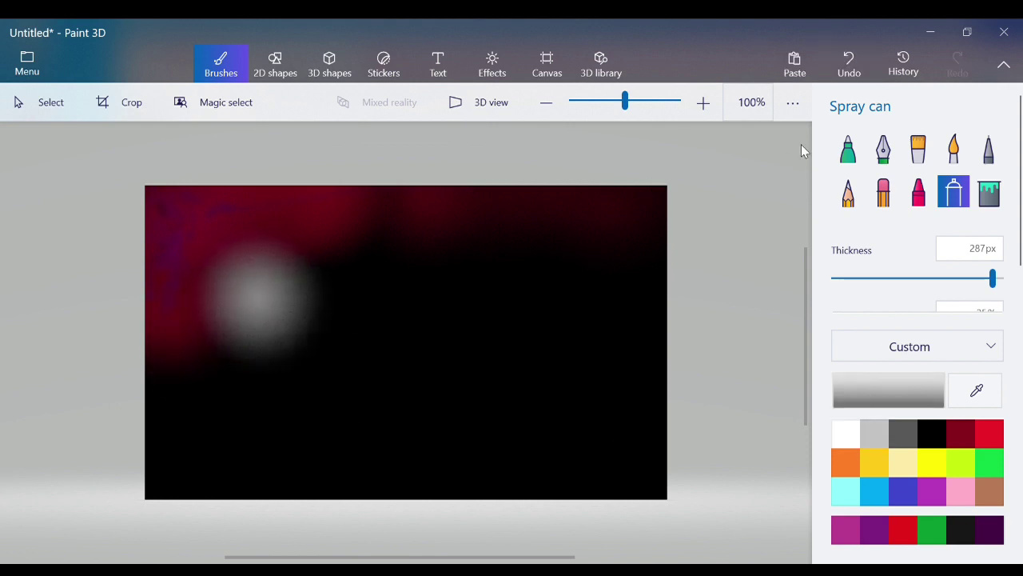
{"action": "left_click", "coordinate": [858, 48]}
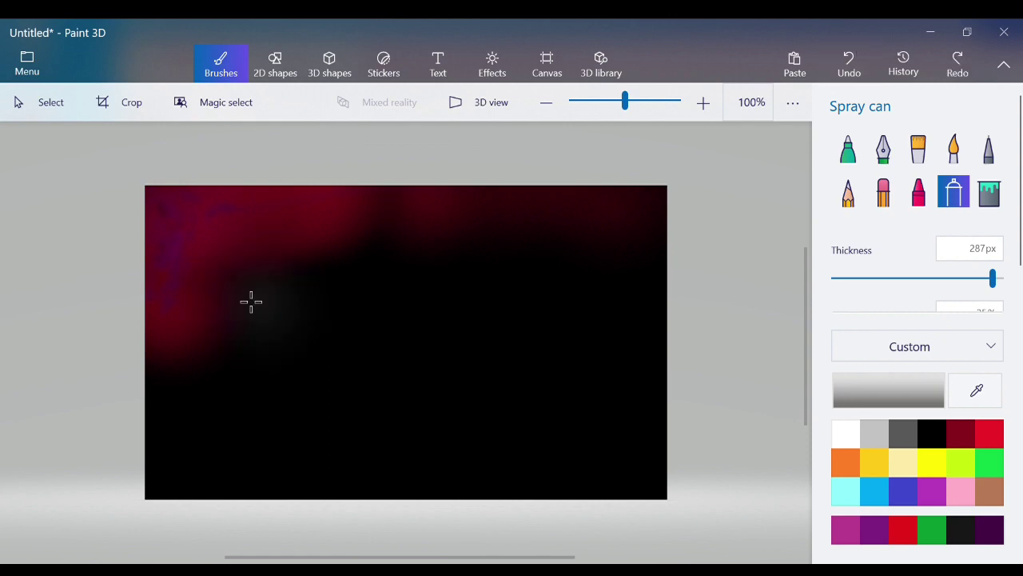
{"action": "mouse_move", "coordinate": [251, 297]}
{"action": "left_mouse_down"}
{"action": "mouse_move", "coordinate": [307, 277]}
{"action": "mouse_move", "coordinate": [244, 319]}
{"action": "mouse_move", "coordinate": [294, 276]}
{"action": "mouse_move", "coordinate": [335, 275]}
{"action": "mouse_move", "coordinate": [258, 293]}
{"action": "left_mouse_up"}
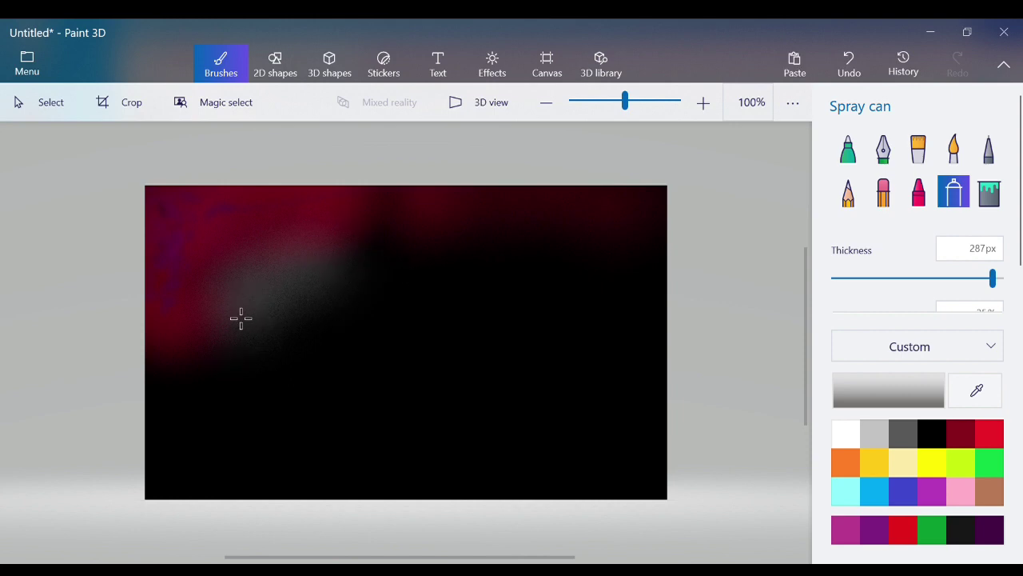
{"action": "left_click_drag", "start_coordinate": [246, 304], "coordinate": [249, 290]}
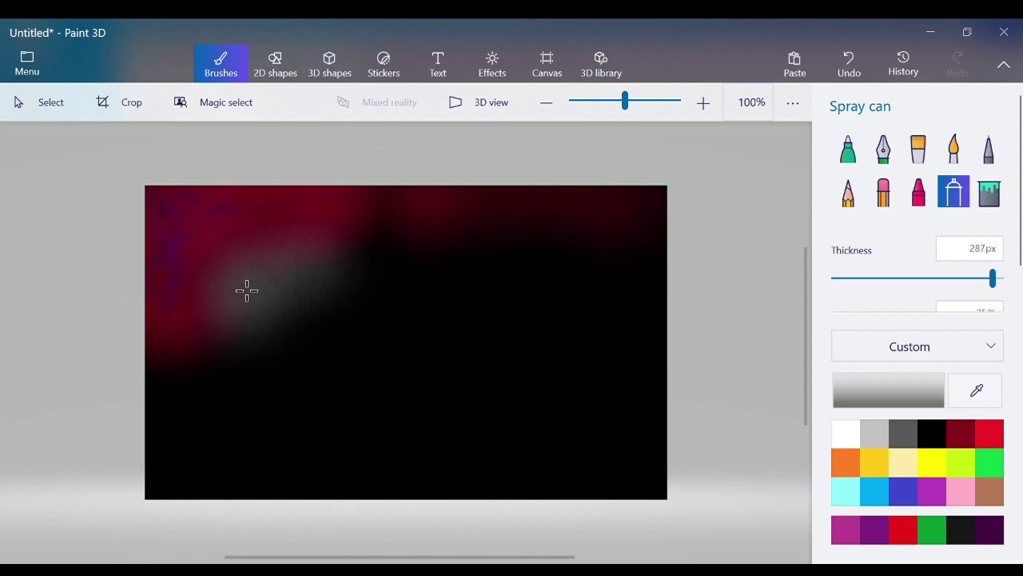
Spray white highlight puffs along the upper edge of the grey cloud at 60 px thickness, undoing the last unwanted puff
{"action": "left_click_drag", "start_coordinate": [993, 278], "coordinate": [856, 277]}
{"action": "left_click", "coordinate": [846, 433]}
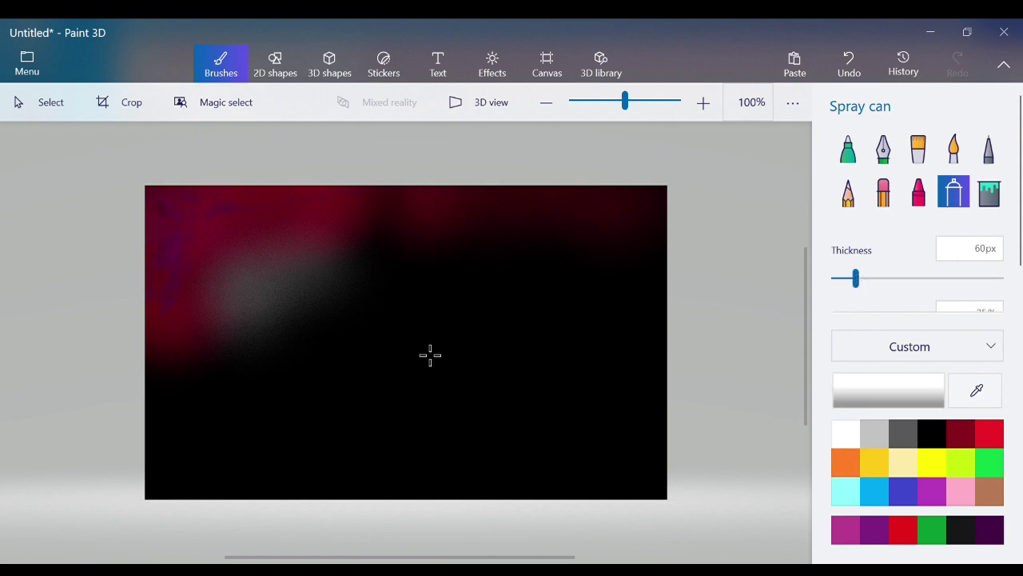
{"action": "mouse_move", "coordinate": [238, 304]}
{"action": "left_mouse_down"}
{"action": "mouse_move", "coordinate": [229, 277]}
{"action": "mouse_move", "coordinate": [261, 262]}
{"action": "mouse_move", "coordinate": [303, 279]}
{"action": "mouse_move", "coordinate": [281, 276]}
{"action": "mouse_move", "coordinate": [292, 279]}
{"action": "mouse_move", "coordinate": [338, 275]}
{"action": "mouse_move", "coordinate": [328, 277]}
{"action": "mouse_move", "coordinate": [333, 295]}
{"action": "mouse_move", "coordinate": [317, 301]}
{"action": "mouse_move", "coordinate": [317, 276]}
{"action": "mouse_move", "coordinate": [254, 254]}
{"action": "left_mouse_up"}
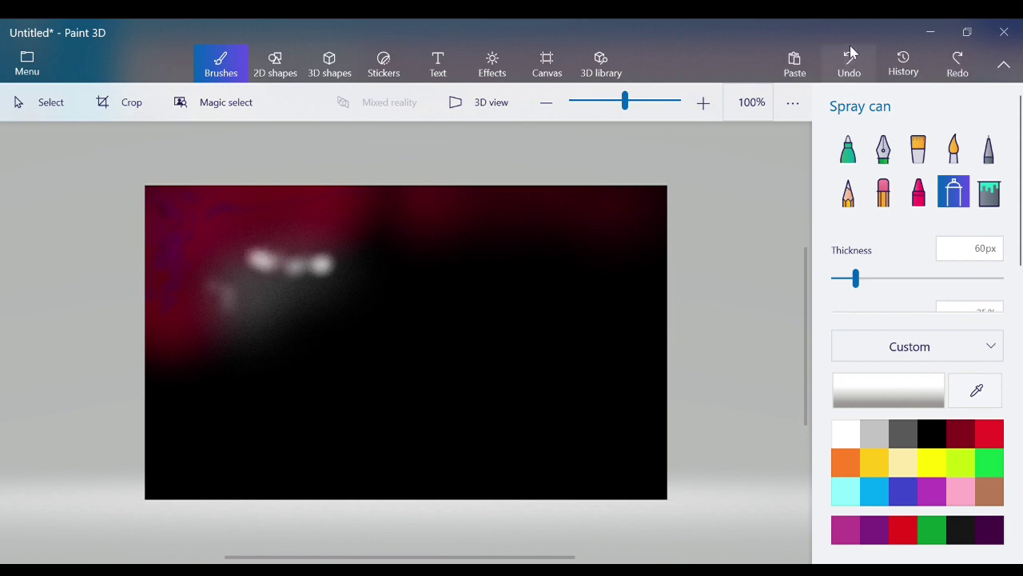
{"action": "left_click", "coordinate": [850, 45]}
Spray thin dark grey wisps beneath the white highlights of the cloud at 25 px thickness
{"action": "left_click", "coordinate": [902, 432]}
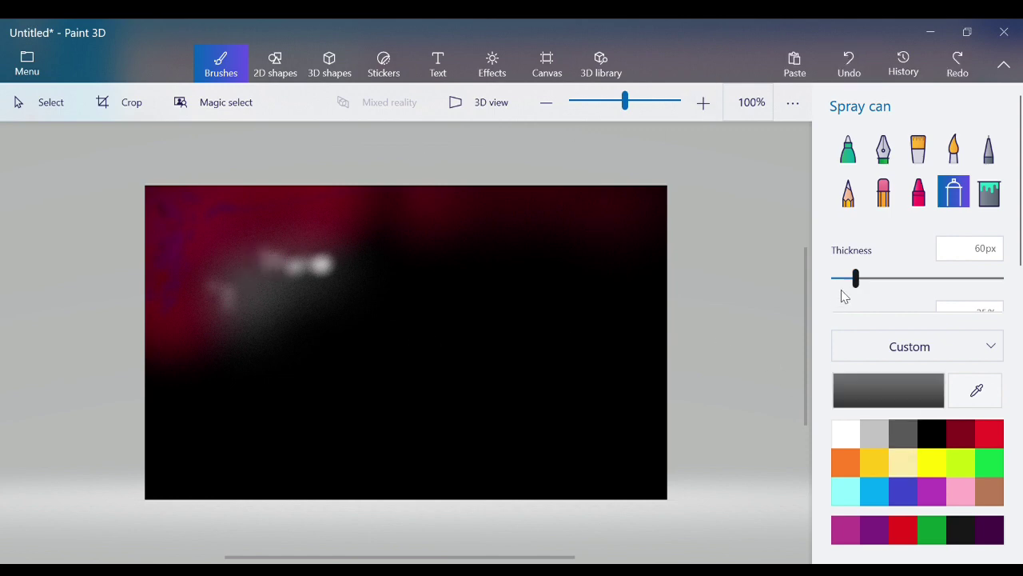
{"action": "left_click", "coordinate": [843, 279]}
{"action": "left_click_drag", "start_coordinate": [820, 285], "coordinate": [824, 280]}
{"action": "left_click_drag", "start_coordinate": [323, 283], "coordinate": [335, 287]}
{"action": "mouse_move", "coordinate": [346, 283]}
{"action": "left_mouse_down"}
{"action": "mouse_move", "coordinate": [289, 287]}
{"action": "mouse_move", "coordinate": [277, 298]}
{"action": "mouse_move", "coordinate": [281, 278]}
{"action": "mouse_move", "coordinate": [298, 292]}
{"action": "mouse_move", "coordinate": [323, 284]}
{"action": "mouse_move", "coordinate": [269, 272]}
{"action": "left_mouse_up"}
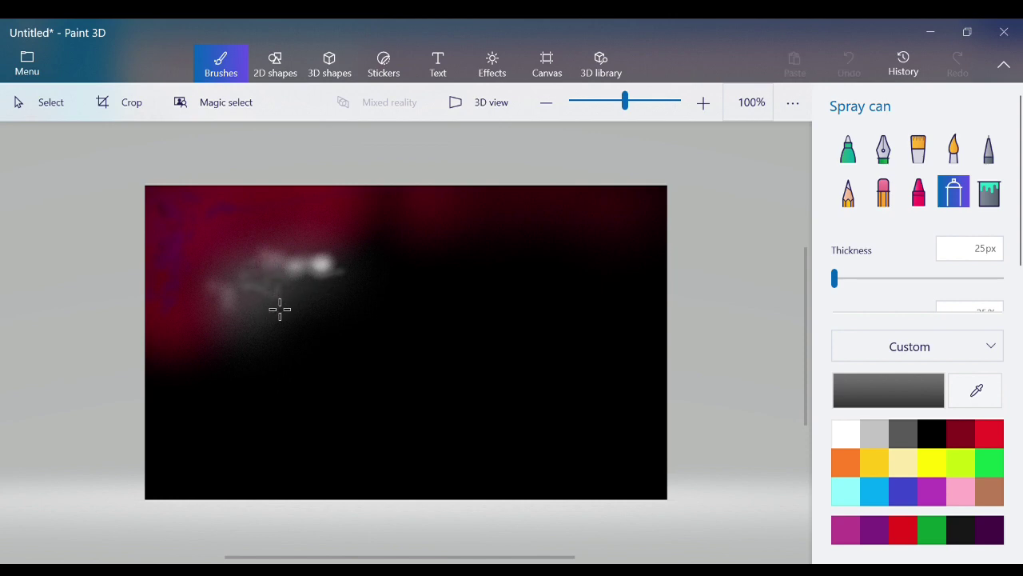
{"action": "left_click_drag", "start_coordinate": [280, 310], "coordinate": [237, 315]}
Try thin black shading around the cloud and add light grey wisps at its upper-left edge at 25 px
{"action": "left_click", "coordinate": [932, 440]}
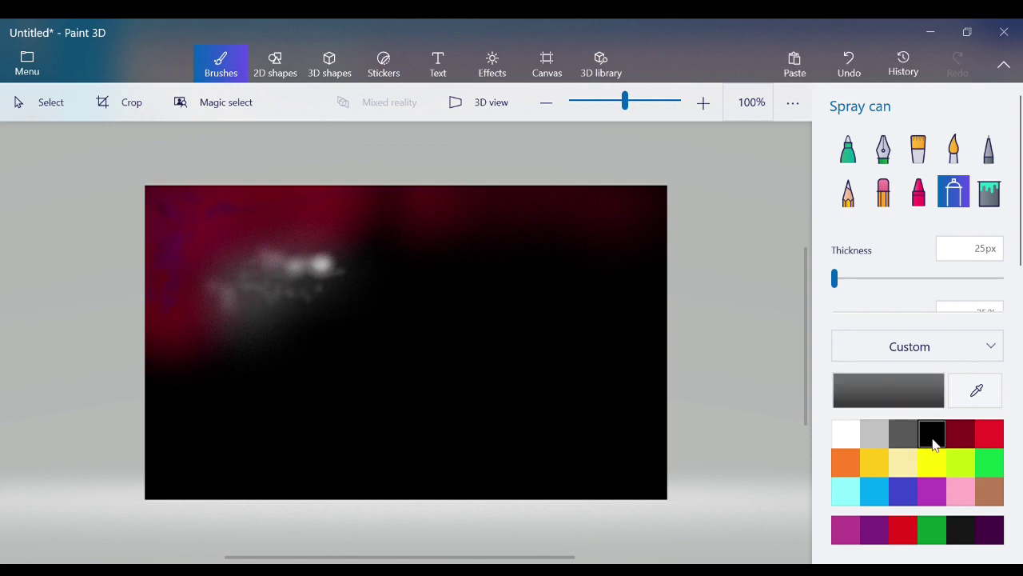
{"action": "mouse_move", "coordinate": [295, 359]}
{"action": "left_mouse_down"}
{"action": "mouse_move", "coordinate": [263, 317]}
{"action": "mouse_move", "coordinate": [258, 286]}
{"action": "mouse_move", "coordinate": [260, 298]}
{"action": "mouse_move", "coordinate": [228, 280]}
{"action": "left_mouse_up"}
{"action": "mouse_move", "coordinate": [221, 235]}
{"action": "left_mouse_down"}
{"action": "mouse_move", "coordinate": [218, 284]}
{"action": "mouse_move", "coordinate": [250, 250]}
{"action": "mouse_move", "coordinate": [212, 309]}
{"action": "mouse_move", "coordinate": [263, 248]}
{"action": "mouse_move", "coordinate": [271, 261]}
{"action": "mouse_move", "coordinate": [229, 319]}
{"action": "mouse_move", "coordinate": [276, 269]}
{"action": "mouse_move", "coordinate": [271, 259]}
{"action": "mouse_move", "coordinate": [251, 264]}
{"action": "mouse_move", "coordinate": [280, 248]}
{"action": "mouse_move", "coordinate": [276, 258]}
{"action": "mouse_move", "coordinate": [151, 295]}
{"action": "mouse_move", "coordinate": [261, 246]}
{"action": "mouse_move", "coordinate": [236, 259]}
{"action": "mouse_move", "coordinate": [266, 283]}
{"action": "mouse_move", "coordinate": [316, 246]}
{"action": "mouse_move", "coordinate": [236, 260]}
{"action": "mouse_move", "coordinate": [269, 281]}
{"action": "mouse_move", "coordinate": [249, 254]}
{"action": "left_mouse_up"}
{"action": "left_click", "coordinate": [849, 62]}
{"action": "left_click", "coordinate": [875, 434]}
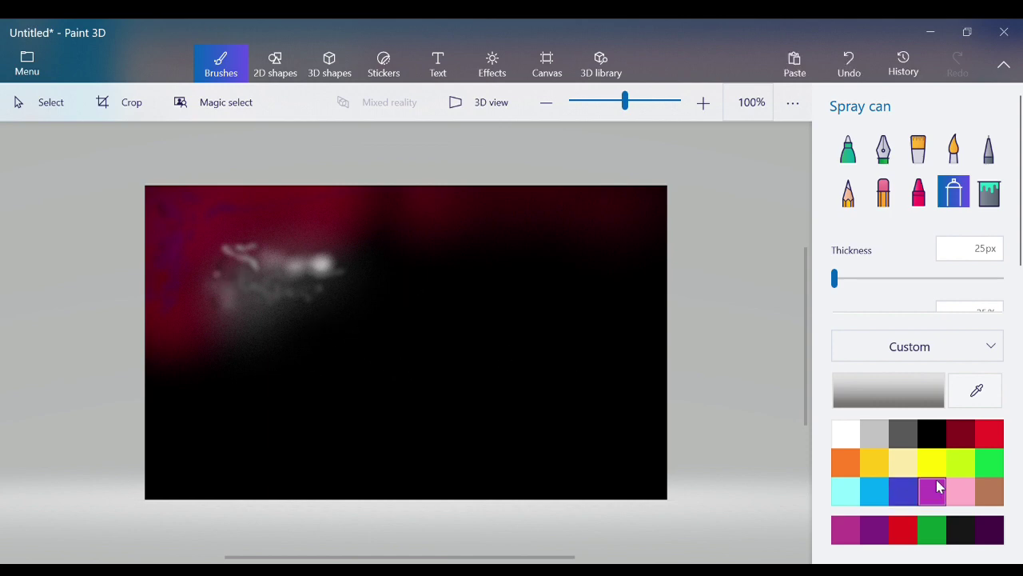
Spray thin green grass-like strokes along the lower edge of the canvas at 25 px thickness
{"action": "left_click", "coordinate": [932, 530]}
{"action": "mouse_move", "coordinate": [637, 496]}
{"action": "left_mouse_down"}
{"action": "mouse_move", "coordinate": [672, 503]}
{"action": "mouse_move", "coordinate": [555, 515]}
{"action": "mouse_move", "coordinate": [607, 504]}
{"action": "mouse_move", "coordinate": [541, 488]}
{"action": "mouse_move", "coordinate": [540, 517]}
{"action": "mouse_move", "coordinate": [454, 511]}
{"action": "mouse_move", "coordinate": [516, 502]}
{"action": "left_mouse_up"}
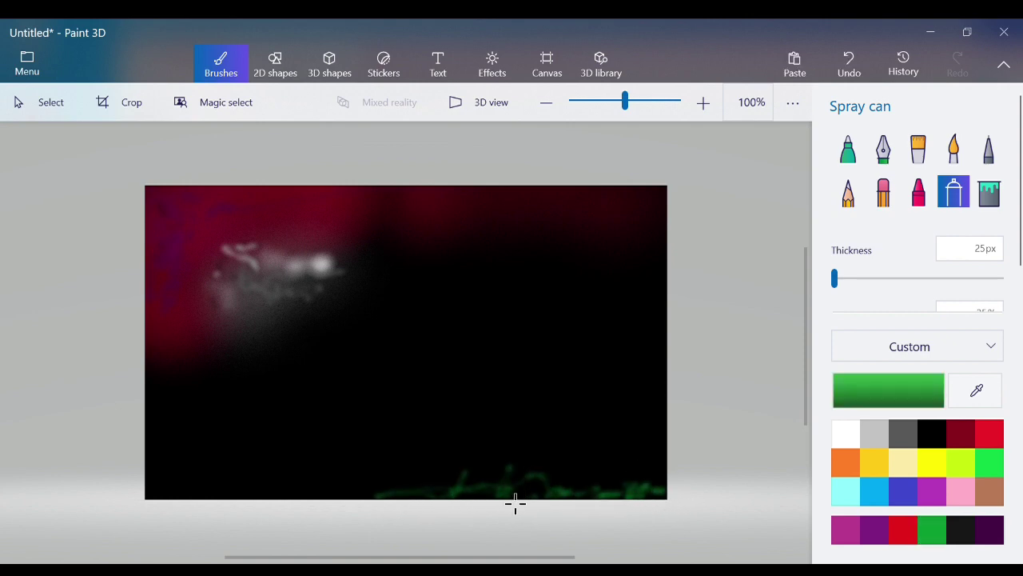
{"action": "left_click", "coordinate": [171, 505]}
{"action": "left_click_drag", "start_coordinate": [169, 502], "coordinate": [376, 462]}
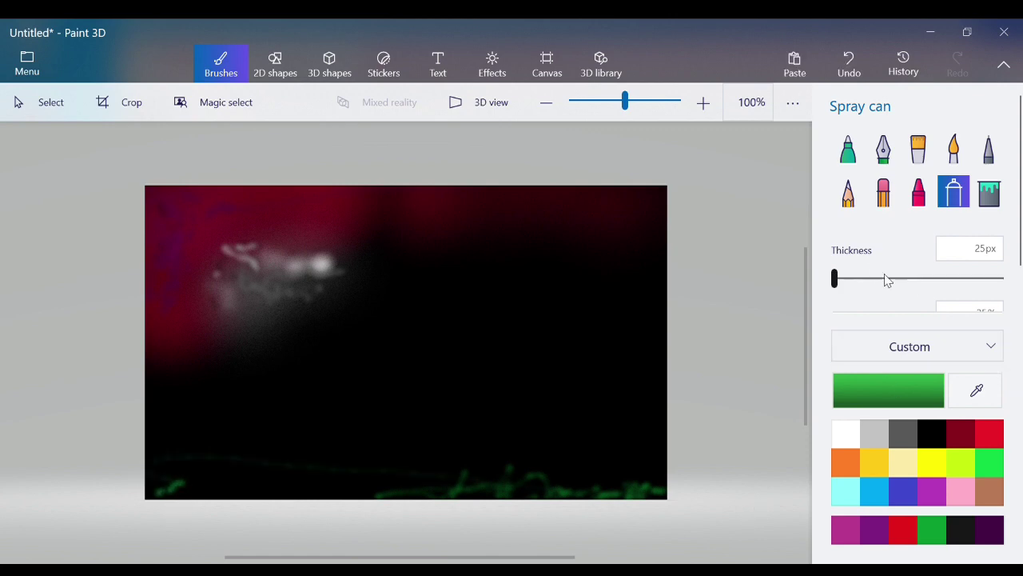
Thicken the greenery along the lower-left and middle of the canvas with green spray at 50 px thickness
{"action": "left_click", "coordinate": [851, 279]}
{"action": "mouse_move", "coordinate": [173, 488]}
{"action": "left_mouse_down"}
{"action": "mouse_move", "coordinate": [287, 476]}
{"action": "mouse_move", "coordinate": [228, 476]}
{"action": "mouse_move", "coordinate": [319, 485]}
{"action": "mouse_move", "coordinate": [349, 476]}
{"action": "left_mouse_up"}
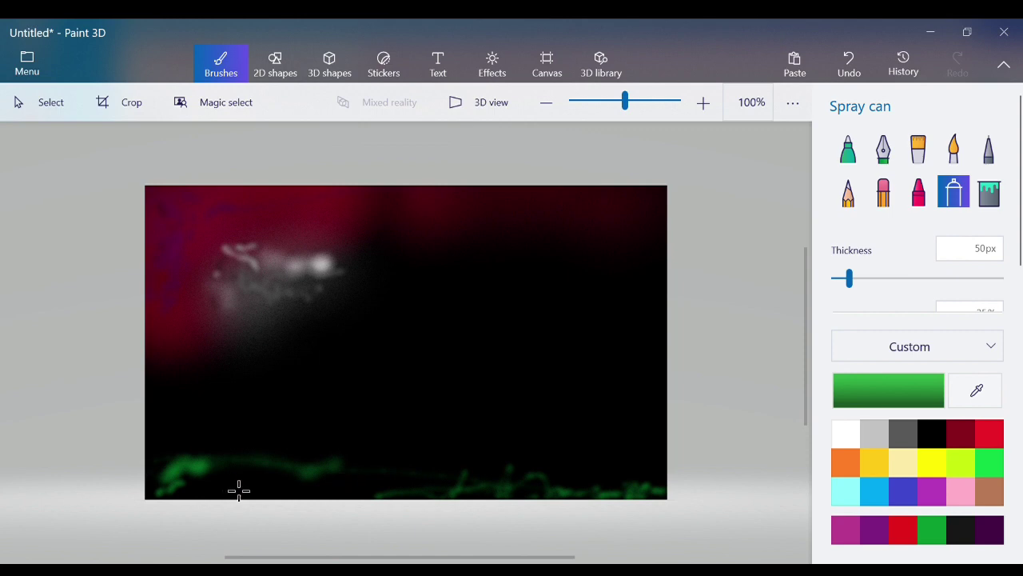
{"action": "mouse_move", "coordinate": [242, 495]}
{"action": "left_mouse_down"}
{"action": "mouse_move", "coordinate": [328, 473]}
{"action": "mouse_move", "coordinate": [322, 495]}
{"action": "mouse_move", "coordinate": [376, 479]}
{"action": "mouse_move", "coordinate": [412, 489]}
{"action": "mouse_move", "coordinate": [376, 472]}
{"action": "left_mouse_up"}
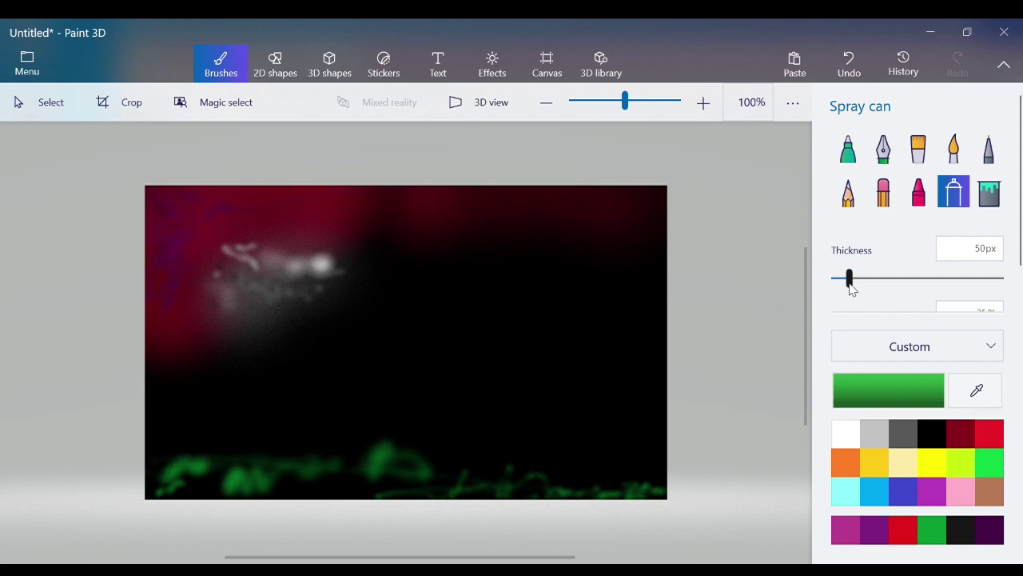
Build up a green mound in the middle of the ground and along the lower-right edge with 33 px spray
{"action": "left_click_drag", "start_coordinate": [850, 278], "coordinate": [840, 280]}
{"action": "mouse_move", "coordinate": [188, 491]}
{"action": "left_mouse_down"}
{"action": "mouse_move", "coordinate": [319, 488]}
{"action": "mouse_move", "coordinate": [397, 468]}
{"action": "mouse_move", "coordinate": [599, 491]}
{"action": "left_mouse_up"}
{"action": "mouse_move", "coordinate": [372, 472]}
{"action": "left_mouse_down"}
{"action": "mouse_move", "coordinate": [599, 482]}
{"action": "mouse_move", "coordinate": [319, 521]}
{"action": "mouse_move", "coordinate": [405, 464]}
{"action": "mouse_move", "coordinate": [444, 469]}
{"action": "mouse_move", "coordinate": [420, 469]}
{"action": "mouse_move", "coordinate": [439, 457]}
{"action": "mouse_move", "coordinate": [338, 484]}
{"action": "mouse_move", "coordinate": [484, 463]}
{"action": "mouse_move", "coordinate": [397, 520]}
{"action": "mouse_move", "coordinate": [366, 463]}
{"action": "mouse_move", "coordinate": [420, 464]}
{"action": "mouse_move", "coordinate": [396, 467]}
{"action": "left_mouse_up"}
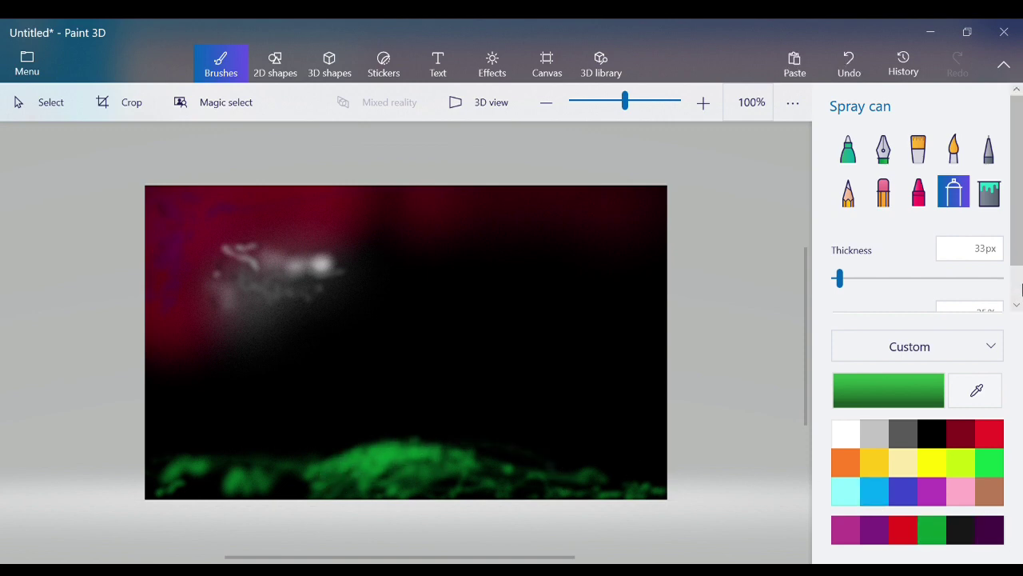
Change the custom green swatch to a dark green with hex value 074418
{"action": "scroll", "coordinate": [1021, 460], "scroll_direction": "down", "scroll_amount": 1}
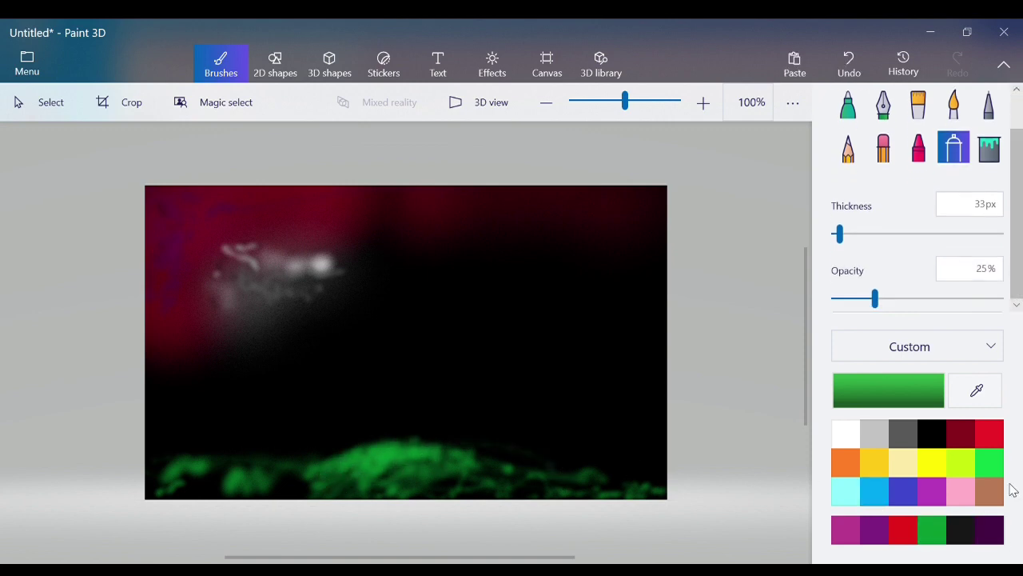
{"action": "left_click", "coordinate": [939, 540]}
{"action": "left_click_drag", "start_coordinate": [564, 262], "coordinate": [562, 322]}
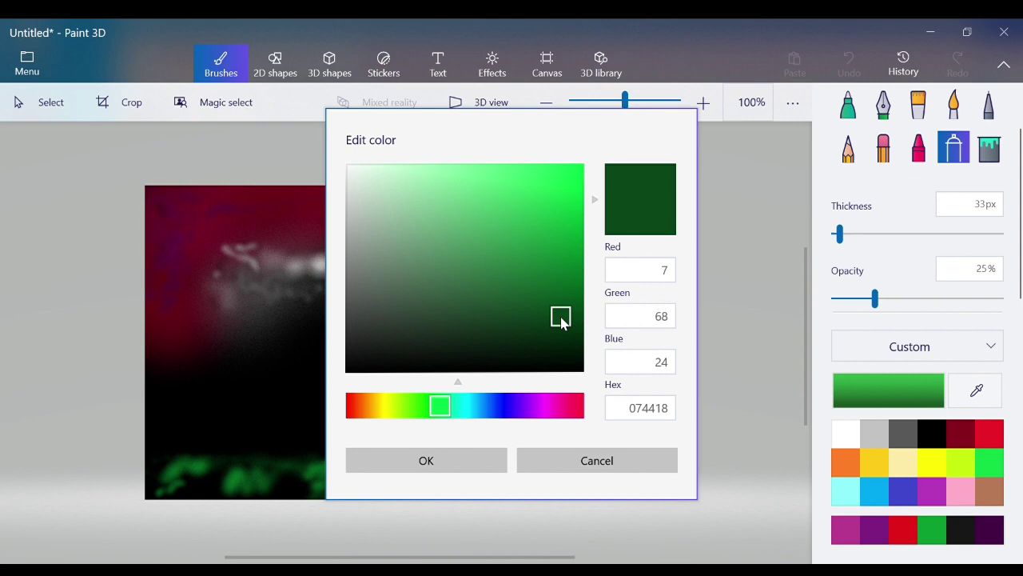
{"action": "left_click", "coordinate": [482, 459]}
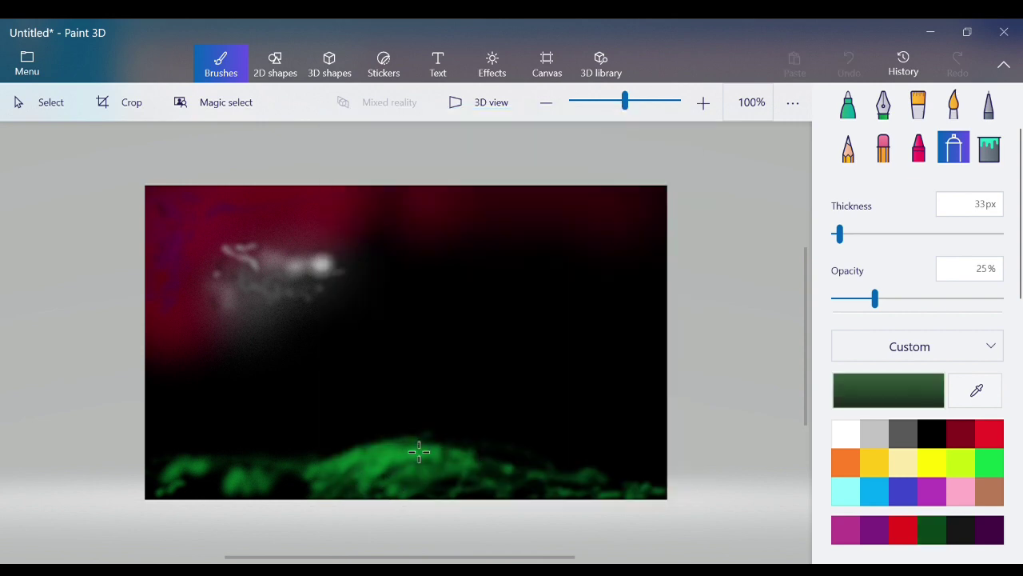
Spray dark green over the ground, filling the lower-left hill and the gaps along the slope to the lower-right corner
{"action": "left_click_drag", "start_coordinate": [396, 467], "coordinate": [296, 476]}
{"action": "mouse_move", "coordinate": [172, 480]}
{"action": "left_mouse_down"}
{"action": "mouse_move", "coordinate": [214, 472]}
{"action": "mouse_move", "coordinate": [192, 475]}
{"action": "mouse_move", "coordinate": [184, 456]}
{"action": "mouse_move", "coordinate": [225, 487]}
{"action": "mouse_move", "coordinate": [171, 459]}
{"action": "mouse_move", "coordinate": [153, 468]}
{"action": "mouse_move", "coordinate": [178, 475]}
{"action": "mouse_move", "coordinate": [180, 494]}
{"action": "mouse_move", "coordinate": [162, 509]}
{"action": "mouse_move", "coordinate": [194, 448]}
{"action": "mouse_move", "coordinate": [170, 471]}
{"action": "mouse_move", "coordinate": [184, 473]}
{"action": "mouse_move", "coordinate": [204, 456]}
{"action": "mouse_move", "coordinate": [165, 468]}
{"action": "mouse_move", "coordinate": [301, 441]}
{"action": "mouse_move", "coordinate": [207, 455]}
{"action": "mouse_move", "coordinate": [397, 446]}
{"action": "mouse_move", "coordinate": [209, 471]}
{"action": "mouse_move", "coordinate": [315, 454]}
{"action": "left_mouse_up"}
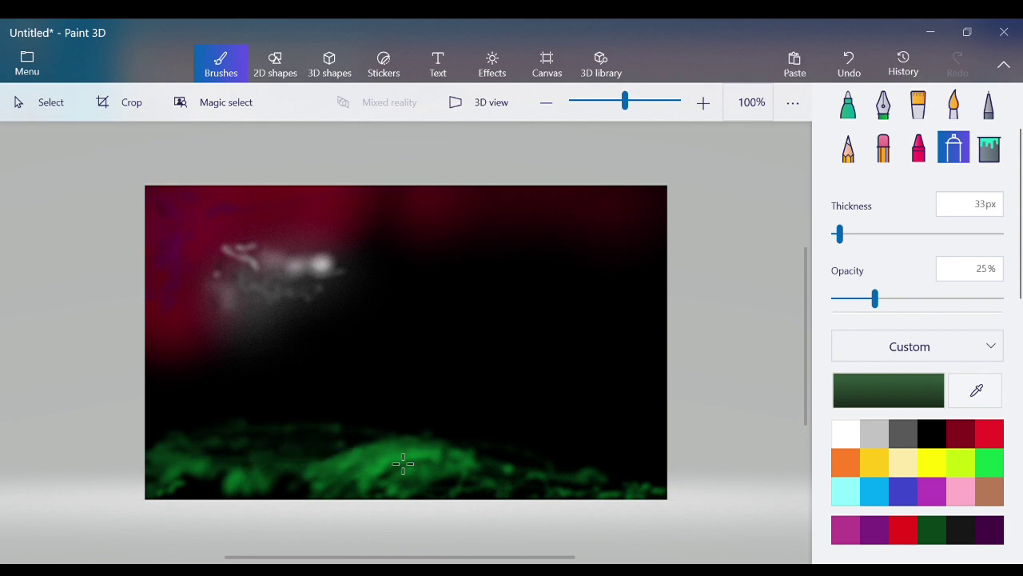
{"action": "mouse_move", "coordinate": [357, 456]}
{"action": "left_mouse_down"}
{"action": "mouse_move", "coordinate": [343, 472]}
{"action": "mouse_move", "coordinate": [274, 457]}
{"action": "mouse_move", "coordinate": [237, 547]}
{"action": "mouse_move", "coordinate": [213, 493]}
{"action": "mouse_move", "coordinate": [218, 510]}
{"action": "left_mouse_up"}
{"action": "left_click_drag", "start_coordinate": [333, 495], "coordinate": [320, 501]}
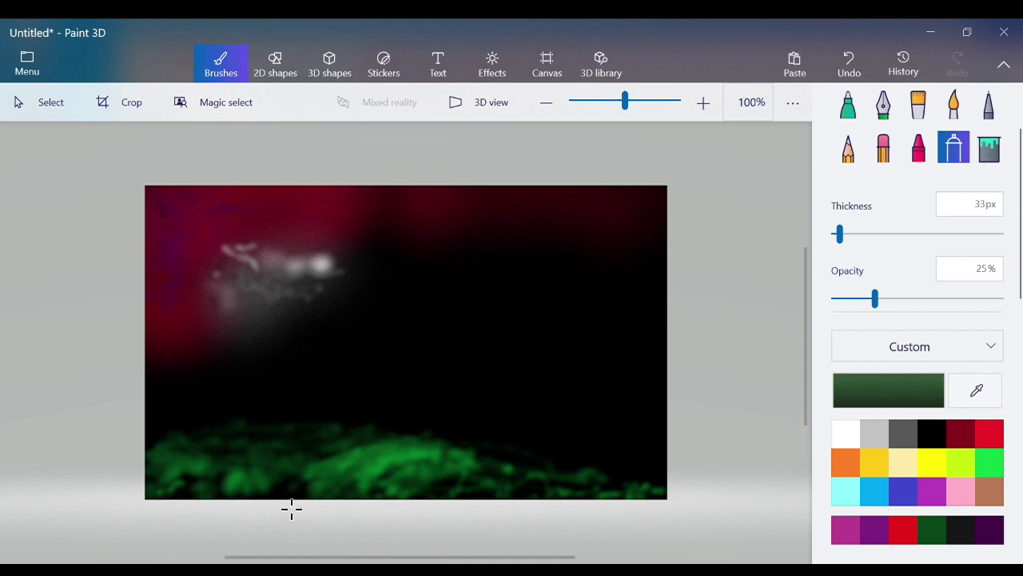
{"action": "mouse_move", "coordinate": [393, 479]}
{"action": "left_mouse_down"}
{"action": "mouse_move", "coordinate": [340, 478]}
{"action": "mouse_move", "coordinate": [451, 471]}
{"action": "mouse_move", "coordinate": [485, 480]}
{"action": "mouse_move", "coordinate": [489, 492]}
{"action": "mouse_move", "coordinate": [478, 497]}
{"action": "mouse_move", "coordinate": [482, 488]}
{"action": "mouse_move", "coordinate": [613, 490]}
{"action": "mouse_move", "coordinate": [549, 487]}
{"action": "mouse_move", "coordinate": [544, 474]}
{"action": "mouse_move", "coordinate": [667, 502]}
{"action": "left_mouse_up"}
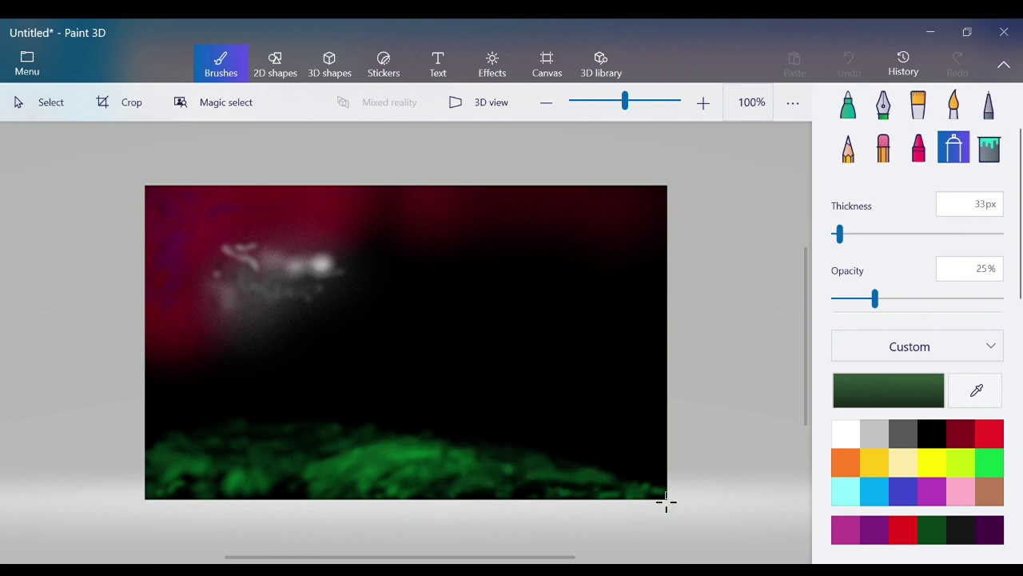
Spray a thin bright green flower stem rising from the lower-right ground at 1% opacity
{"action": "left_click", "coordinate": [990, 463]}
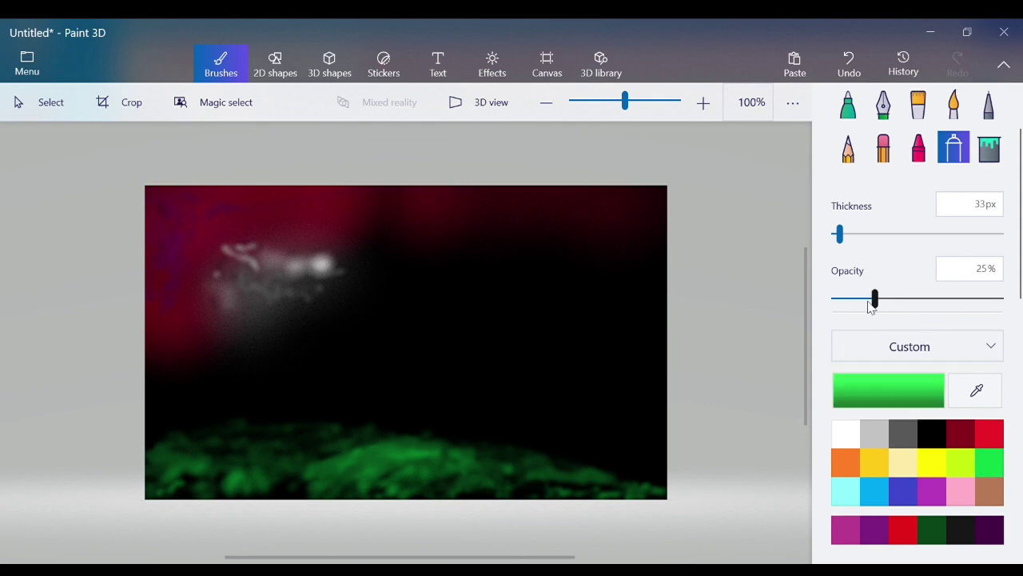
{"action": "left_click_drag", "start_coordinate": [874, 299], "coordinate": [808, 308]}
{"action": "left_click_drag", "start_coordinate": [602, 500], "coordinate": [598, 513]}
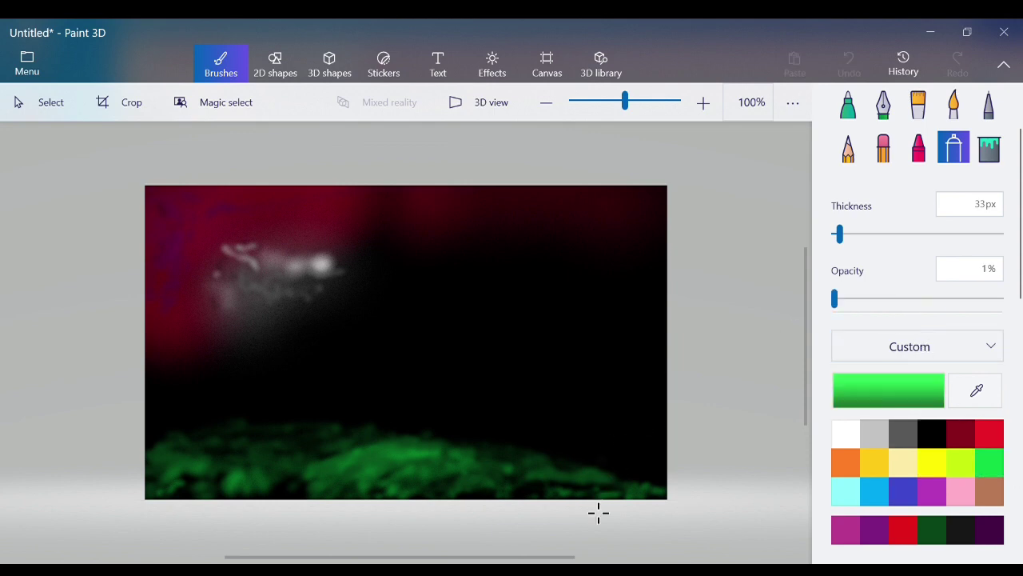
{"action": "mouse_move", "coordinate": [619, 464]}
{"action": "left_mouse_down"}
{"action": "mouse_move", "coordinate": [603, 491]}
{"action": "mouse_move", "coordinate": [628, 457]}
{"action": "mouse_move", "coordinate": [608, 505]}
{"action": "mouse_move", "coordinate": [633, 441]}
{"action": "mouse_move", "coordinate": [602, 504]}
{"action": "mouse_move", "coordinate": [627, 426]}
{"action": "mouse_move", "coordinate": [624, 453]}
{"action": "left_mouse_up"}
{"action": "left_click_drag", "start_coordinate": [605, 502], "coordinate": [605, 508]}
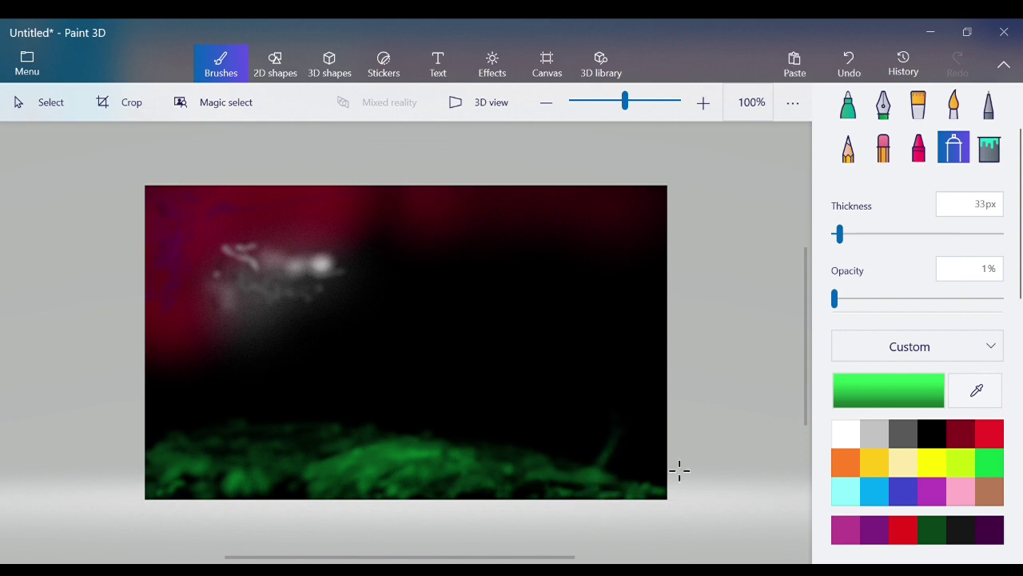
Highlight the flower stem with lime spray at 1% opacity, undoing one stray stroke and adding faint touches beside it
{"action": "left_click", "coordinate": [953, 466]}
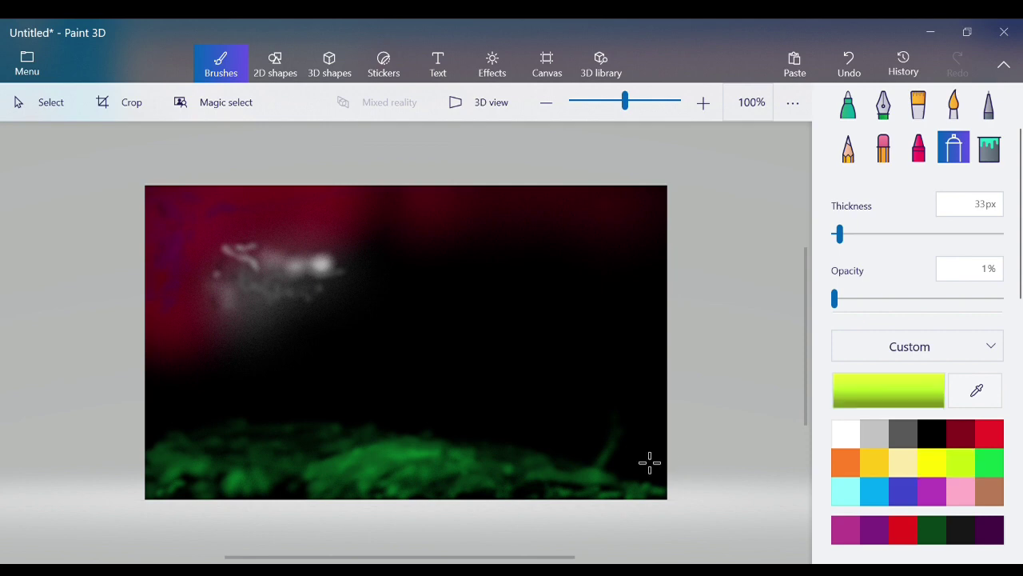
{"action": "left_click_drag", "start_coordinate": [600, 493], "coordinate": [613, 469]}
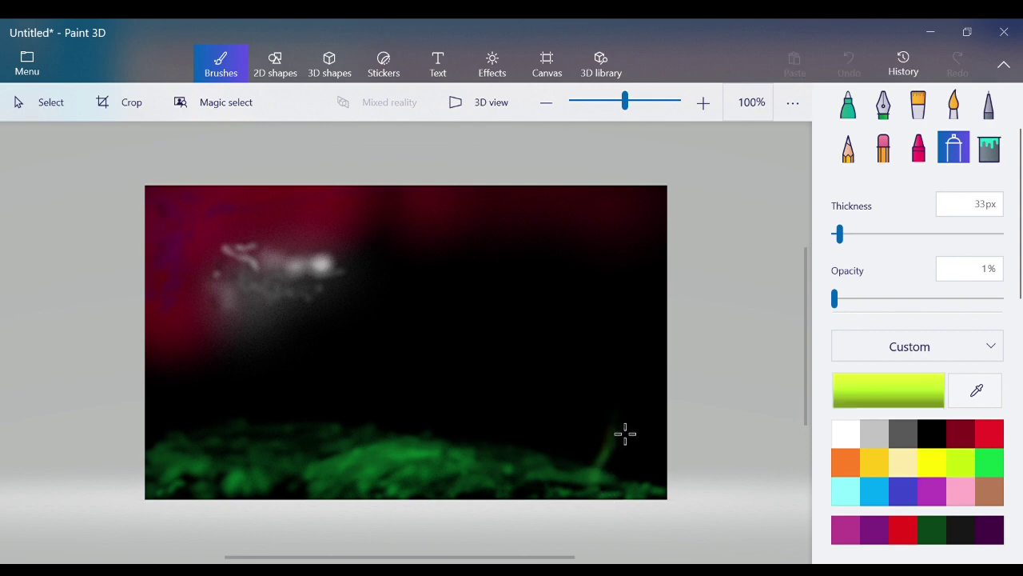
{"action": "mouse_move", "coordinate": [625, 433]}
{"action": "left_mouse_down"}
{"action": "mouse_move", "coordinate": [609, 529]}
{"action": "mouse_move", "coordinate": [609, 520]}
{"action": "left_mouse_up"}
{"action": "mouse_move", "coordinate": [620, 450]}
{"action": "left_mouse_down"}
{"action": "mouse_move", "coordinate": [622, 466]}
{"action": "mouse_move", "coordinate": [624, 438]}
{"action": "left_mouse_up"}
{"action": "key", "text": "ctrl+z"}
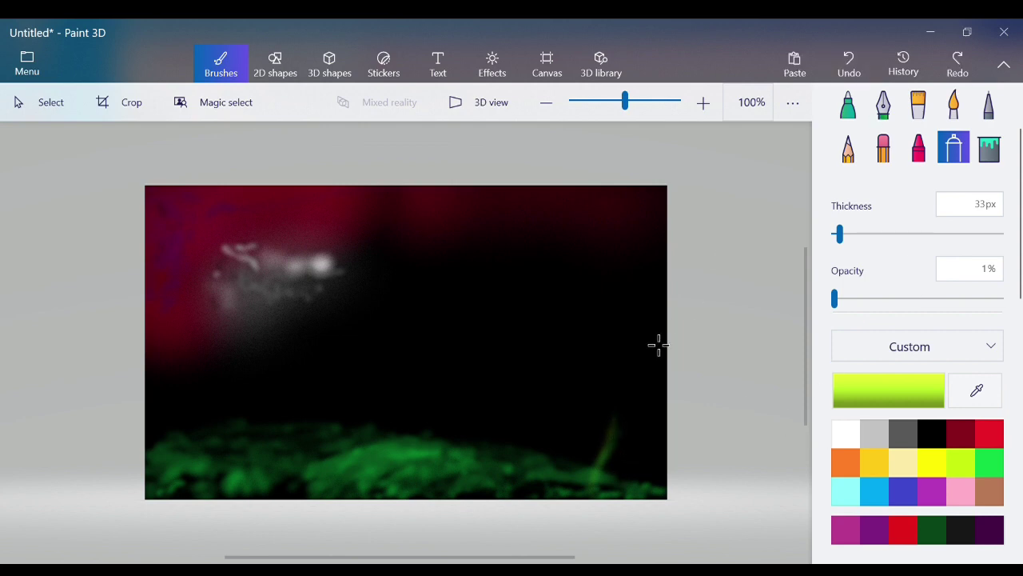
{"action": "left_click", "coordinate": [622, 457]}
{"action": "left_click_drag", "start_coordinate": [633, 450], "coordinate": [619, 471]}
Spray a small red flower head with spreading petals at the top of the stem
{"action": "left_click", "coordinate": [991, 438]}
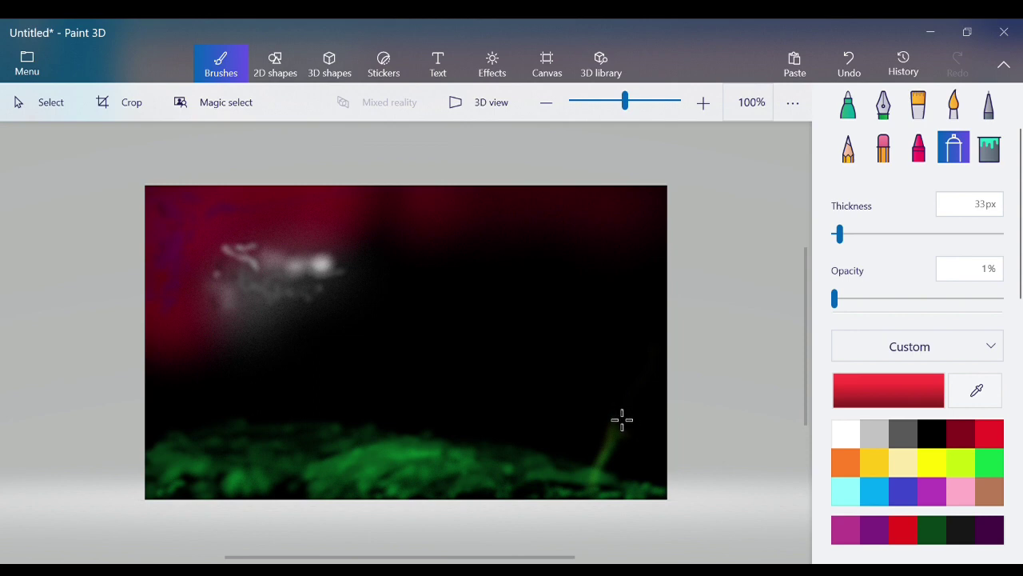
{"action": "left_click_drag", "start_coordinate": [622, 419], "coordinate": [618, 424]}
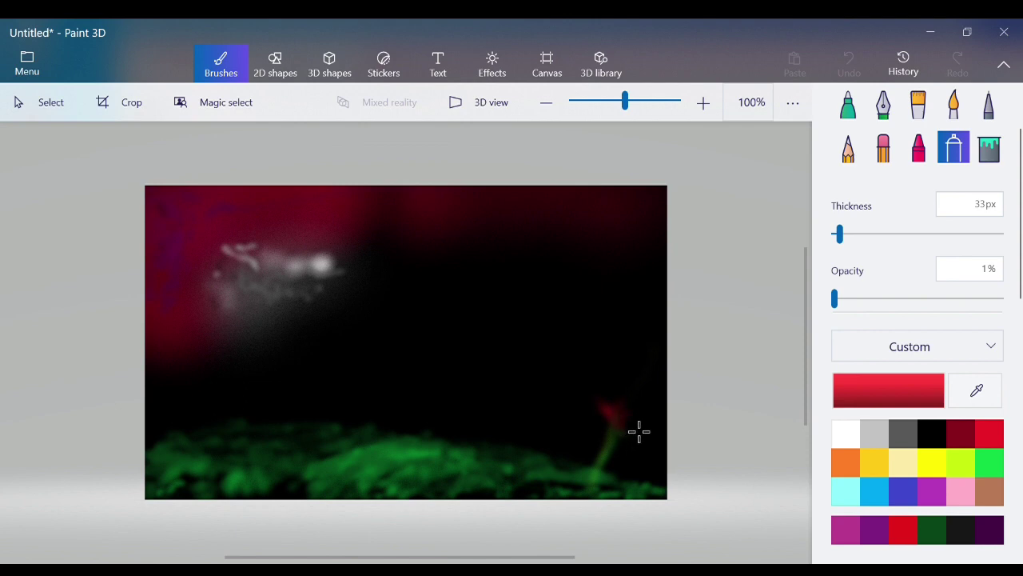
{"action": "mouse_move", "coordinate": [641, 428]}
{"action": "left_mouse_down"}
{"action": "mouse_move", "coordinate": [621, 411]}
{"action": "mouse_move", "coordinate": [622, 451]}
{"action": "left_mouse_up"}
Add lime sepals beneath the red flower and faint lime highlights on the ground around the stem's base
{"action": "left_click", "coordinate": [959, 465]}
{"action": "mouse_move", "coordinate": [628, 450]}
{"action": "left_mouse_down"}
{"action": "mouse_move", "coordinate": [651, 436]}
{"action": "mouse_move", "coordinate": [640, 449]}
{"action": "mouse_move", "coordinate": [638, 440]}
{"action": "mouse_move", "coordinate": [655, 449]}
{"action": "left_mouse_up"}
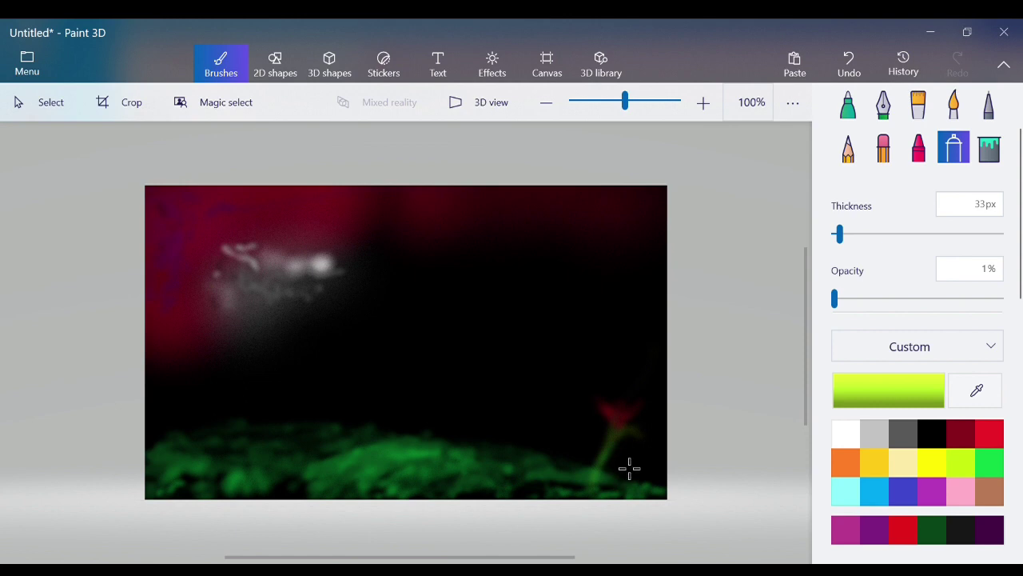
{"action": "mouse_move", "coordinate": [570, 502]}
{"action": "left_mouse_down"}
{"action": "mouse_move", "coordinate": [563, 467]}
{"action": "mouse_move", "coordinate": [563, 499]}
{"action": "mouse_move", "coordinate": [578, 486]}
{"action": "mouse_move", "coordinate": [566, 506]}
{"action": "mouse_move", "coordinate": [551, 486]}
{"action": "mouse_move", "coordinate": [560, 501]}
{"action": "mouse_move", "coordinate": [565, 485]}
{"action": "mouse_move", "coordinate": [554, 485]}
{"action": "mouse_move", "coordinate": [563, 499]}
{"action": "mouse_move", "coordinate": [588, 490]}
{"action": "mouse_move", "coordinate": [600, 501]}
{"action": "mouse_move", "coordinate": [553, 492]}
{"action": "mouse_move", "coordinate": [563, 482]}
{"action": "mouse_move", "coordinate": [573, 505]}
{"action": "mouse_move", "coordinate": [690, 525]}
{"action": "left_mouse_up"}
Change the near-black custom swatch to a dark brown with hex value 3f1304
{"action": "left_click", "coordinate": [993, 470]}
{"action": "left_click", "coordinate": [990, 493]}
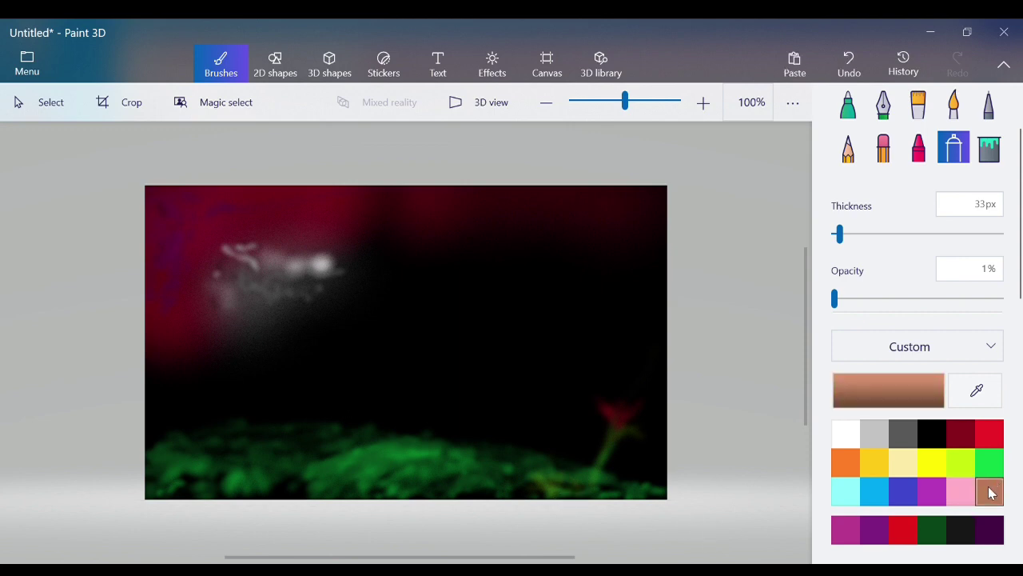
{"action": "double_click", "coordinate": [963, 532]}
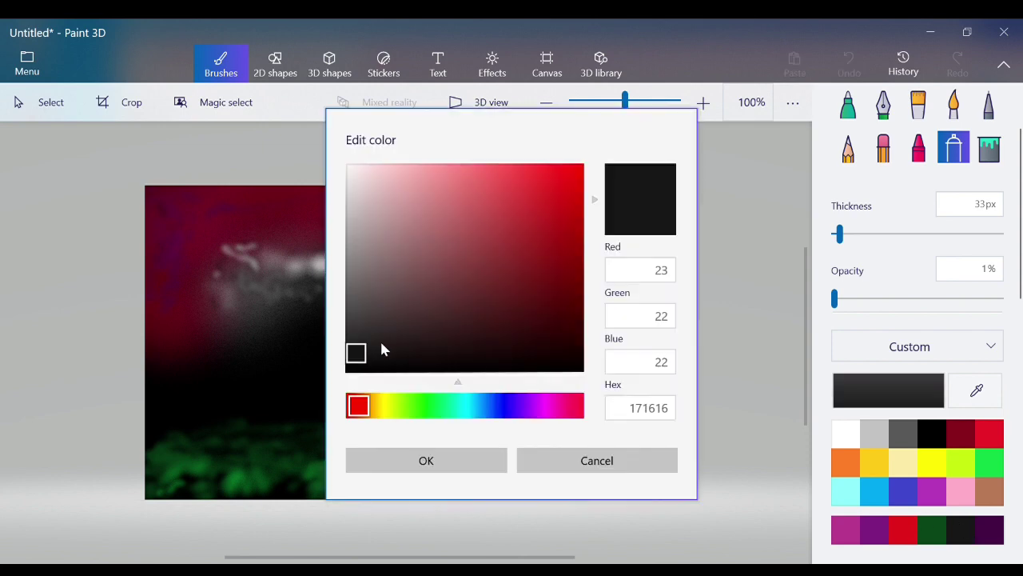
{"action": "left_click", "coordinate": [366, 406]}
{"action": "left_click_drag", "start_coordinate": [368, 406], "coordinate": [369, 406]}
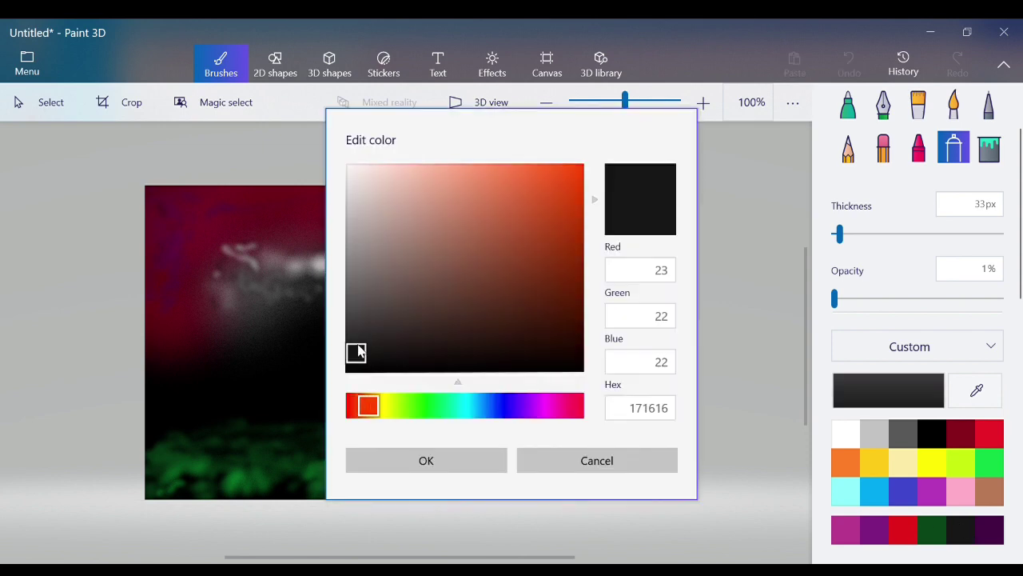
{"action": "left_click_drag", "start_coordinate": [356, 353], "coordinate": [570, 322]}
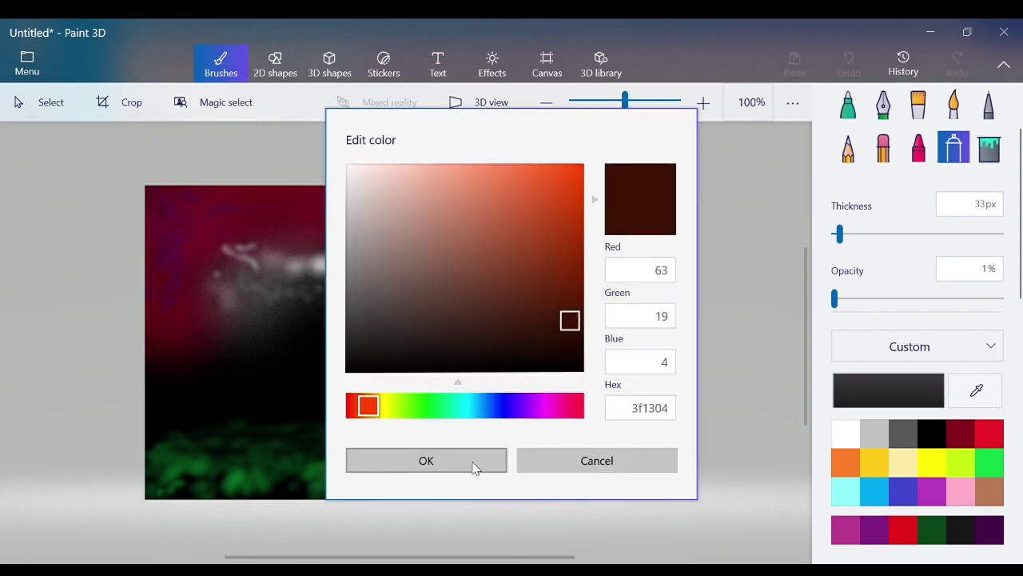
{"action": "left_click", "coordinate": [472, 466]}
Spray faint dark brown shading over the middle and right part of the green ground at 1% opacity
{"action": "mouse_move", "coordinate": [379, 505]}
{"action": "left_mouse_down"}
{"action": "mouse_move", "coordinate": [422, 473]}
{"action": "mouse_move", "coordinate": [558, 502]}
{"action": "mouse_move", "coordinate": [551, 493]}
{"action": "mouse_move", "coordinate": [621, 496]}
{"action": "left_mouse_up"}
{"action": "mouse_move", "coordinate": [540, 499]}
{"action": "left_mouse_down"}
{"action": "mouse_move", "coordinate": [556, 490]}
{"action": "mouse_move", "coordinate": [459, 501]}
{"action": "mouse_move", "coordinate": [384, 482]}
{"action": "left_mouse_up"}
{"action": "mouse_move", "coordinate": [382, 482]}
{"action": "left_mouse_down"}
{"action": "mouse_move", "coordinate": [414, 471]}
{"action": "mouse_move", "coordinate": [336, 491]}
{"action": "mouse_move", "coordinate": [435, 454]}
{"action": "mouse_move", "coordinate": [388, 480]}
{"action": "mouse_move", "coordinate": [359, 466]}
{"action": "mouse_move", "coordinate": [400, 487]}
{"action": "mouse_move", "coordinate": [395, 494]}
{"action": "mouse_move", "coordinate": [402, 478]}
{"action": "mouse_move", "coordinate": [364, 489]}
{"action": "left_mouse_up"}
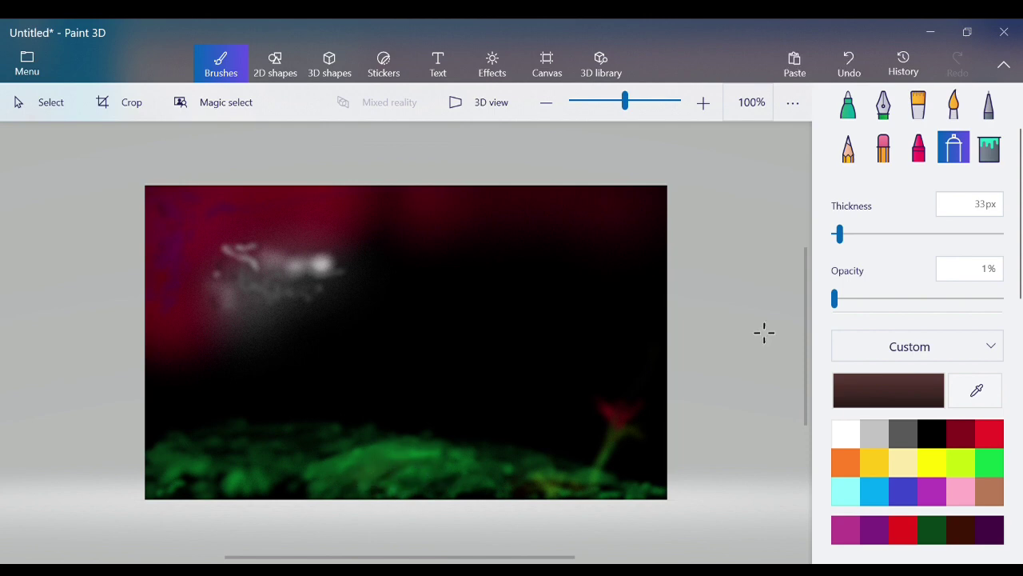
Try a dark brown patch on the middle of the green mound at 30 px thickness and 39% opacity, and undo it
{"action": "left_click", "coordinate": [859, 298]}
{"action": "left_click_drag", "start_coordinate": [859, 298], "coordinate": [837, 300]}
{"action": "left_click_drag", "start_coordinate": [840, 233], "coordinate": [848, 234]}
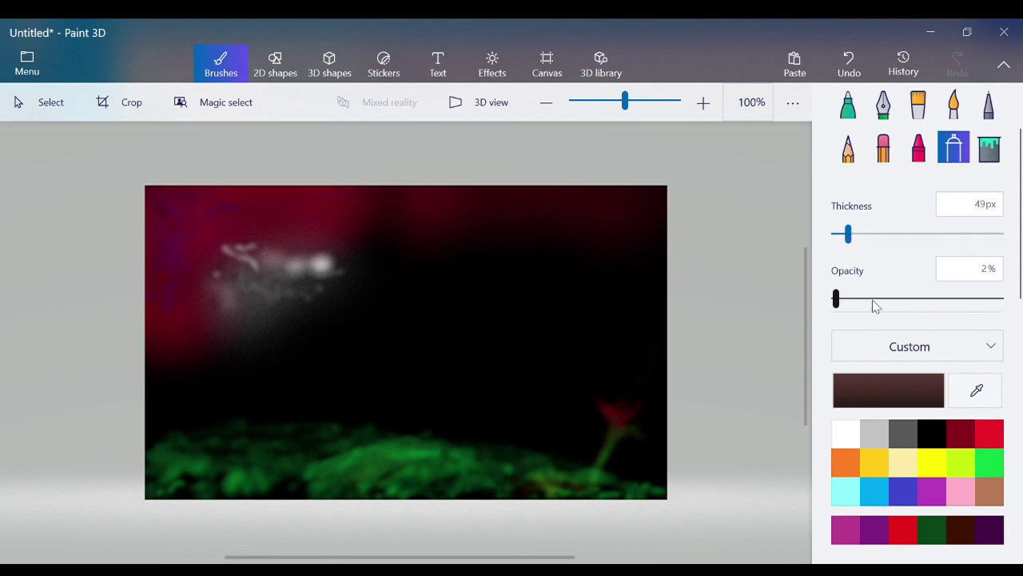
{"action": "left_click_drag", "start_coordinate": [865, 301], "coordinate": [899, 300]}
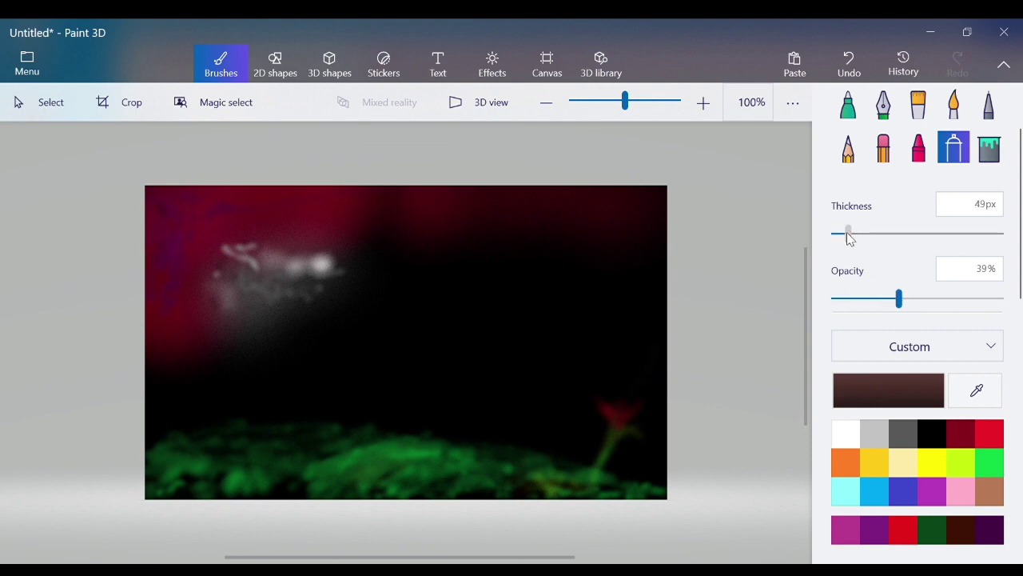
{"action": "left_click_drag", "start_coordinate": [849, 233], "coordinate": [838, 238]}
{"action": "mouse_move", "coordinate": [365, 491]}
{"action": "left_mouse_down"}
{"action": "mouse_move", "coordinate": [393, 466]}
{"action": "mouse_move", "coordinate": [402, 490]}
{"action": "mouse_move", "coordinate": [369, 492]}
{"action": "mouse_move", "coordinate": [422, 477]}
{"action": "left_mouse_up"}
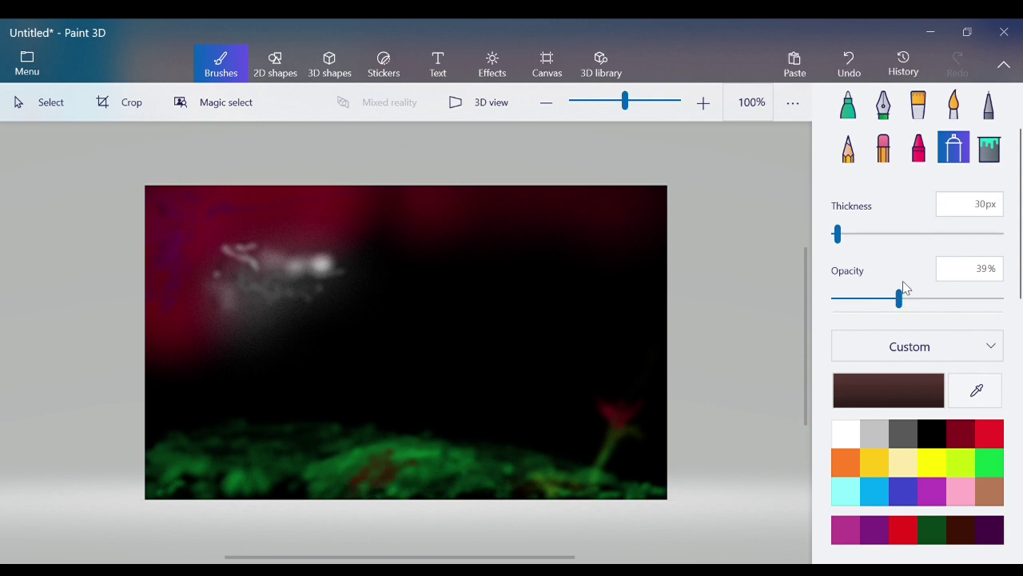
{"action": "left_click", "coordinate": [864, 64]}
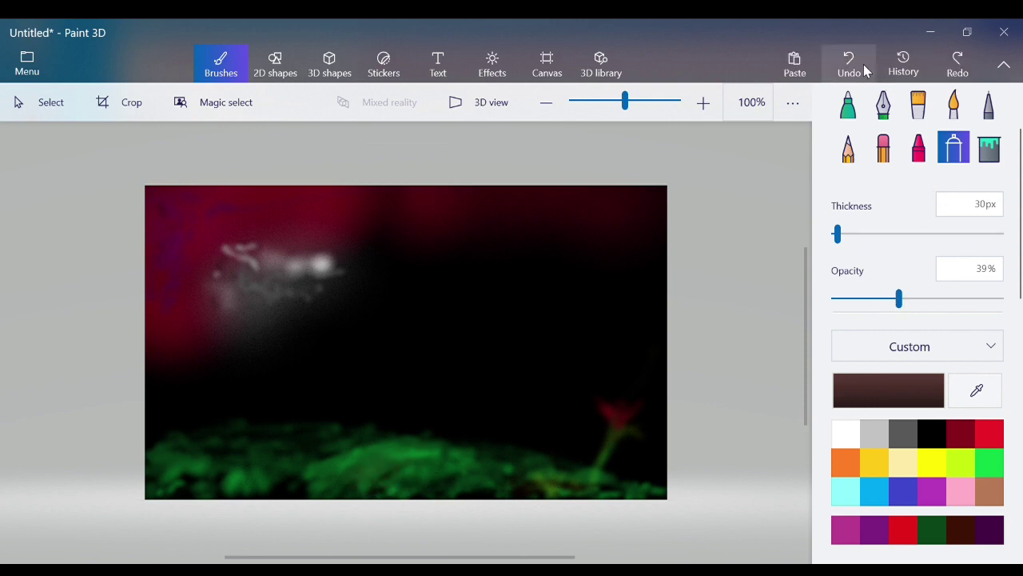
Spray dark brown earth patches on the middle mound and the lower-left ground at 25 px thickness and 20% opacity
{"action": "left_click", "coordinate": [867, 299]}
{"action": "left_click_drag", "start_coordinate": [839, 234], "coordinate": [835, 234]}
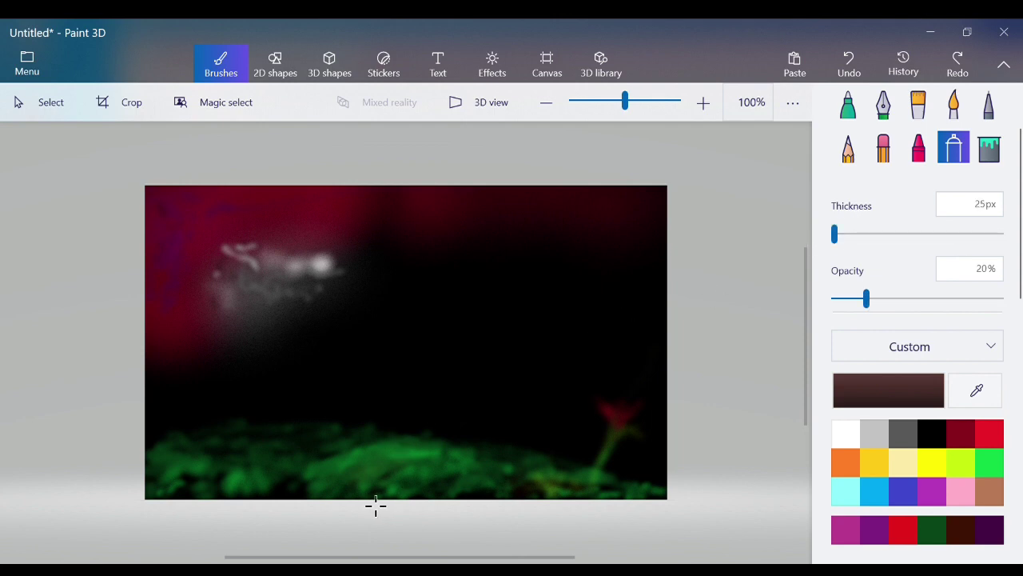
{"action": "mouse_move", "coordinate": [375, 506]}
{"action": "left_mouse_down"}
{"action": "mouse_move", "coordinate": [393, 475]}
{"action": "mouse_move", "coordinate": [363, 493]}
{"action": "mouse_move", "coordinate": [370, 448]}
{"action": "mouse_move", "coordinate": [355, 485]}
{"action": "left_mouse_up"}
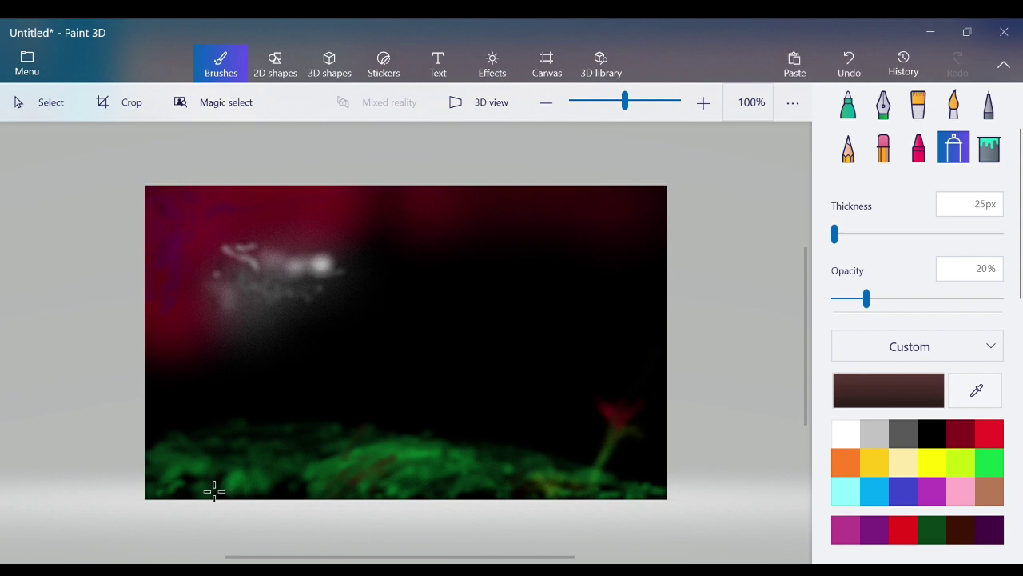
{"action": "mouse_move", "coordinate": [203, 486]}
{"action": "left_mouse_down"}
{"action": "mouse_move", "coordinate": [192, 492]}
{"action": "mouse_move", "coordinate": [212, 516]}
{"action": "mouse_move", "coordinate": [196, 528]}
{"action": "left_mouse_up"}
{"action": "mouse_move", "coordinate": [197, 485]}
{"action": "left_mouse_down"}
{"action": "mouse_move", "coordinate": [253, 491]}
{"action": "mouse_move", "coordinate": [241, 501]}
{"action": "mouse_move", "coordinate": [217, 485]}
{"action": "mouse_move", "coordinate": [247, 478]}
{"action": "mouse_move", "coordinate": [242, 519]}
{"action": "left_mouse_up"}
Shade the lower-left brown patch with black and spray dark green over the left hill at 35% opacity
{"action": "left_click", "coordinate": [932, 436]}
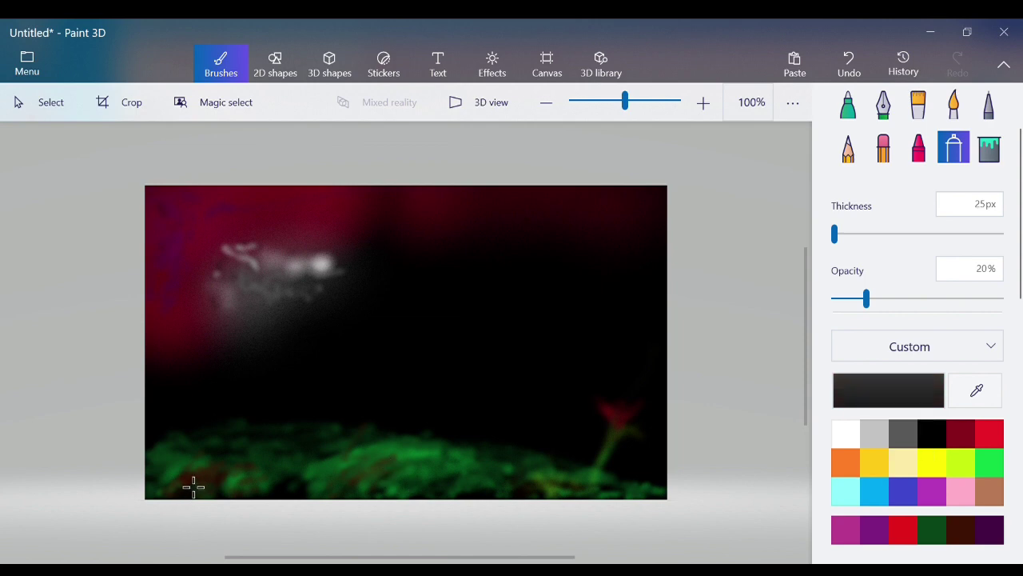
{"action": "mouse_move", "coordinate": [194, 486]}
{"action": "left_mouse_down"}
{"action": "mouse_move", "coordinate": [219, 486]}
{"action": "mouse_move", "coordinate": [215, 513]}
{"action": "left_mouse_up"}
{"action": "left_click", "coordinate": [927, 529]}
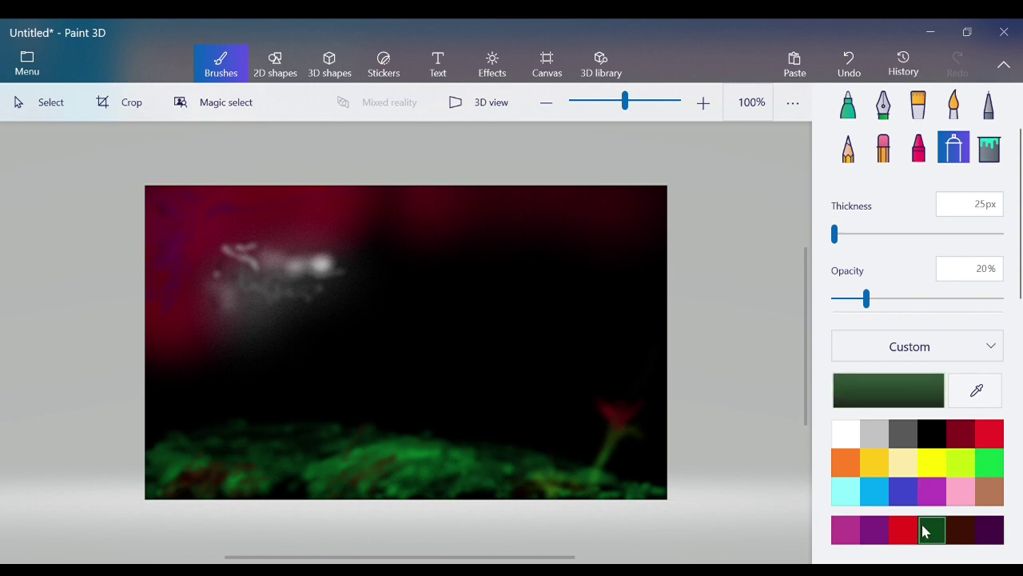
{"action": "left_click", "coordinate": [893, 298]}
{"action": "mouse_move", "coordinate": [191, 438]}
{"action": "left_mouse_down"}
{"action": "mouse_move", "coordinate": [174, 446]}
{"action": "mouse_move", "coordinate": [260, 450]}
{"action": "mouse_move", "coordinate": [261, 469]}
{"action": "mouse_move", "coordinate": [274, 454]}
{"action": "mouse_move", "coordinate": [174, 434]}
{"action": "mouse_move", "coordinate": [356, 441]}
{"action": "mouse_move", "coordinate": [370, 450]}
{"action": "mouse_move", "coordinate": [232, 471]}
{"action": "left_mouse_up"}
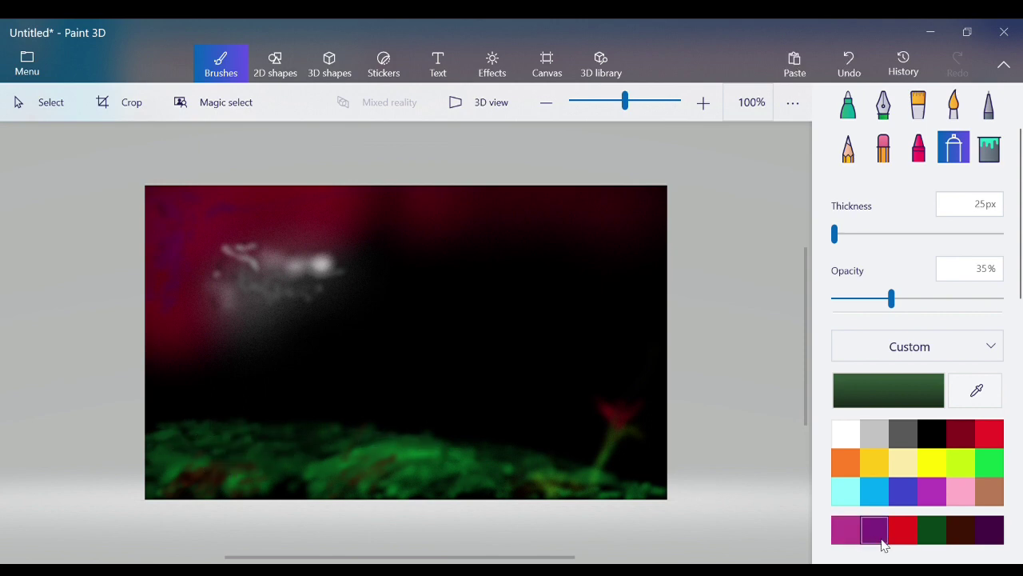
Try a dark brown upright trunk above the ground, right of centre, at 25 px and 73% opacity, and undo its strokes
{"action": "left_click", "coordinate": [957, 298]}
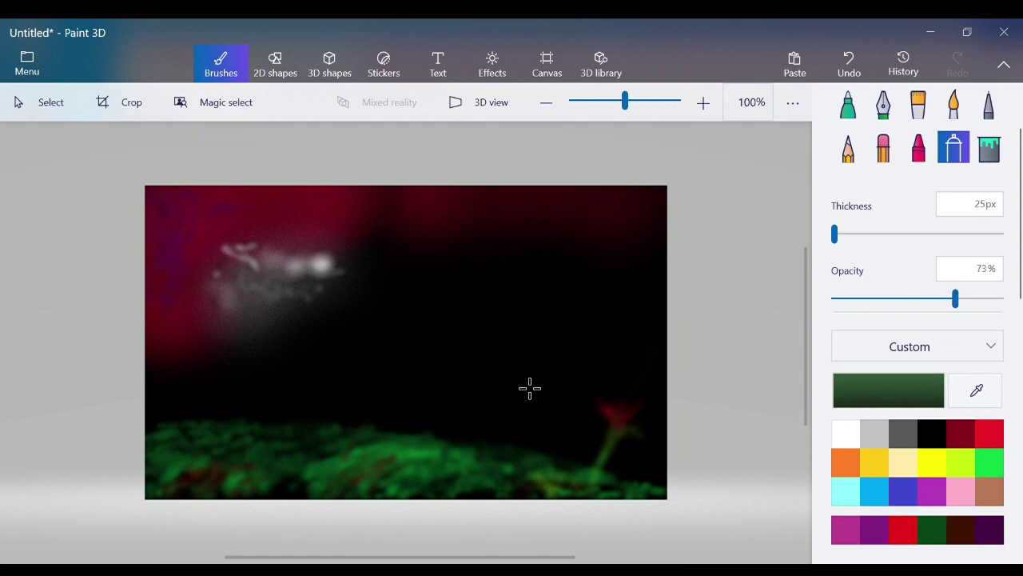
{"action": "left_click", "coordinate": [961, 529]}
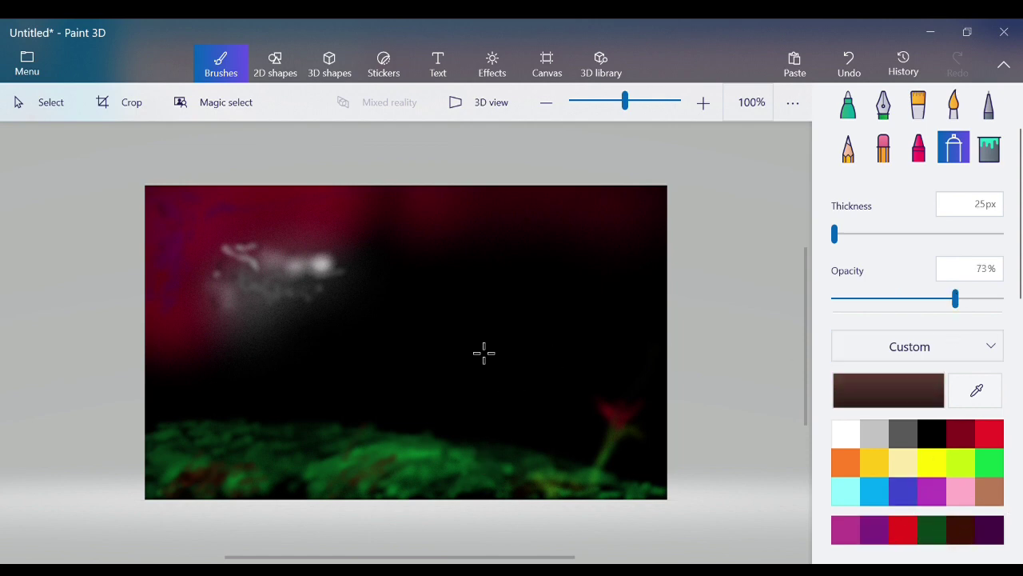
{"action": "left_click_drag", "start_coordinate": [482, 352], "coordinate": [485, 457]}
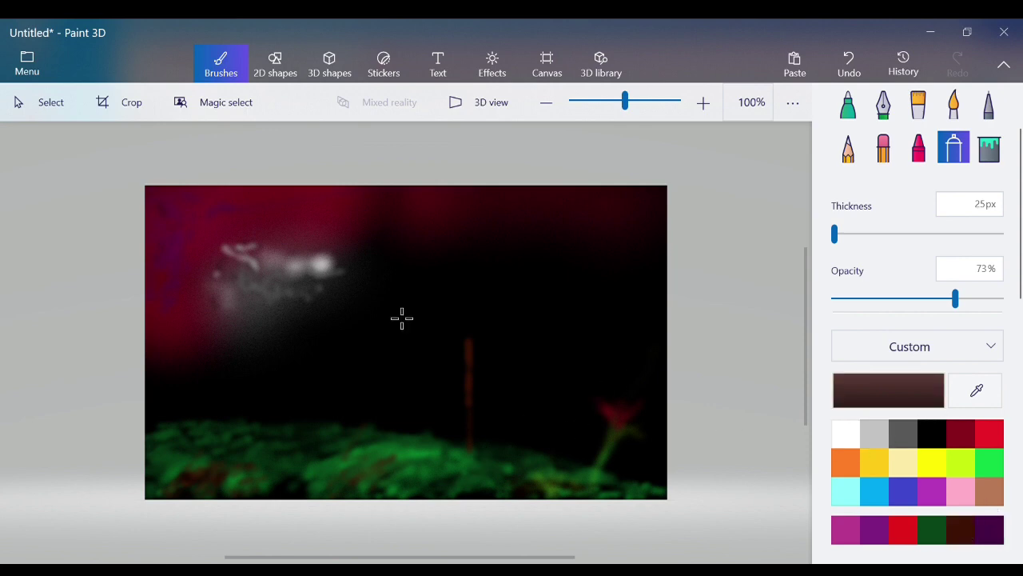
{"action": "left_click_drag", "start_coordinate": [483, 351], "coordinate": [483, 383]}
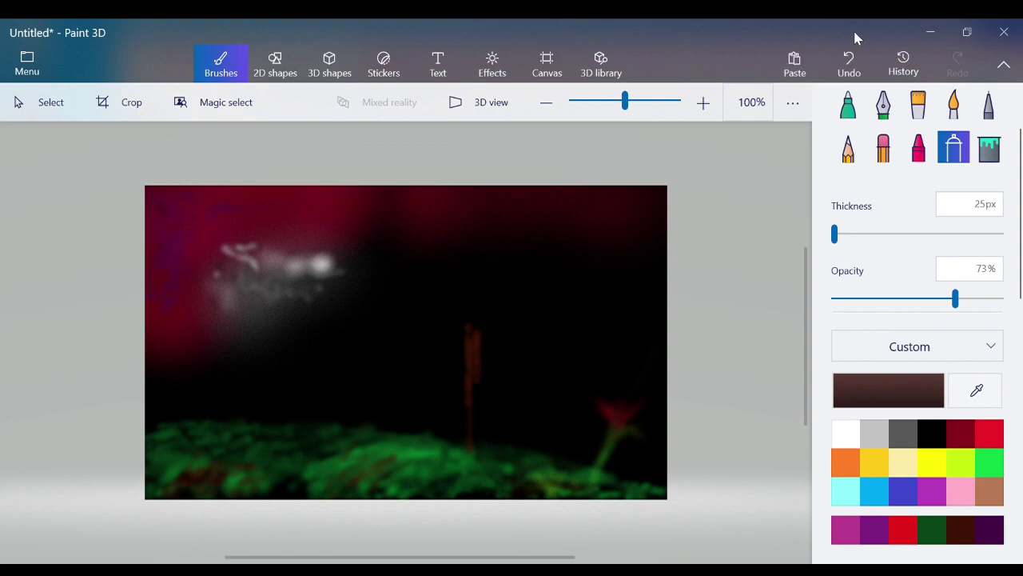
{"action": "left_click", "coordinate": [854, 60]}
{"action": "left_click", "coordinate": [855, 59]}
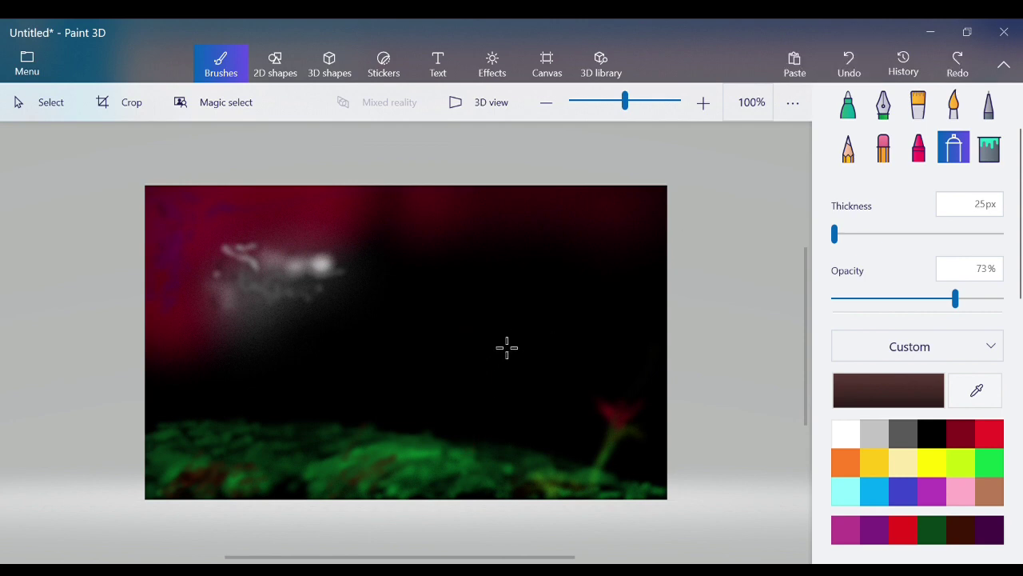
Spray a slim dark brown tree trunk right of centre at 25 px, widening it down to the ground with darker brown at 43% opacity
{"action": "left_click_drag", "start_coordinate": [467, 332], "coordinate": [471, 448]}
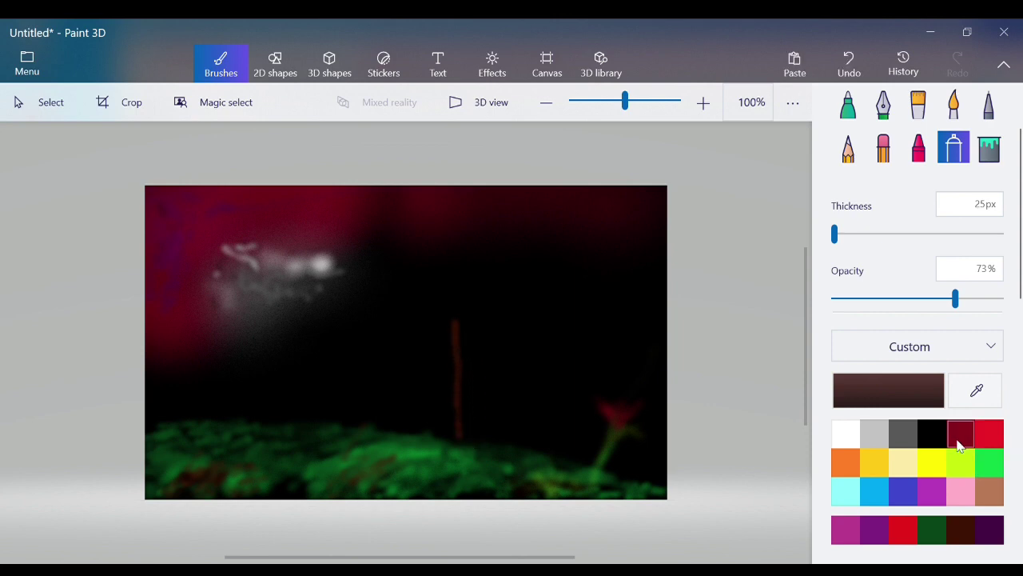
{"action": "left_click", "coordinate": [954, 404]}
{"action": "left_click", "coordinate": [928, 382]}
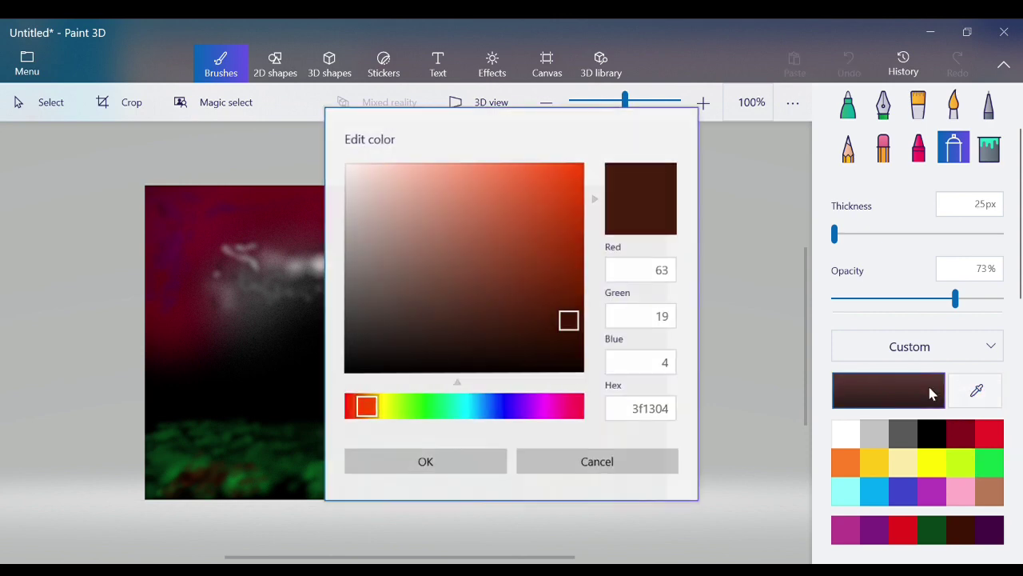
{"action": "left_click", "coordinate": [572, 335]}
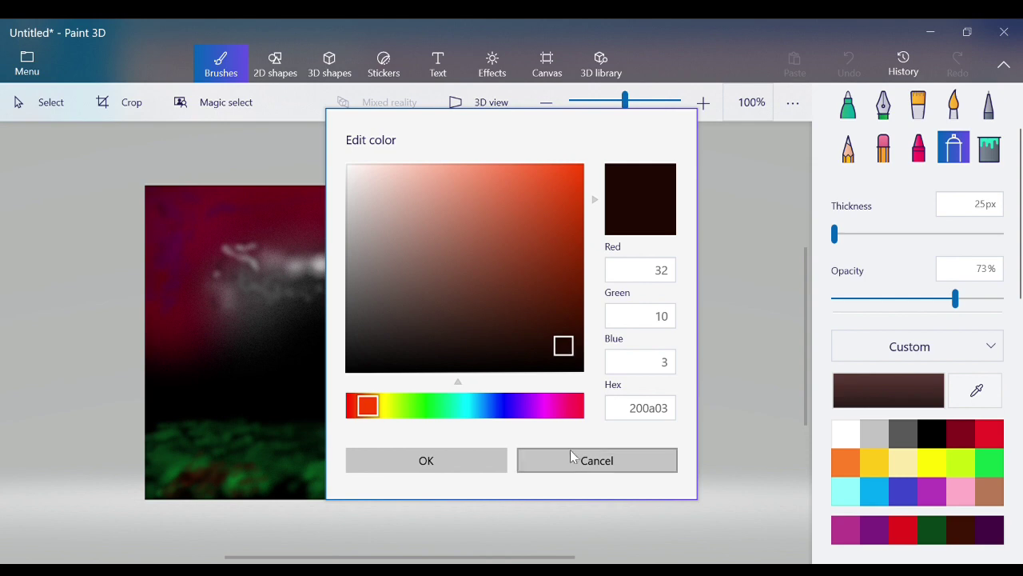
{"action": "left_click", "coordinate": [475, 459]}
{"action": "left_click_drag", "start_coordinate": [955, 299], "coordinate": [905, 299]}
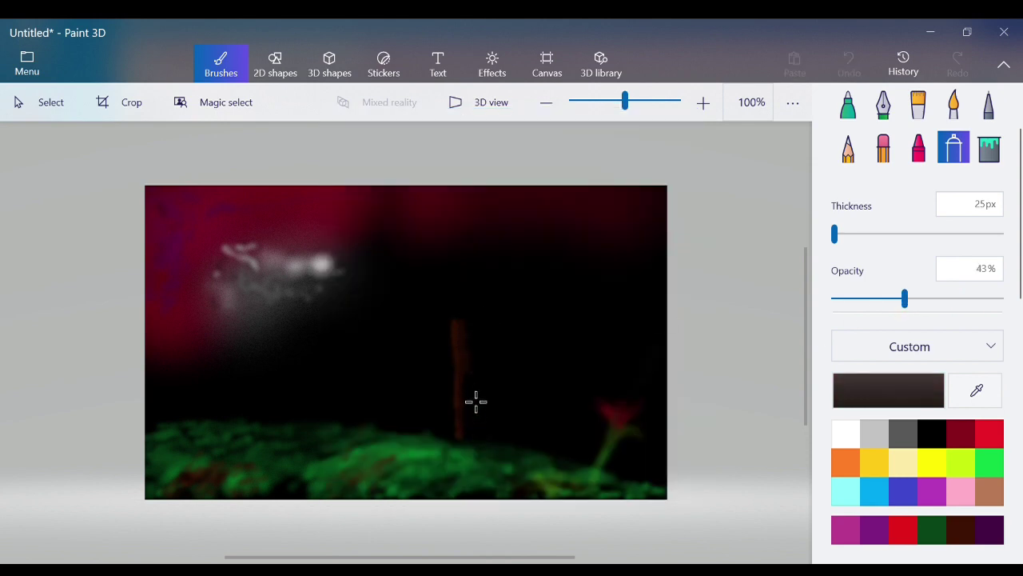
{"action": "mouse_move", "coordinate": [475, 416]}
{"action": "left_mouse_down"}
{"action": "mouse_move", "coordinate": [480, 485]}
{"action": "mouse_move", "coordinate": [478, 472]}
{"action": "left_mouse_up"}
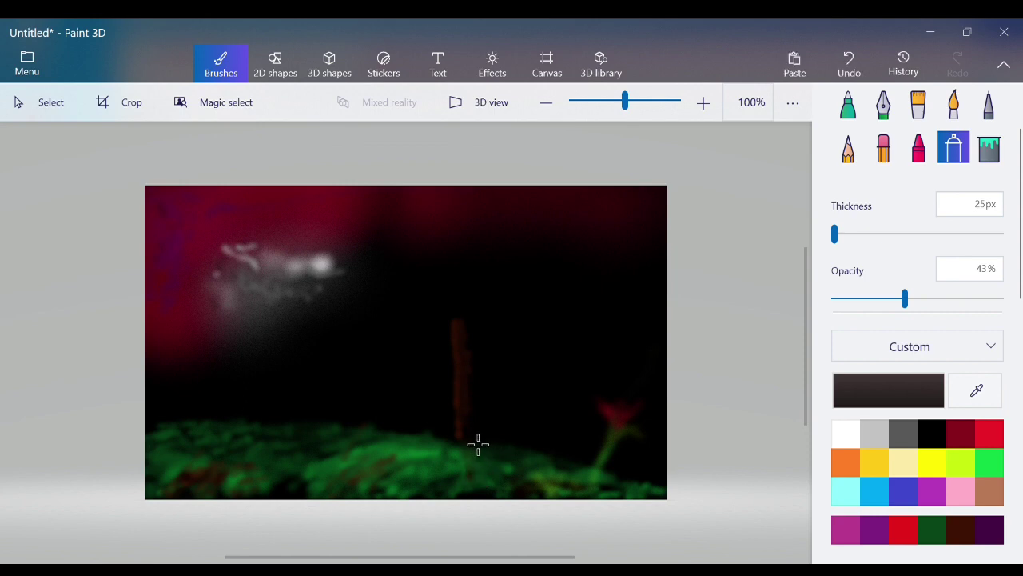
{"action": "mouse_move", "coordinate": [478, 444]}
{"action": "left_mouse_down"}
{"action": "mouse_move", "coordinate": [478, 457]}
{"action": "mouse_move", "coordinate": [480, 434]}
{"action": "mouse_move", "coordinate": [470, 463]}
{"action": "mouse_move", "coordinate": [485, 470]}
{"action": "mouse_move", "coordinate": [471, 466]}
{"action": "mouse_move", "coordinate": [488, 472]}
{"action": "left_mouse_up"}
Draw a thin curved dark brown branch on the trunk's right side with the 5 px pencil, undoing stray strokes
{"action": "left_click", "coordinate": [848, 147]}
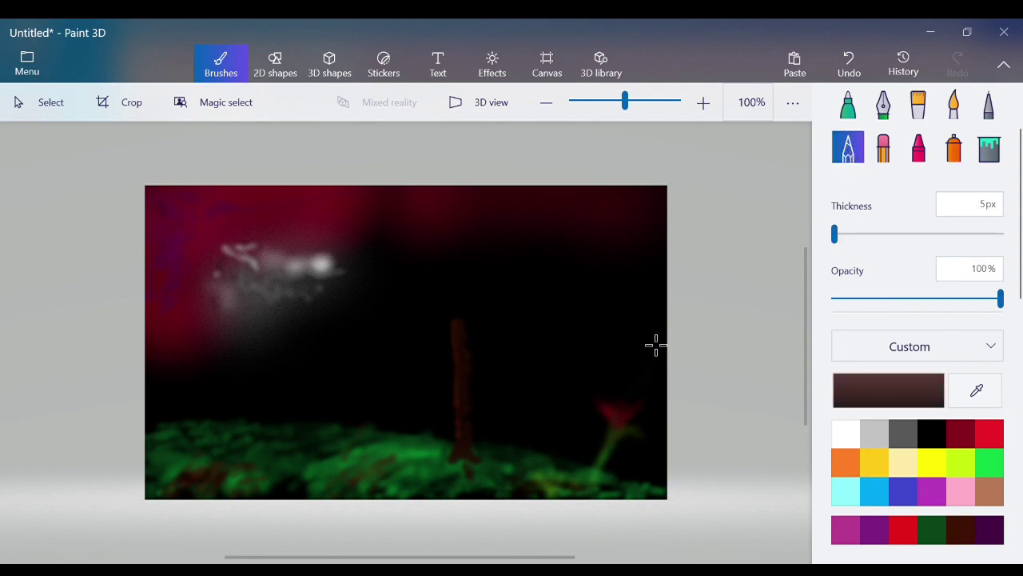
{"action": "left_click_drag", "start_coordinate": [480, 367], "coordinate": [506, 345]}
{"action": "left_click", "coordinate": [849, 62]}
{"action": "mouse_move", "coordinate": [482, 357]}
{"action": "left_mouse_down"}
{"action": "mouse_move", "coordinate": [512, 325]}
{"action": "mouse_move", "coordinate": [480, 355]}
{"action": "mouse_move", "coordinate": [479, 399]}
{"action": "left_mouse_up"}
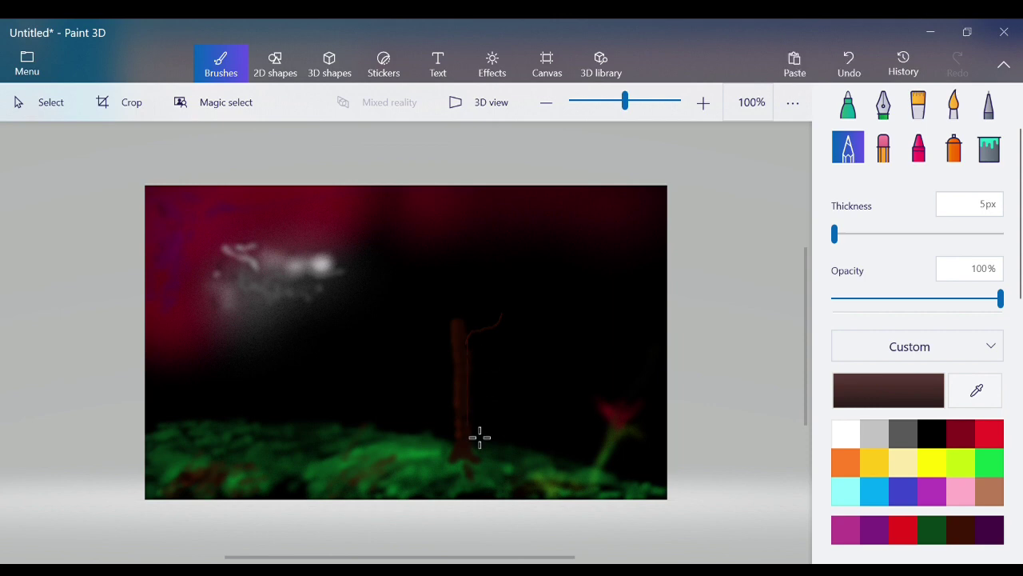
{"action": "left_click", "coordinate": [849, 61]}
Extend the top of the trunk upward into a narrow pointed tip with dark brown pencil strokes
{"action": "left_click_drag", "start_coordinate": [477, 357], "coordinate": [473, 355]}
{"action": "mouse_move", "coordinate": [465, 328]}
{"action": "left_mouse_down"}
{"action": "mouse_move", "coordinate": [469, 320]}
{"action": "mouse_move", "coordinate": [472, 335]}
{"action": "mouse_move", "coordinate": [468, 308]}
{"action": "mouse_move", "coordinate": [469, 341]}
{"action": "left_mouse_up"}
{"action": "mouse_move", "coordinate": [465, 304]}
{"action": "left_mouse_down"}
{"action": "mouse_move", "coordinate": [477, 386]}
{"action": "mouse_move", "coordinate": [454, 288]}
{"action": "left_mouse_up"}
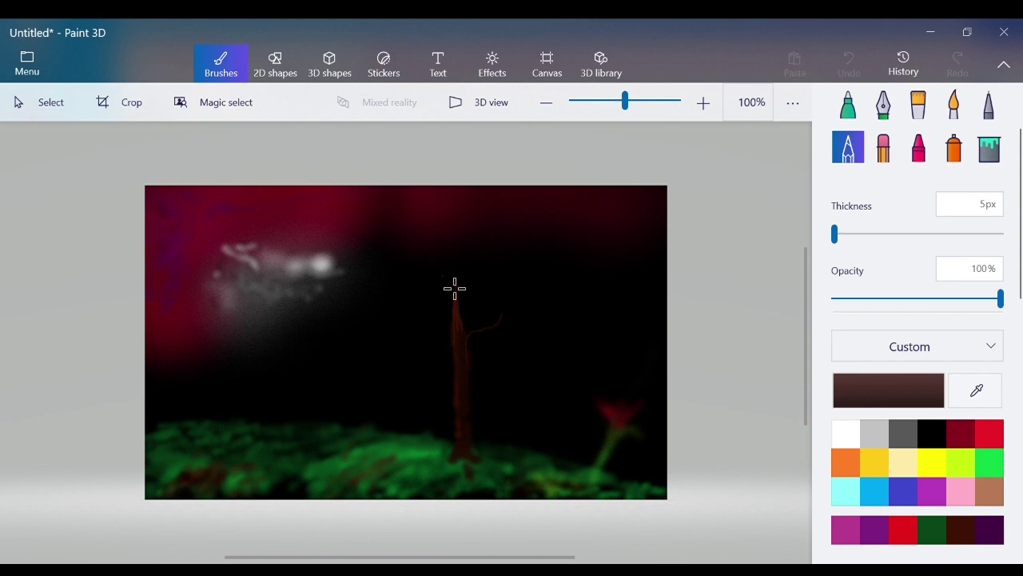
{"action": "left_click_drag", "start_coordinate": [470, 326], "coordinate": [472, 324]}
{"action": "left_click", "coordinate": [849, 64]}
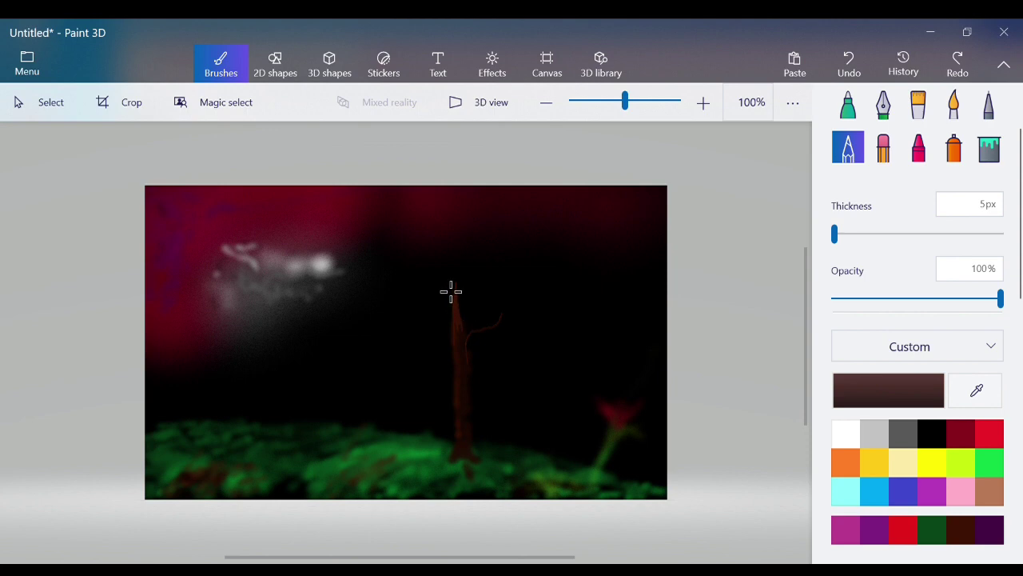
{"action": "mouse_move", "coordinate": [452, 292]}
{"action": "left_mouse_down"}
{"action": "mouse_move", "coordinate": [466, 335]}
{"action": "mouse_move", "coordinate": [457, 322]}
{"action": "left_mouse_up"}
Try several thin pencil branches around the upper part of the trunk and undo them
{"action": "left_click_drag", "start_coordinate": [432, 275], "coordinate": [473, 305]}
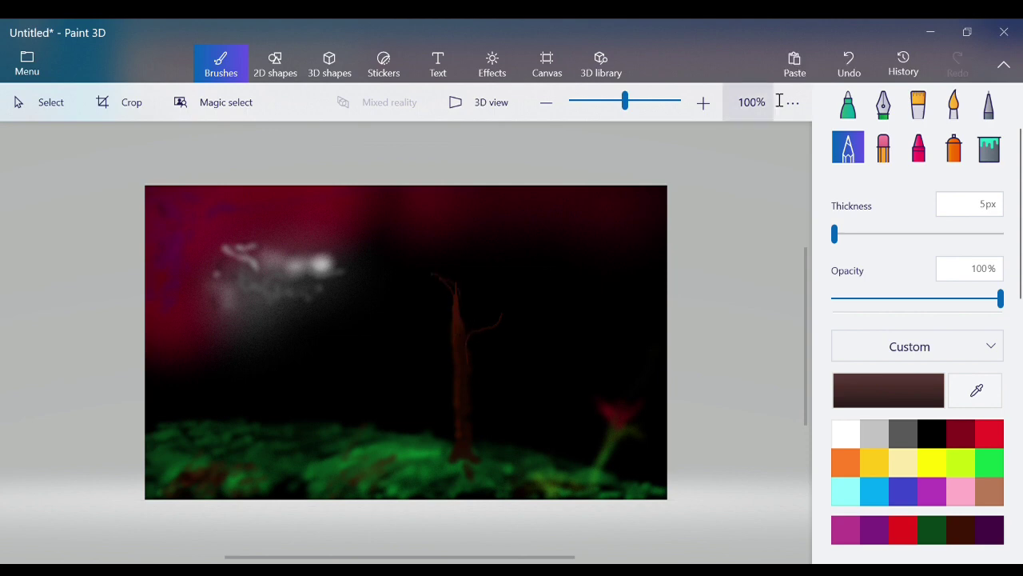
{"action": "left_click", "coordinate": [844, 72]}
{"action": "left_click_drag", "start_coordinate": [422, 283], "coordinate": [475, 313]}
{"action": "left_click", "coordinate": [849, 60]}
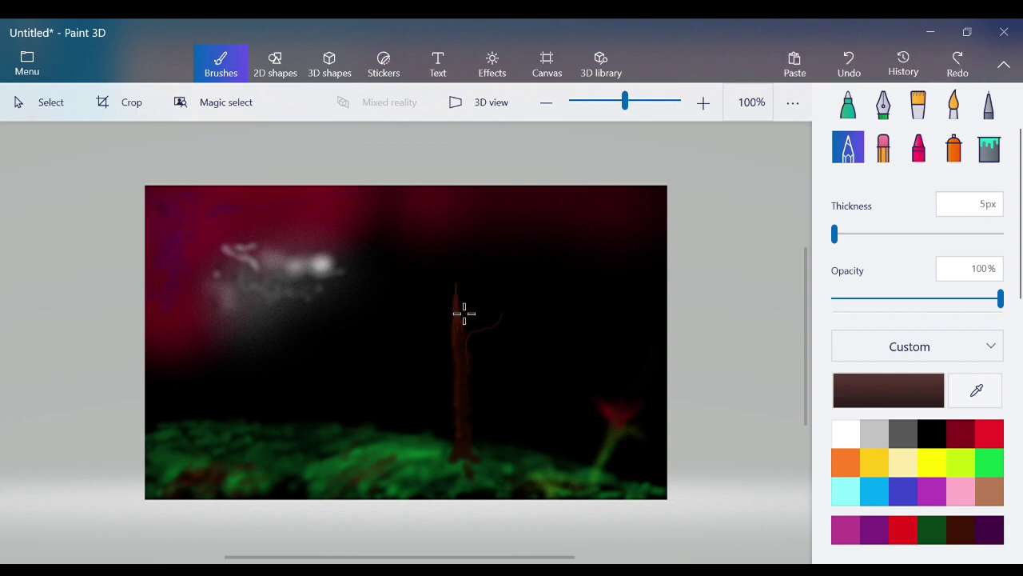
{"action": "mouse_move", "coordinate": [466, 308]}
{"action": "left_mouse_down"}
{"action": "mouse_move", "coordinate": [445, 294]}
{"action": "mouse_move", "coordinate": [477, 314]}
{"action": "left_mouse_up"}
{"action": "left_click", "coordinate": [849, 62]}
{"action": "left_click_drag", "start_coordinate": [435, 307], "coordinate": [447, 299]}
{"action": "left_click_drag", "start_coordinate": [477, 344], "coordinate": [479, 346]}
{"action": "left_click", "coordinate": [851, 62]}
{"action": "mouse_move", "coordinate": [463, 336]}
{"action": "left_mouse_down"}
{"action": "mouse_move", "coordinate": [442, 313]}
{"action": "mouse_move", "coordinate": [415, 300]}
{"action": "left_mouse_up"}
{"action": "left_click", "coordinate": [850, 49]}
Draw a crooked dark brown branch reaching left from the upper trunk with the 5 px pencil
{"action": "left_click_drag", "start_coordinate": [465, 332], "coordinate": [409, 306]}
{"action": "mouse_move", "coordinate": [468, 325]}
{"action": "left_mouse_down"}
{"action": "mouse_move", "coordinate": [456, 320]}
{"action": "mouse_move", "coordinate": [477, 339]}
{"action": "mouse_move", "coordinate": [461, 320]}
{"action": "mouse_move", "coordinate": [432, 321]}
{"action": "left_mouse_up"}
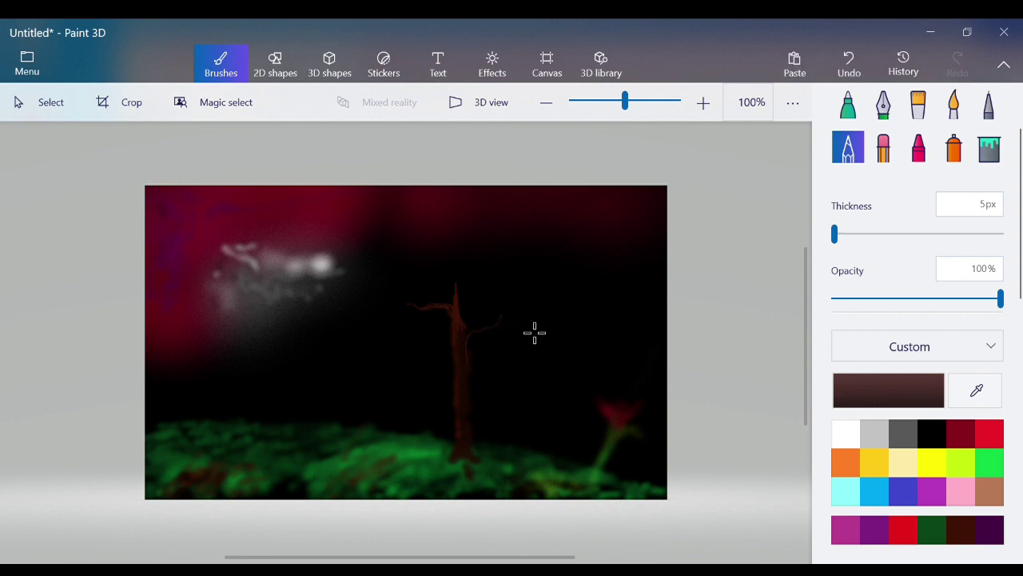
{"action": "left_click", "coordinate": [421, 316]}
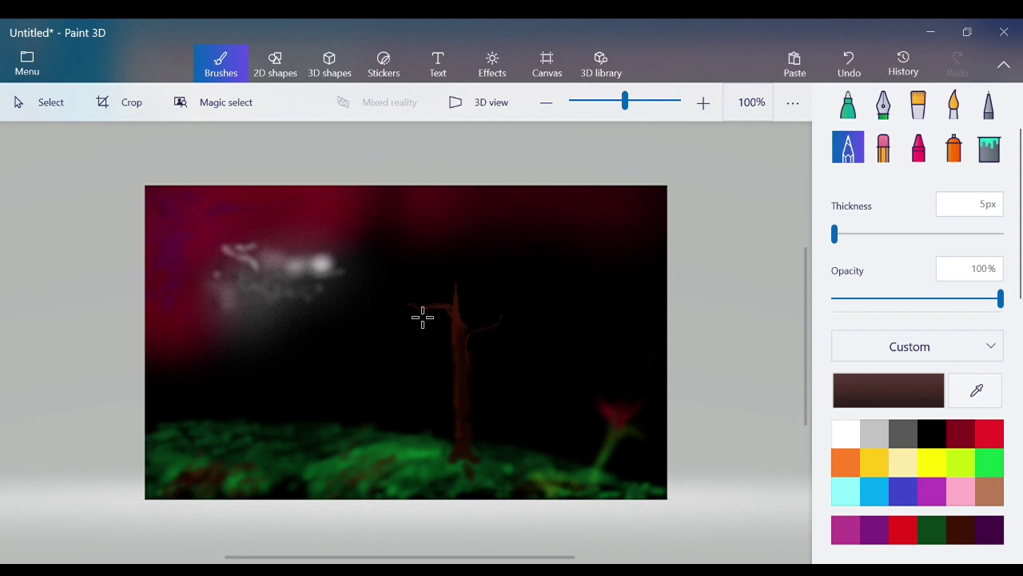
Thicken the right branch with the pencil and curve its end upward, undoing the version that extends sideways
{"action": "left_click", "coordinate": [477, 341]}
{"action": "left_click", "coordinate": [478, 342]}
{"action": "left_click", "coordinate": [480, 343]}
{"action": "left_click", "coordinate": [495, 340]}
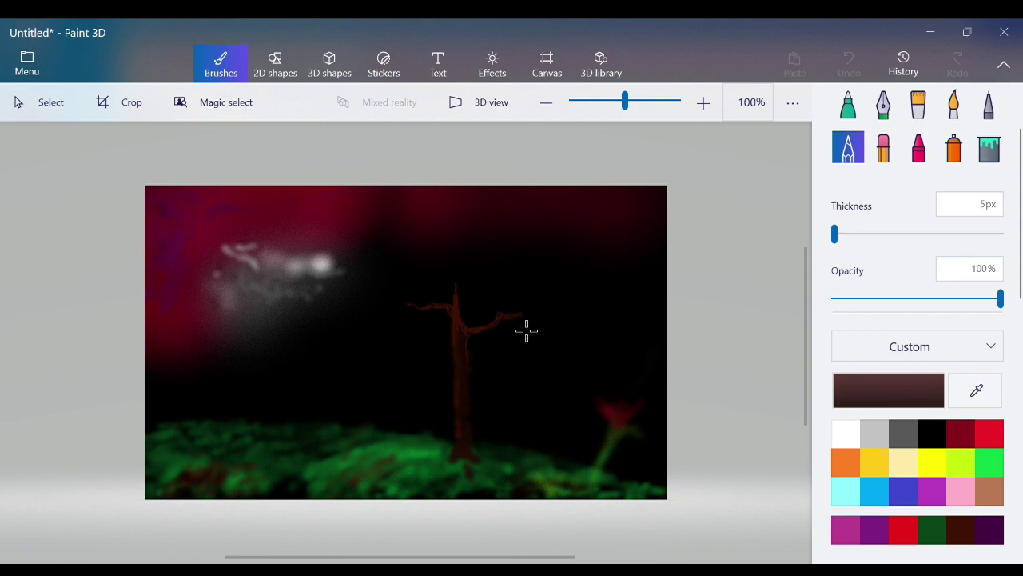
{"action": "left_click", "coordinate": [849, 62]}
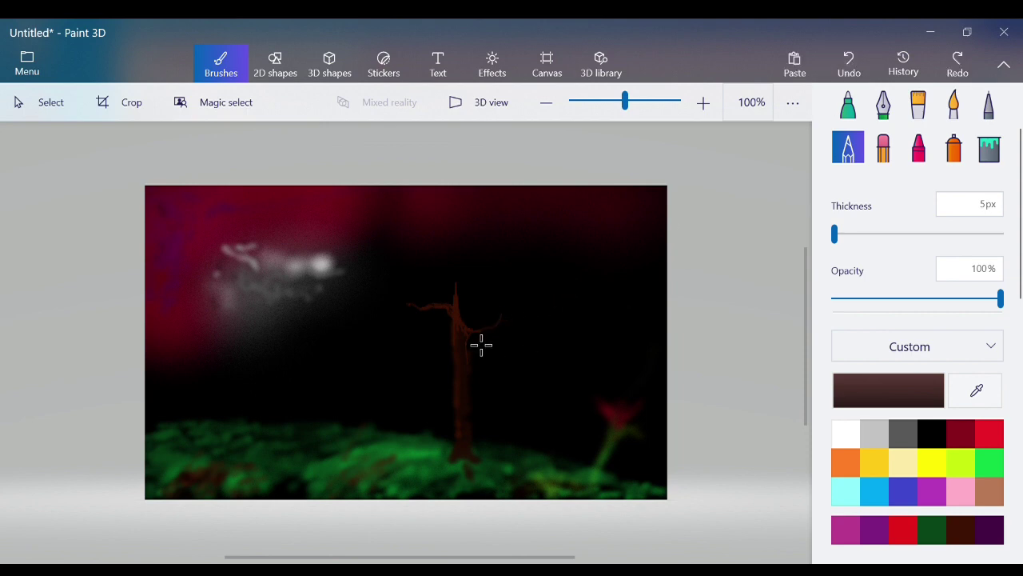
{"action": "mouse_move", "coordinate": [482, 345]}
{"action": "left_mouse_down"}
{"action": "mouse_move", "coordinate": [509, 329]}
{"action": "mouse_move", "coordinate": [502, 340]}
{"action": "mouse_move", "coordinate": [485, 344]}
{"action": "mouse_move", "coordinate": [512, 327]}
{"action": "mouse_move", "coordinate": [511, 311]}
{"action": "mouse_move", "coordinate": [518, 317]}
{"action": "left_mouse_up"}
Try spraying a dark brown twig between the trunk tip and right branch at 25 px and 43% opacity, and undo it
{"action": "left_click", "coordinate": [951, 152]}
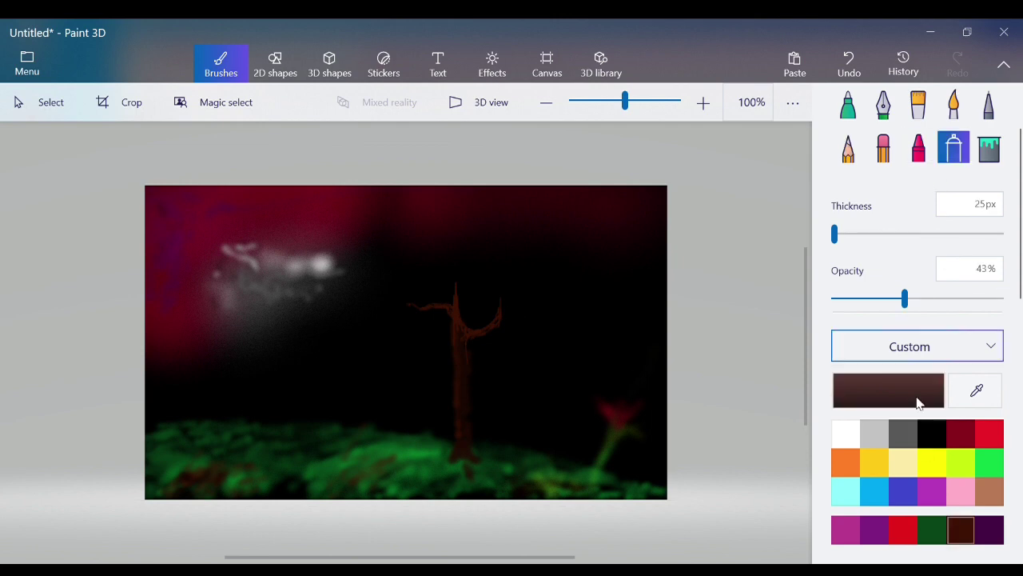
{"action": "left_click", "coordinate": [839, 234]}
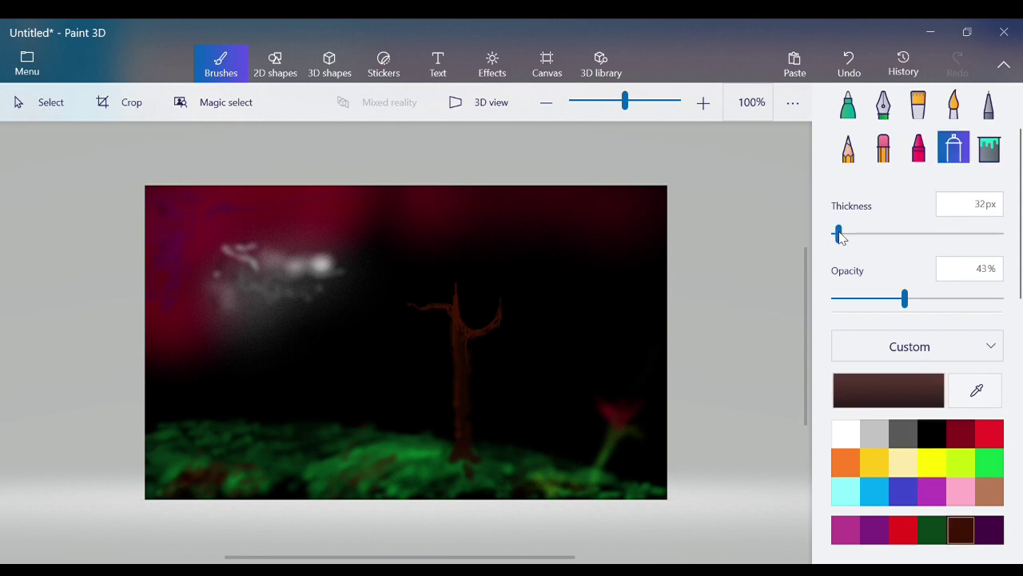
{"action": "left_click_drag", "start_coordinate": [840, 234], "coordinate": [836, 234]}
{"action": "mouse_move", "coordinate": [466, 328]}
{"action": "left_mouse_down"}
{"action": "mouse_move", "coordinate": [467, 309]}
{"action": "mouse_move", "coordinate": [478, 361]}
{"action": "left_mouse_up"}
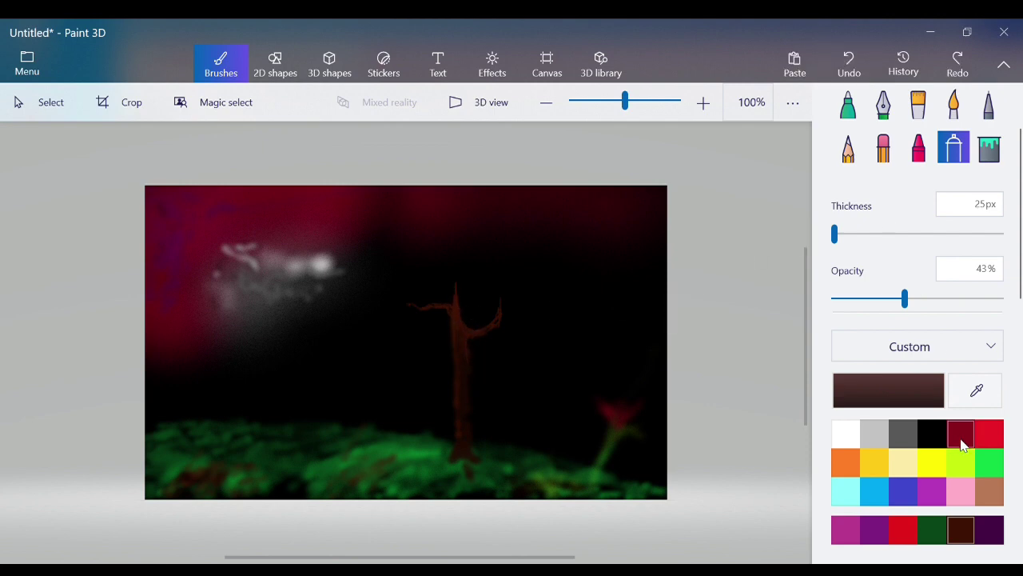
{"action": "left_click_drag", "start_coordinate": [472, 343], "coordinate": [484, 332]}
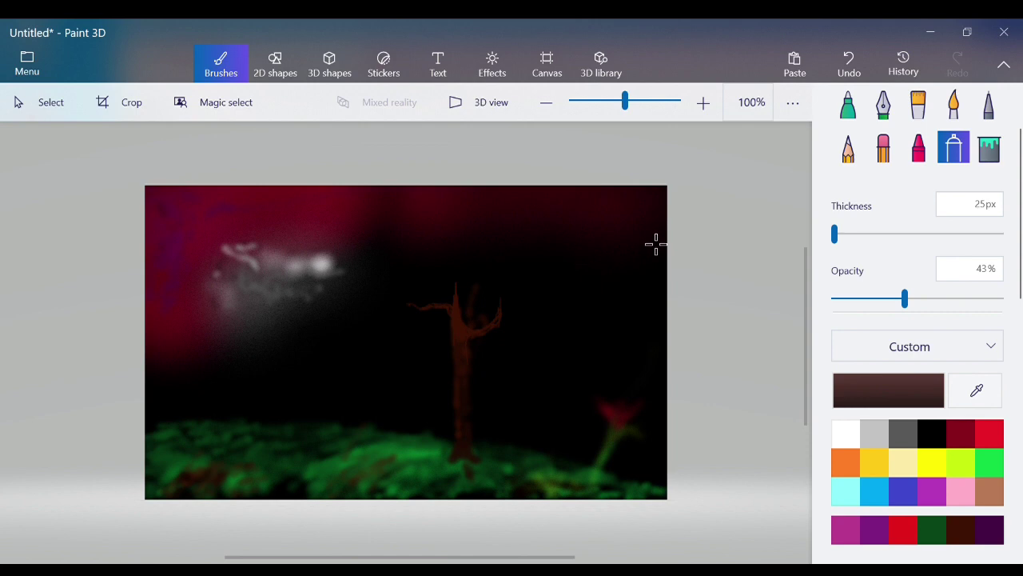
{"action": "left_click", "coordinate": [844, 72]}
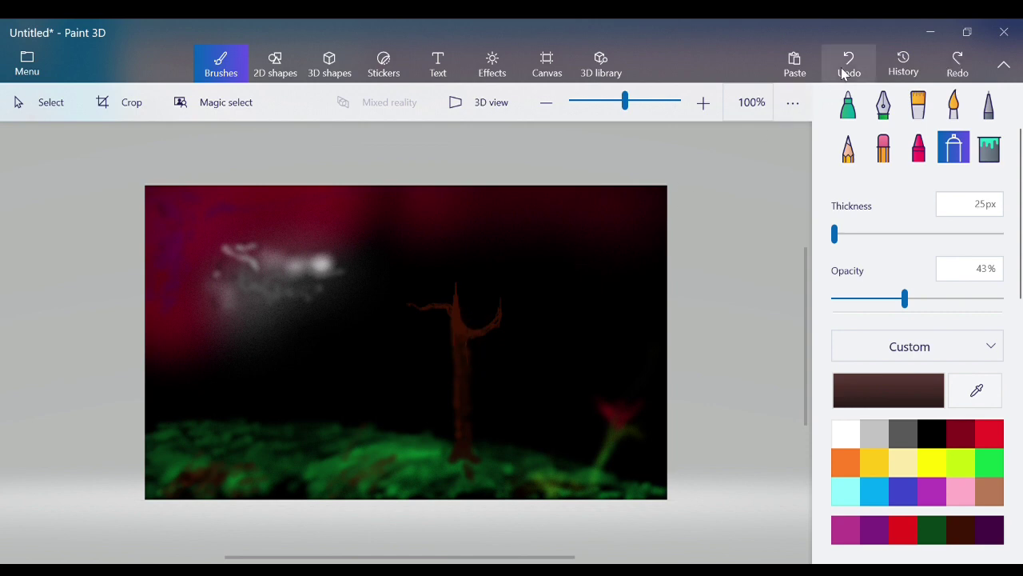
Mix a darker brown and spray shading over the fork and right branch, reduce the opacity to 33%, and undo the last stroke
{"action": "left_click", "coordinate": [927, 400]}
{"action": "left_click_drag", "start_coordinate": [568, 321], "coordinate": [573, 332]}
{"action": "left_click", "coordinate": [468, 467]}
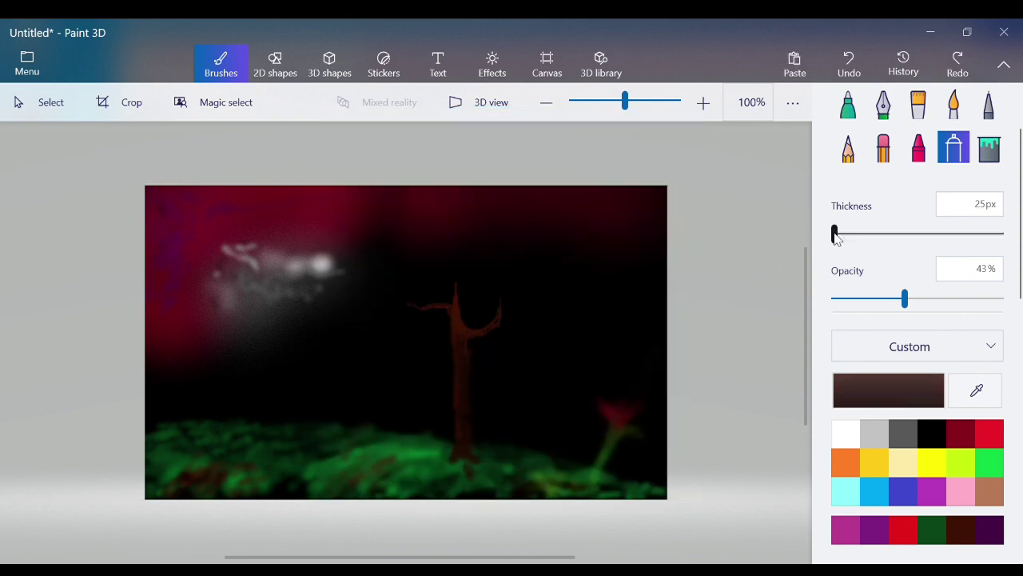
{"action": "mouse_move", "coordinate": [500, 319]}
{"action": "left_mouse_down"}
{"action": "mouse_move", "coordinate": [470, 309]}
{"action": "mouse_move", "coordinate": [479, 356]}
{"action": "mouse_move", "coordinate": [469, 327]}
{"action": "mouse_move", "coordinate": [472, 353]}
{"action": "mouse_move", "coordinate": [466, 328]}
{"action": "left_mouse_up"}
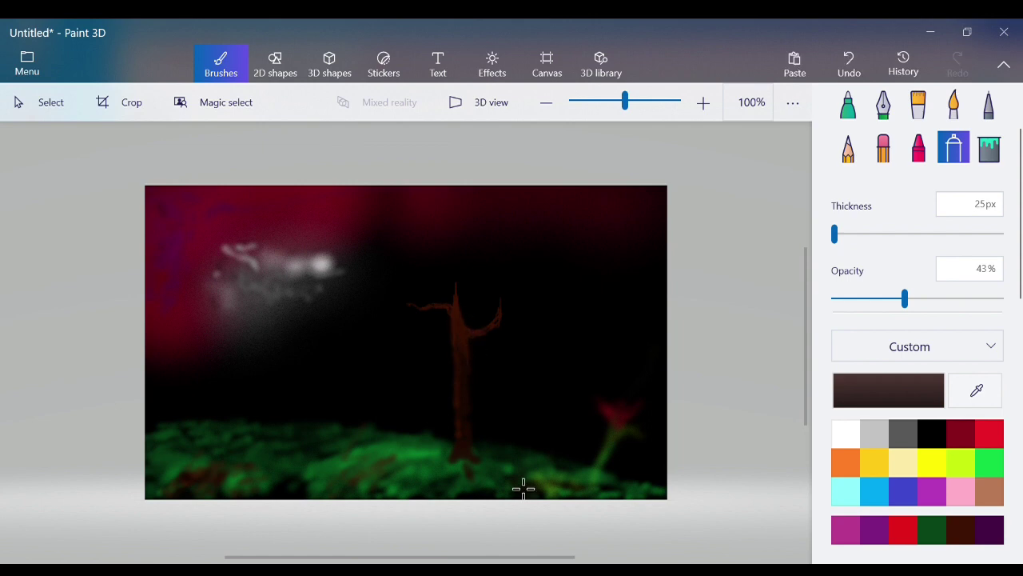
{"action": "left_click_drag", "start_coordinate": [904, 298], "coordinate": [889, 299]}
{"action": "mouse_move", "coordinate": [477, 352]}
{"action": "left_mouse_down"}
{"action": "mouse_move", "coordinate": [472, 381]}
{"action": "mouse_move", "coordinate": [468, 328]}
{"action": "left_mouse_up"}
{"action": "left_click", "coordinate": [850, 61]}
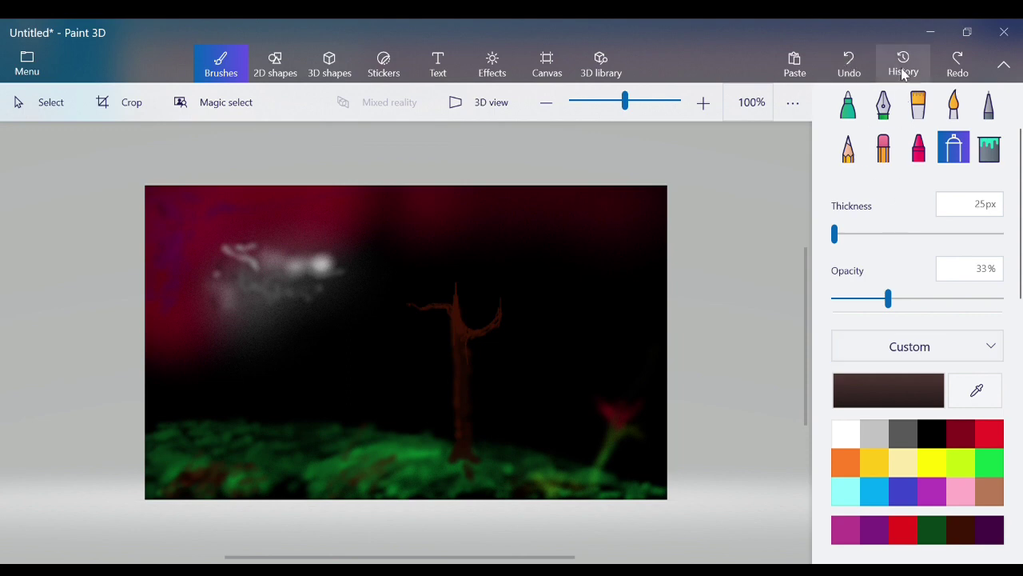
Touch up the fork and right branch with the 5 px pencil and a dark brown spray dab at 33% opacity
{"action": "left_click", "coordinate": [848, 146]}
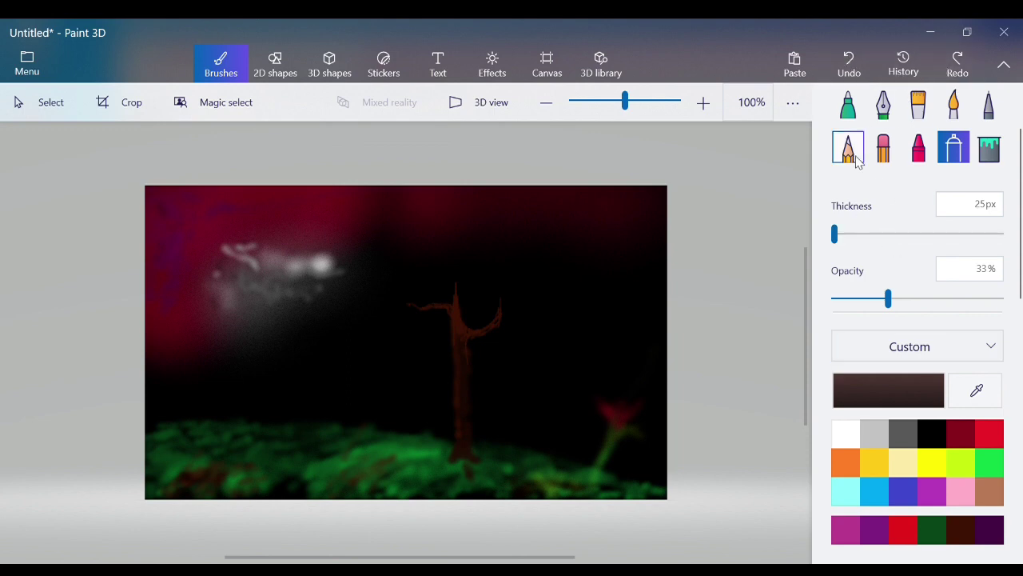
{"action": "mouse_move", "coordinate": [486, 351]}
{"action": "left_mouse_down"}
{"action": "mouse_move", "coordinate": [512, 310]}
{"action": "mouse_move", "coordinate": [511, 344]}
{"action": "left_mouse_up"}
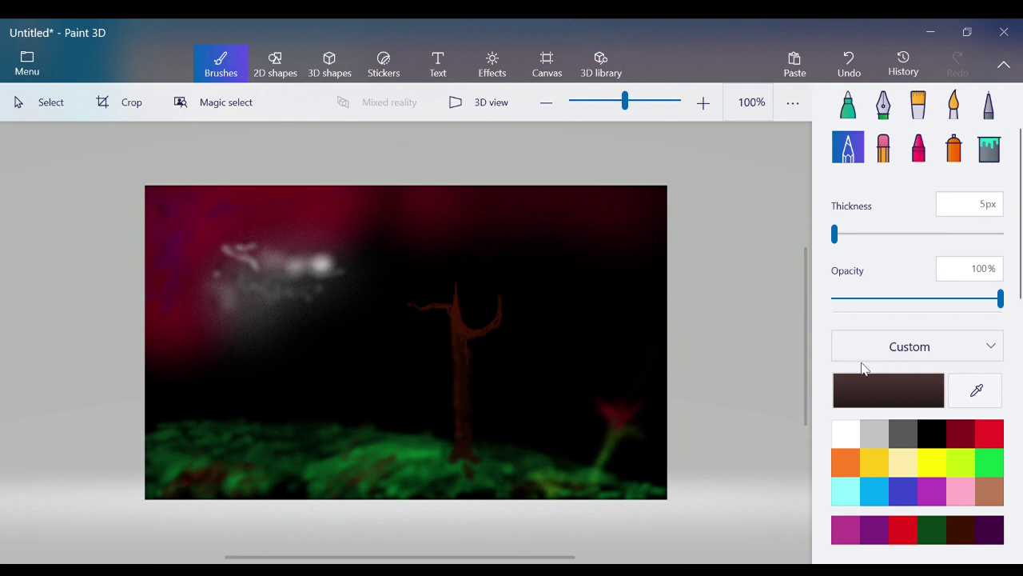
{"action": "left_click_drag", "start_coordinate": [473, 347], "coordinate": [471, 347]}
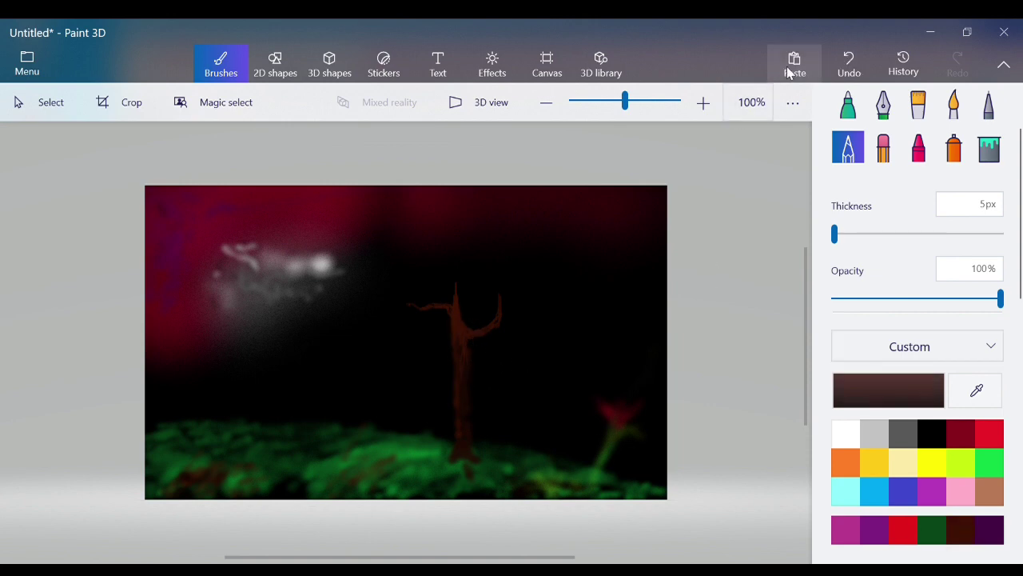
{"action": "left_click", "coordinate": [849, 64]}
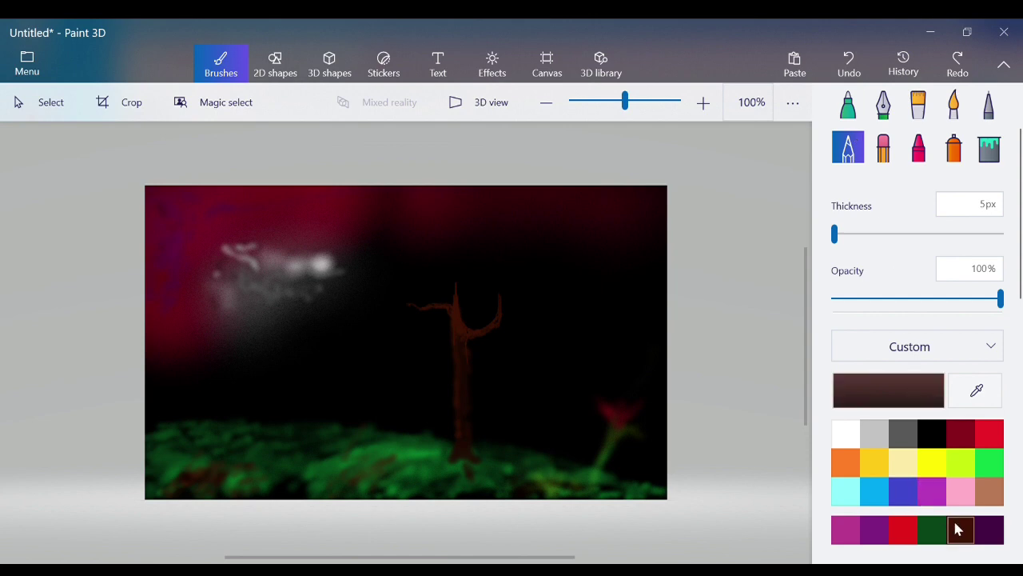
{"action": "left_click", "coordinate": [951, 152]}
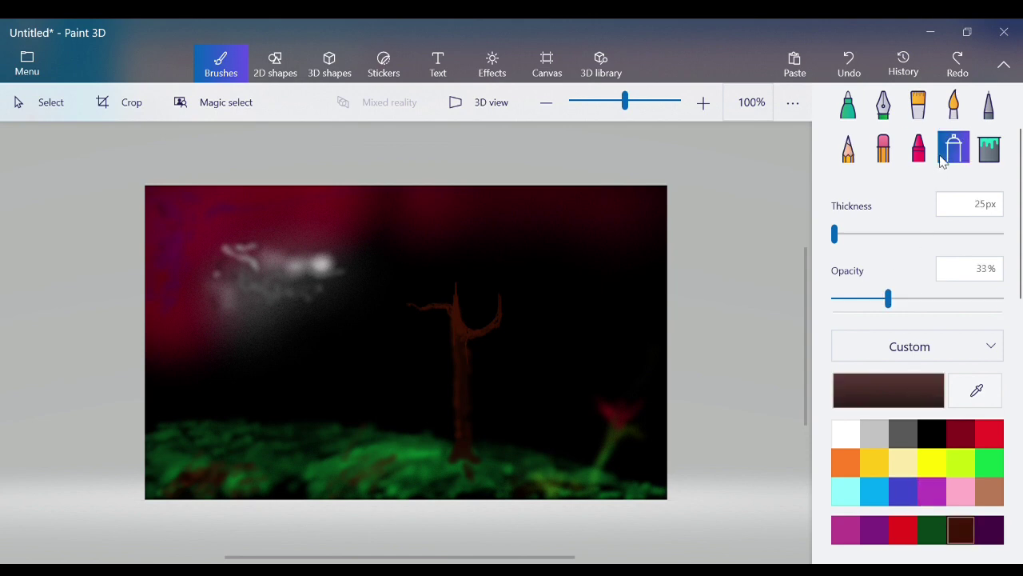
{"action": "left_click", "coordinate": [473, 344]}
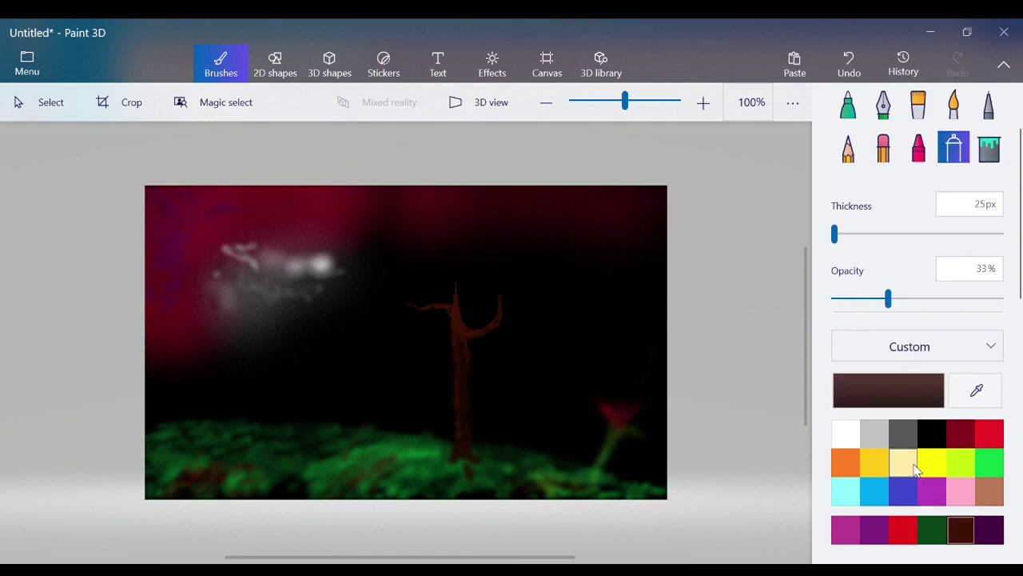
Mix a darker brown and use the 5 px pencil to draw roots at the tree's base and shade the trunk and right branch
{"action": "left_click", "coordinate": [849, 152]}
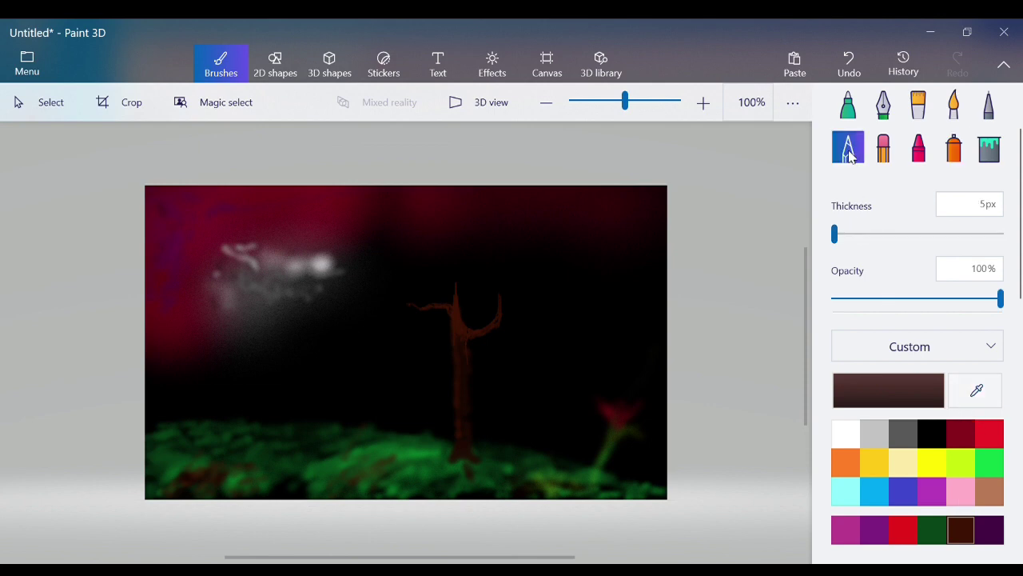
{"action": "left_click", "coordinate": [937, 399]}
{"action": "left_click_drag", "start_coordinate": [574, 338], "coordinate": [565, 357]}
{"action": "left_click", "coordinate": [424, 460]}
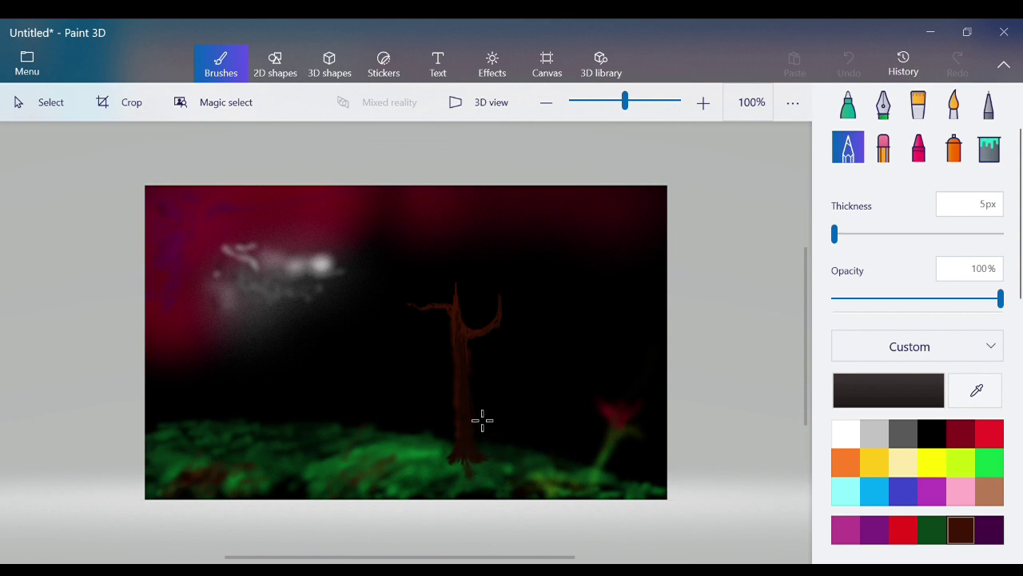
{"action": "left_click", "coordinate": [483, 350]}
{"action": "left_click_drag", "start_coordinate": [484, 344], "coordinate": [491, 345]}
{"action": "mouse_move", "coordinate": [497, 341]}
{"action": "left_mouse_down"}
{"action": "mouse_move", "coordinate": [512, 309]}
{"action": "mouse_move", "coordinate": [514, 327]}
{"action": "mouse_move", "coordinate": [498, 338]}
{"action": "left_mouse_up"}
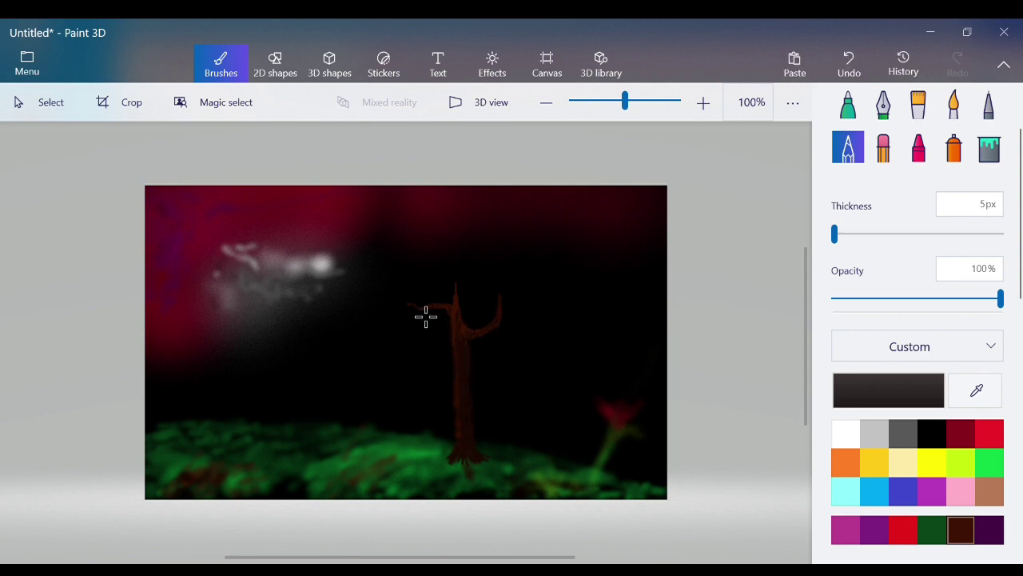
Shade the left branch and upper trunk with dark pencil strokes, undoing the unwanted ones
{"action": "left_click_drag", "start_coordinate": [425, 317], "coordinate": [441, 318]}
{"action": "left_click_drag", "start_coordinate": [441, 317], "coordinate": [474, 320]}
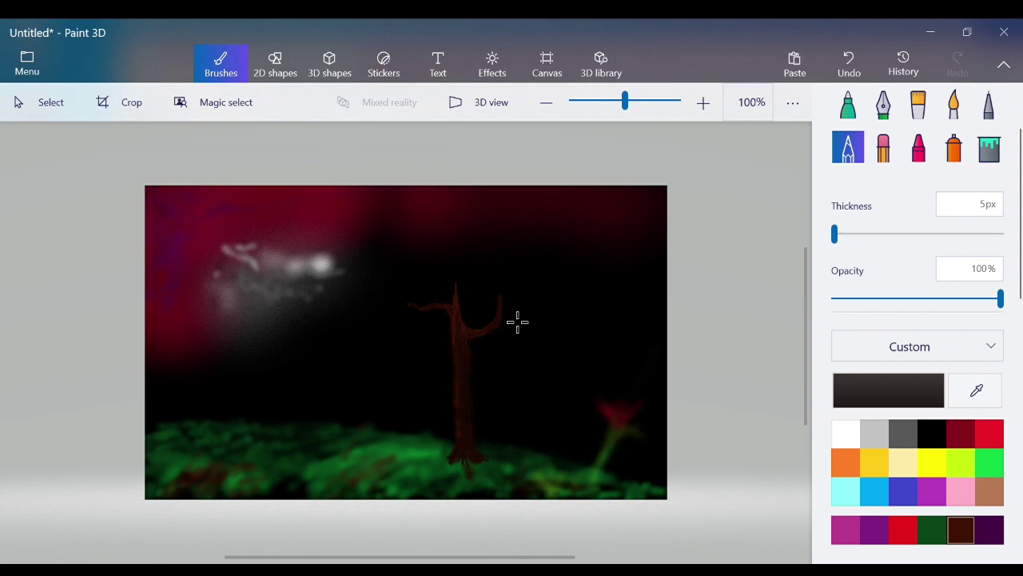
{"action": "left_click", "coordinate": [847, 66]}
{"action": "mouse_move", "coordinate": [446, 330]}
{"action": "left_mouse_down"}
{"action": "mouse_move", "coordinate": [474, 377]}
{"action": "mouse_move", "coordinate": [462, 314]}
{"action": "mouse_move", "coordinate": [475, 344]}
{"action": "mouse_move", "coordinate": [469, 322]}
{"action": "mouse_move", "coordinate": [556, 284]}
{"action": "mouse_move", "coordinate": [472, 309]}
{"action": "mouse_move", "coordinate": [473, 321]}
{"action": "mouse_move", "coordinate": [469, 304]}
{"action": "mouse_move", "coordinate": [480, 342]}
{"action": "left_mouse_up"}
{"action": "left_click", "coordinate": [849, 64]}
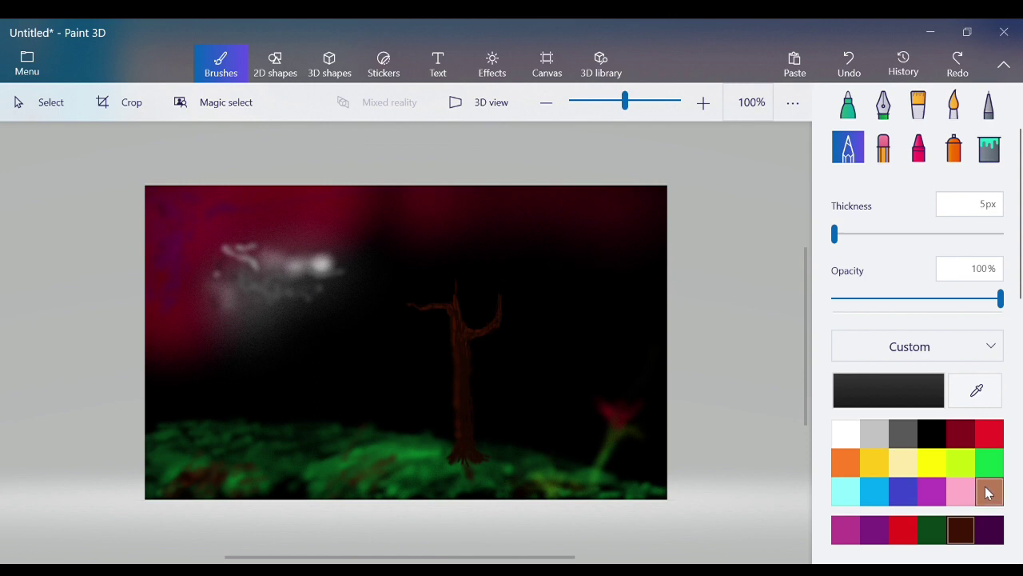
Draw a small dark green leaf at the tip of the tree's upper twig with the 5 px pencil
{"action": "left_click", "coordinate": [930, 531]}
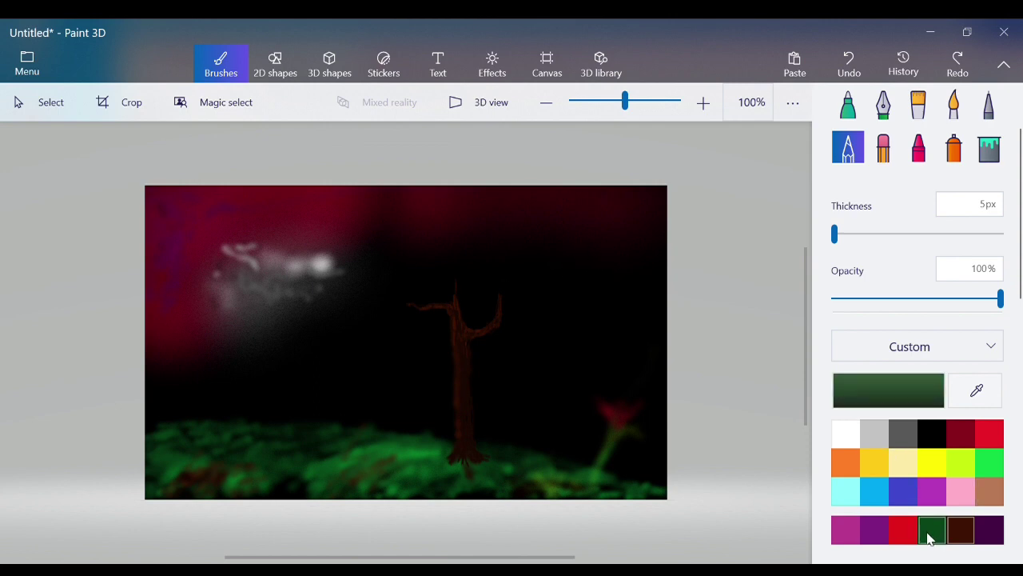
{"action": "left_click", "coordinate": [470, 292]}
{"action": "left_click", "coordinate": [470, 292]}
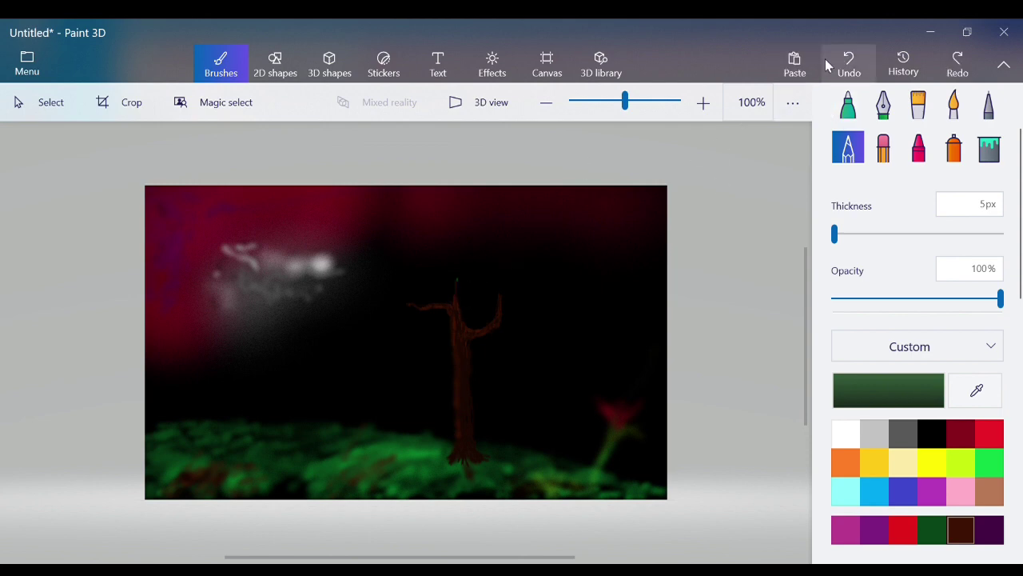
{"action": "left_click", "coordinate": [470, 288]}
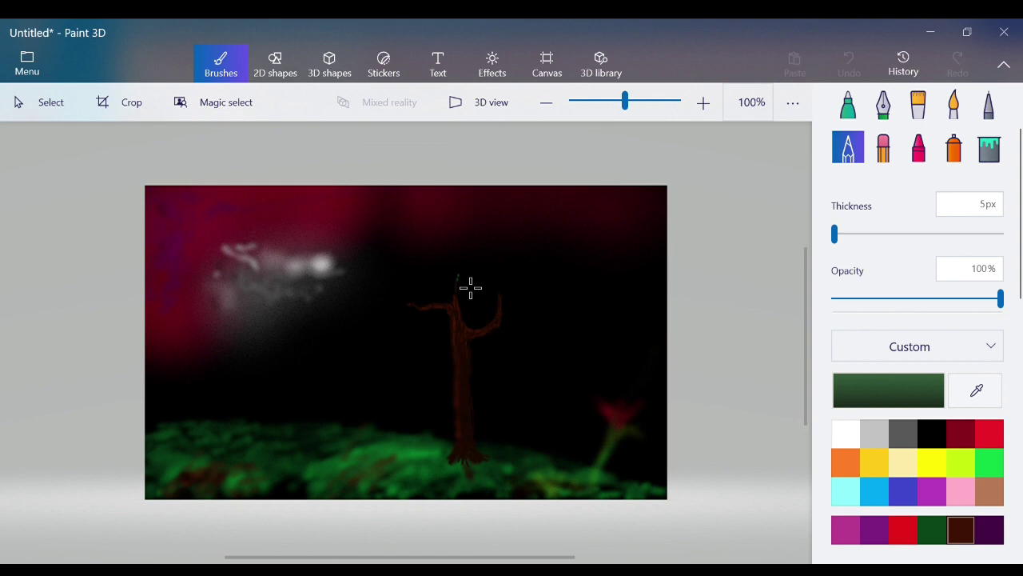
{"action": "left_click_drag", "start_coordinate": [469, 288], "coordinate": [473, 283]}
{"action": "left_click", "coordinate": [469, 290]}
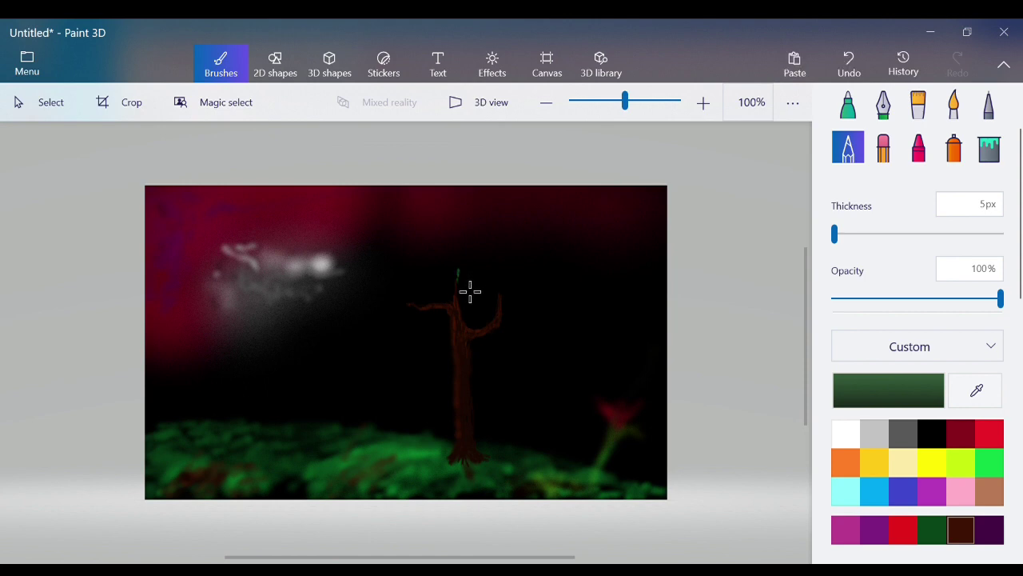
{"action": "left_click_drag", "start_coordinate": [472, 285], "coordinate": [472, 286]}
{"action": "mouse_move", "coordinate": [409, 450]}
{"action": "left_mouse_down"}
{"action": "mouse_move", "coordinate": [194, 480]}
{"action": "mouse_move", "coordinate": [164, 472]}
{"action": "mouse_move", "coordinate": [200, 461]}
{"action": "mouse_move", "coordinate": [187, 496]}
{"action": "mouse_move", "coordinate": [174, 448]}
{"action": "mouse_move", "coordinate": [181, 475]}
{"action": "mouse_move", "coordinate": [212, 464]}
{"action": "left_mouse_up"}
{"action": "left_click_drag", "start_coordinate": [167, 440], "coordinate": [200, 440]}
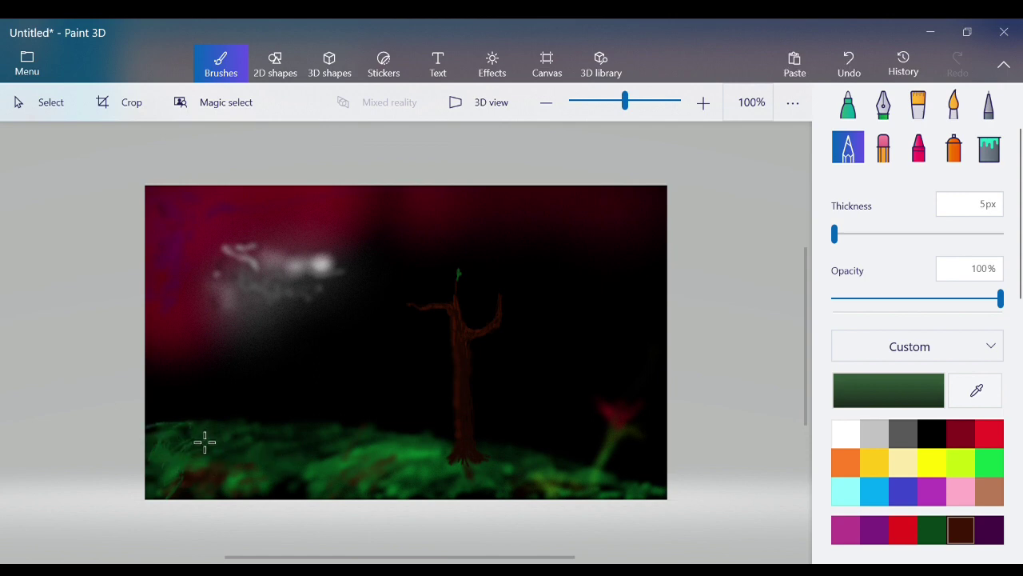
{"action": "left_click", "coordinate": [849, 58]}
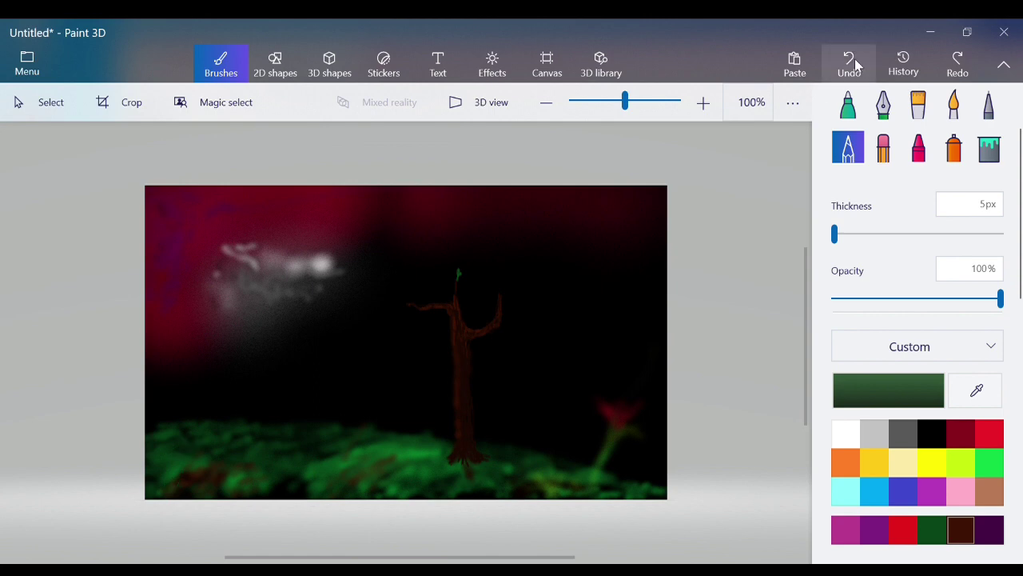
{"action": "left_click_drag", "start_coordinate": [160, 434], "coordinate": [225, 443]}
{"action": "left_click", "coordinate": [849, 64]}
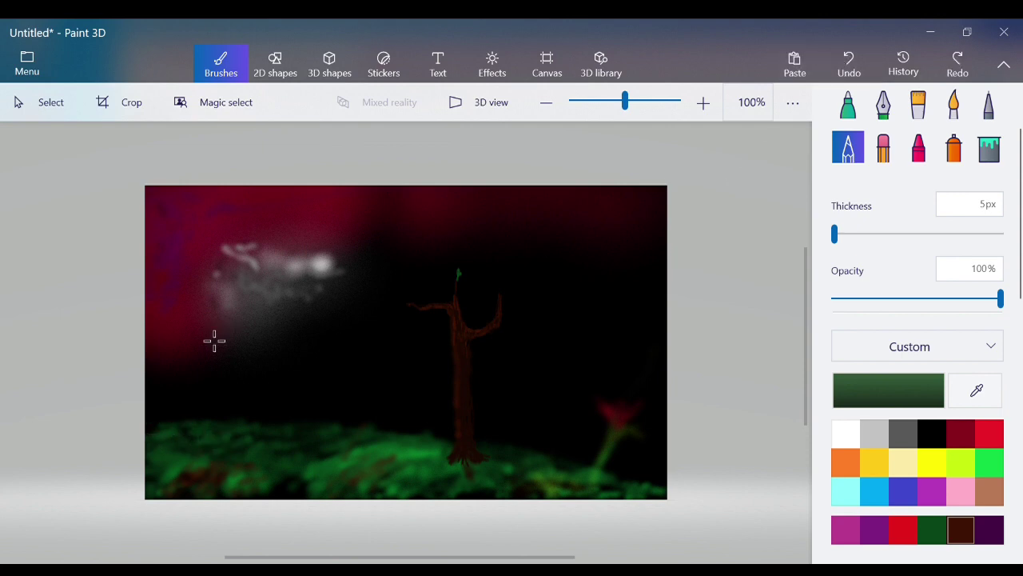
{"action": "mouse_move", "coordinate": [176, 433]}
{"action": "left_mouse_down"}
{"action": "mouse_move", "coordinate": [264, 443]}
{"action": "mouse_move", "coordinate": [172, 435]}
{"action": "mouse_move", "coordinate": [205, 427]}
{"action": "mouse_move", "coordinate": [276, 445]}
{"action": "mouse_move", "coordinate": [214, 433]}
{"action": "mouse_move", "coordinate": [228, 436]}
{"action": "mouse_move", "coordinate": [165, 454]}
{"action": "mouse_move", "coordinate": [195, 440]}
{"action": "mouse_move", "coordinate": [253, 468]}
{"action": "mouse_move", "coordinate": [264, 456]}
{"action": "mouse_move", "coordinate": [239, 440]}
{"action": "mouse_move", "coordinate": [264, 444]}
{"action": "left_mouse_up"}
Draw dark green grass tufts along the upper edge of the ground left of the tree with the 5 px pencil
{"action": "left_click", "coordinate": [703, 102]}
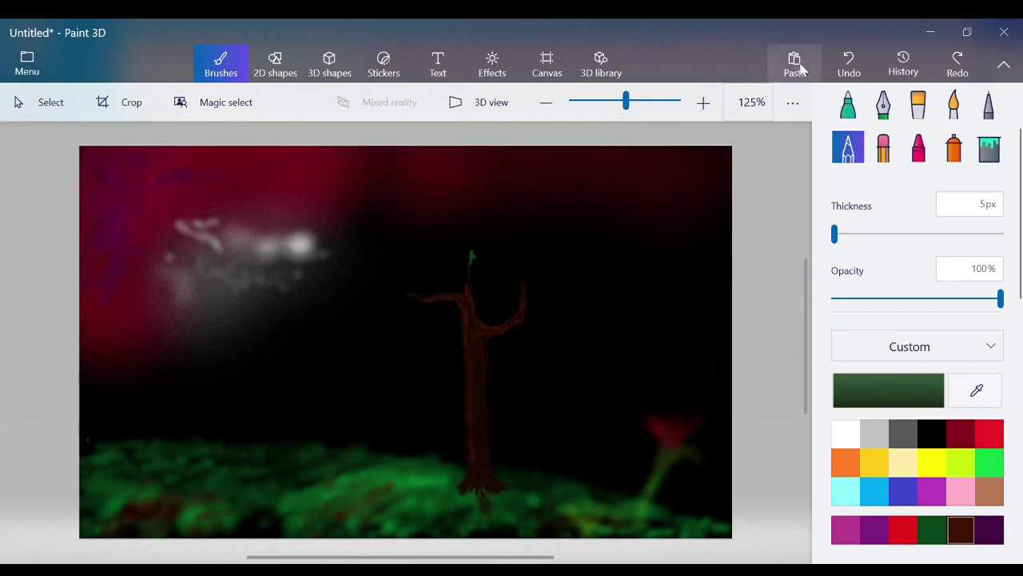
{"action": "left_click", "coordinate": [703, 103]}
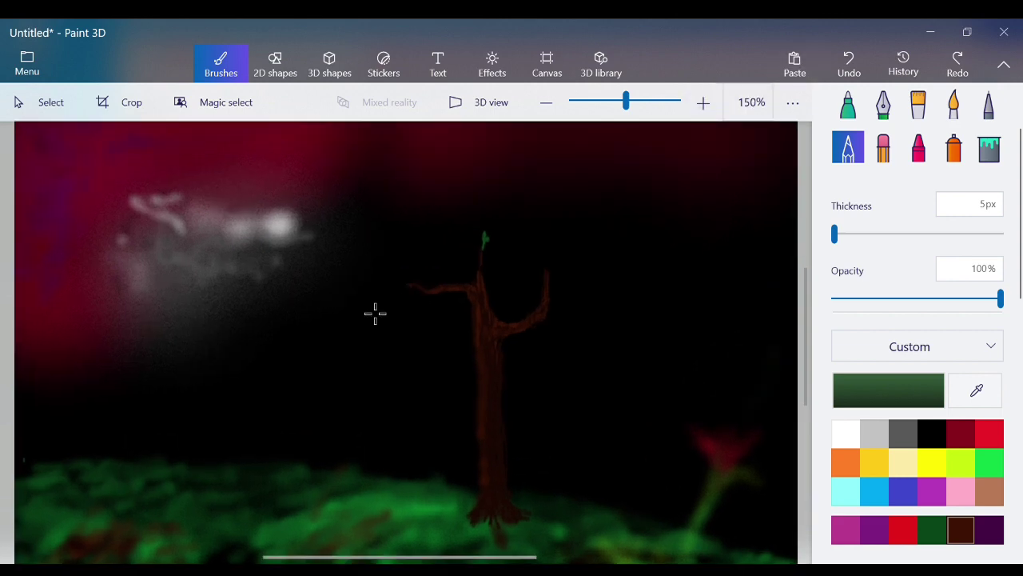
{"action": "left_click", "coordinate": [703, 103]}
{"action": "left_click_drag", "start_coordinate": [392, 557], "coordinate": [240, 557]}
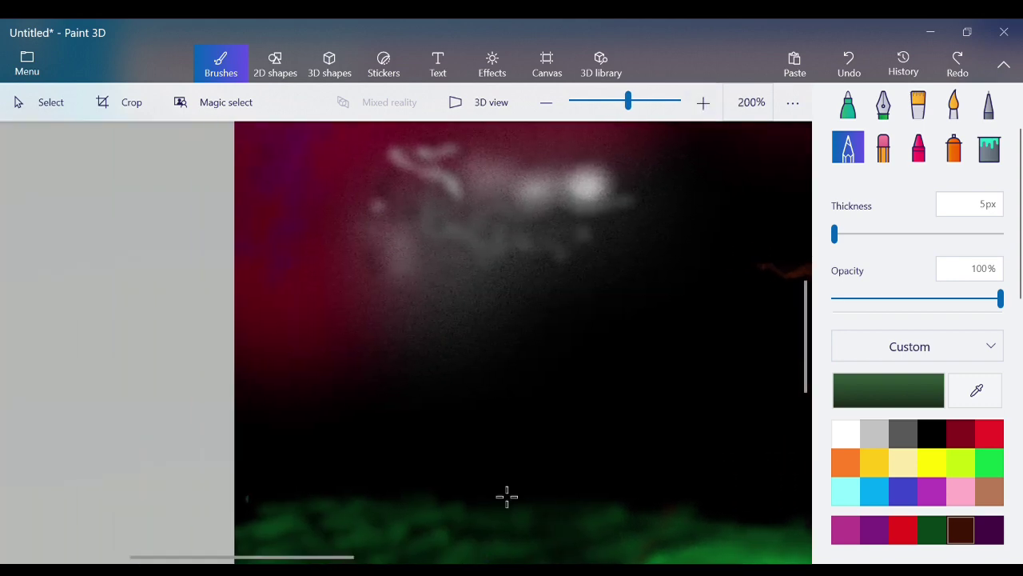
{"action": "left_click_drag", "start_coordinate": [810, 366], "coordinate": [820, 398]}
{"action": "mouse_move", "coordinate": [248, 409]}
{"action": "left_mouse_down"}
{"action": "mouse_move", "coordinate": [297, 425]}
{"action": "mouse_move", "coordinate": [367, 415]}
{"action": "mouse_move", "coordinate": [361, 424]}
{"action": "mouse_move", "coordinate": [383, 420]}
{"action": "mouse_move", "coordinate": [387, 450]}
{"action": "mouse_move", "coordinate": [325, 425]}
{"action": "mouse_move", "coordinate": [391, 414]}
{"action": "left_mouse_up"}
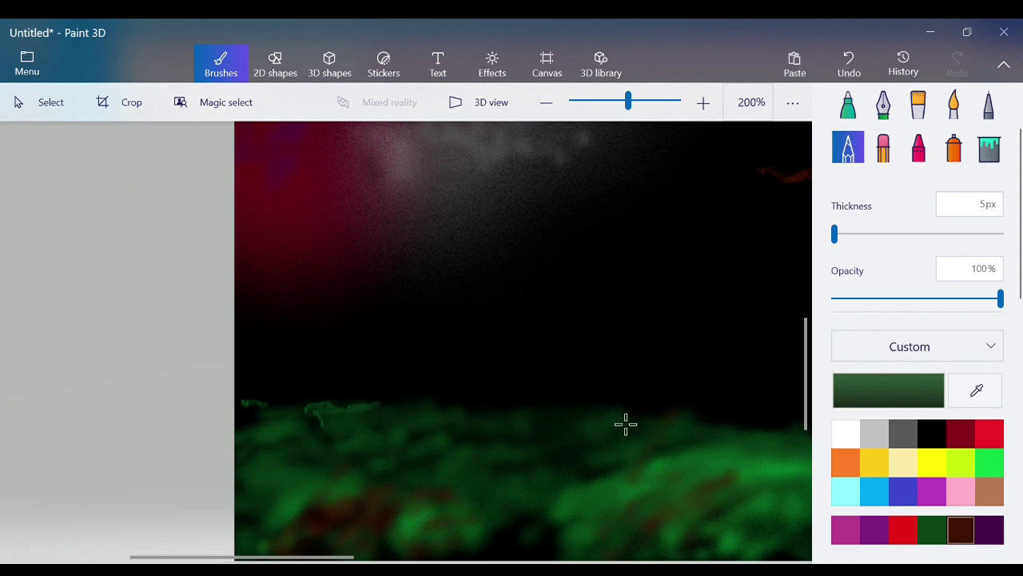
{"action": "left_click_drag", "start_coordinate": [631, 434], "coordinate": [634, 435]}
{"action": "mouse_move", "coordinate": [549, 418]}
{"action": "left_mouse_down"}
{"action": "mouse_move", "coordinate": [492, 432]}
{"action": "mouse_move", "coordinate": [580, 409]}
{"action": "mouse_move", "coordinate": [545, 424]}
{"action": "mouse_move", "coordinate": [573, 433]}
{"action": "mouse_move", "coordinate": [547, 417]}
{"action": "mouse_move", "coordinate": [568, 428]}
{"action": "mouse_move", "coordinate": [505, 432]}
{"action": "left_mouse_up"}
{"action": "left_click_drag", "start_coordinate": [574, 427], "coordinate": [628, 423]}
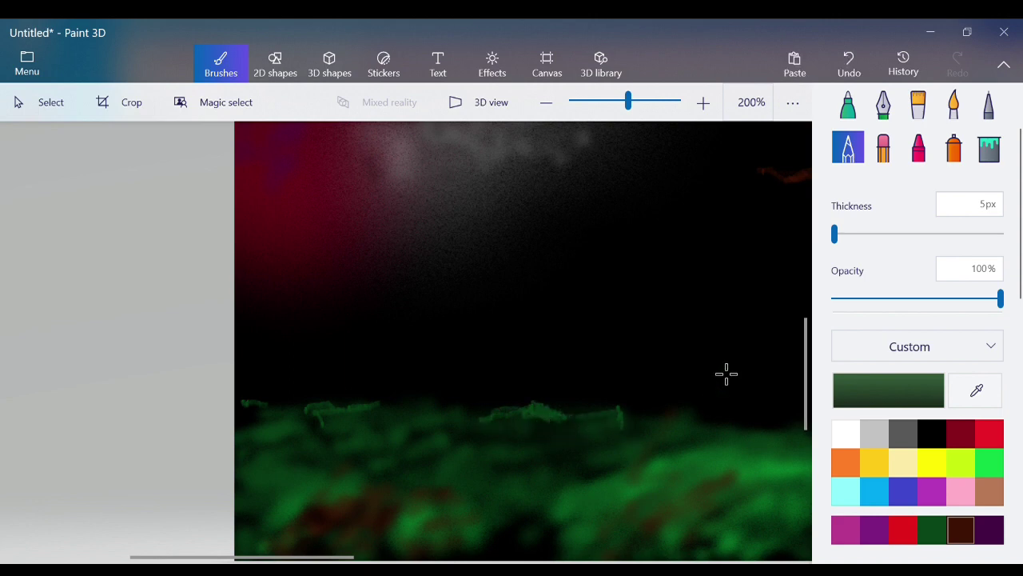
Shade the grass tuft nearest the tree with black pencil strokes, undoing the first attempt and redrawing it
{"action": "left_click", "coordinate": [931, 528]}
{"action": "left_click", "coordinate": [932, 433]}
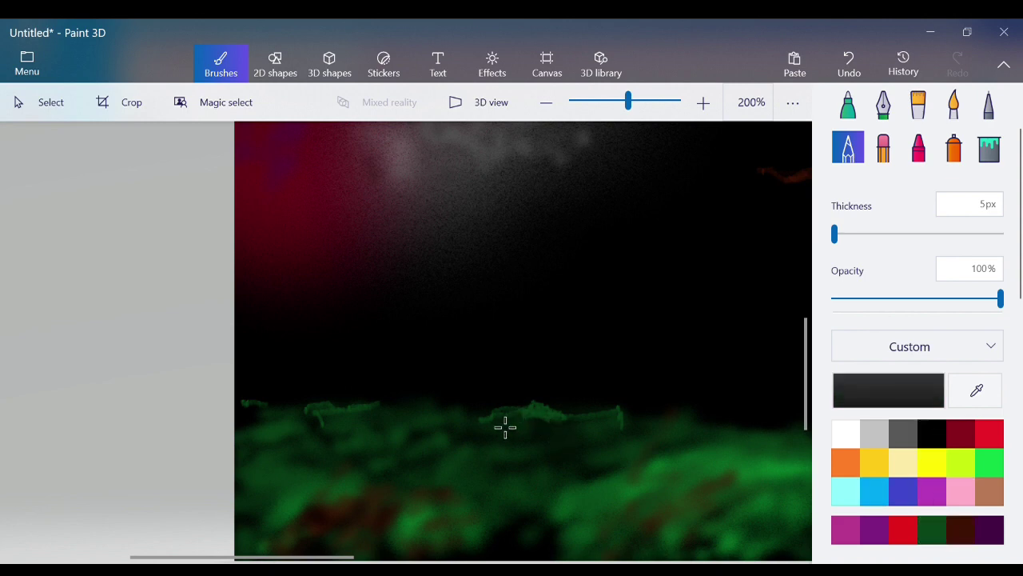
{"action": "mouse_move", "coordinate": [505, 427]}
{"action": "left_mouse_down"}
{"action": "mouse_move", "coordinate": [539, 414]}
{"action": "mouse_move", "coordinate": [587, 424]}
{"action": "left_mouse_up"}
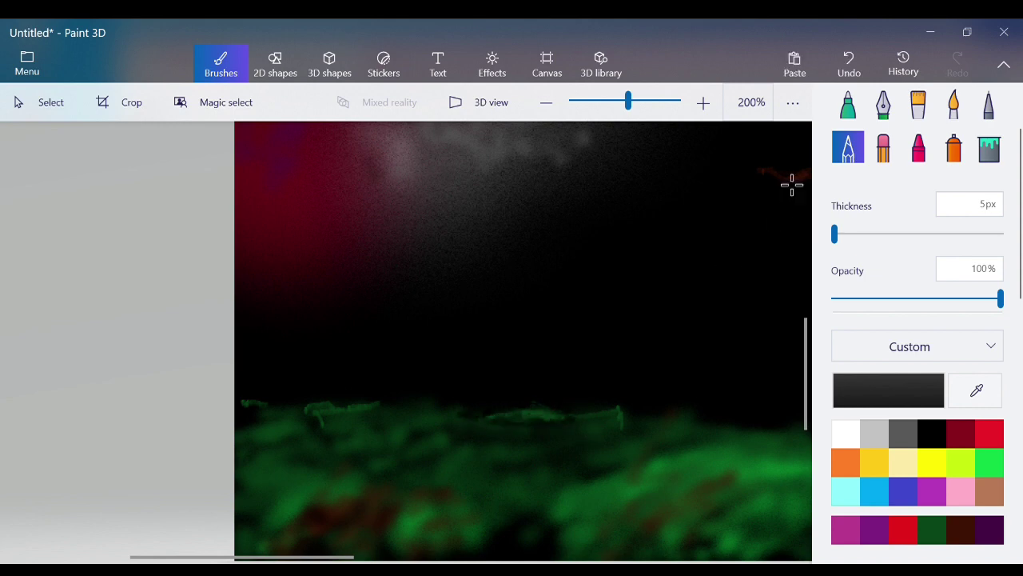
{"action": "left_click", "coordinate": [849, 64]}
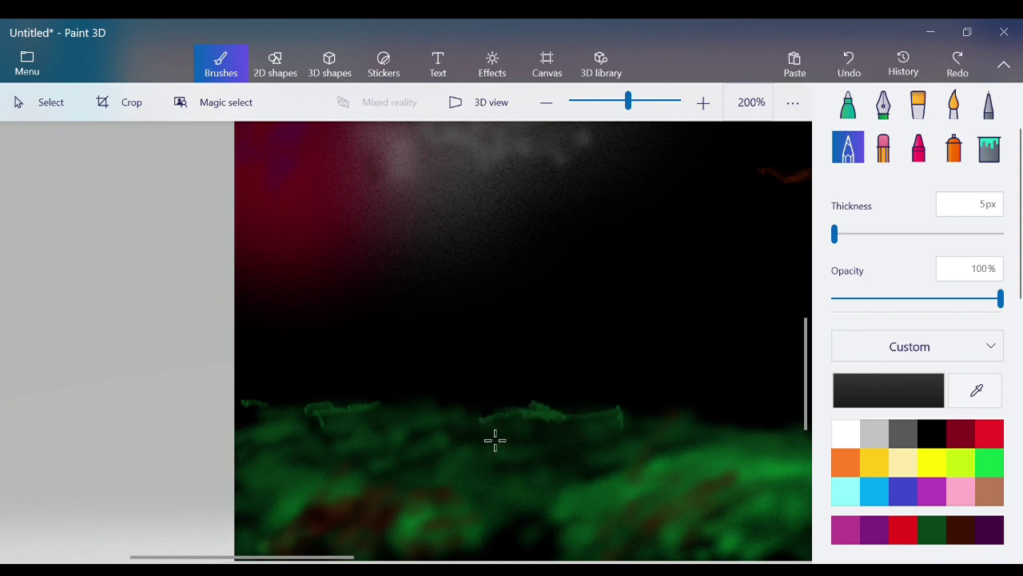
{"action": "mouse_move", "coordinate": [495, 439]}
{"action": "left_mouse_down"}
{"action": "mouse_move", "coordinate": [555, 429]}
{"action": "mouse_move", "coordinate": [539, 413]}
{"action": "left_mouse_up"}
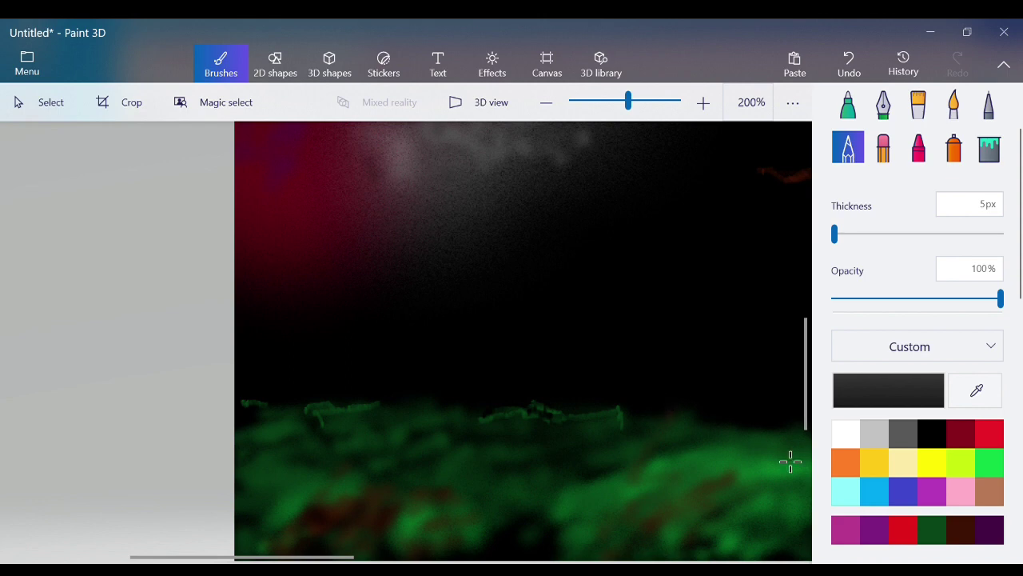
{"action": "left_click", "coordinate": [961, 529]}
{"action": "left_click", "coordinate": [990, 462]}
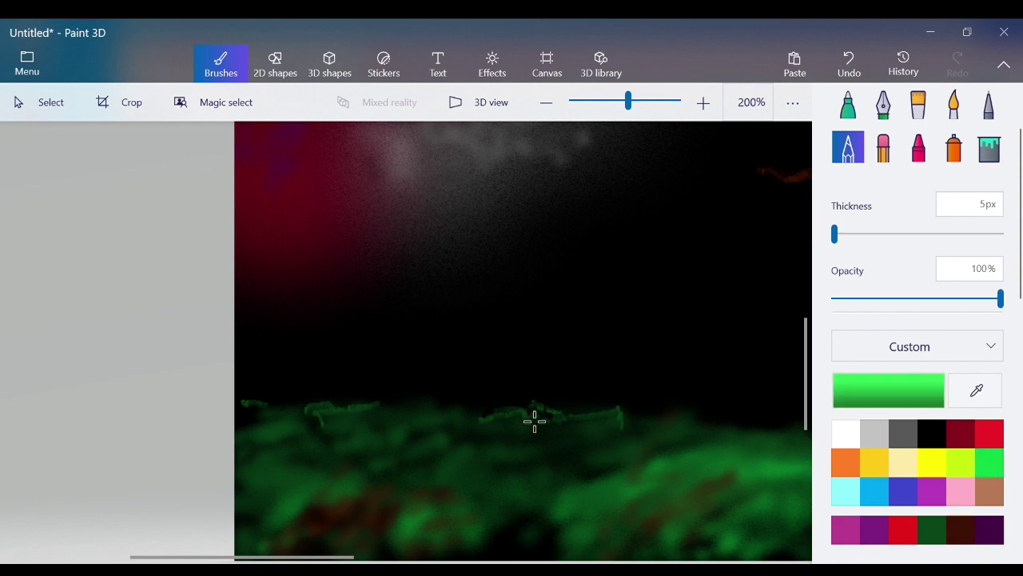
{"action": "left_click_drag", "start_coordinate": [532, 421], "coordinate": [546, 427]}
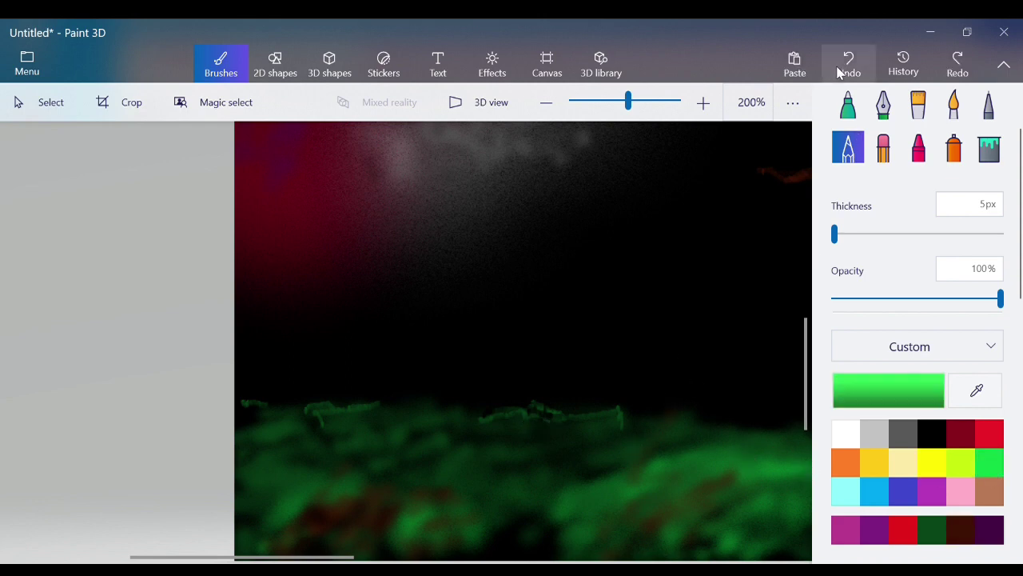
Soften the grass tuft nearest the tree with dark green pencil strokes, lowering the opacity to 29% and then 6%
{"action": "left_click", "coordinate": [928, 531]}
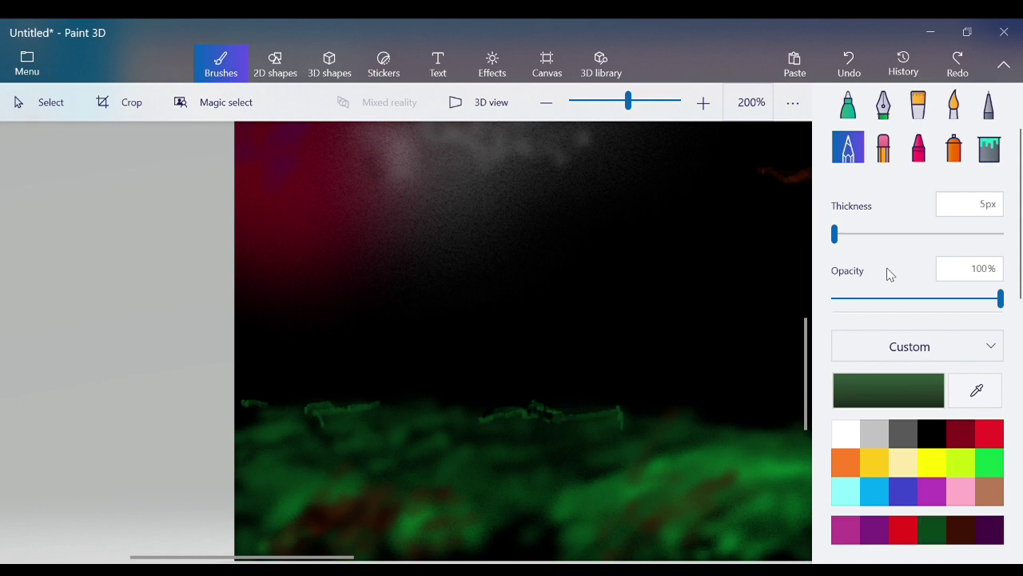
{"action": "left_click", "coordinate": [882, 298]}
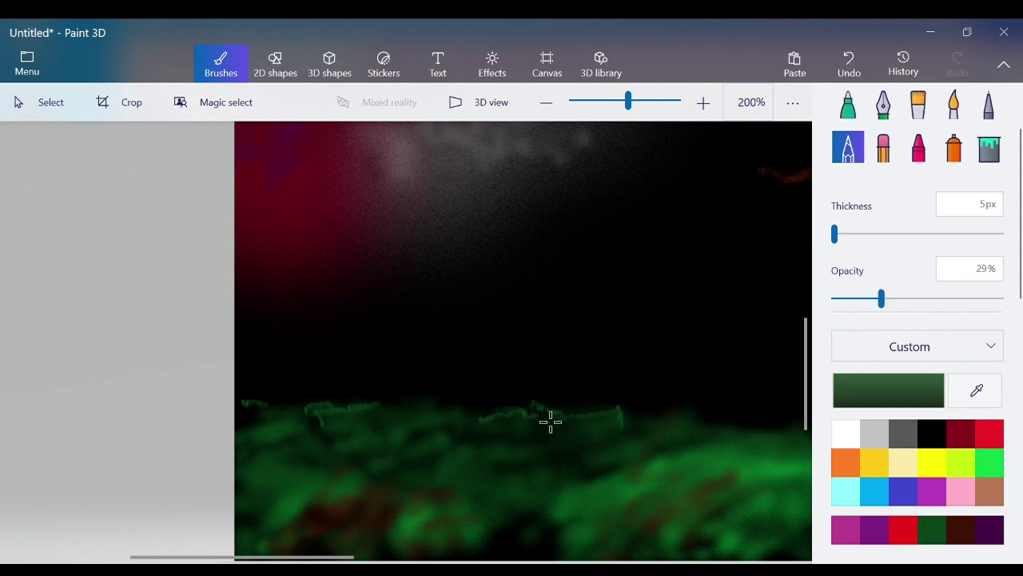
{"action": "mouse_move", "coordinate": [549, 418]}
{"action": "left_mouse_down"}
{"action": "mouse_move", "coordinate": [538, 427]}
{"action": "mouse_move", "coordinate": [549, 468]}
{"action": "left_mouse_up"}
{"action": "left_click", "coordinate": [853, 302]}
{"action": "left_click", "coordinate": [842, 298]}
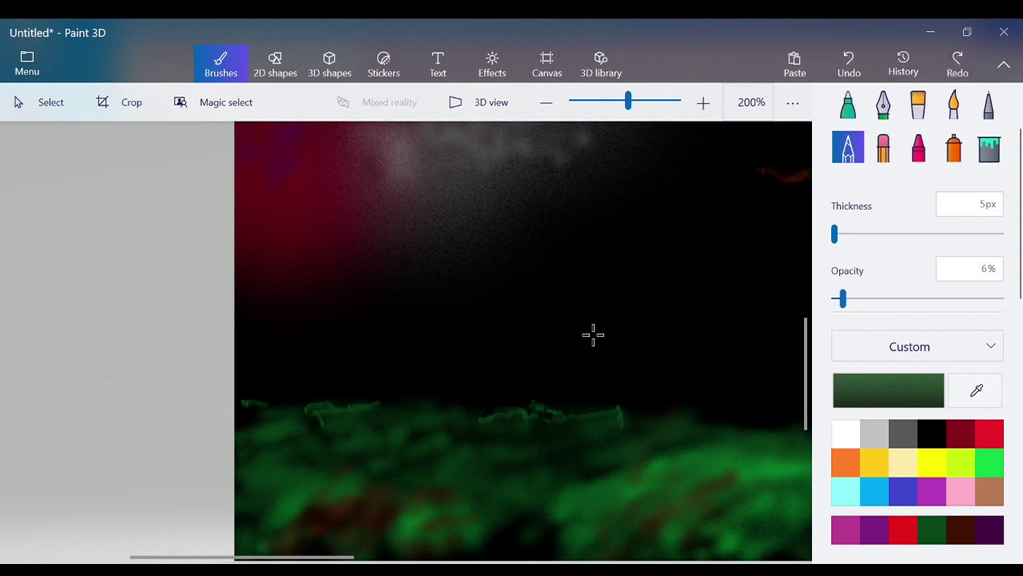
{"action": "mouse_move", "coordinate": [542, 427]}
{"action": "left_mouse_down"}
{"action": "mouse_move", "coordinate": [623, 431]}
{"action": "mouse_move", "coordinate": [629, 420]}
{"action": "mouse_move", "coordinate": [637, 430]}
{"action": "mouse_move", "coordinate": [604, 429]}
{"action": "mouse_move", "coordinate": [628, 437]}
{"action": "mouse_move", "coordinate": [620, 422]}
{"action": "mouse_move", "coordinate": [594, 442]}
{"action": "mouse_move", "coordinate": [627, 434]}
{"action": "mouse_move", "coordinate": [628, 424]}
{"action": "mouse_move", "coordinate": [596, 429]}
{"action": "mouse_move", "coordinate": [627, 433]}
{"action": "mouse_move", "coordinate": [616, 447]}
{"action": "mouse_move", "coordinate": [551, 423]}
{"action": "mouse_move", "coordinate": [498, 425]}
{"action": "mouse_move", "coordinate": [490, 439]}
{"action": "mouse_move", "coordinate": [535, 426]}
{"action": "mouse_move", "coordinate": [488, 451]}
{"action": "mouse_move", "coordinate": [543, 422]}
{"action": "mouse_move", "coordinate": [506, 446]}
{"action": "mouse_move", "coordinate": [521, 443]}
{"action": "mouse_move", "coordinate": [563, 416]}
{"action": "mouse_move", "coordinate": [576, 471]}
{"action": "left_mouse_up"}
Shade the far left grass and the brown ground patch with dark green pencil strokes at 6% opacity
{"action": "mouse_move", "coordinate": [329, 424]}
{"action": "left_mouse_down"}
{"action": "mouse_move", "coordinate": [368, 425]}
{"action": "mouse_move", "coordinate": [327, 432]}
{"action": "mouse_move", "coordinate": [379, 413]}
{"action": "mouse_move", "coordinate": [328, 433]}
{"action": "mouse_move", "coordinate": [264, 416]}
{"action": "left_mouse_up"}
{"action": "mouse_move", "coordinate": [264, 416]}
{"action": "left_mouse_down"}
{"action": "mouse_move", "coordinate": [251, 416]}
{"action": "mouse_move", "coordinate": [285, 452]}
{"action": "mouse_move", "coordinate": [260, 434]}
{"action": "mouse_move", "coordinate": [276, 447]}
{"action": "mouse_move", "coordinate": [329, 427]}
{"action": "mouse_move", "coordinate": [390, 464]}
{"action": "mouse_move", "coordinate": [300, 523]}
{"action": "left_mouse_up"}
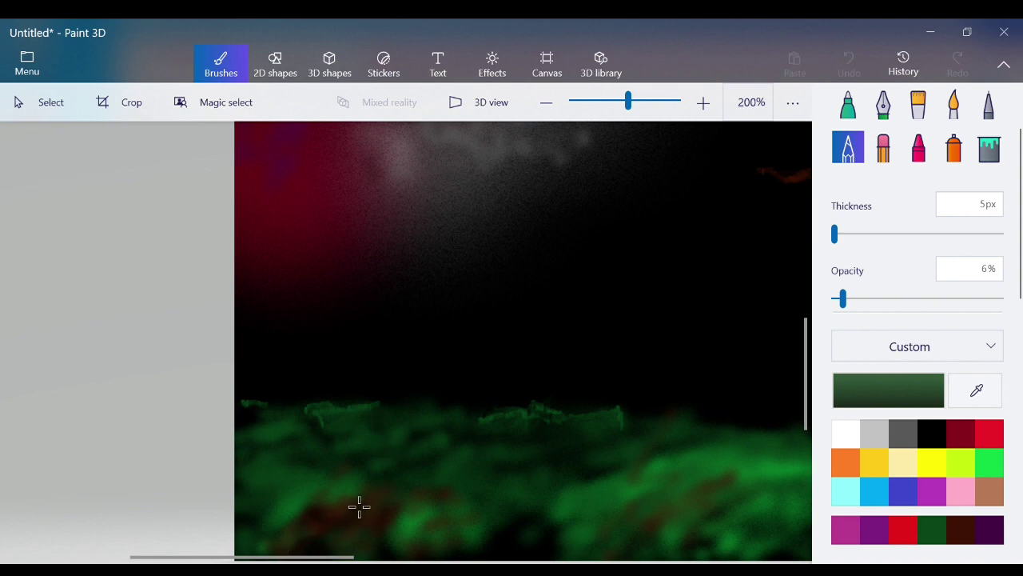
{"action": "mouse_move", "coordinate": [381, 474]}
{"action": "left_mouse_down"}
{"action": "mouse_move", "coordinate": [322, 542]}
{"action": "mouse_move", "coordinate": [371, 516]}
{"action": "left_mouse_up"}
{"action": "mouse_move", "coordinate": [349, 496]}
{"action": "left_mouse_down"}
{"action": "mouse_move", "coordinate": [378, 541]}
{"action": "mouse_move", "coordinate": [421, 508]}
{"action": "left_mouse_up"}
Shade the ground's brown patches with dark brown and the bright green mound with dark green, using the pencil at 6% opacity
{"action": "left_click", "coordinate": [955, 530]}
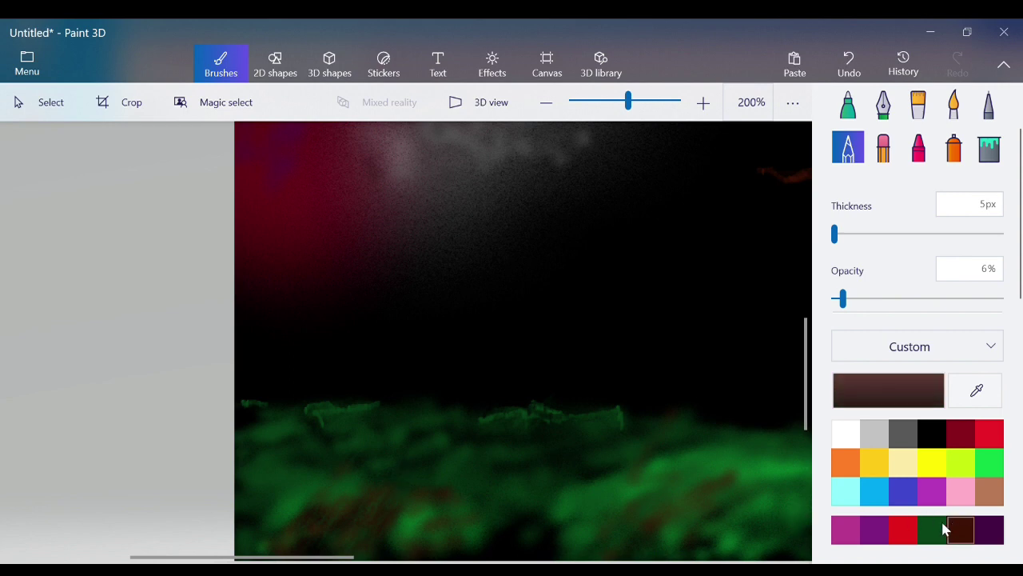
{"action": "mouse_move", "coordinate": [354, 523]}
{"action": "left_mouse_down"}
{"action": "mouse_move", "coordinate": [325, 529]}
{"action": "mouse_move", "coordinate": [450, 525]}
{"action": "left_mouse_up"}
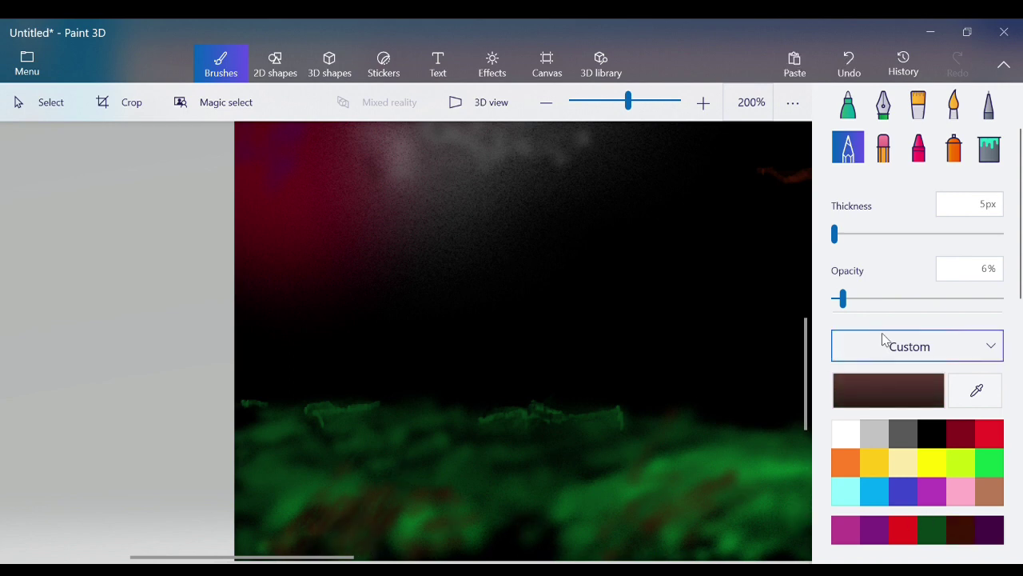
{"action": "left_click", "coordinate": [504, 557]}
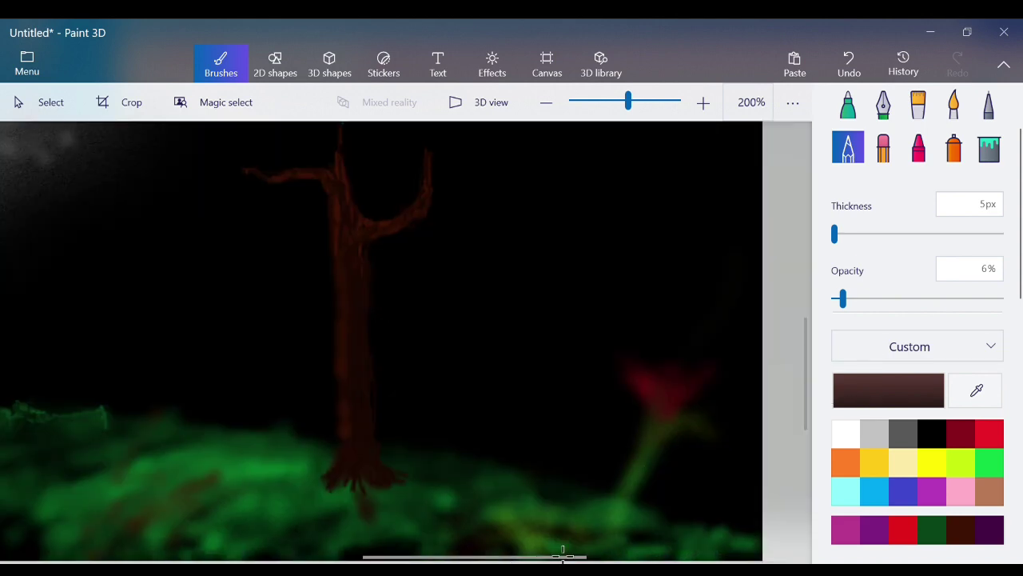
{"action": "scroll", "coordinate": [563, 552], "scroll_direction": "left", "scroll_amount": 5}
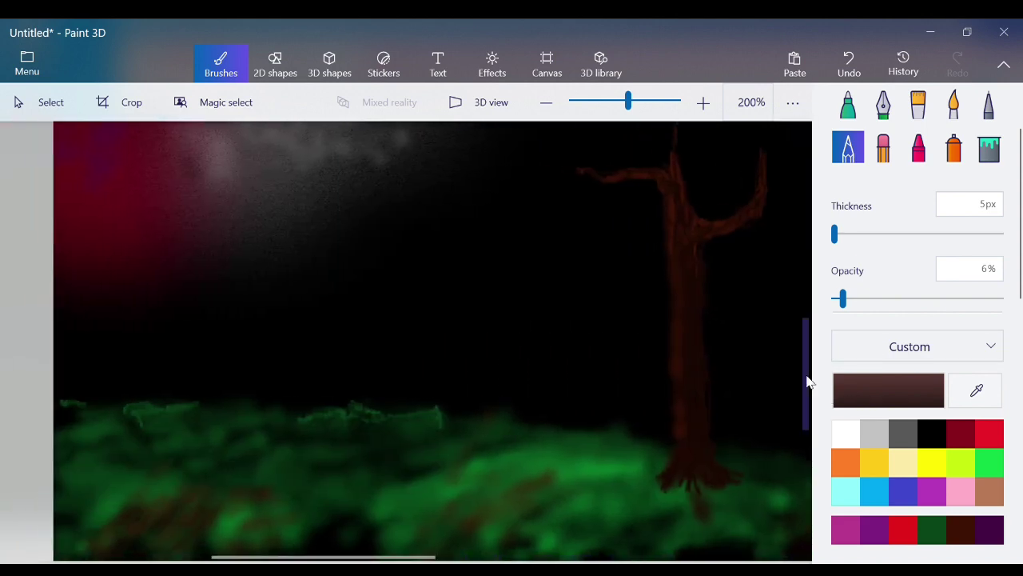
{"action": "left_click_drag", "start_coordinate": [807, 382], "coordinate": [807, 428]}
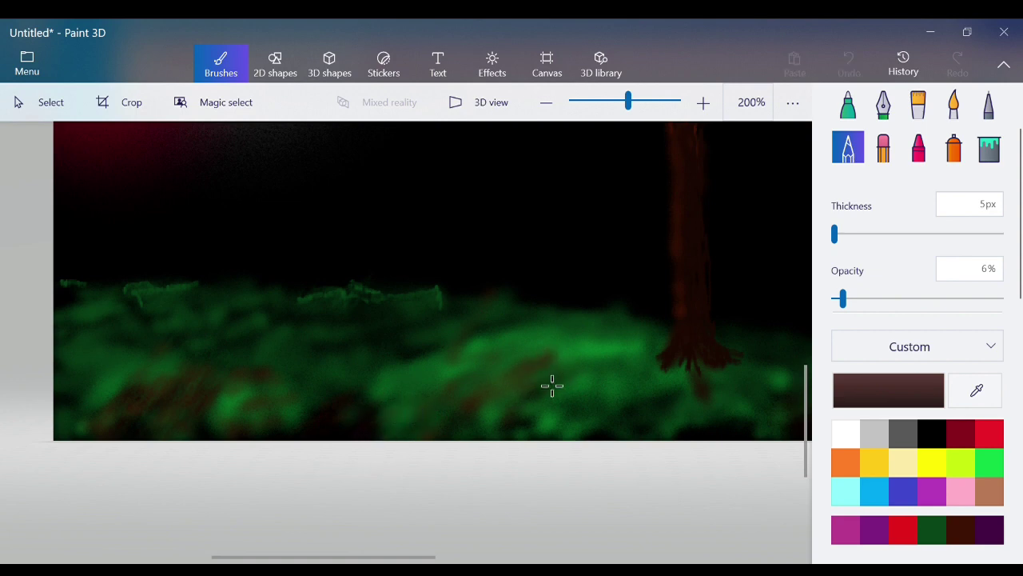
{"action": "left_click", "coordinate": [921, 526]}
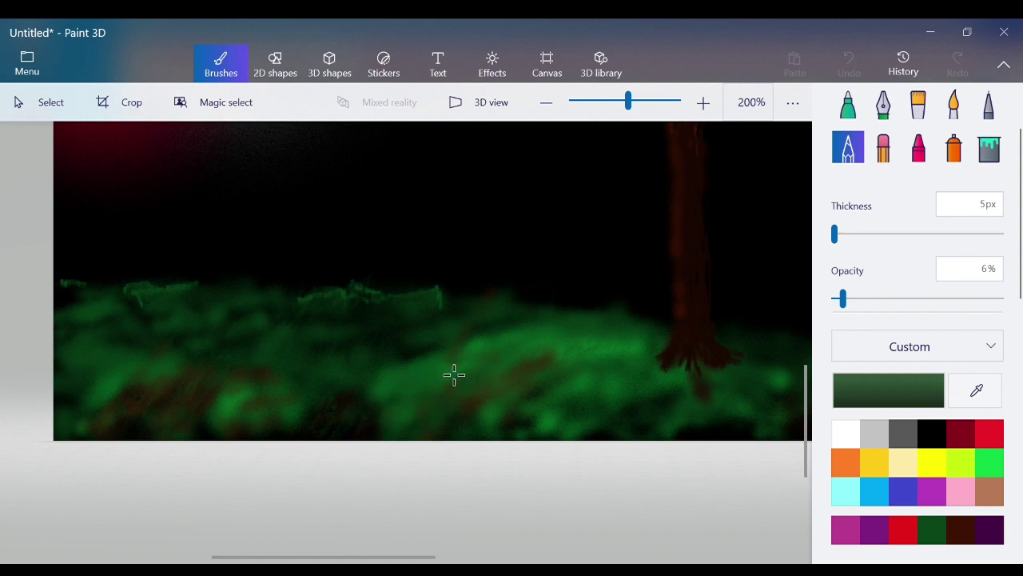
{"action": "left_click", "coordinate": [541, 356]}
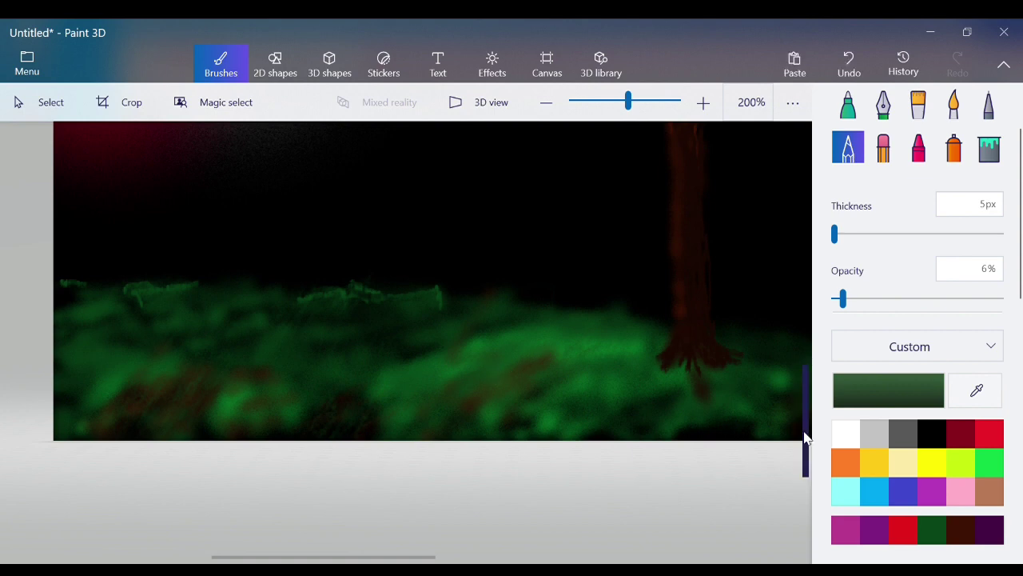
Draw faint white smoky wisps rising above the glowing cloud with the 5 px pencil at 6% opacity
{"action": "left_click_drag", "start_coordinate": [805, 434], "coordinate": [797, 343]}
{"action": "left_click", "coordinate": [548, 107]}
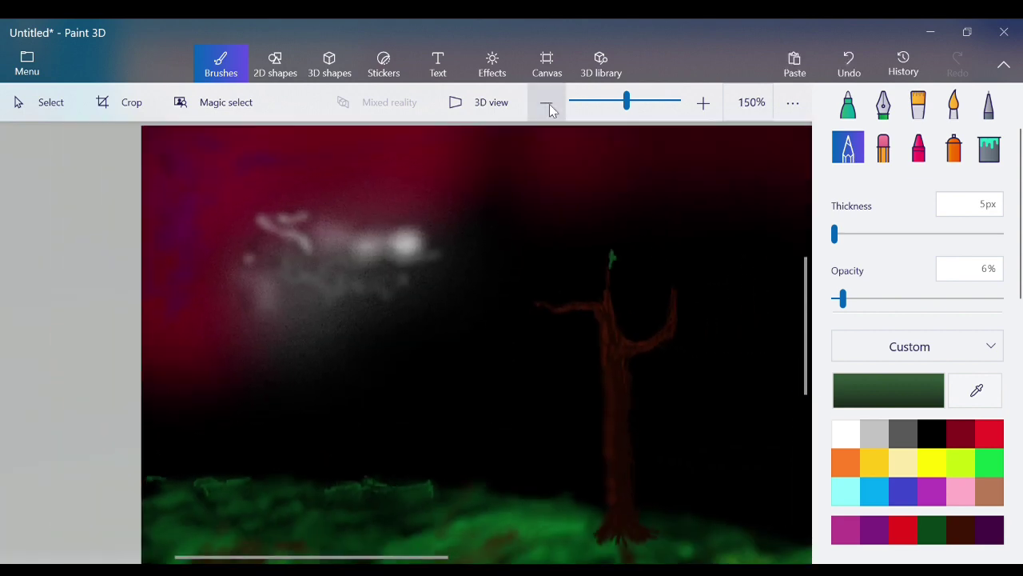
{"action": "left_click", "coordinate": [845, 434]}
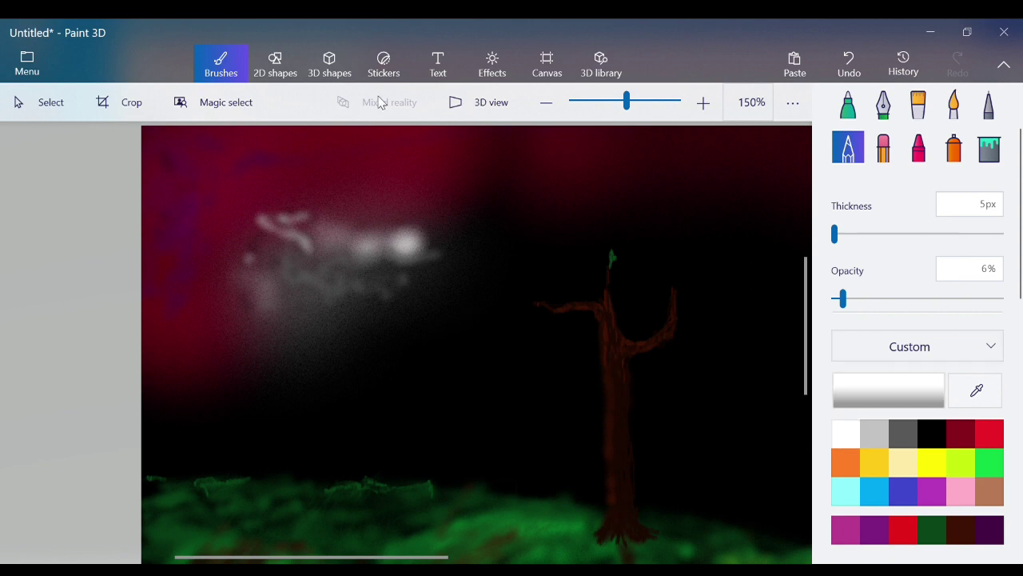
{"action": "mouse_move", "coordinate": [369, 206]}
{"action": "left_mouse_down"}
{"action": "mouse_move", "coordinate": [392, 192]}
{"action": "mouse_move", "coordinate": [391, 208]}
{"action": "mouse_move", "coordinate": [412, 178]}
{"action": "left_mouse_up"}
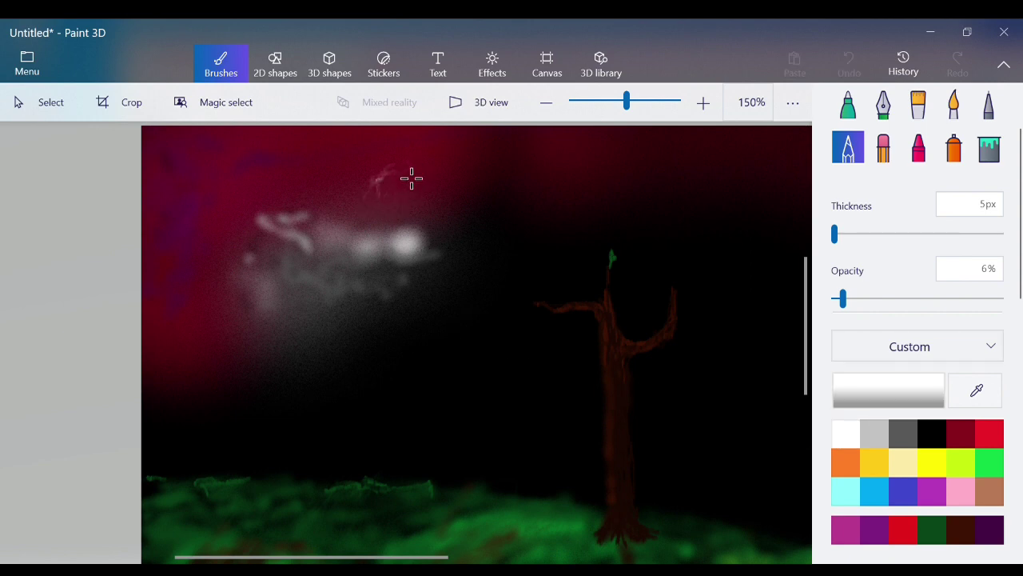
{"action": "mouse_move", "coordinate": [371, 149]}
{"action": "left_mouse_down"}
{"action": "mouse_move", "coordinate": [396, 156]}
{"action": "mouse_move", "coordinate": [394, 179]}
{"action": "mouse_move", "coordinate": [410, 180]}
{"action": "mouse_move", "coordinate": [388, 227]}
{"action": "mouse_move", "coordinate": [400, 172]}
{"action": "mouse_move", "coordinate": [357, 168]}
{"action": "mouse_move", "coordinate": [359, 144]}
{"action": "mouse_move", "coordinate": [353, 162]}
{"action": "mouse_move", "coordinate": [382, 154]}
{"action": "mouse_move", "coordinate": [375, 165]}
{"action": "mouse_move", "coordinate": [378, 149]}
{"action": "mouse_move", "coordinate": [374, 169]}
{"action": "mouse_move", "coordinate": [381, 158]}
{"action": "mouse_move", "coordinate": [368, 157]}
{"action": "mouse_move", "coordinate": [394, 151]}
{"action": "mouse_move", "coordinate": [383, 158]}
{"action": "mouse_move", "coordinate": [397, 170]}
{"action": "mouse_move", "coordinate": [379, 170]}
{"action": "mouse_move", "coordinate": [368, 200]}
{"action": "mouse_move", "coordinate": [387, 248]}
{"action": "mouse_move", "coordinate": [375, 227]}
{"action": "mouse_move", "coordinate": [408, 237]}
{"action": "mouse_move", "coordinate": [376, 197]}
{"action": "mouse_move", "coordinate": [399, 226]}
{"action": "mouse_move", "coordinate": [370, 216]}
{"action": "mouse_move", "coordinate": [386, 193]}
{"action": "mouse_move", "coordinate": [371, 193]}
{"action": "mouse_move", "coordinate": [363, 209]}
{"action": "mouse_move", "coordinate": [372, 192]}
{"action": "mouse_move", "coordinate": [357, 219]}
{"action": "mouse_move", "coordinate": [365, 180]}
{"action": "mouse_move", "coordinate": [360, 216]}
{"action": "mouse_move", "coordinate": [359, 204]}
{"action": "mouse_move", "coordinate": [377, 196]}
{"action": "mouse_move", "coordinate": [372, 226]}
{"action": "mouse_move", "coordinate": [392, 217]}
{"action": "mouse_move", "coordinate": [384, 237]}
{"action": "mouse_move", "coordinate": [378, 218]}
{"action": "mouse_move", "coordinate": [385, 244]}
{"action": "mouse_move", "coordinate": [396, 234]}
{"action": "mouse_move", "coordinate": [378, 219]}
{"action": "mouse_move", "coordinate": [371, 232]}
{"action": "mouse_move", "coordinate": [396, 220]}
{"action": "mouse_move", "coordinate": [377, 219]}
{"action": "mouse_move", "coordinate": [403, 245]}
{"action": "left_mouse_up"}
Set the pencil thickness to 6 px, undo the stray stroke on the leaf, and add white strokes over the cloud's bright spot
{"action": "left_click", "coordinate": [867, 234]}
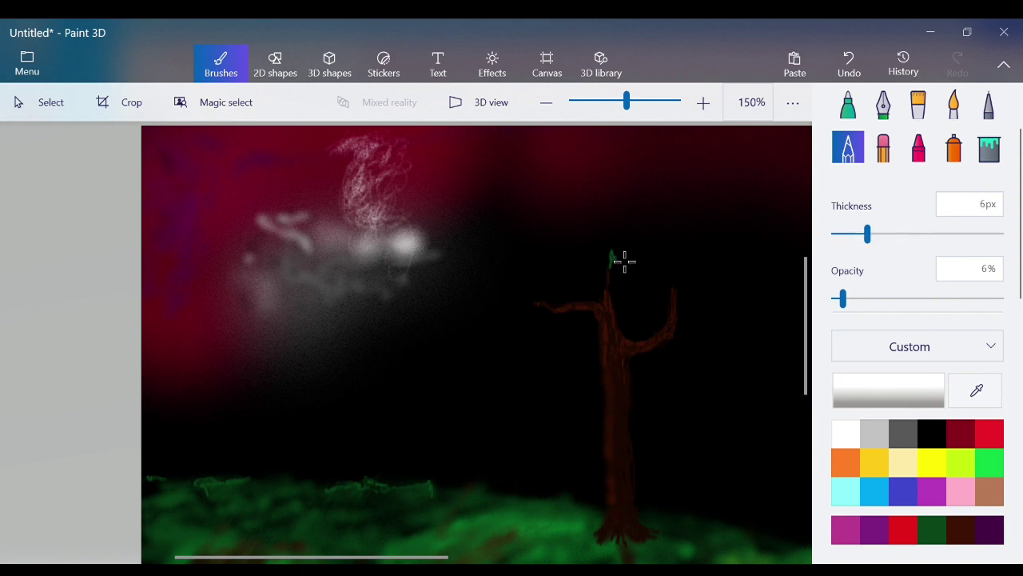
{"action": "left_click", "coordinate": [848, 62]}
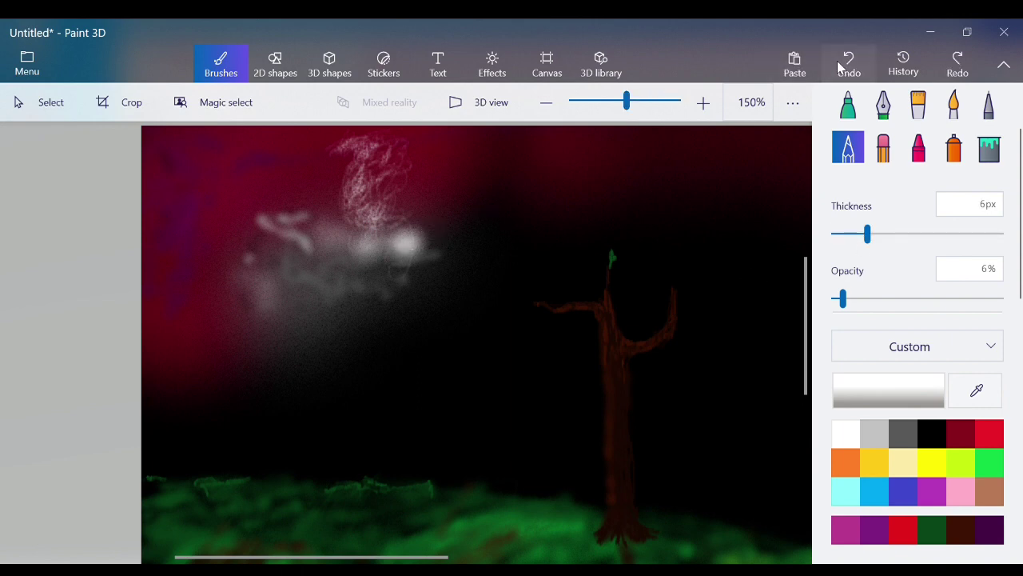
{"action": "mouse_move", "coordinate": [473, 229]}
{"action": "left_mouse_down"}
{"action": "mouse_move", "coordinate": [400, 231]}
{"action": "mouse_move", "coordinate": [409, 236]}
{"action": "left_mouse_up"}
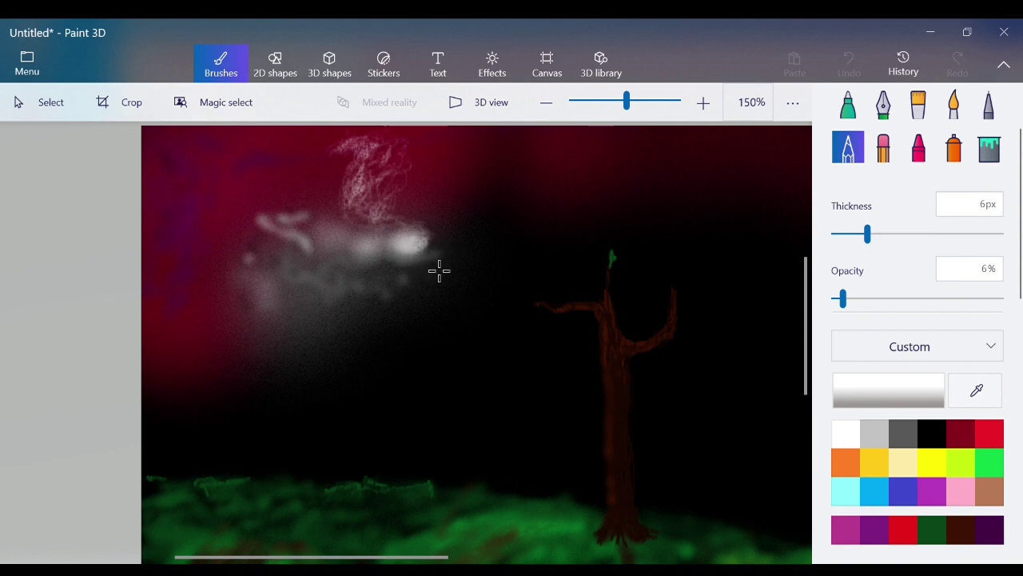
Try faint white pencil strokes around and below the cloud's bright spot, undoing each attempt
{"action": "mouse_move", "coordinate": [438, 262]}
{"action": "left_mouse_down"}
{"action": "mouse_move", "coordinate": [416, 288]}
{"action": "mouse_move", "coordinate": [440, 315]}
{"action": "left_mouse_up"}
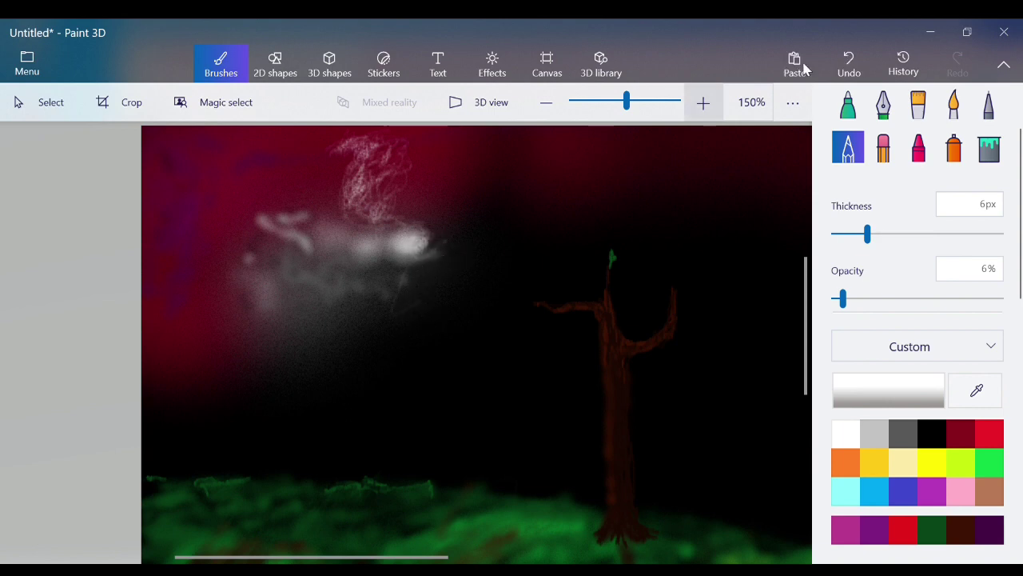
{"action": "left_click", "coordinate": [849, 50]}
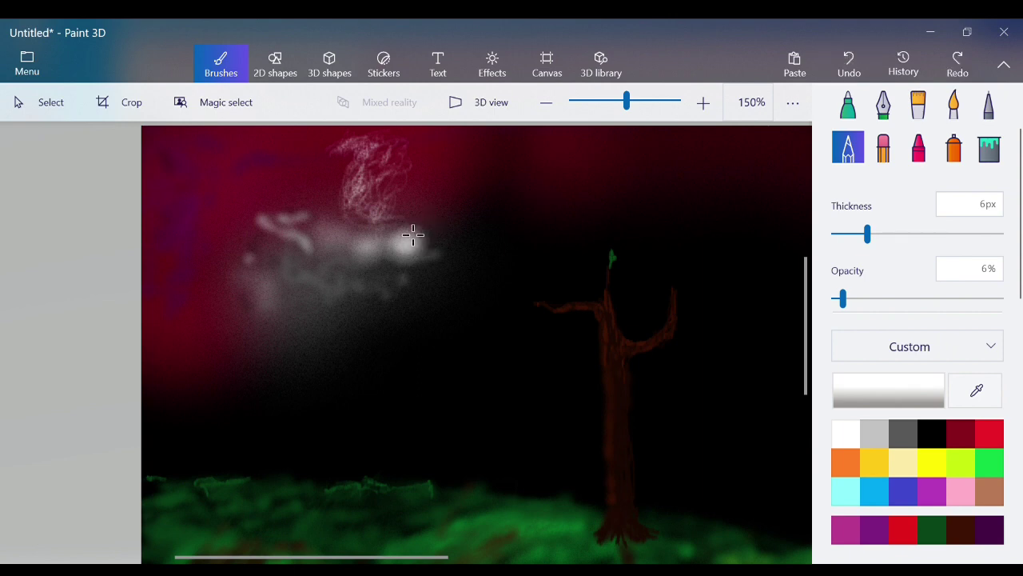
{"action": "left_click_drag", "start_coordinate": [414, 227], "coordinate": [408, 235]}
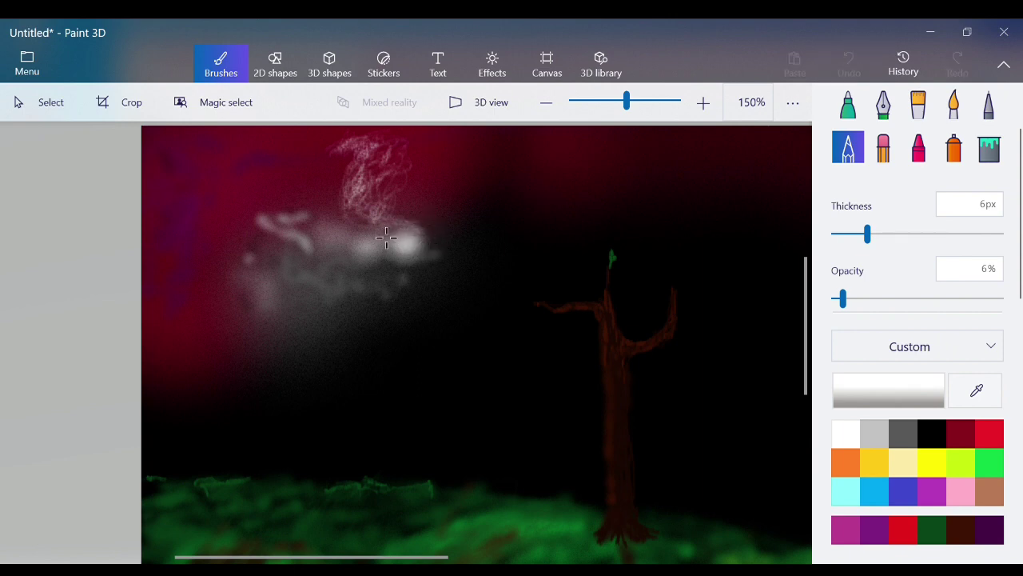
{"action": "left_click_drag", "start_coordinate": [435, 274], "coordinate": [437, 276]}
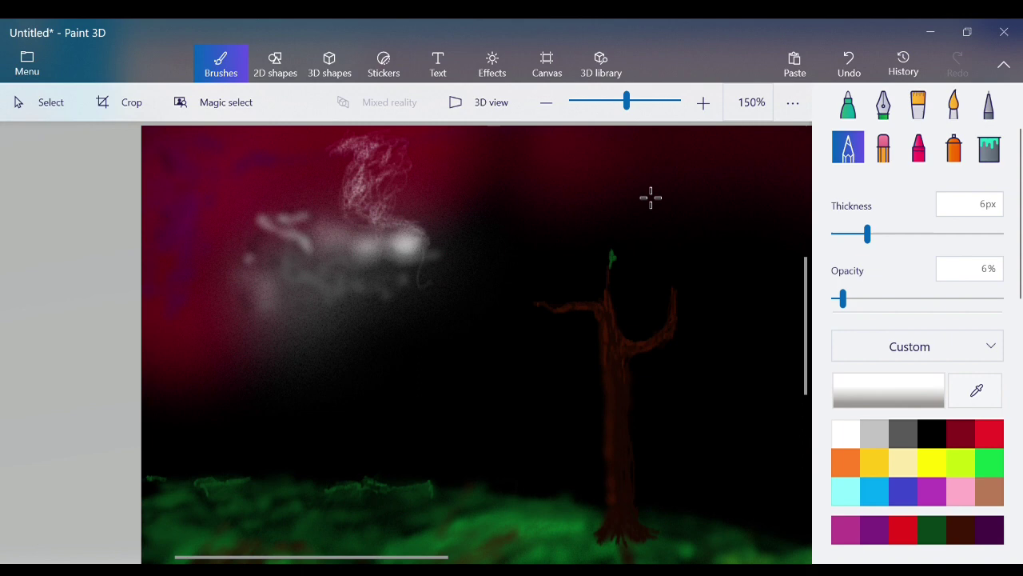
{"action": "left_click", "coordinate": [831, 63]}
{"action": "mouse_move", "coordinate": [392, 231]}
{"action": "left_mouse_down"}
{"action": "mouse_move", "coordinate": [437, 236]}
{"action": "mouse_move", "coordinate": [423, 241]}
{"action": "mouse_move", "coordinate": [437, 301]}
{"action": "mouse_move", "coordinate": [431, 237]}
{"action": "left_mouse_up"}
{"action": "left_click", "coordinate": [844, 72]}
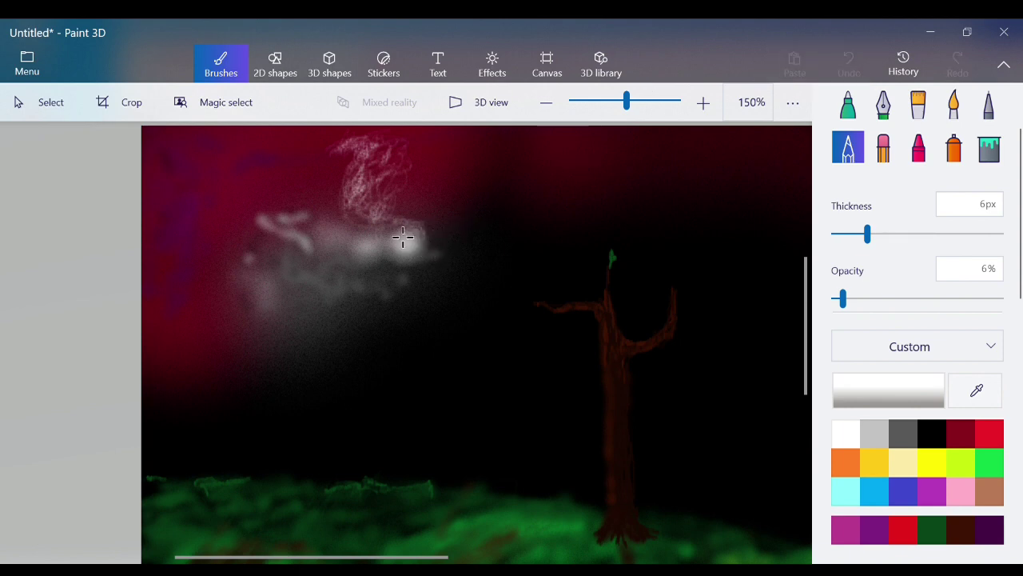
Add white 6 px pencil strokes at the base of the smoke column and across the cloud's middle, undoing the last stroke
{"action": "left_click_drag", "start_coordinate": [384, 223], "coordinate": [384, 223]}
{"action": "mouse_move", "coordinate": [382, 224]}
{"action": "left_mouse_down"}
{"action": "mouse_move", "coordinate": [372, 227]}
{"action": "mouse_move", "coordinate": [374, 197]}
{"action": "left_mouse_up"}
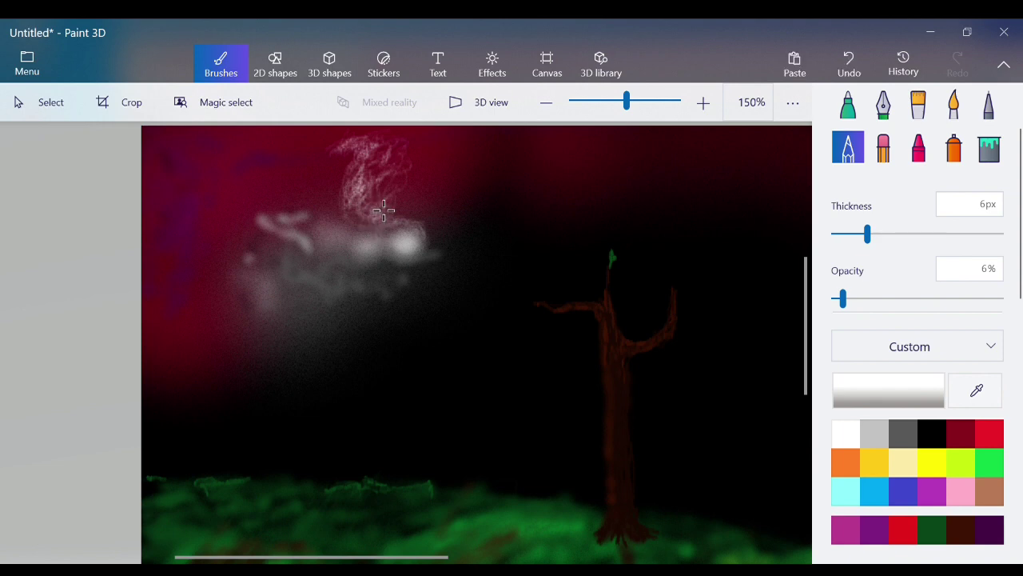
{"action": "left_click", "coordinate": [703, 102]}
{"action": "mouse_move", "coordinate": [362, 156]}
{"action": "left_mouse_down"}
{"action": "mouse_move", "coordinate": [344, 163]}
{"action": "mouse_move", "coordinate": [349, 200]}
{"action": "left_mouse_up"}
{"action": "mouse_move", "coordinate": [351, 192]}
{"action": "left_mouse_down"}
{"action": "mouse_move", "coordinate": [348, 167]}
{"action": "mouse_move", "coordinate": [342, 186]}
{"action": "mouse_move", "coordinate": [352, 177]}
{"action": "mouse_move", "coordinate": [372, 200]}
{"action": "mouse_move", "coordinate": [411, 201]}
{"action": "mouse_move", "coordinate": [405, 244]}
{"action": "mouse_move", "coordinate": [382, 223]}
{"action": "left_mouse_up"}
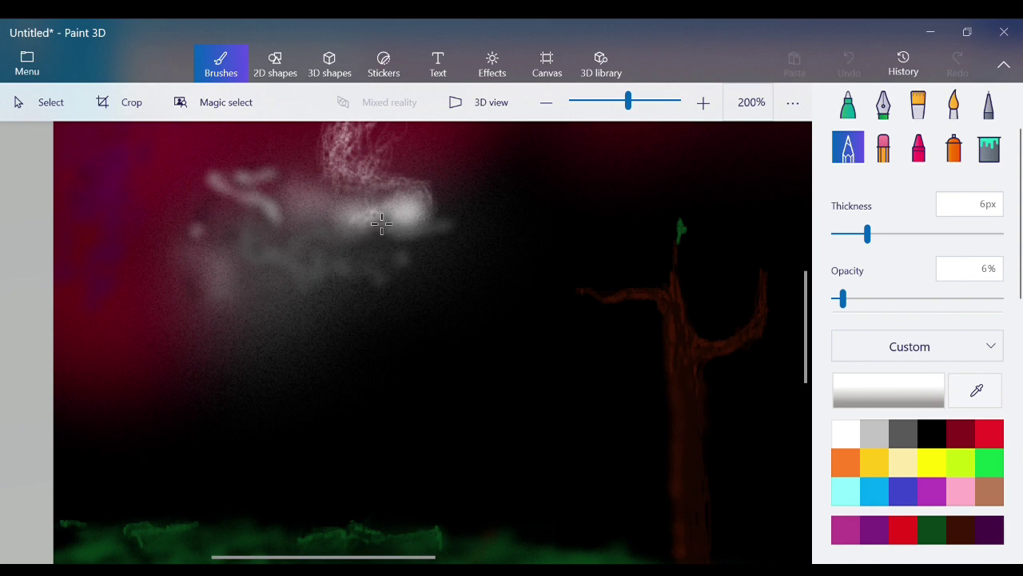
{"action": "mouse_move", "coordinate": [387, 228]}
{"action": "left_mouse_down"}
{"action": "mouse_move", "coordinate": [350, 226]}
{"action": "mouse_move", "coordinate": [316, 192]}
{"action": "mouse_move", "coordinate": [281, 206]}
{"action": "mouse_move", "coordinate": [292, 220]}
{"action": "mouse_move", "coordinate": [307, 212]}
{"action": "mouse_move", "coordinate": [298, 216]}
{"action": "mouse_move", "coordinate": [297, 270]}
{"action": "left_mouse_up"}
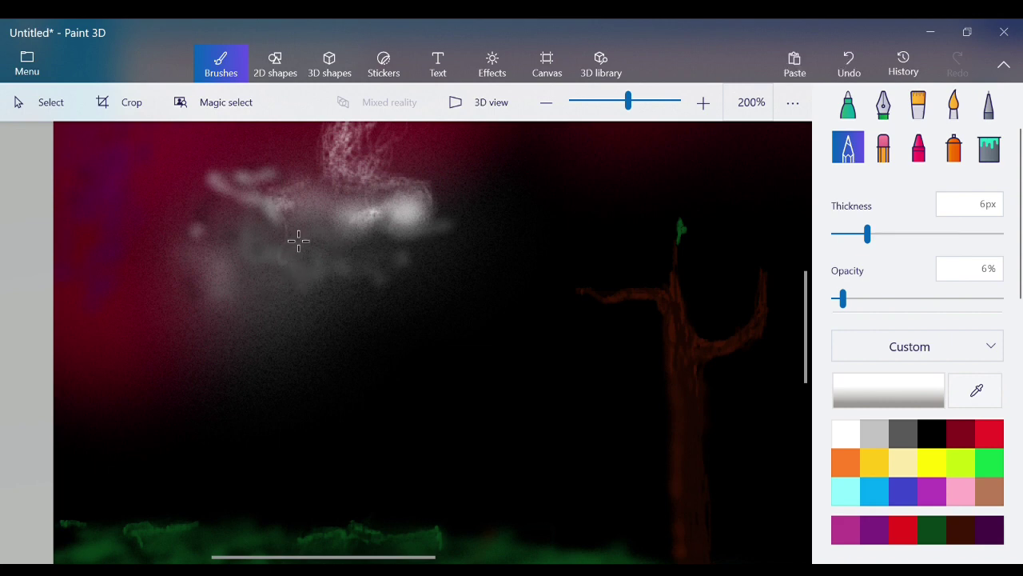
{"action": "left_click", "coordinate": [849, 63]}
Texture the cloud's left end, upper edge and the base of the smoke column with white strokes at 6% opacity
{"action": "mouse_move", "coordinate": [285, 205]}
{"action": "left_mouse_down"}
{"action": "mouse_move", "coordinate": [288, 236]}
{"action": "mouse_move", "coordinate": [306, 218]}
{"action": "mouse_move", "coordinate": [344, 227]}
{"action": "mouse_move", "coordinate": [296, 225]}
{"action": "mouse_move", "coordinate": [329, 218]}
{"action": "mouse_move", "coordinate": [327, 209]}
{"action": "mouse_move", "coordinate": [342, 223]}
{"action": "mouse_move", "coordinate": [356, 210]}
{"action": "mouse_move", "coordinate": [368, 222]}
{"action": "mouse_move", "coordinate": [363, 238]}
{"action": "mouse_move", "coordinate": [316, 251]}
{"action": "mouse_move", "coordinate": [282, 238]}
{"action": "mouse_move", "coordinate": [316, 239]}
{"action": "mouse_move", "coordinate": [249, 238]}
{"action": "mouse_move", "coordinate": [284, 232]}
{"action": "mouse_move", "coordinate": [237, 228]}
{"action": "mouse_move", "coordinate": [239, 203]}
{"action": "mouse_move", "coordinate": [212, 228]}
{"action": "left_mouse_up"}
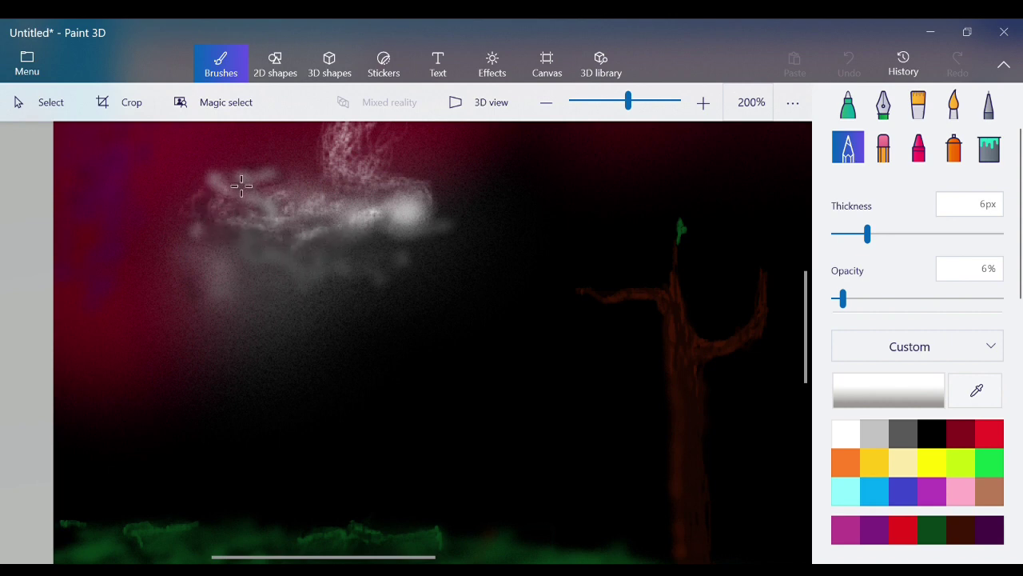
{"action": "mouse_move", "coordinate": [242, 186]}
{"action": "left_mouse_down"}
{"action": "mouse_move", "coordinate": [208, 206]}
{"action": "mouse_move", "coordinate": [203, 223]}
{"action": "mouse_move", "coordinate": [229, 205]}
{"action": "mouse_move", "coordinate": [210, 204]}
{"action": "mouse_move", "coordinate": [224, 197]}
{"action": "mouse_move", "coordinate": [208, 204]}
{"action": "mouse_move", "coordinate": [244, 207]}
{"action": "mouse_move", "coordinate": [213, 193]}
{"action": "mouse_move", "coordinate": [238, 212]}
{"action": "mouse_move", "coordinate": [228, 209]}
{"action": "mouse_move", "coordinate": [261, 192]}
{"action": "mouse_move", "coordinate": [287, 190]}
{"action": "mouse_move", "coordinate": [302, 203]}
{"action": "mouse_move", "coordinate": [304, 188]}
{"action": "mouse_move", "coordinate": [314, 199]}
{"action": "mouse_move", "coordinate": [344, 180]}
{"action": "left_mouse_up"}
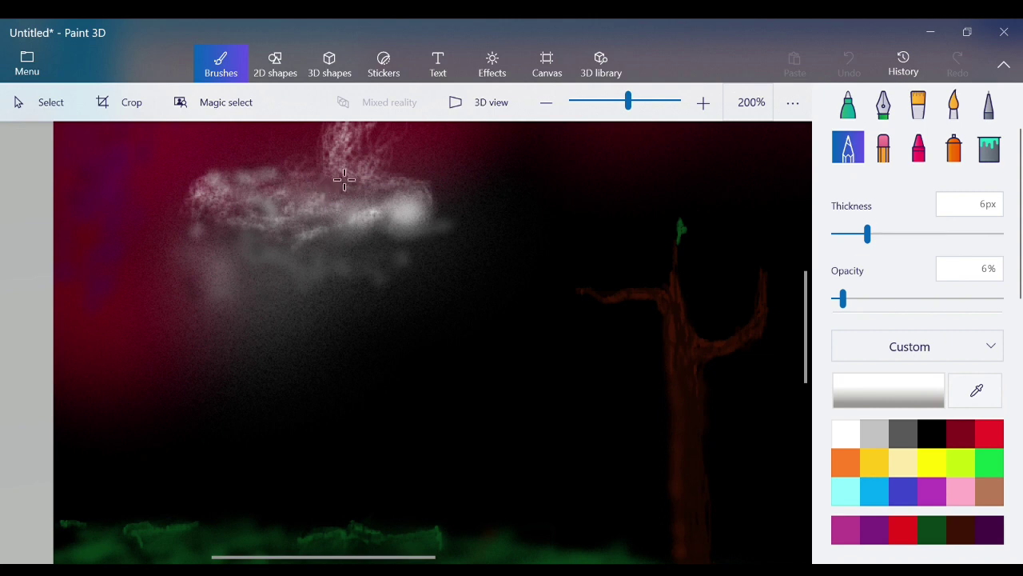
{"action": "mouse_move", "coordinate": [388, 230]}
{"action": "left_mouse_down"}
{"action": "mouse_move", "coordinate": [416, 214]}
{"action": "mouse_move", "coordinate": [413, 232]}
{"action": "mouse_move", "coordinate": [426, 216]}
{"action": "left_mouse_up"}
{"action": "mouse_move", "coordinate": [349, 202]}
{"action": "left_mouse_down"}
{"action": "mouse_move", "coordinate": [336, 188]}
{"action": "mouse_move", "coordinate": [348, 162]}
{"action": "mouse_move", "coordinate": [294, 173]}
{"action": "mouse_move", "coordinate": [319, 186]}
{"action": "mouse_move", "coordinate": [323, 149]}
{"action": "left_mouse_up"}
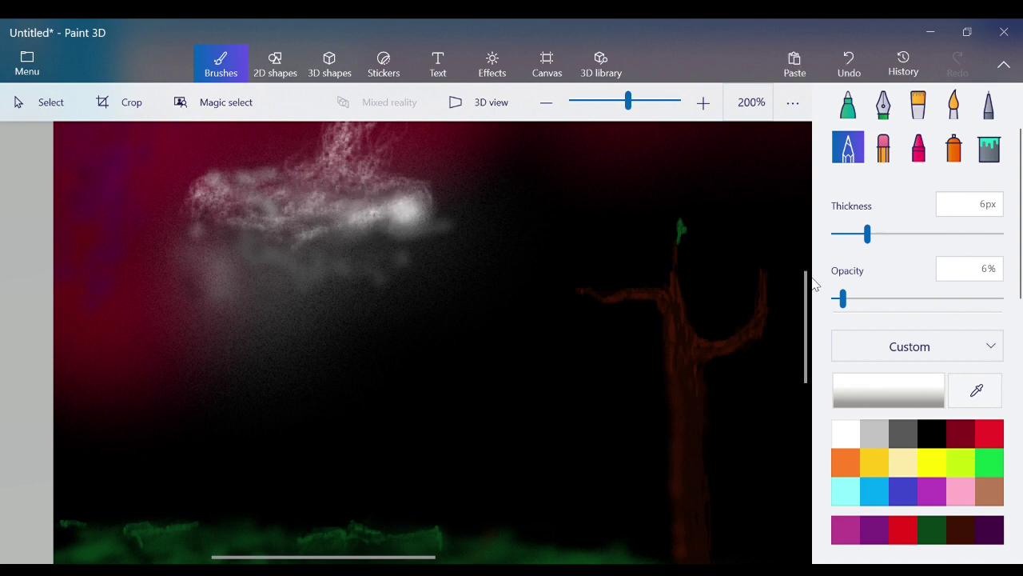
Draw faint white wisps above the cloud's left end and along the right side of the smoke column
{"action": "left_click", "coordinate": [546, 102]}
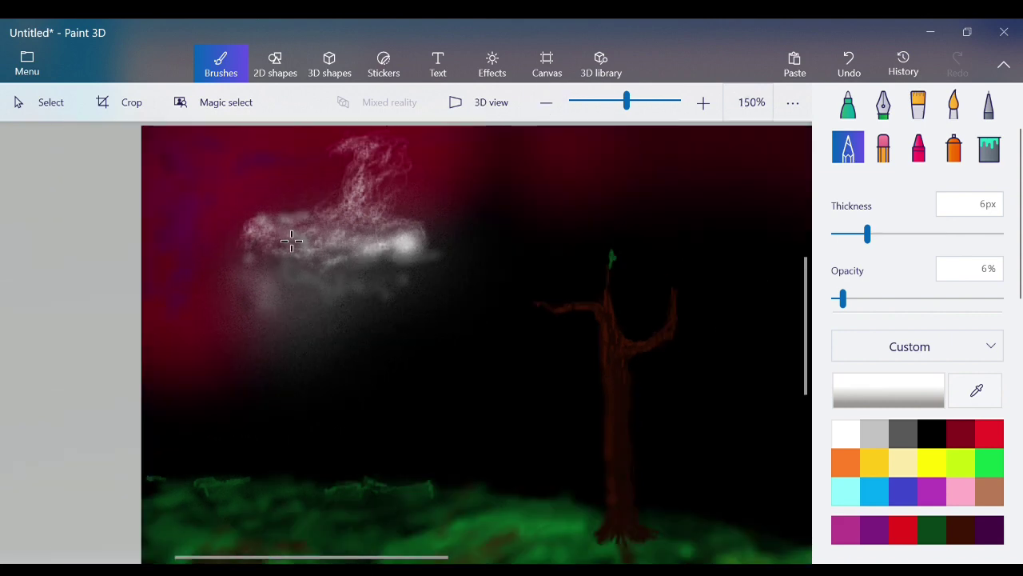
{"action": "left_click_drag", "start_coordinate": [278, 227], "coordinate": [268, 192]}
{"action": "left_click_drag", "start_coordinate": [402, 205], "coordinate": [405, 211]}
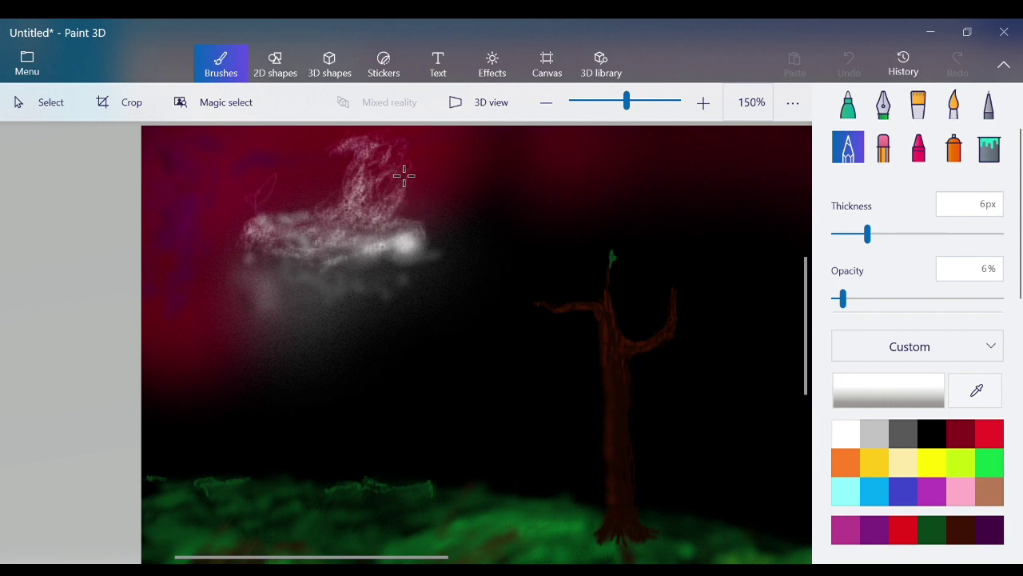
{"action": "left_click_drag", "start_coordinate": [404, 176], "coordinate": [405, 195]}
{"action": "mouse_move", "coordinate": [441, 157]}
{"action": "left_mouse_down"}
{"action": "mouse_move", "coordinate": [407, 141]}
{"action": "mouse_move", "coordinate": [432, 145]}
{"action": "left_mouse_up"}
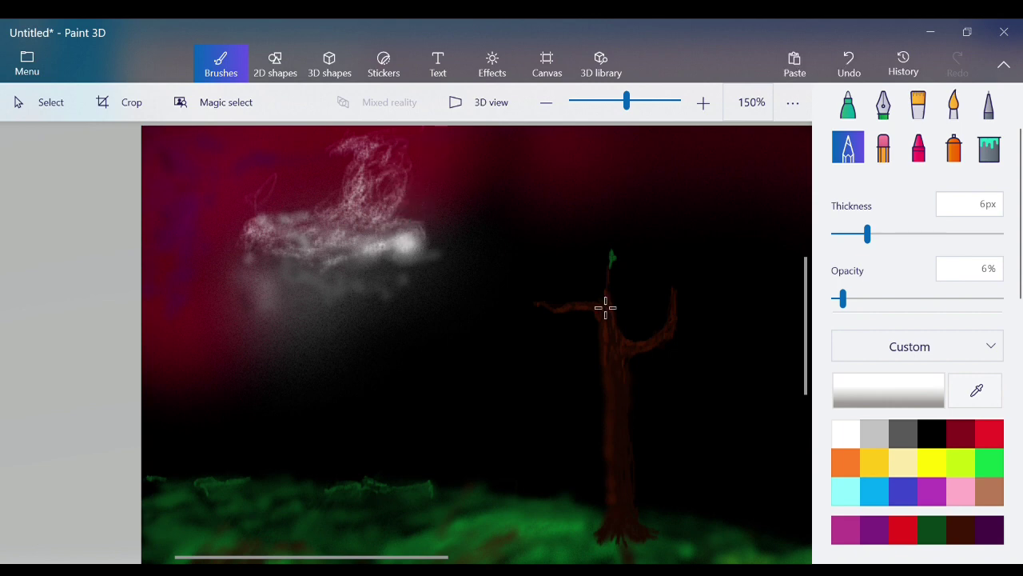
Shade the smoke column with light gray pencil strokes, raising the opacity to 20%
{"action": "left_click", "coordinate": [875, 433]}
{"action": "mouse_move", "coordinate": [407, 225]}
{"action": "left_mouse_down"}
{"action": "mouse_move", "coordinate": [404, 236]}
{"action": "mouse_move", "coordinate": [421, 200]}
{"action": "mouse_move", "coordinate": [406, 192]}
{"action": "mouse_move", "coordinate": [420, 194]}
{"action": "mouse_move", "coordinate": [403, 167]}
{"action": "mouse_move", "coordinate": [385, 164]}
{"action": "mouse_move", "coordinate": [383, 180]}
{"action": "left_mouse_up"}
{"action": "left_click", "coordinate": [873, 301]}
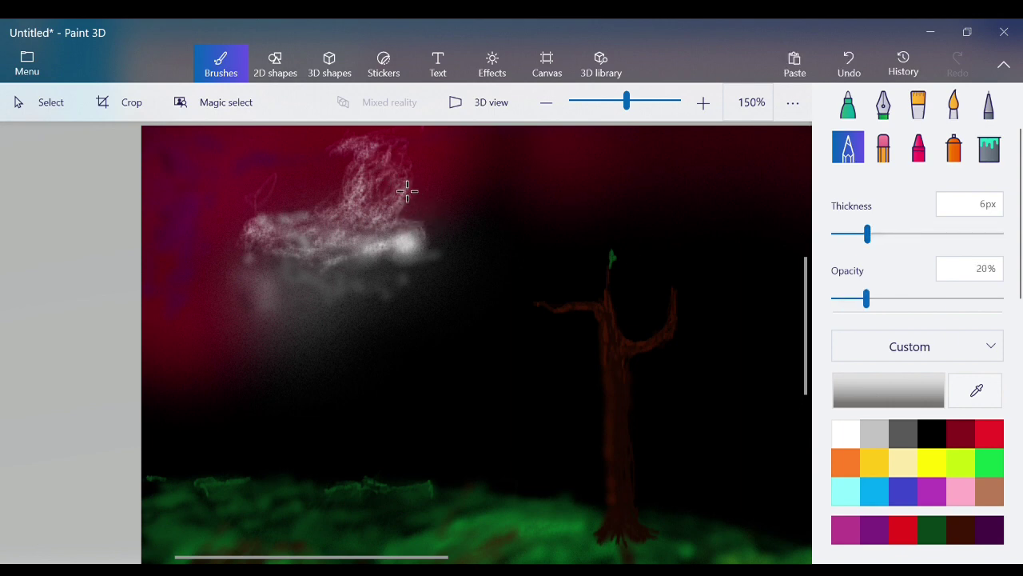
{"action": "mouse_move", "coordinate": [392, 187]}
{"action": "left_mouse_down"}
{"action": "mouse_move", "coordinate": [381, 164]}
{"action": "mouse_move", "coordinate": [396, 172]}
{"action": "mouse_move", "coordinate": [382, 192]}
{"action": "mouse_move", "coordinate": [368, 160]}
{"action": "mouse_move", "coordinate": [399, 183]}
{"action": "mouse_move", "coordinate": [392, 199]}
{"action": "mouse_move", "coordinate": [406, 204]}
{"action": "mouse_move", "coordinate": [404, 191]}
{"action": "mouse_move", "coordinate": [402, 232]}
{"action": "left_mouse_up"}
Try red and dark red pencil strokes over the smoke column and undo them
{"action": "left_click", "coordinate": [907, 533]}
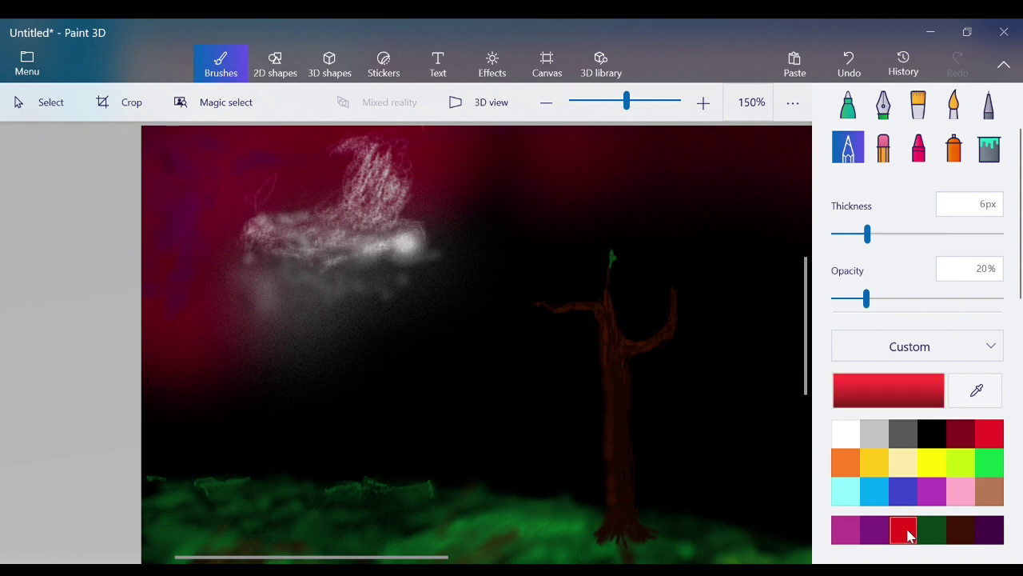
{"action": "mouse_move", "coordinate": [376, 163]}
{"action": "left_mouse_down"}
{"action": "mouse_move", "coordinate": [361, 153]}
{"action": "mouse_move", "coordinate": [397, 175]}
{"action": "left_mouse_up"}
{"action": "left_click", "coordinate": [849, 64]}
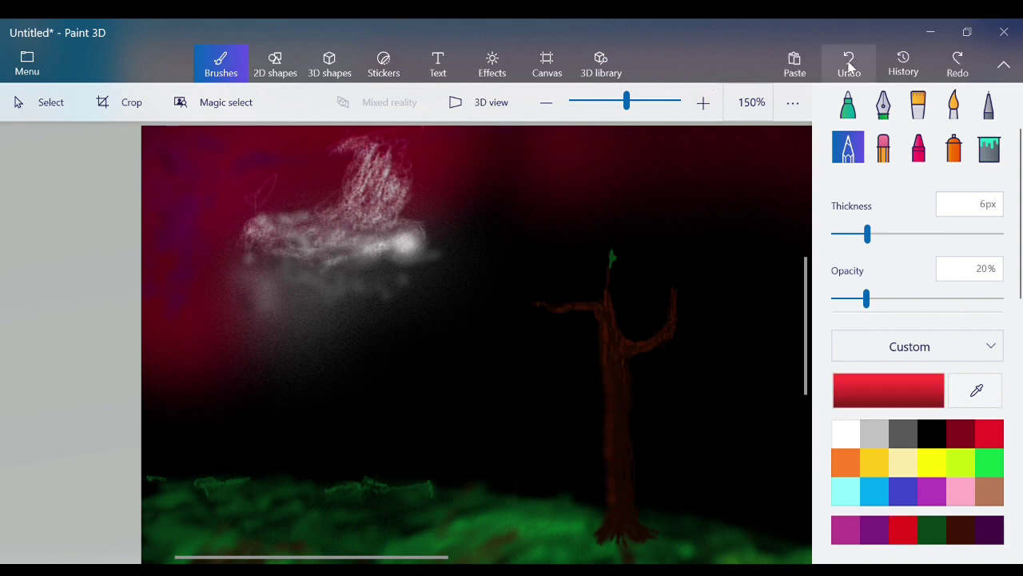
{"action": "left_click", "coordinate": [959, 62]}
{"action": "left_click", "coordinate": [960, 434]}
{"action": "mouse_move", "coordinate": [336, 164]}
{"action": "left_mouse_down"}
{"action": "mouse_move", "coordinate": [390, 151]}
{"action": "mouse_move", "coordinate": [387, 170]}
{"action": "mouse_move", "coordinate": [400, 156]}
{"action": "mouse_move", "coordinate": [391, 198]}
{"action": "mouse_move", "coordinate": [399, 192]}
{"action": "mouse_move", "coordinate": [403, 179]}
{"action": "mouse_move", "coordinate": [375, 215]}
{"action": "mouse_move", "coordinate": [406, 213]}
{"action": "mouse_move", "coordinate": [400, 194]}
{"action": "mouse_move", "coordinate": [405, 221]}
{"action": "mouse_move", "coordinate": [406, 189]}
{"action": "mouse_move", "coordinate": [388, 248]}
{"action": "mouse_move", "coordinate": [338, 244]}
{"action": "mouse_move", "coordinate": [352, 225]}
{"action": "mouse_move", "coordinate": [704, 92]}
{"action": "left_mouse_up"}
{"action": "left_click", "coordinate": [854, 440]}
{"action": "left_click", "coordinate": [847, 63]}
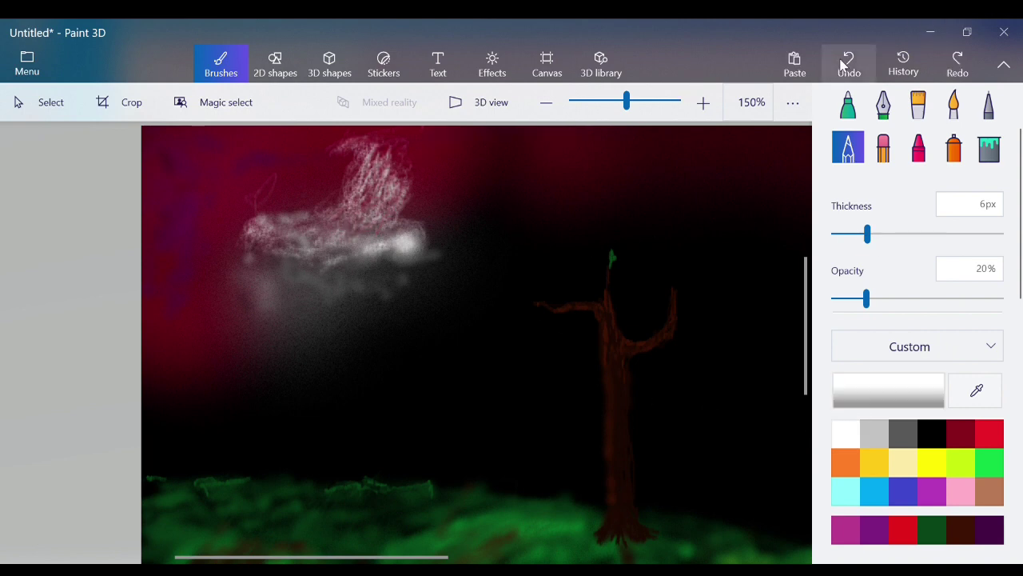
Add dark red and dark gray pencil strokes to the smoke column at 20% opacity
{"action": "left_click", "coordinate": [960, 434]}
{"action": "mouse_move", "coordinate": [362, 159]}
{"action": "left_mouse_down"}
{"action": "mouse_move", "coordinate": [388, 149]}
{"action": "mouse_move", "coordinate": [383, 168]}
{"action": "mouse_move", "coordinate": [400, 167]}
{"action": "mouse_move", "coordinate": [389, 174]}
{"action": "mouse_move", "coordinate": [410, 223]}
{"action": "left_mouse_up"}
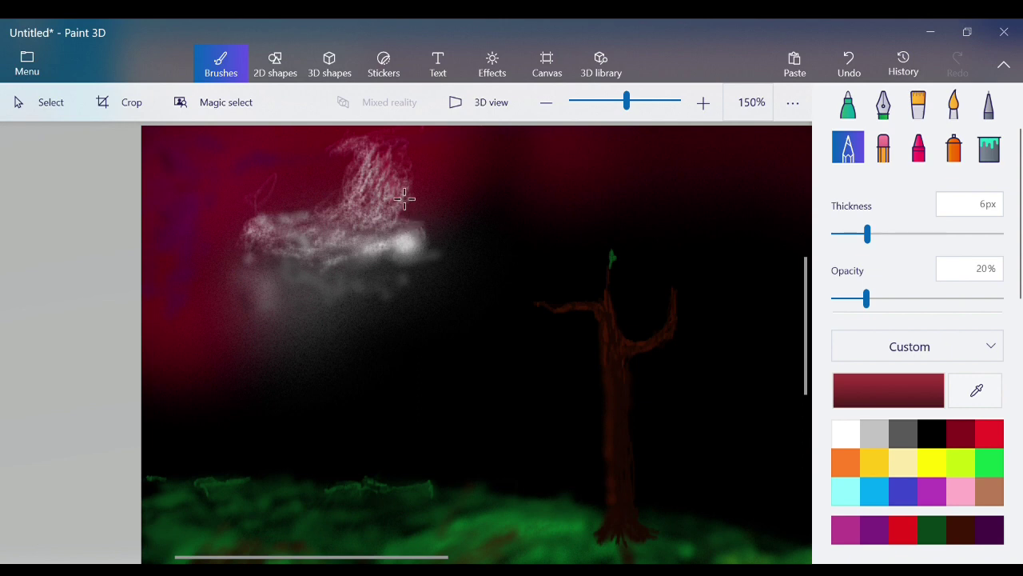
{"action": "left_click", "coordinate": [911, 434]}
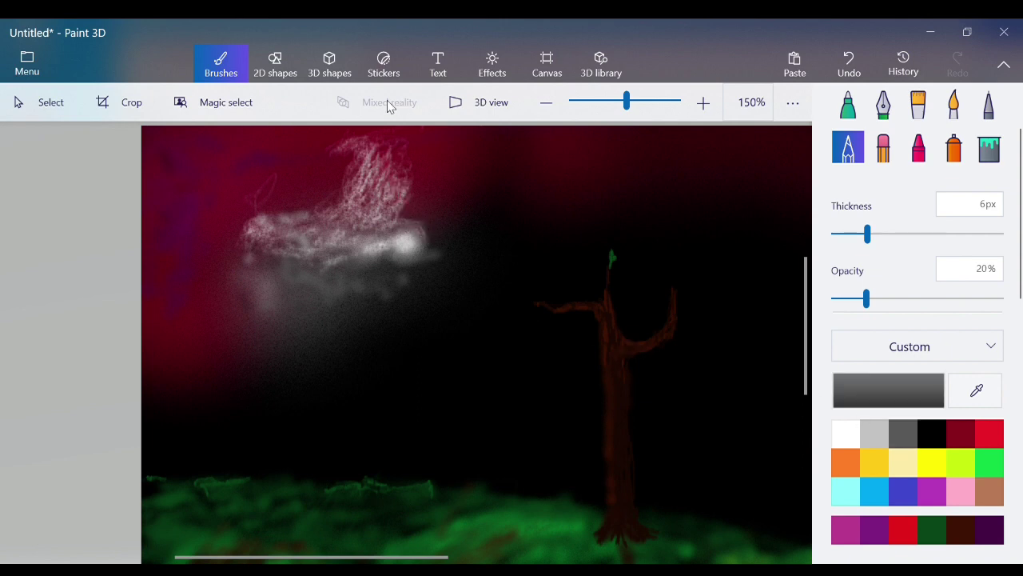
{"action": "mouse_move", "coordinate": [349, 151]}
{"action": "left_mouse_down"}
{"action": "mouse_move", "coordinate": [386, 150]}
{"action": "mouse_move", "coordinate": [397, 168]}
{"action": "left_mouse_up"}
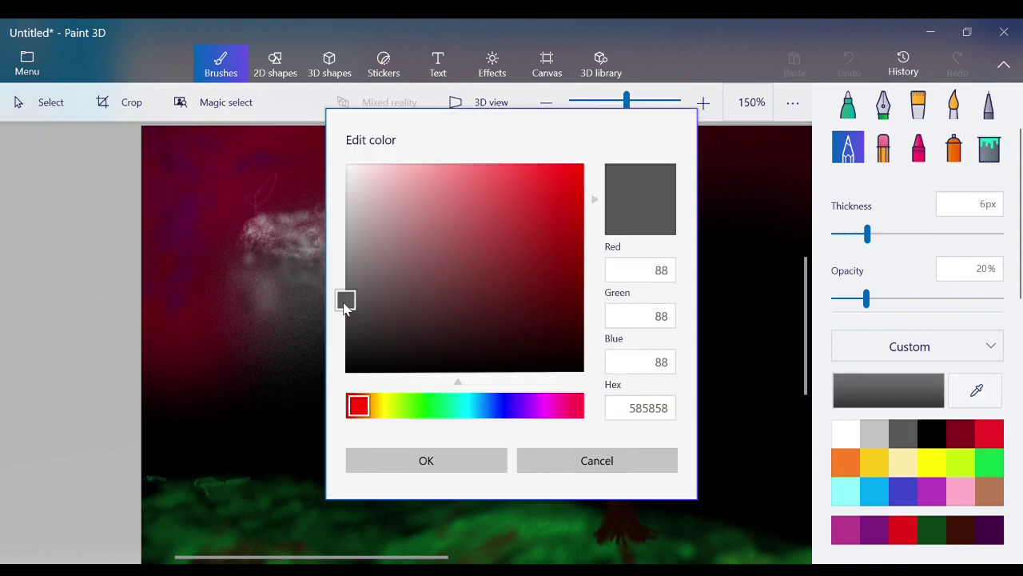
Set the pencil color to charcoal 333131 and shade the top of the smoke column, undoing the last stroke
{"action": "mouse_move", "coordinate": [345, 302]}
{"action": "left_mouse_down"}
{"action": "mouse_move", "coordinate": [368, 329]}
{"action": "mouse_move", "coordinate": [357, 336]}
{"action": "left_mouse_up"}
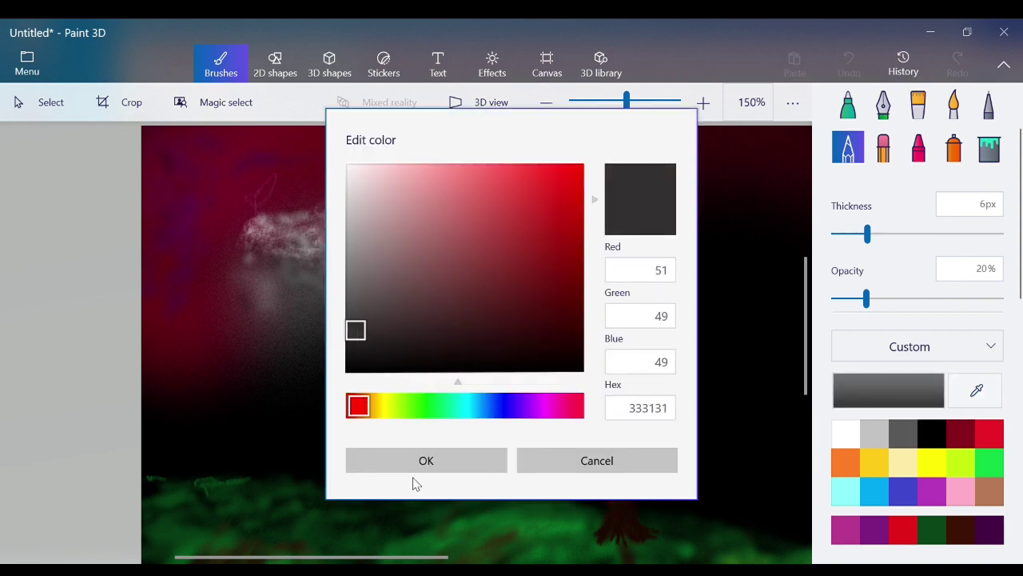
{"action": "left_click", "coordinate": [361, 460]}
{"action": "mouse_move", "coordinate": [346, 156]}
{"action": "left_mouse_down"}
{"action": "mouse_move", "coordinate": [364, 151]}
{"action": "mouse_move", "coordinate": [357, 155]}
{"action": "left_mouse_up"}
{"action": "mouse_move", "coordinate": [354, 152]}
{"action": "left_mouse_down"}
{"action": "mouse_move", "coordinate": [390, 149]}
{"action": "mouse_move", "coordinate": [400, 156]}
{"action": "mouse_move", "coordinate": [392, 170]}
{"action": "left_mouse_up"}
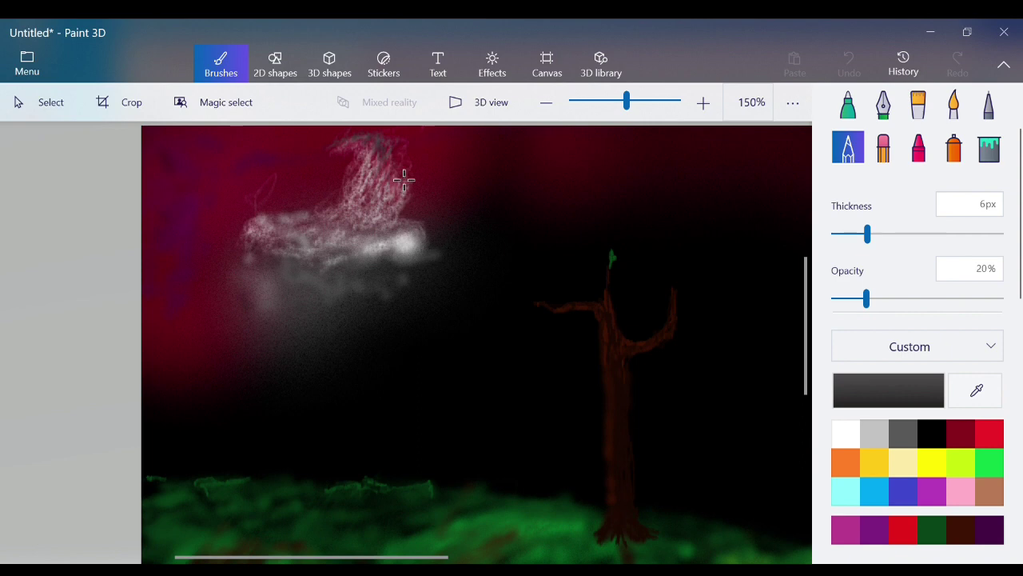
{"action": "left_click", "coordinate": [849, 62]}
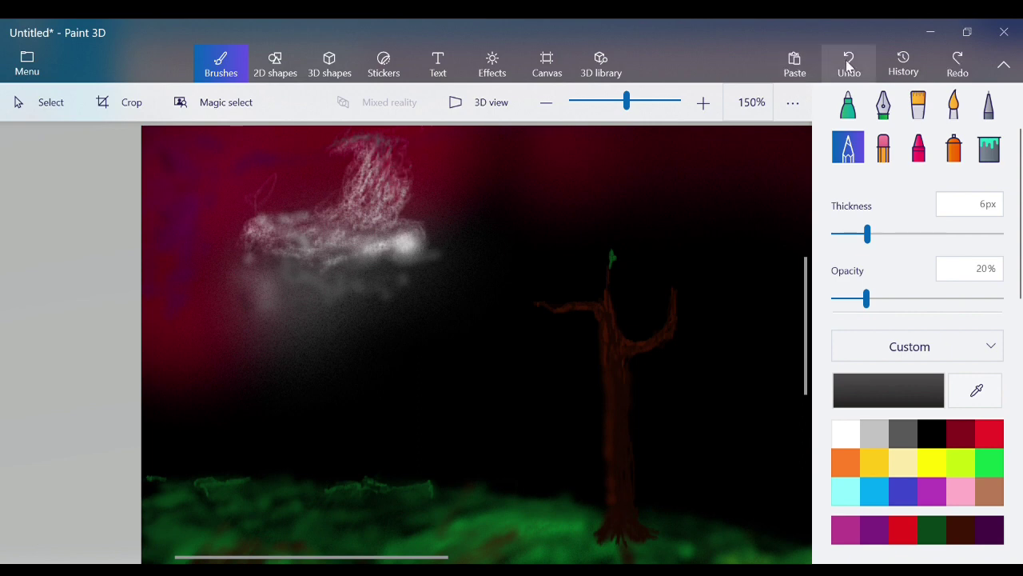
Shade the right side of the smoke column with charcoal pencil strokes at 20% opacity
{"action": "left_click", "coordinate": [702, 105]}
{"action": "scroll", "coordinate": [792, 231], "scroll_direction": "up", "scroll_amount": 5}
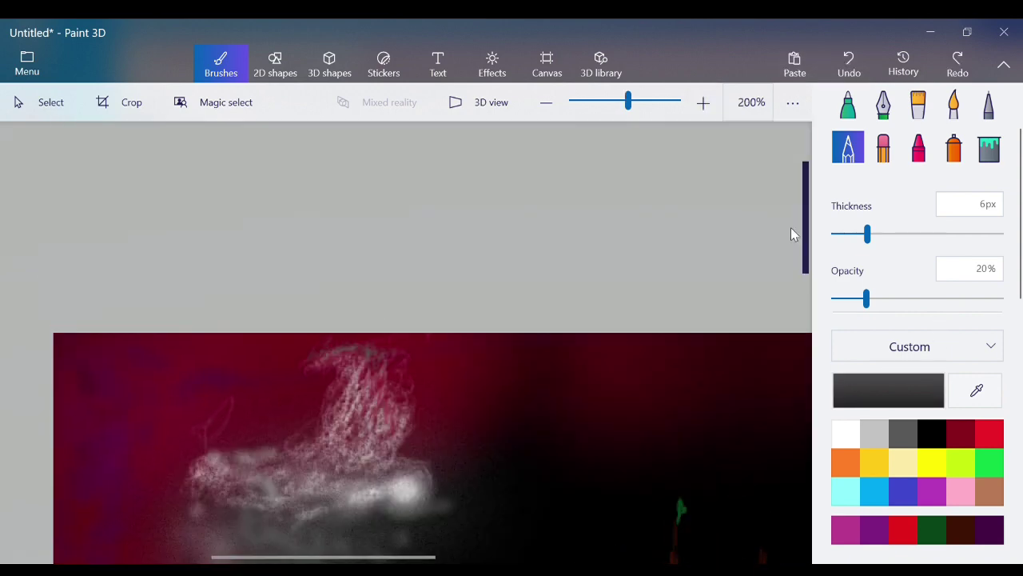
{"action": "left_click", "coordinate": [704, 103]}
{"action": "left_click_drag", "start_coordinate": [374, 368], "coordinate": [379, 372]}
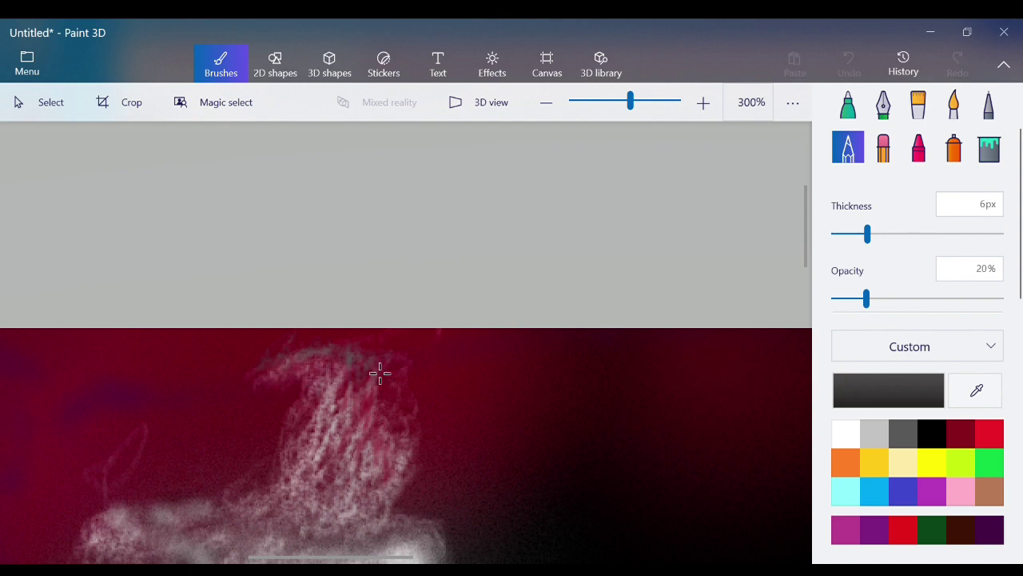
{"action": "mouse_move", "coordinate": [394, 411]}
{"action": "left_mouse_down"}
{"action": "mouse_move", "coordinate": [392, 372]}
{"action": "mouse_move", "coordinate": [410, 379]}
{"action": "mouse_move", "coordinate": [400, 390]}
{"action": "mouse_move", "coordinate": [391, 366]}
{"action": "mouse_move", "coordinate": [415, 395]}
{"action": "mouse_move", "coordinate": [423, 441]}
{"action": "left_mouse_up"}
{"action": "mouse_move", "coordinate": [404, 491]}
{"action": "left_mouse_down"}
{"action": "mouse_move", "coordinate": [403, 411]}
{"action": "mouse_move", "coordinate": [393, 429]}
{"action": "mouse_move", "coordinate": [418, 448]}
{"action": "mouse_move", "coordinate": [393, 452]}
{"action": "left_mouse_up"}
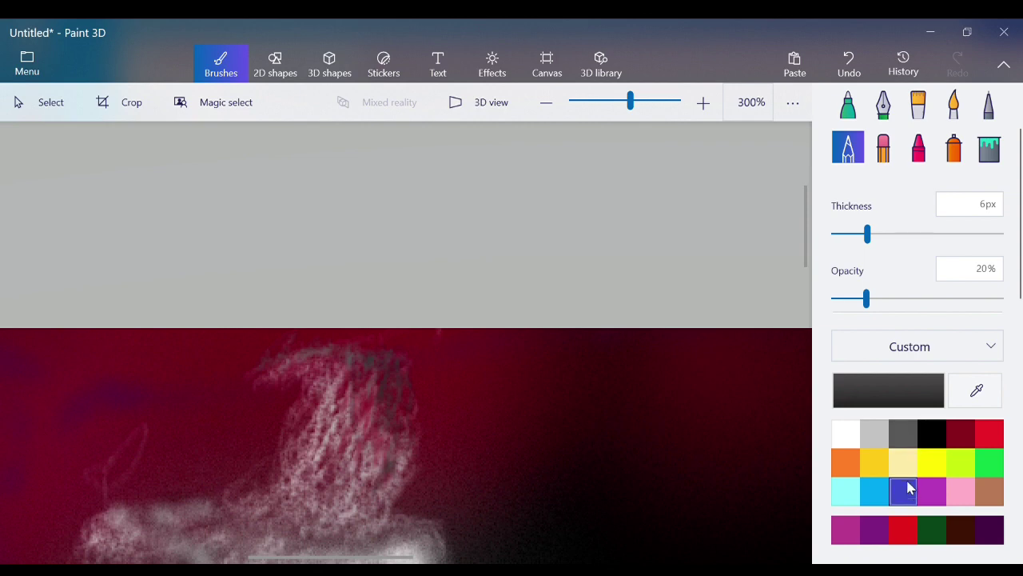
Set the pencil to dark gray at 43% opacity and redo the shading down the smoke column's right side
{"action": "left_click", "coordinate": [896, 445]}
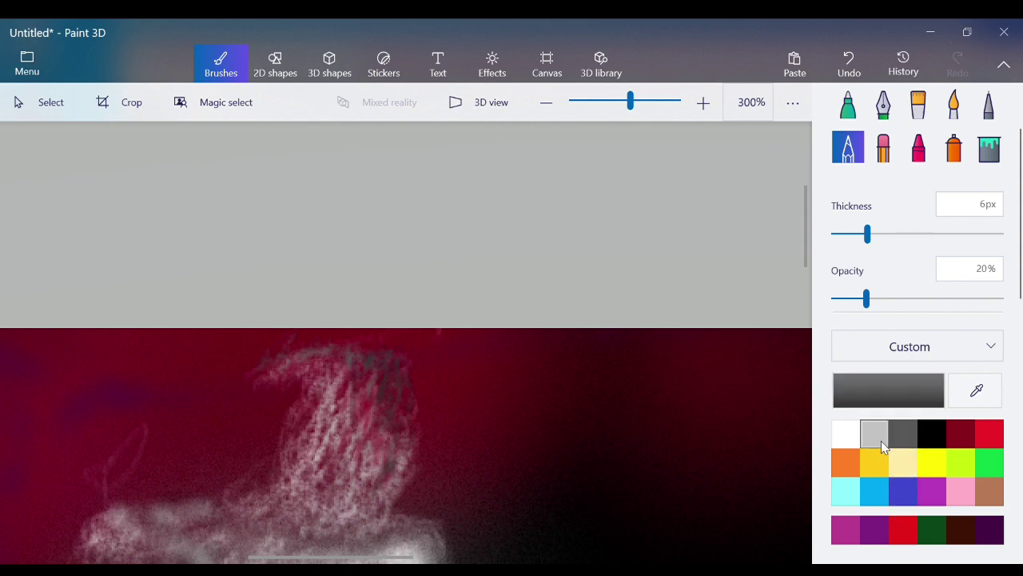
{"action": "left_click", "coordinate": [906, 298]}
{"action": "mouse_move", "coordinate": [395, 389]}
{"action": "left_mouse_down"}
{"action": "mouse_move", "coordinate": [364, 383]}
{"action": "mouse_move", "coordinate": [373, 368]}
{"action": "mouse_move", "coordinate": [373, 385]}
{"action": "mouse_move", "coordinate": [396, 382]}
{"action": "mouse_move", "coordinate": [396, 471]}
{"action": "left_mouse_up"}
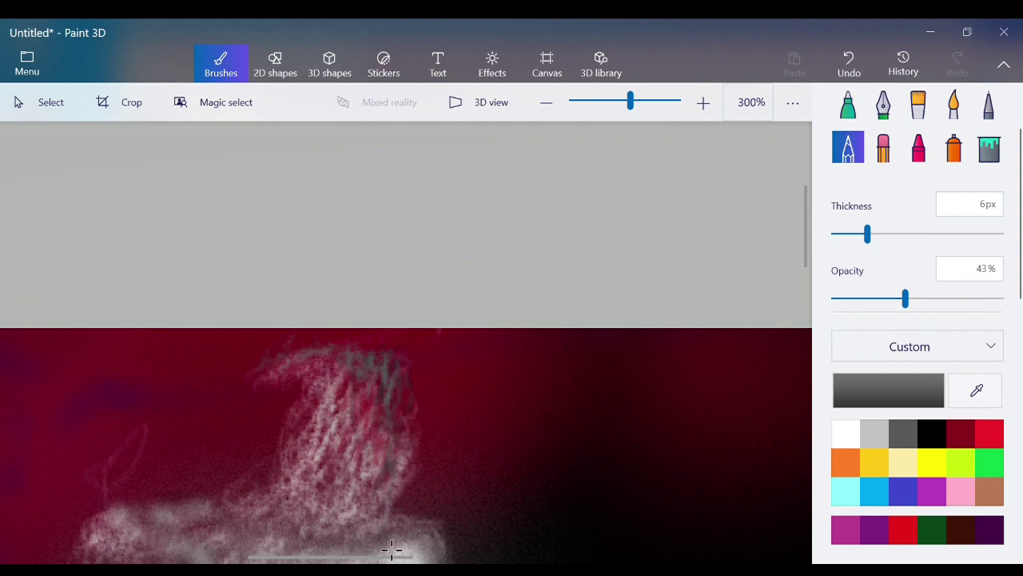
{"action": "left_click", "coordinate": [848, 57]}
{"action": "mouse_move", "coordinate": [393, 354]}
{"action": "left_mouse_down"}
{"action": "mouse_move", "coordinate": [399, 383]}
{"action": "mouse_move", "coordinate": [392, 443]}
{"action": "left_mouse_up"}
{"action": "mouse_move", "coordinate": [394, 396]}
{"action": "left_mouse_down"}
{"action": "mouse_move", "coordinate": [399, 388]}
{"action": "mouse_move", "coordinate": [392, 418]}
{"action": "mouse_move", "coordinate": [405, 440]}
{"action": "left_mouse_up"}
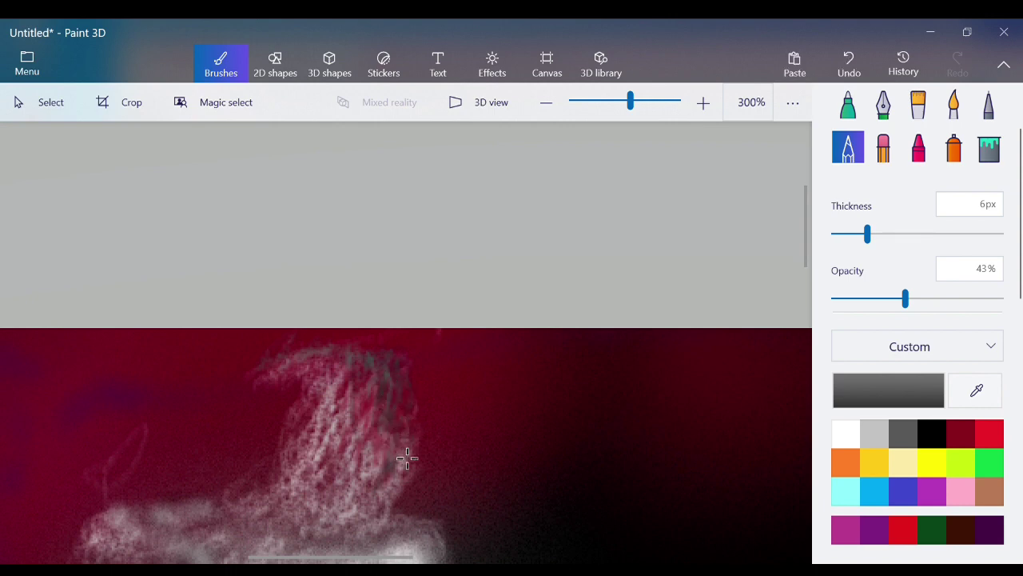
Undo a first spray can stroke and spray dark red over the smoke column at 25 px thickness and 20% opacity
{"action": "left_click", "coordinate": [953, 442]}
{"action": "left_click", "coordinate": [944, 150]}
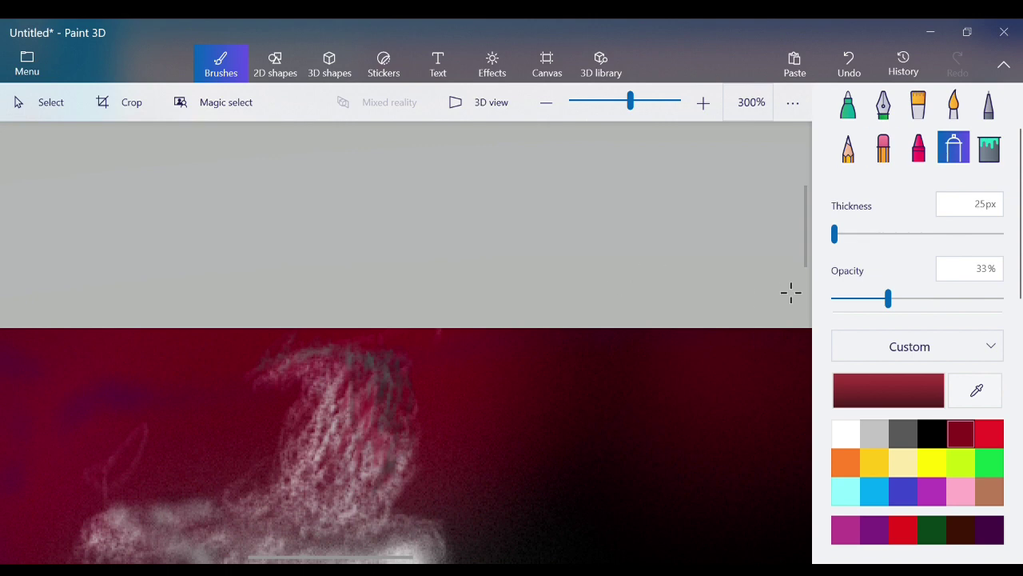
{"action": "left_click_drag", "start_coordinate": [352, 356], "coordinate": [396, 381]}
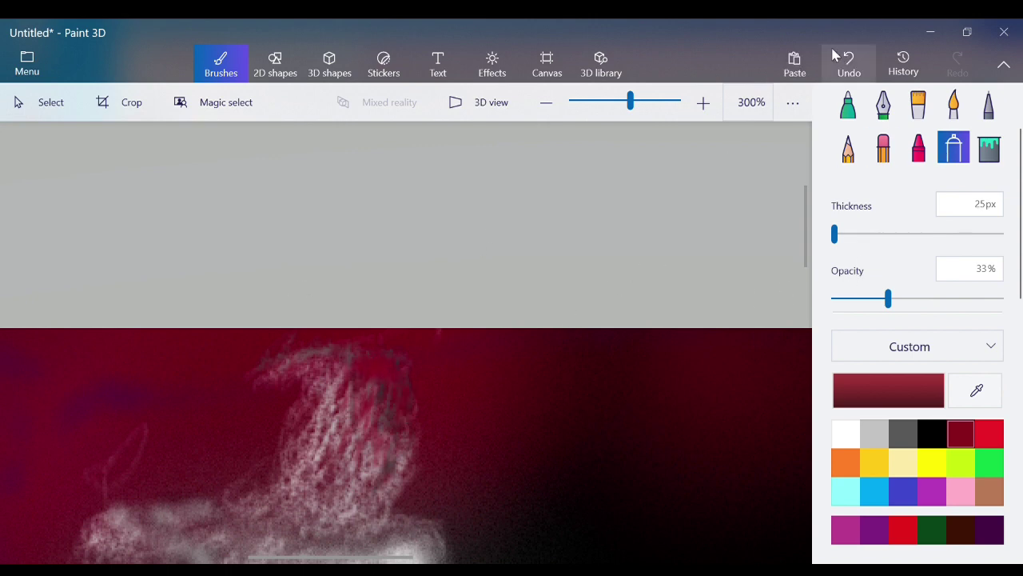
{"action": "left_click", "coordinate": [853, 66]}
{"action": "left_click_drag", "start_coordinate": [888, 299], "coordinate": [866, 299]}
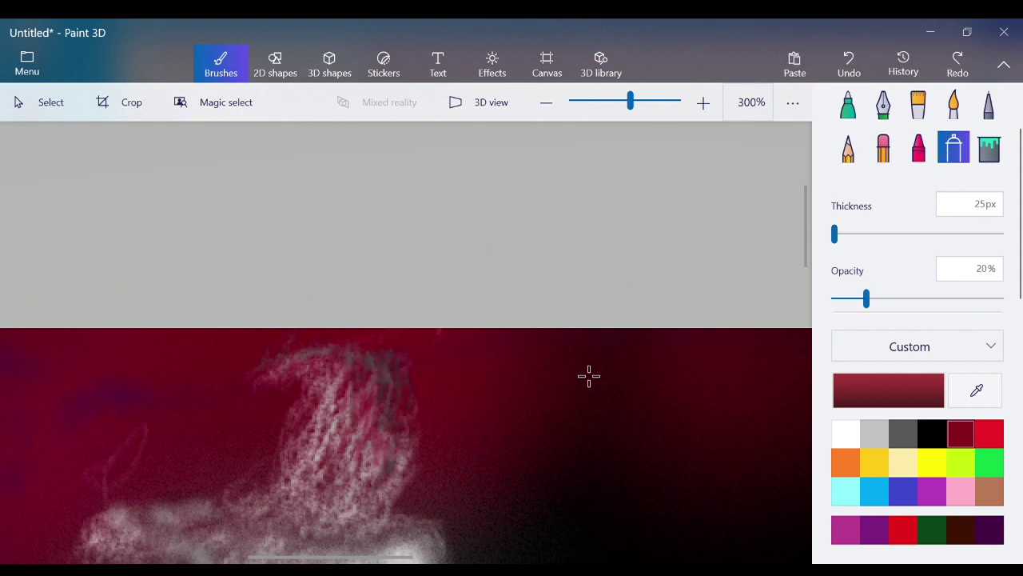
{"action": "mouse_move", "coordinate": [401, 392]}
{"action": "left_mouse_down"}
{"action": "mouse_move", "coordinate": [418, 391]}
{"action": "mouse_move", "coordinate": [402, 424]}
{"action": "left_mouse_up"}
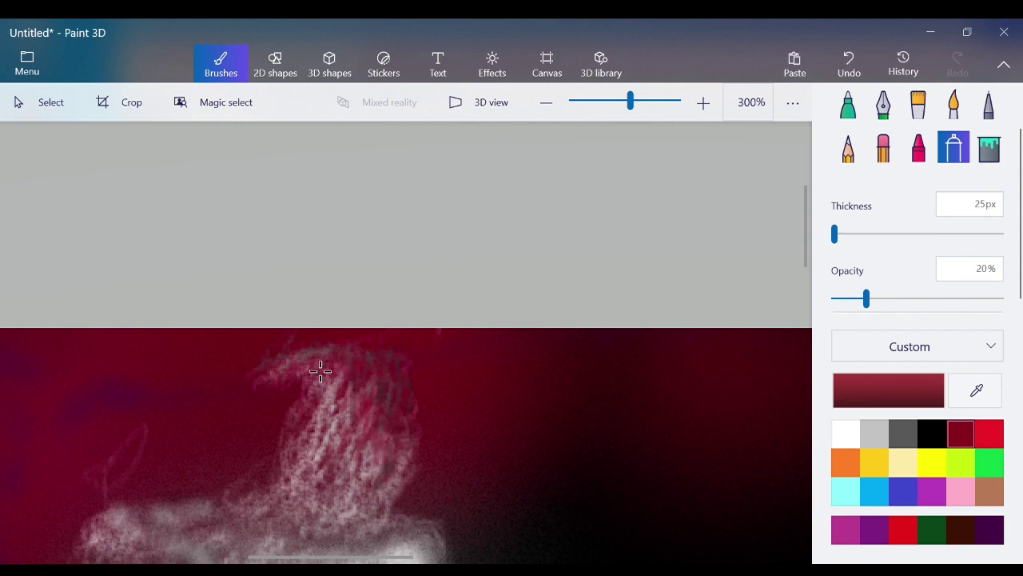
{"action": "mouse_move", "coordinate": [360, 380]}
{"action": "left_mouse_down"}
{"action": "mouse_move", "coordinate": [401, 457]}
{"action": "mouse_move", "coordinate": [363, 472]}
{"action": "mouse_move", "coordinate": [324, 380]}
{"action": "left_mouse_up"}
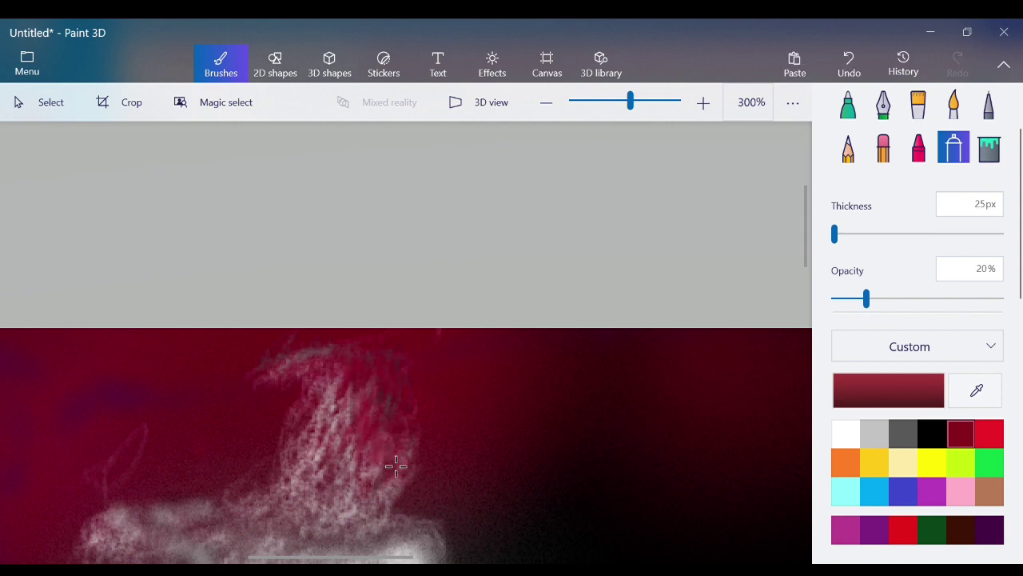
Continue tinting the smoke column and its base with dark red spray at 20% opacity
{"action": "left_click", "coordinate": [546, 103]}
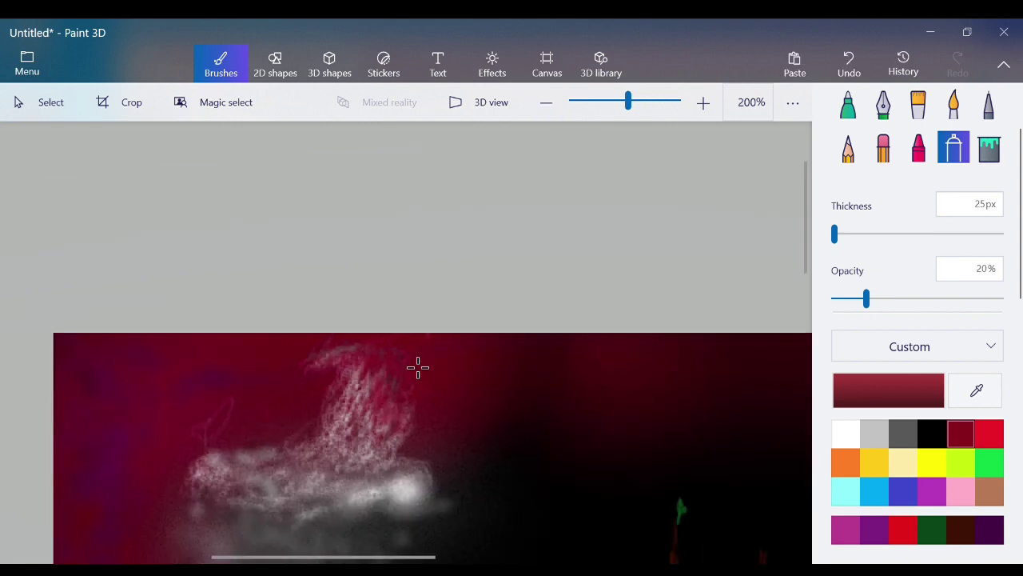
{"action": "mouse_move", "coordinate": [368, 374]}
{"action": "left_mouse_down"}
{"action": "mouse_move", "coordinate": [354, 410]}
{"action": "mouse_move", "coordinate": [402, 420]}
{"action": "mouse_move", "coordinate": [332, 486]}
{"action": "mouse_move", "coordinate": [336, 448]}
{"action": "left_mouse_up"}
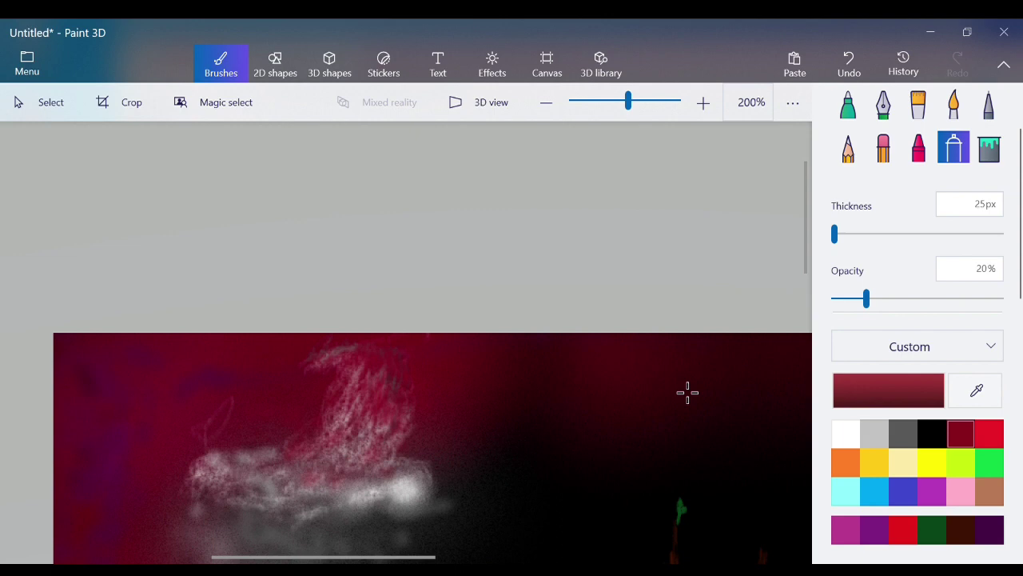
{"action": "left_click_drag", "start_coordinate": [251, 492], "coordinate": [251, 492]}
Lower the spray can's opacity to 12% and tint the cloud and the dark sky beside it with dark red
{"action": "left_click_drag", "start_coordinate": [838, 300], "coordinate": [854, 299]}
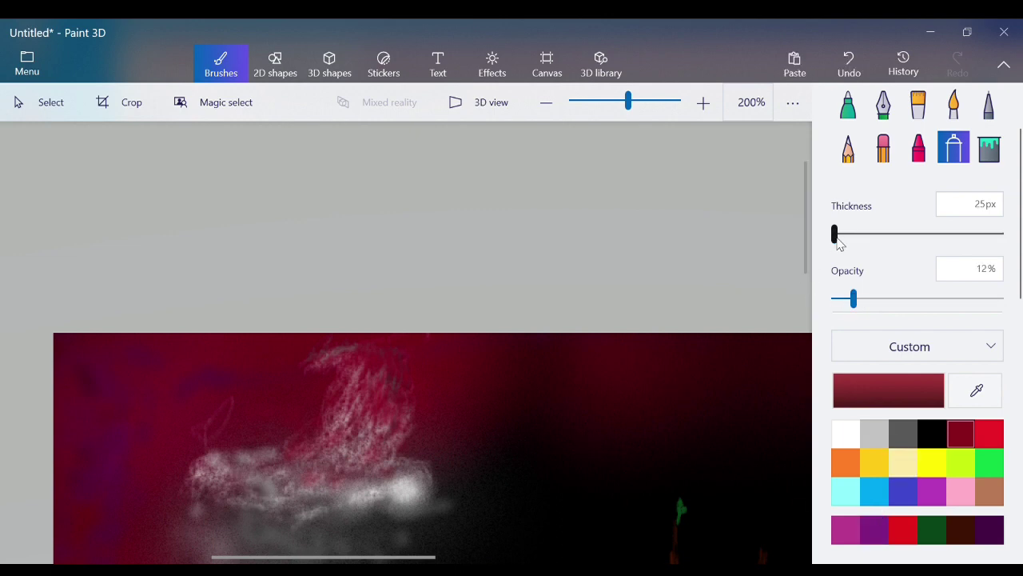
{"action": "mouse_move", "coordinate": [251, 488]}
{"action": "left_mouse_down"}
{"action": "mouse_move", "coordinate": [164, 460]}
{"action": "mouse_move", "coordinate": [298, 484]}
{"action": "mouse_move", "coordinate": [242, 486]}
{"action": "mouse_move", "coordinate": [260, 495]}
{"action": "mouse_move", "coordinate": [198, 503]}
{"action": "mouse_move", "coordinate": [508, 498]}
{"action": "mouse_move", "coordinate": [331, 507]}
{"action": "mouse_move", "coordinate": [596, 510]}
{"action": "left_mouse_up"}
{"action": "mouse_move", "coordinate": [407, 488]}
{"action": "left_mouse_down"}
{"action": "mouse_move", "coordinate": [274, 506]}
{"action": "mouse_move", "coordinate": [317, 538]}
{"action": "mouse_move", "coordinate": [315, 506]}
{"action": "mouse_move", "coordinate": [242, 547]}
{"action": "mouse_move", "coordinate": [272, 491]}
{"action": "mouse_move", "coordinate": [223, 521]}
{"action": "mouse_move", "coordinate": [376, 464]}
{"action": "mouse_move", "coordinate": [438, 462]}
{"action": "mouse_move", "coordinate": [460, 499]}
{"action": "mouse_move", "coordinate": [173, 492]}
{"action": "mouse_move", "coordinate": [611, 523]}
{"action": "left_mouse_up"}
Choose dark green for the spray can and try wavy strokes across the sky above the tree, undoing the attempts
{"action": "left_click_drag", "start_coordinate": [807, 282], "coordinate": [800, 325]}
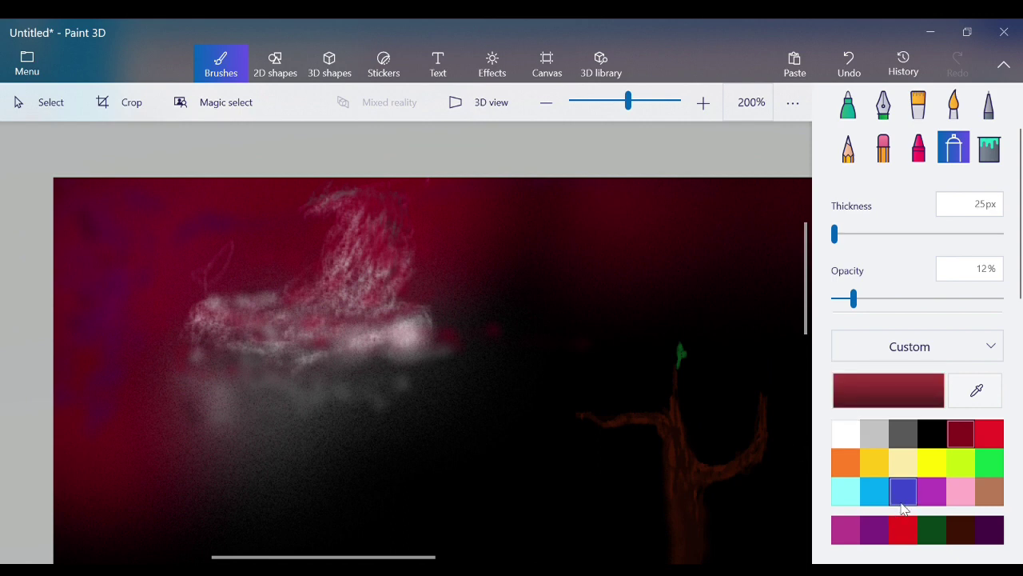
{"action": "left_click", "coordinate": [932, 530]}
{"action": "left_click_drag", "start_coordinate": [502, 233], "coordinate": [499, 221]}
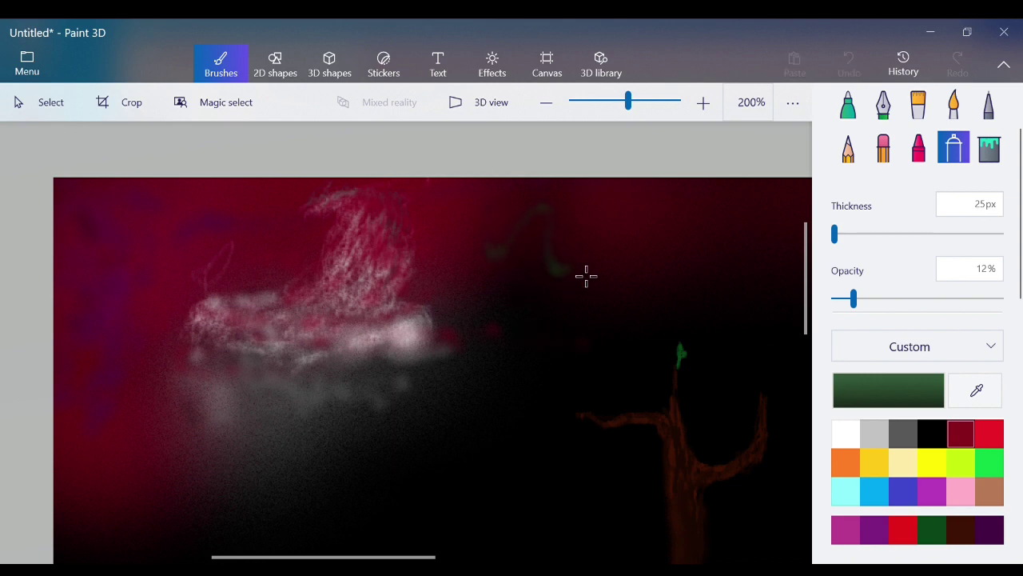
{"action": "left_click_drag", "start_coordinate": [798, 266], "coordinate": [801, 264]}
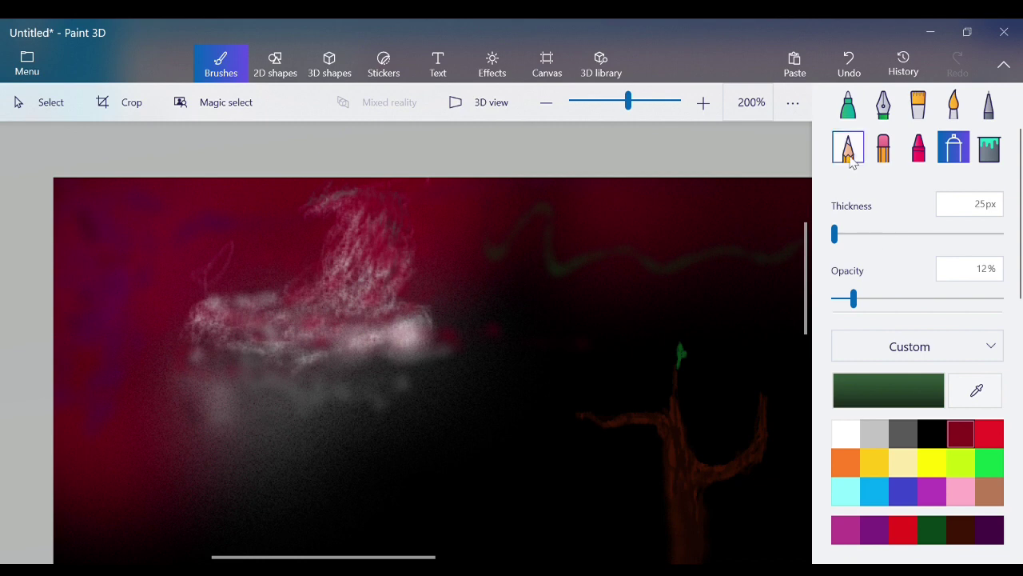
{"action": "left_click", "coordinate": [849, 61]}
{"action": "mouse_move", "coordinate": [488, 277]}
{"action": "left_mouse_down"}
{"action": "mouse_move", "coordinate": [495, 247]}
{"action": "mouse_move", "coordinate": [544, 311]}
{"action": "mouse_move", "coordinate": [677, 228]}
{"action": "mouse_move", "coordinate": [722, 345]}
{"action": "mouse_move", "coordinate": [750, 354]}
{"action": "mouse_move", "coordinate": [759, 323]}
{"action": "left_mouse_up"}
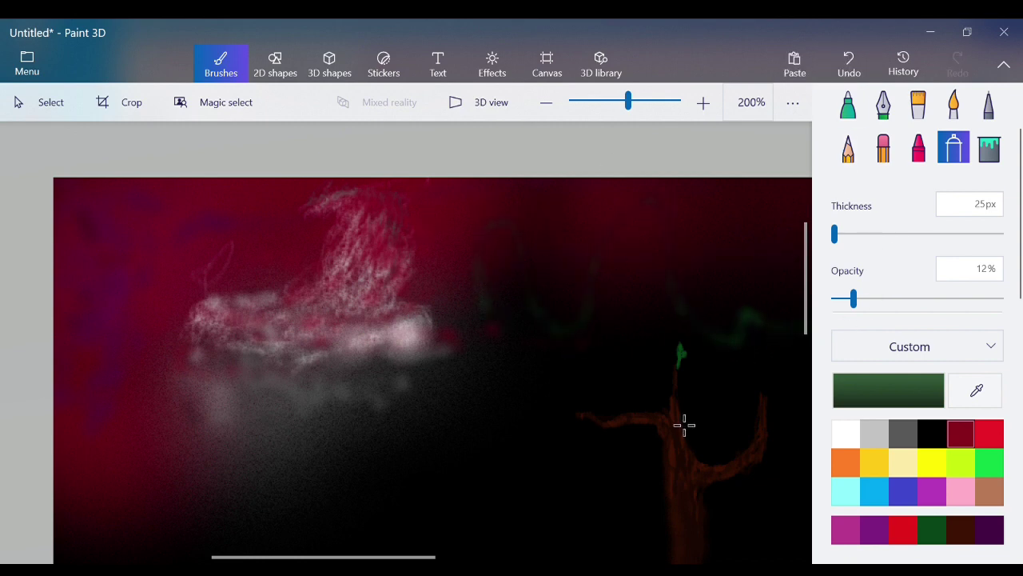
{"action": "left_click", "coordinate": [547, 117]}
{"action": "left_click", "coordinate": [546, 117]}
{"action": "left_click", "coordinate": [547, 116]}
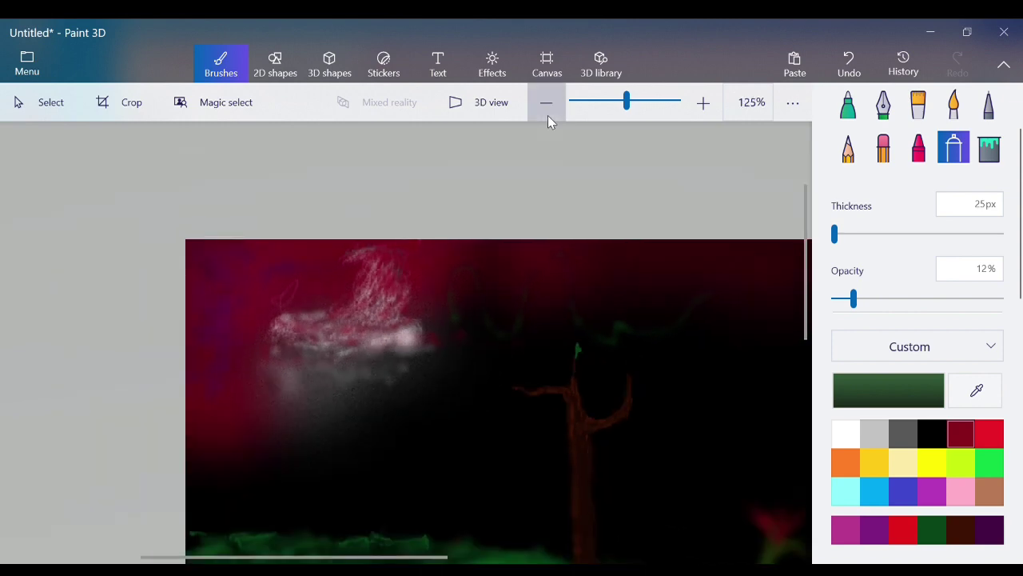
{"action": "left_click", "coordinate": [547, 117]}
{"action": "left_click", "coordinate": [848, 62]}
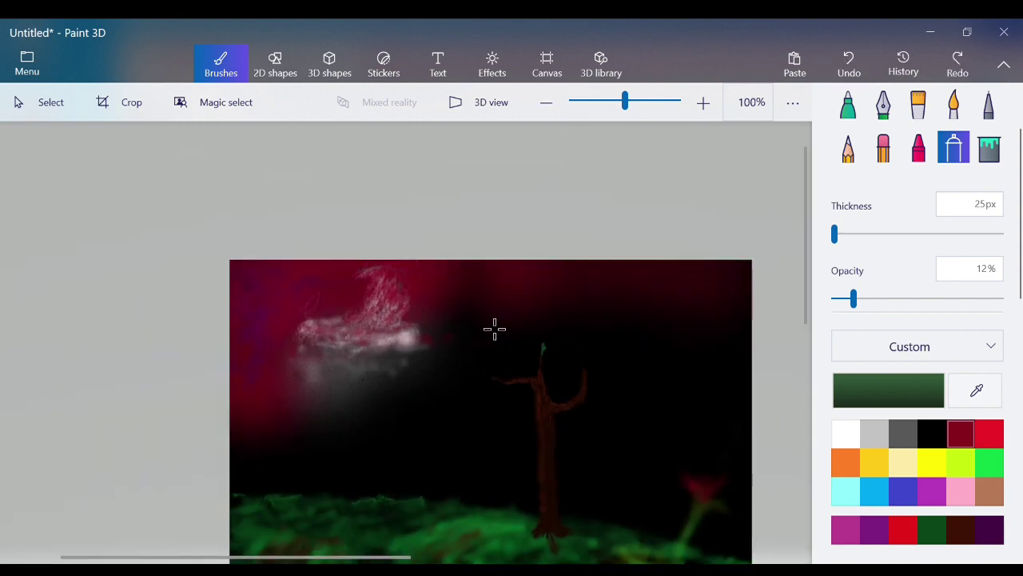
Spray a dark green wavy band from above the tree to the canvas's right edge, building it up with repeated passes
{"action": "mouse_move", "coordinate": [580, 329]}
{"action": "left_mouse_down"}
{"action": "mouse_move", "coordinate": [588, 302]}
{"action": "mouse_move", "coordinate": [616, 341]}
{"action": "left_mouse_up"}
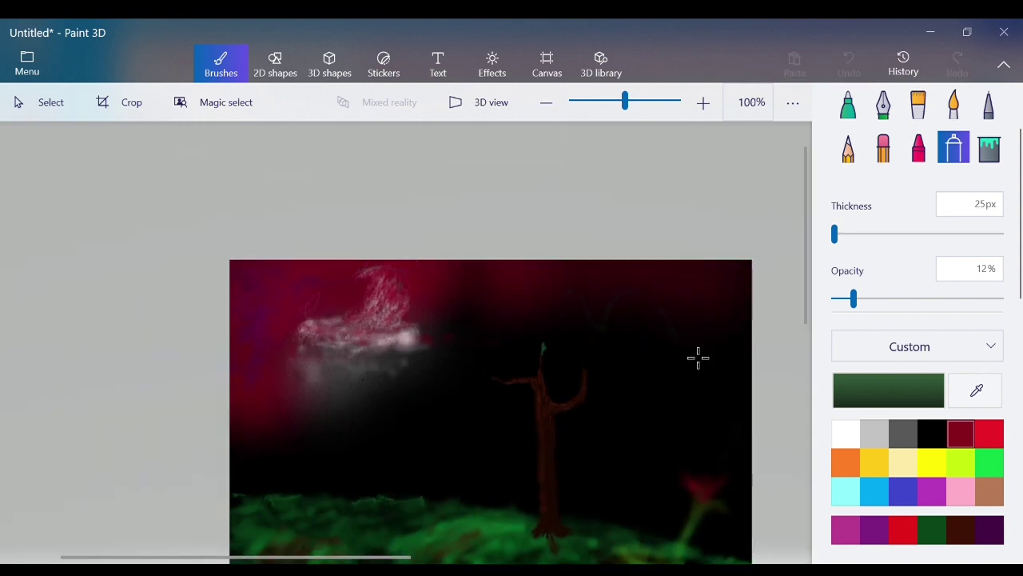
{"action": "left_click_drag", "start_coordinate": [754, 310], "coordinate": [752, 311]}
{"action": "left_click_drag", "start_coordinate": [572, 328], "coordinate": [590, 303]}
{"action": "left_click_drag", "start_coordinate": [675, 334], "coordinate": [708, 358]}
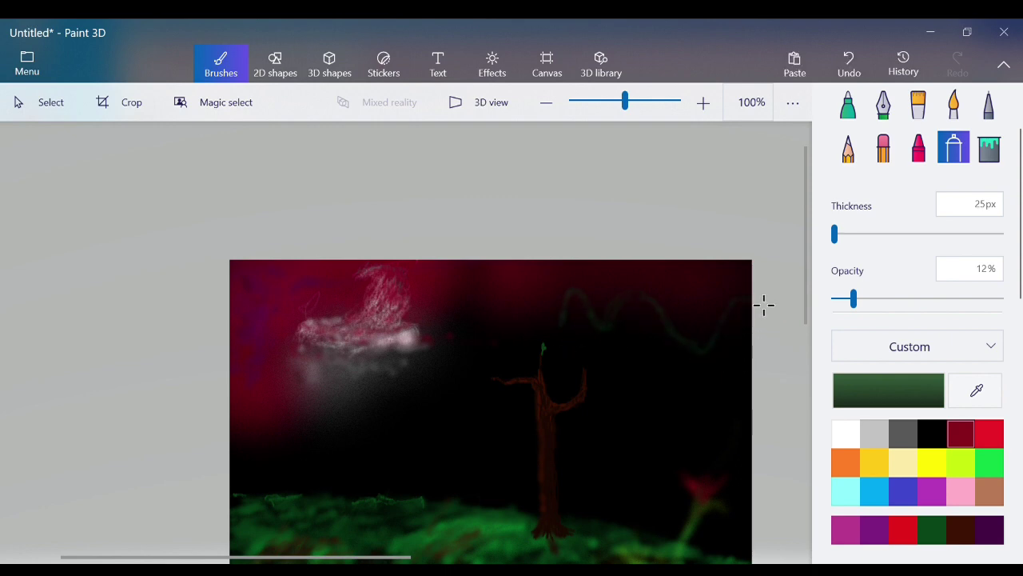
{"action": "left_click_drag", "start_coordinate": [574, 318], "coordinate": [579, 307]}
{"action": "mouse_move", "coordinate": [615, 338]}
{"action": "left_mouse_down"}
{"action": "mouse_move", "coordinate": [630, 317]}
{"action": "mouse_move", "coordinate": [714, 358]}
{"action": "mouse_move", "coordinate": [740, 328]}
{"action": "left_mouse_up"}
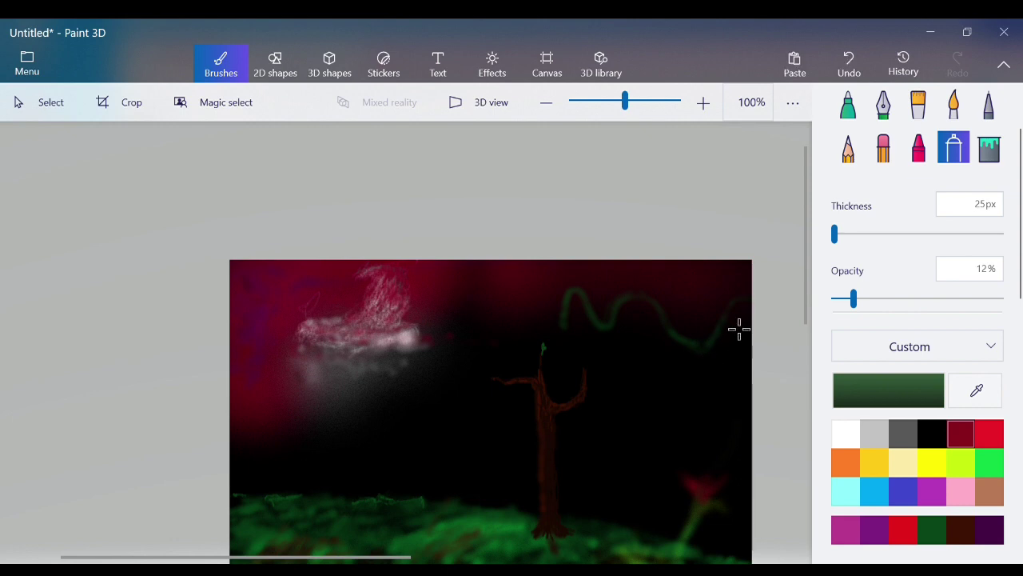
Spray lime and bright green along the wavy band at 12% opacity
{"action": "left_click", "coordinate": [964, 462]}
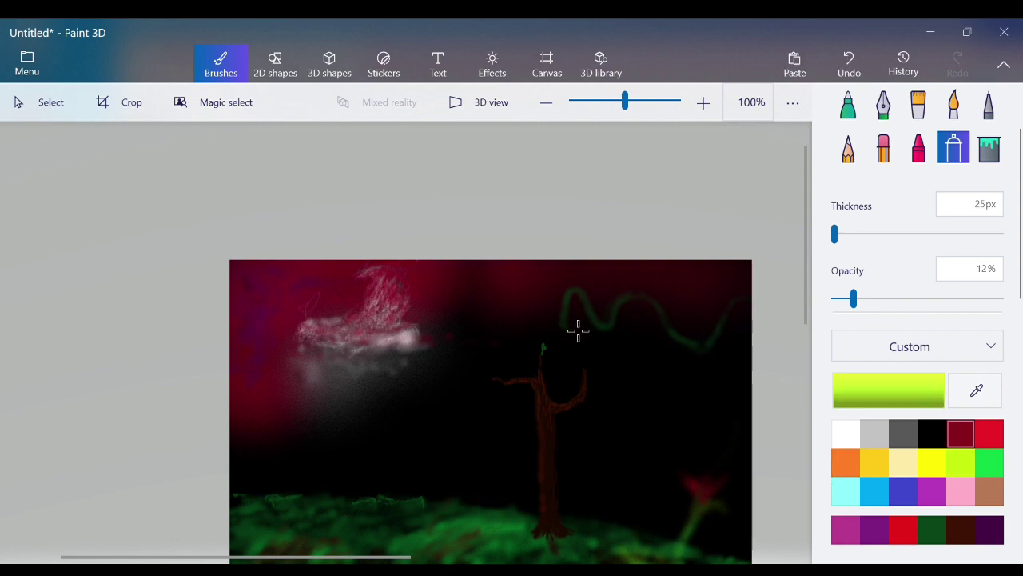
{"action": "mouse_move", "coordinate": [578, 330]}
{"action": "left_mouse_down"}
{"action": "mouse_move", "coordinate": [589, 303]}
{"action": "mouse_move", "coordinate": [615, 337]}
{"action": "mouse_move", "coordinate": [644, 312]}
{"action": "mouse_move", "coordinate": [680, 332]}
{"action": "mouse_move", "coordinate": [646, 313]}
{"action": "mouse_move", "coordinate": [656, 314]}
{"action": "mouse_move", "coordinate": [694, 352]}
{"action": "mouse_move", "coordinate": [714, 356]}
{"action": "mouse_move", "coordinate": [793, 311]}
{"action": "left_mouse_up"}
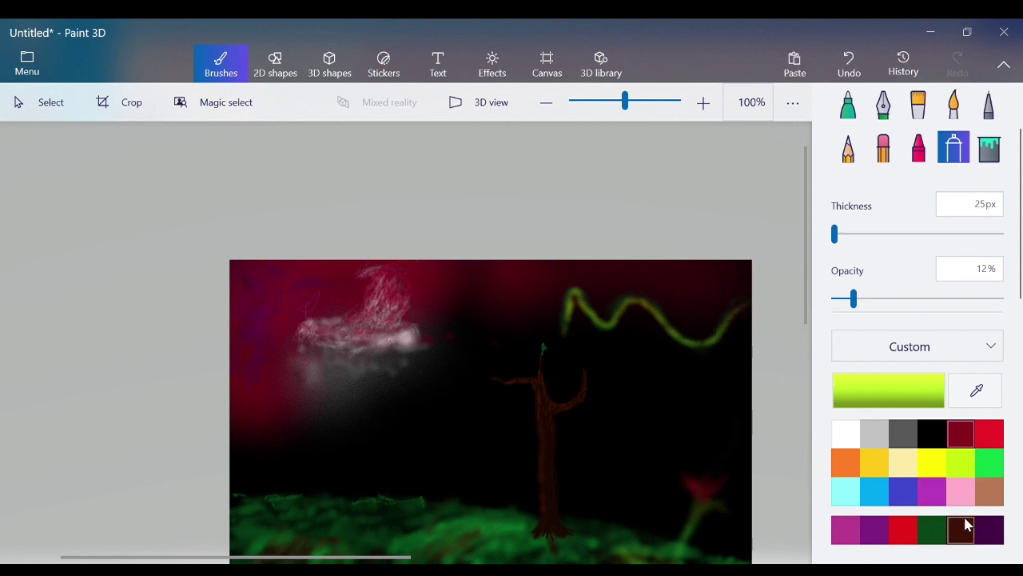
{"action": "left_click", "coordinate": [989, 470]}
{"action": "mouse_move", "coordinate": [567, 316]}
{"action": "left_mouse_down"}
{"action": "mouse_move", "coordinate": [622, 331]}
{"action": "mouse_move", "coordinate": [633, 313]}
{"action": "mouse_move", "coordinate": [654, 310]}
{"action": "mouse_move", "coordinate": [708, 352]}
{"action": "mouse_move", "coordinate": [747, 315]}
{"action": "left_mouse_up"}
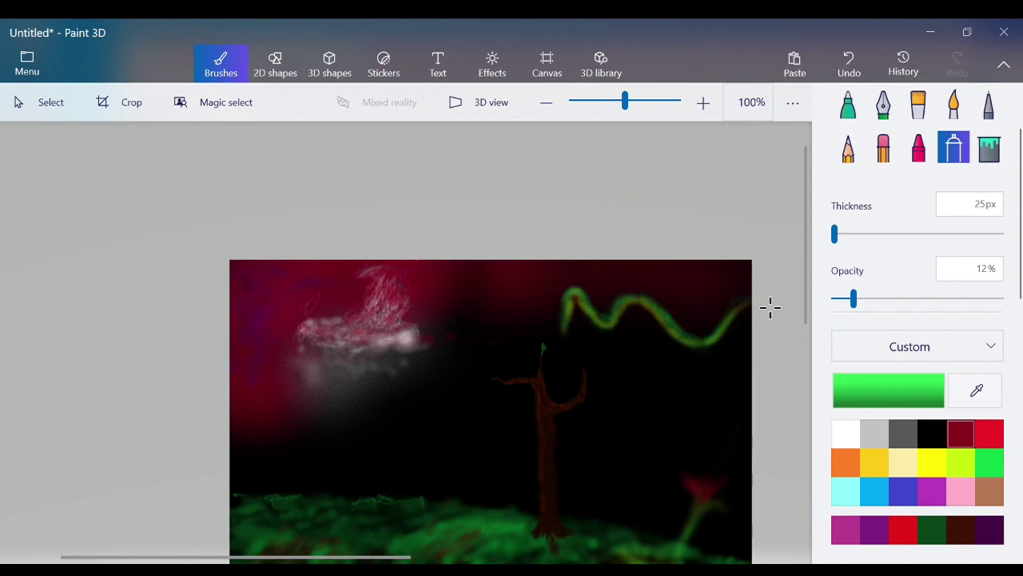
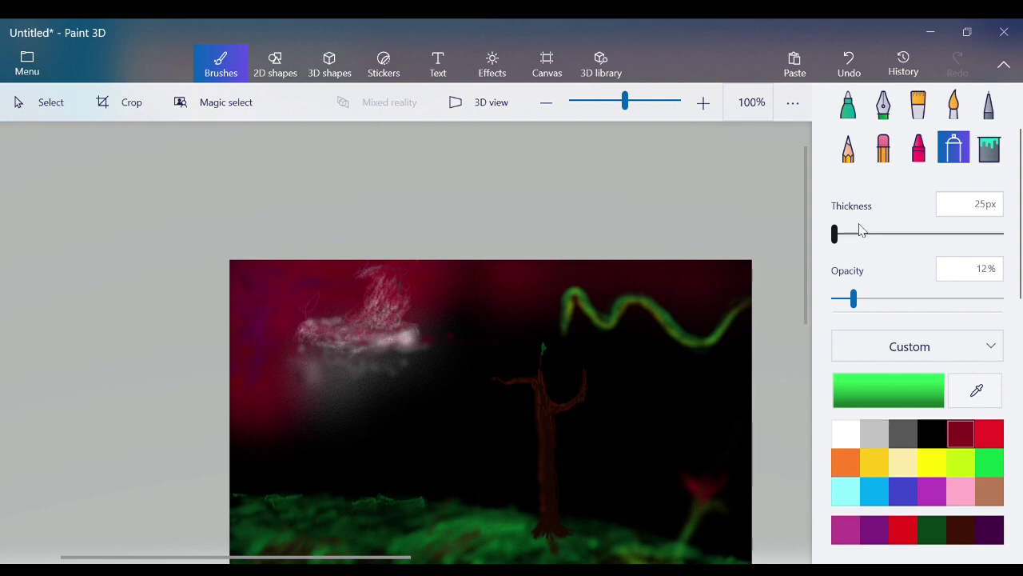
Shade along the wavy band with a dark green pencil at 5 px thickness and 43% opacity
{"action": "left_click", "coordinate": [851, 154]}
{"action": "left_click_drag", "start_coordinate": [868, 232], "coordinate": [823, 237]}
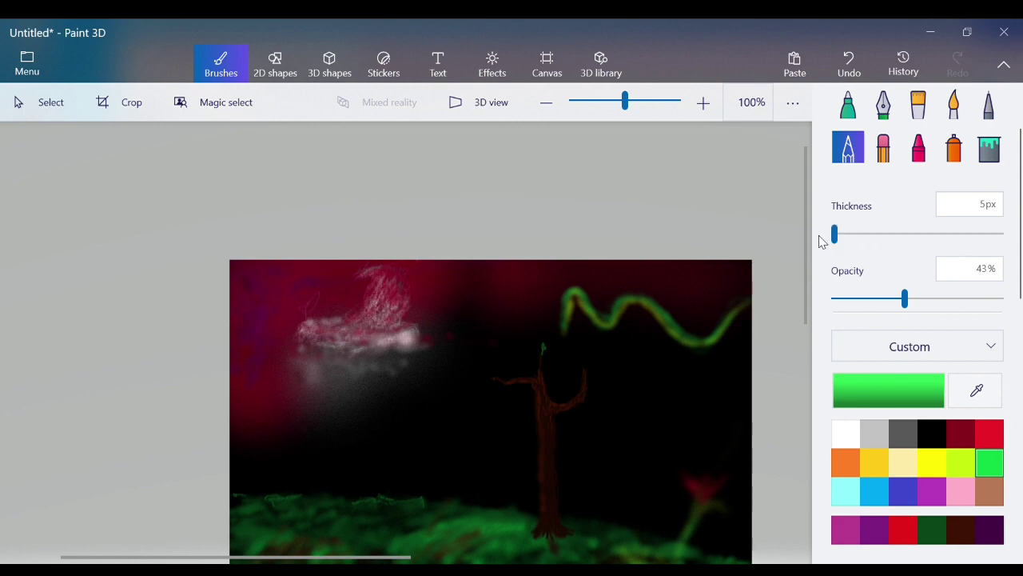
{"action": "left_click", "coordinate": [927, 527]}
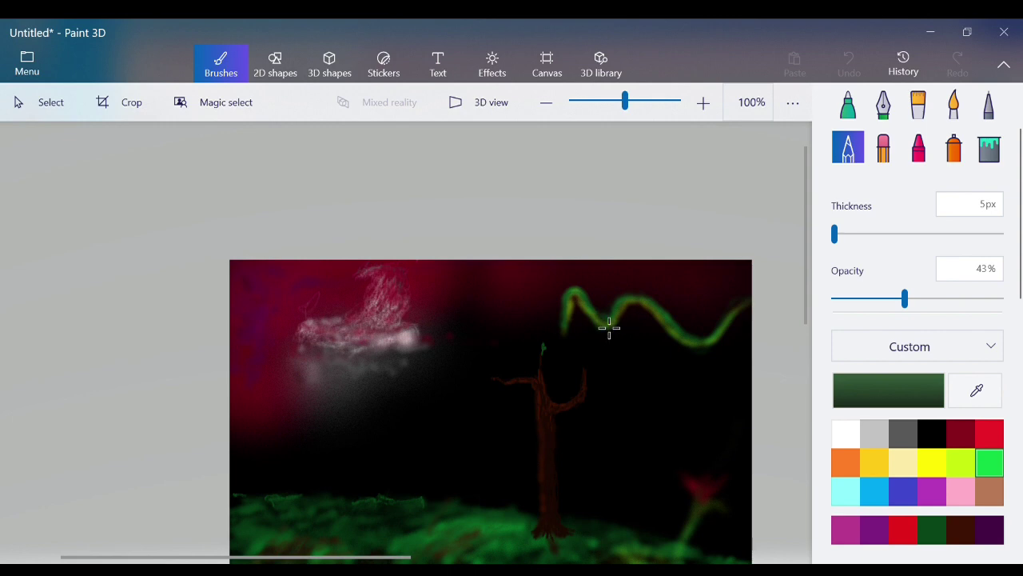
{"action": "mouse_move", "coordinate": [648, 312]}
{"action": "left_mouse_down"}
{"action": "mouse_move", "coordinate": [670, 318]}
{"action": "mouse_move", "coordinate": [636, 310]}
{"action": "mouse_move", "coordinate": [692, 342]}
{"action": "mouse_move", "coordinate": [666, 322]}
{"action": "mouse_move", "coordinate": [675, 337]}
{"action": "left_mouse_up"}
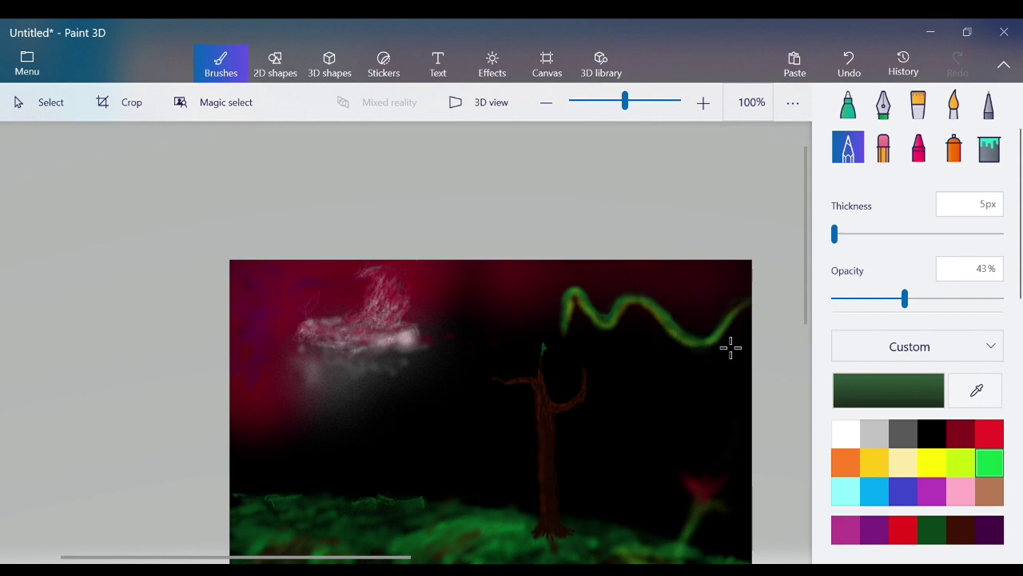
{"action": "mouse_move", "coordinate": [772, 317]}
{"action": "left_mouse_down"}
{"action": "mouse_move", "coordinate": [742, 325]}
{"action": "mouse_move", "coordinate": [779, 304]}
{"action": "left_mouse_up"}
{"action": "left_click", "coordinate": [956, 464]}
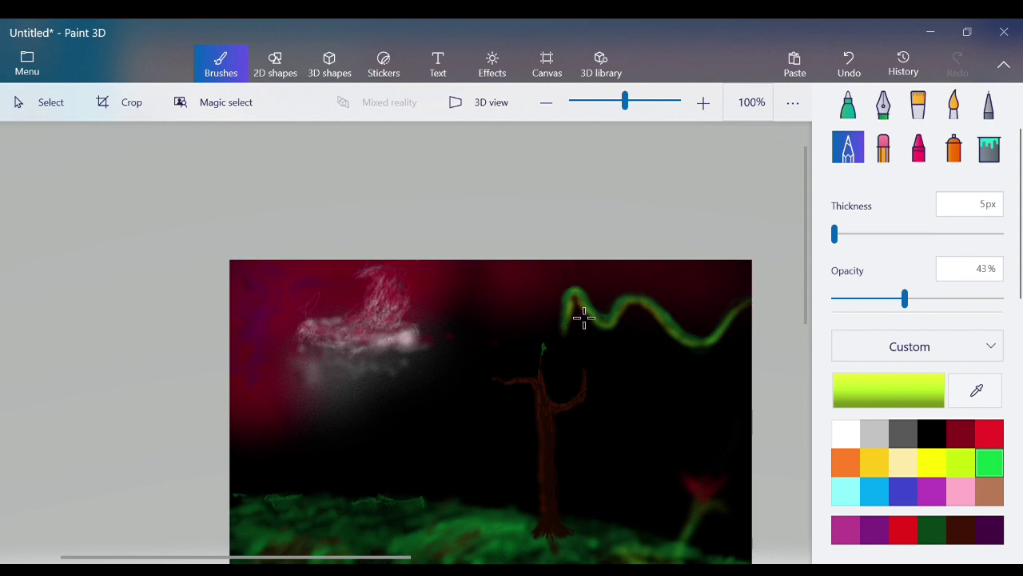
{"action": "left_click", "coordinate": [841, 59]}
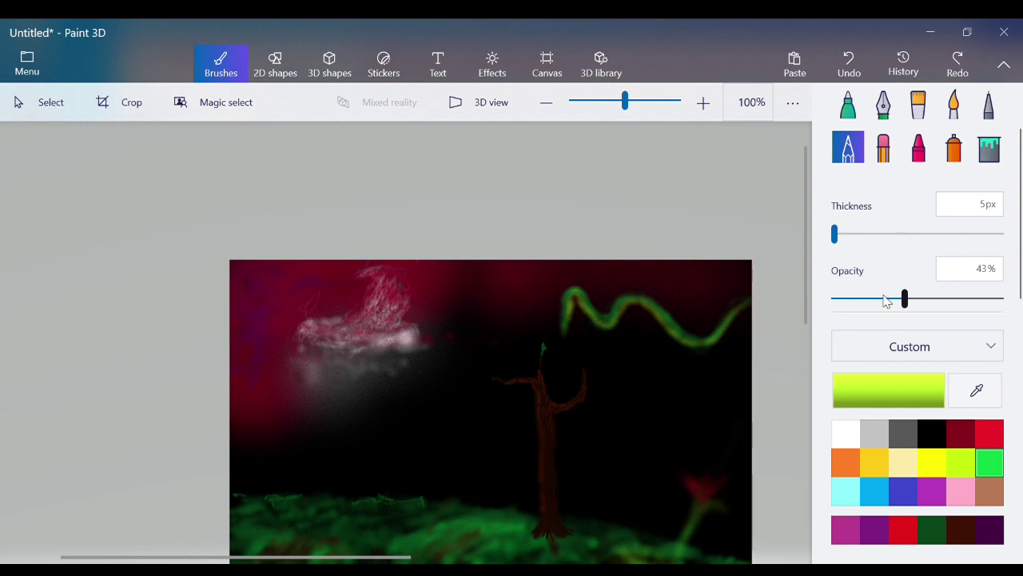
{"action": "left_click_drag", "start_coordinate": [904, 298], "coordinate": [848, 299]}
{"action": "left_click_drag", "start_coordinate": [590, 323], "coordinate": [588, 331]}
{"action": "left_click", "coordinate": [850, 67]}
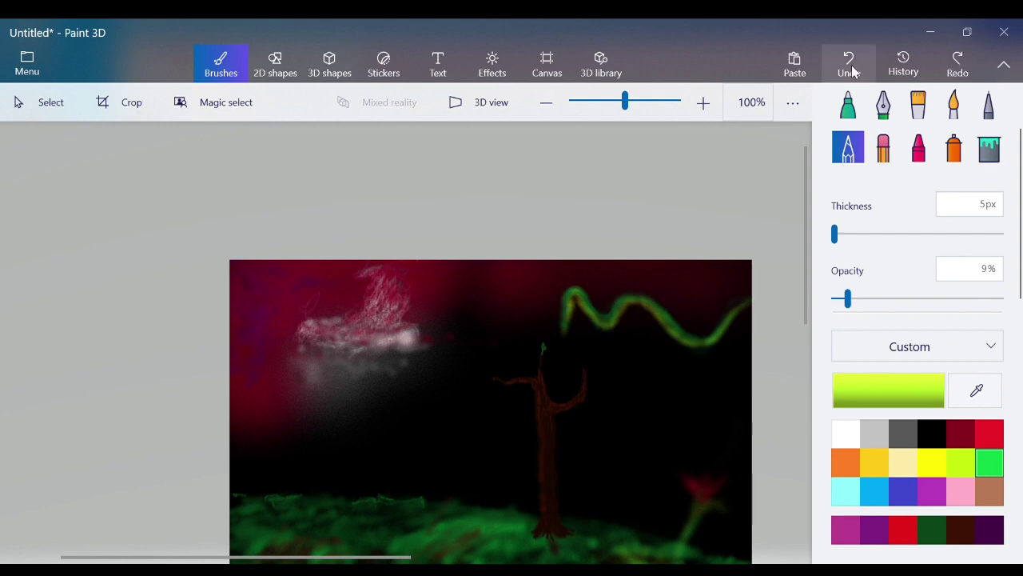
{"action": "left_click", "coordinate": [874, 531]}
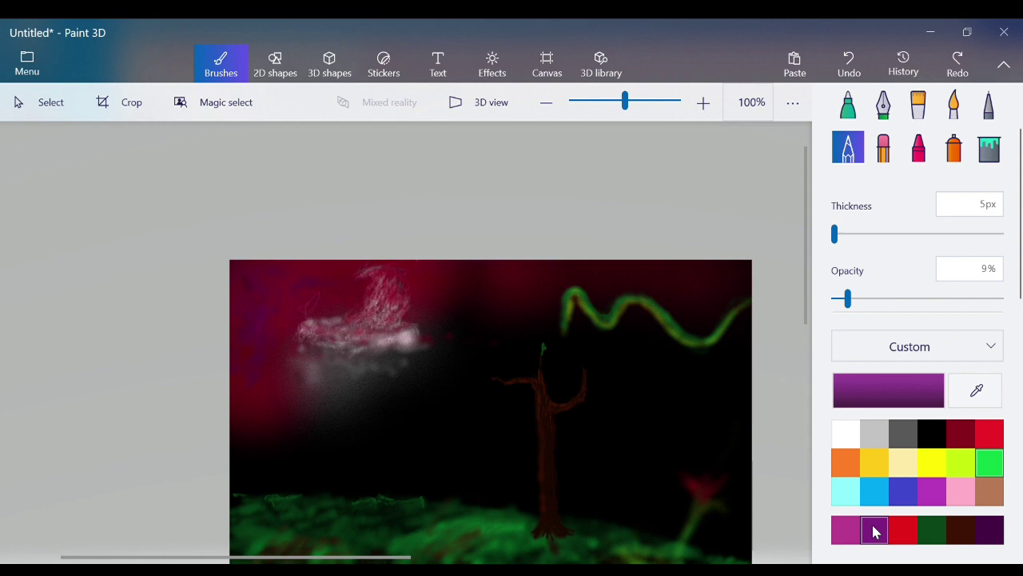
{"action": "left_click", "coordinate": [897, 493]}
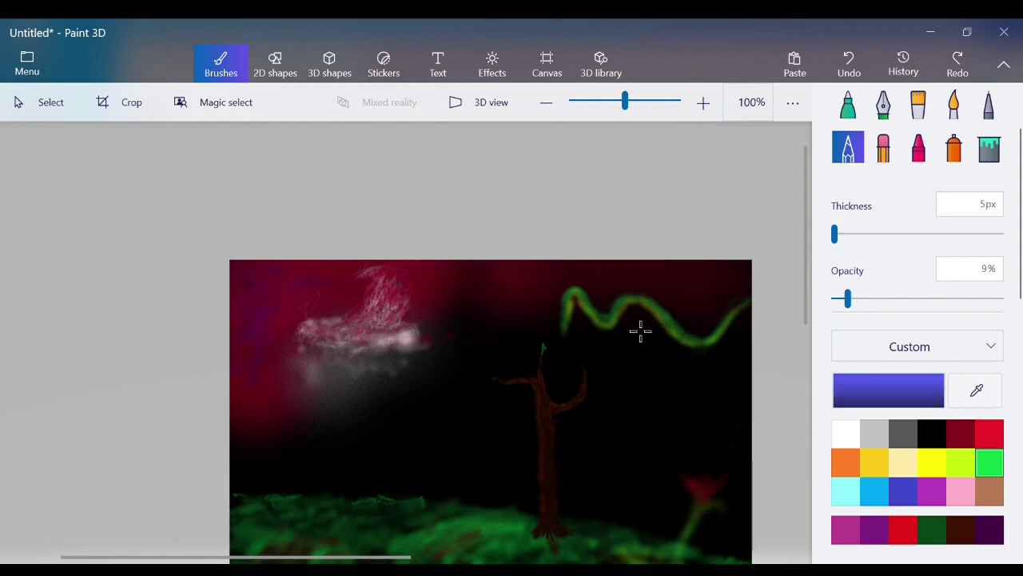
{"action": "mouse_move", "coordinate": [573, 334]}
{"action": "left_mouse_down"}
{"action": "mouse_move", "coordinate": [592, 296]}
{"action": "mouse_move", "coordinate": [602, 317]}
{"action": "mouse_move", "coordinate": [621, 322]}
{"action": "mouse_move", "coordinate": [649, 306]}
{"action": "mouse_move", "coordinate": [707, 345]}
{"action": "left_mouse_up"}
{"action": "left_click", "coordinate": [849, 64]}
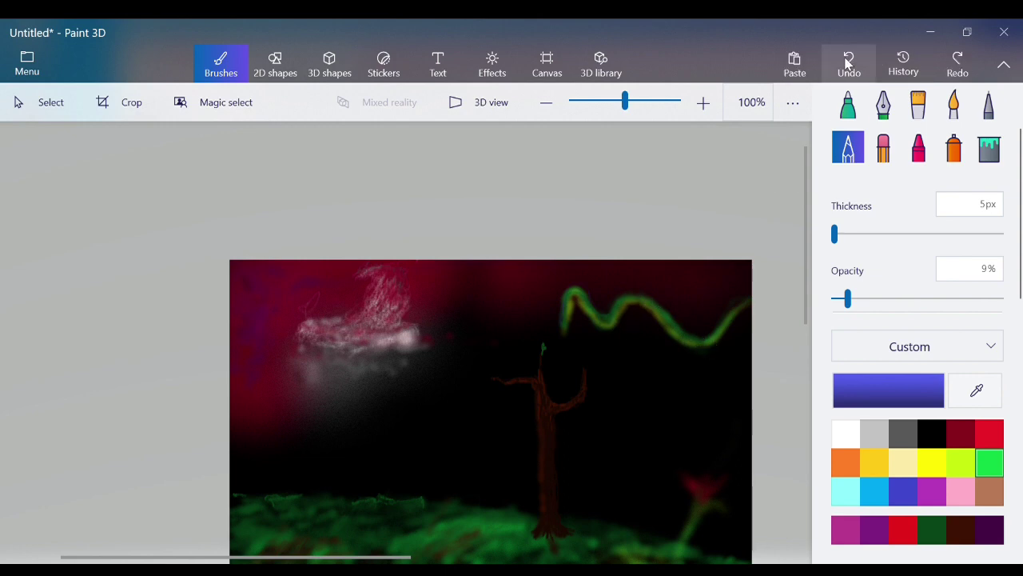
Set the brush color to navy 080f7a
{"action": "left_click", "coordinate": [913, 375]}
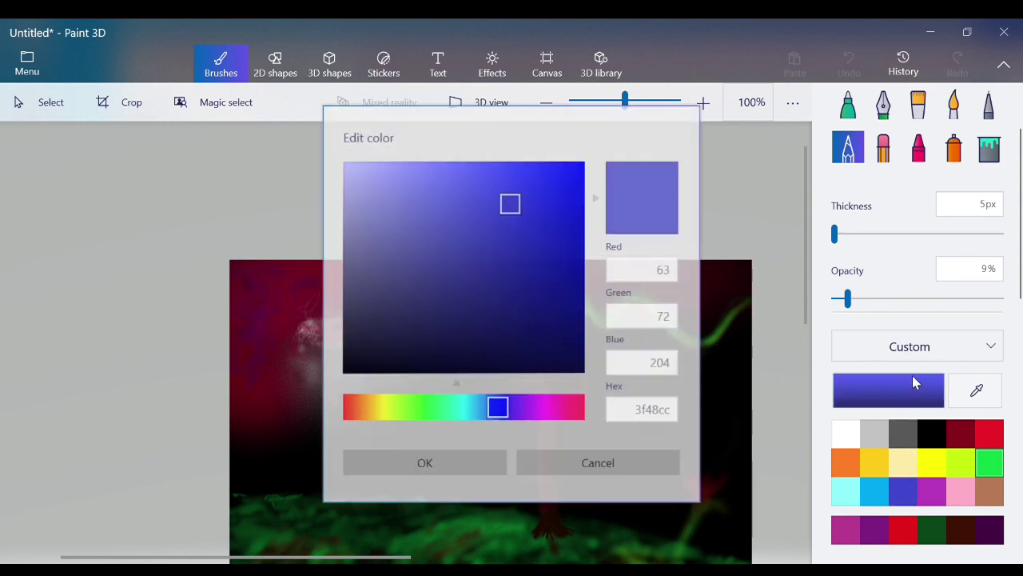
{"action": "left_click", "coordinate": [544, 295]}
{"action": "left_click_drag", "start_coordinate": [558, 290], "coordinate": [569, 271]}
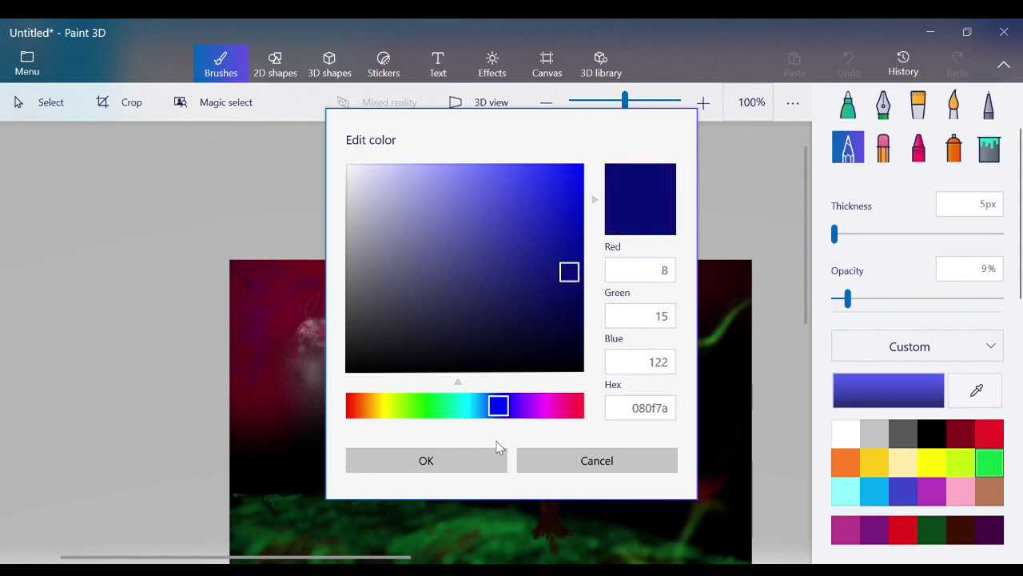
{"action": "left_click", "coordinate": [486, 462]}
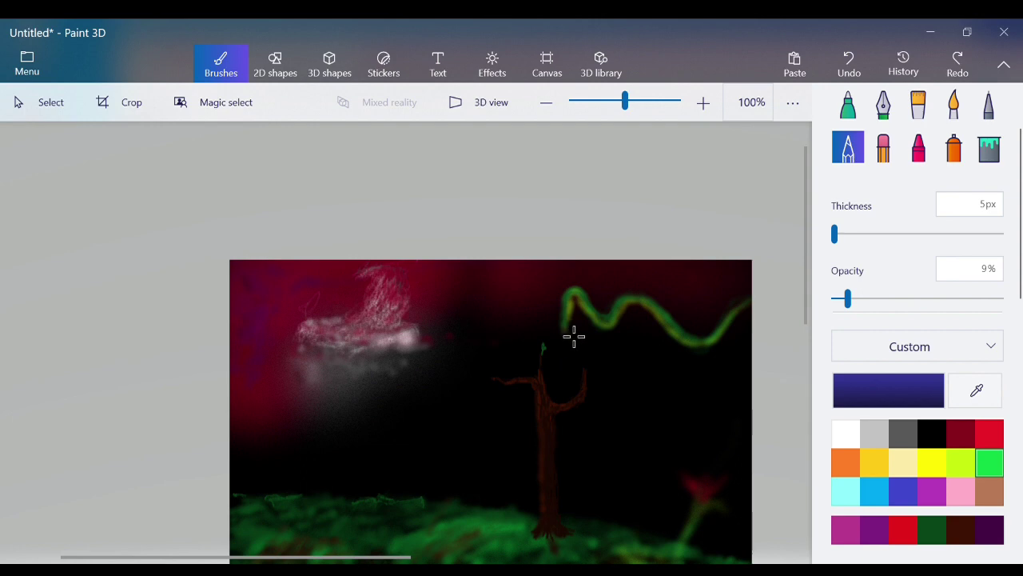
Spray navy along the wavy band at 25 px thickness and 12% opacity, undoing and redoing one of the strokes
{"action": "left_click", "coordinate": [953, 146]}
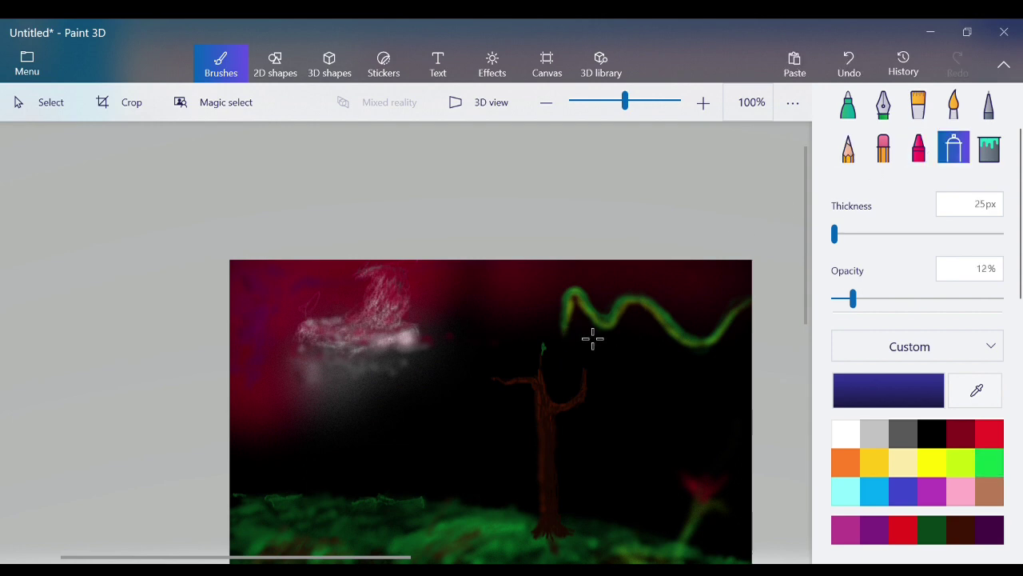
{"action": "mouse_move", "coordinate": [568, 339]}
{"action": "left_mouse_down"}
{"action": "mouse_move", "coordinate": [583, 296]}
{"action": "mouse_move", "coordinate": [600, 310]}
{"action": "left_mouse_up"}
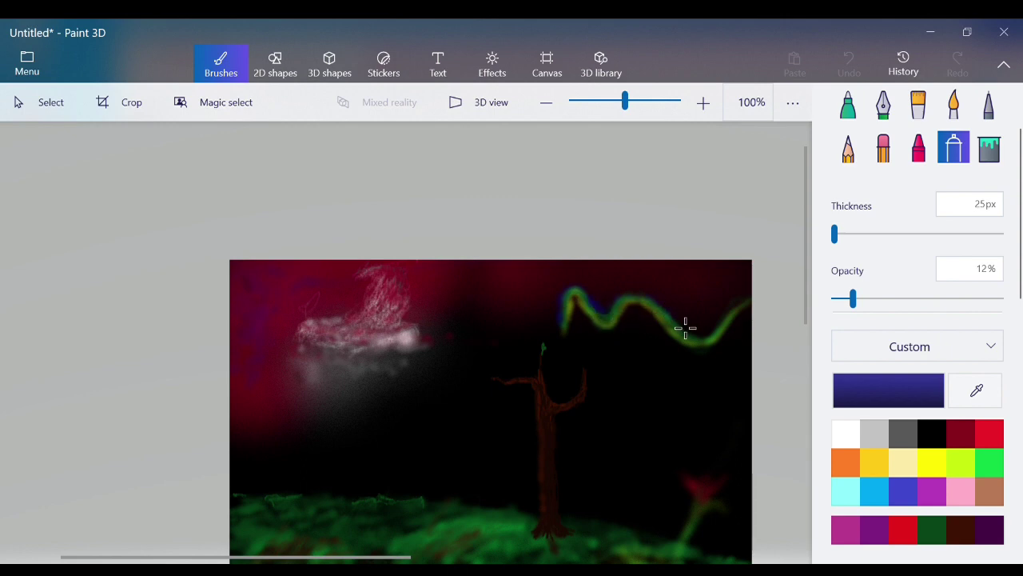
{"action": "left_click_drag", "start_coordinate": [685, 327], "coordinate": [706, 341]}
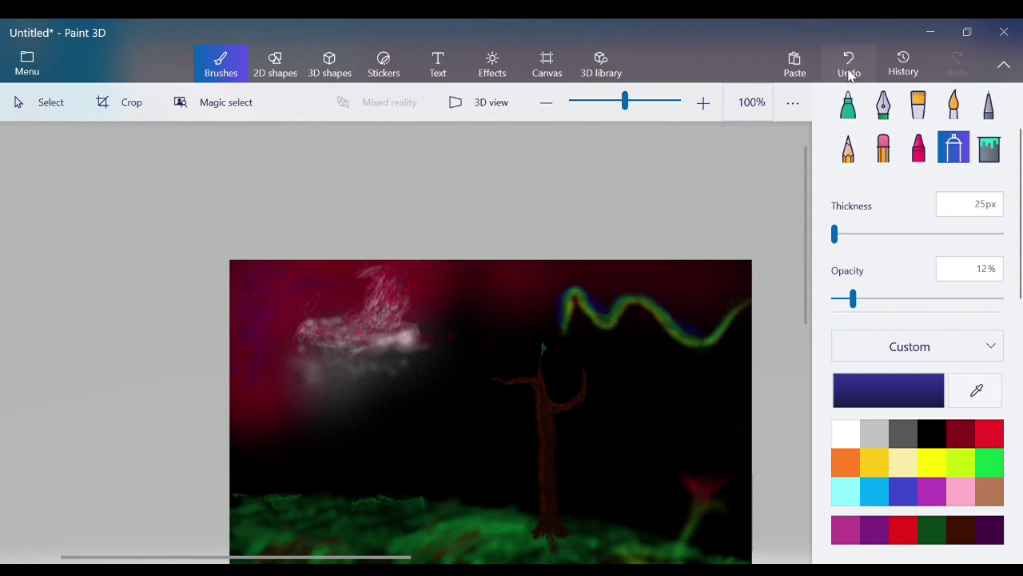
{"action": "left_click", "coordinate": [850, 72]}
{"action": "mouse_move", "coordinate": [573, 332]}
{"action": "left_mouse_down"}
{"action": "mouse_move", "coordinate": [595, 302]}
{"action": "mouse_move", "coordinate": [674, 317]}
{"action": "mouse_move", "coordinate": [705, 345]}
{"action": "left_mouse_up"}
{"action": "left_click_drag", "start_coordinate": [726, 347], "coordinate": [728, 340]}
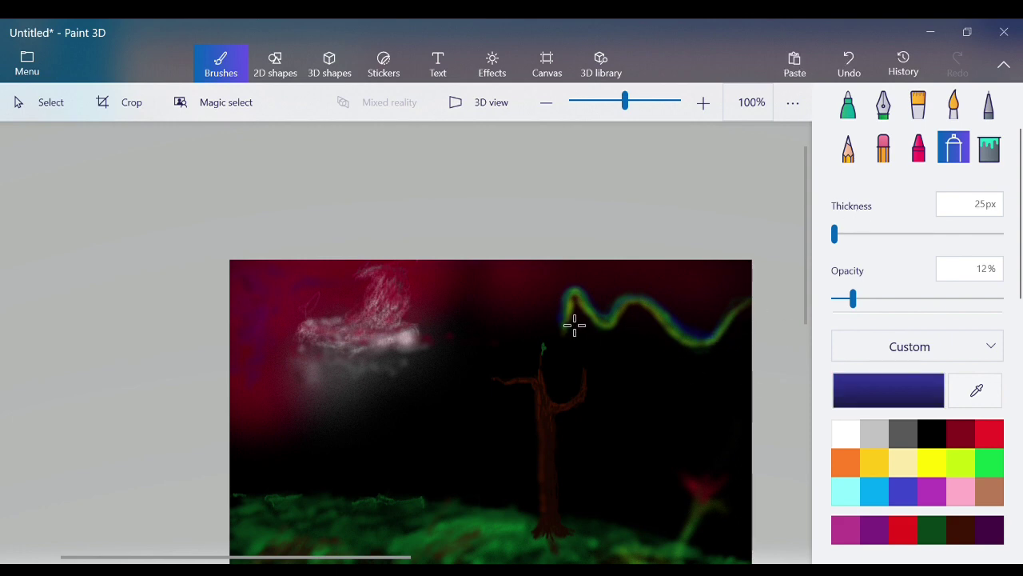
{"action": "left_click_drag", "start_coordinate": [573, 327], "coordinate": [571, 345]}
Spray dark purple along the wavy band, undoing the first stroke and repeating it out to the canvas's right edge
{"action": "left_click", "coordinate": [997, 537]}
{"action": "mouse_move", "coordinate": [571, 327]}
{"action": "left_mouse_down"}
{"action": "mouse_move", "coordinate": [592, 301]}
{"action": "mouse_move", "coordinate": [614, 325]}
{"action": "mouse_move", "coordinate": [647, 307]}
{"action": "mouse_move", "coordinate": [694, 340]}
{"action": "mouse_move", "coordinate": [731, 342]}
{"action": "left_mouse_up"}
{"action": "left_click", "coordinate": [849, 62]}
{"action": "mouse_move", "coordinate": [578, 312]}
{"action": "left_mouse_down"}
{"action": "mouse_move", "coordinate": [571, 325]}
{"action": "mouse_move", "coordinate": [582, 302]}
{"action": "mouse_move", "coordinate": [599, 302]}
{"action": "mouse_move", "coordinate": [618, 327]}
{"action": "mouse_move", "coordinate": [681, 327]}
{"action": "mouse_move", "coordinate": [706, 343]}
{"action": "left_mouse_up"}
{"action": "mouse_move", "coordinate": [668, 315]}
{"action": "left_mouse_down"}
{"action": "mouse_move", "coordinate": [710, 343]}
{"action": "mouse_move", "coordinate": [753, 324]}
{"action": "left_mouse_up"}
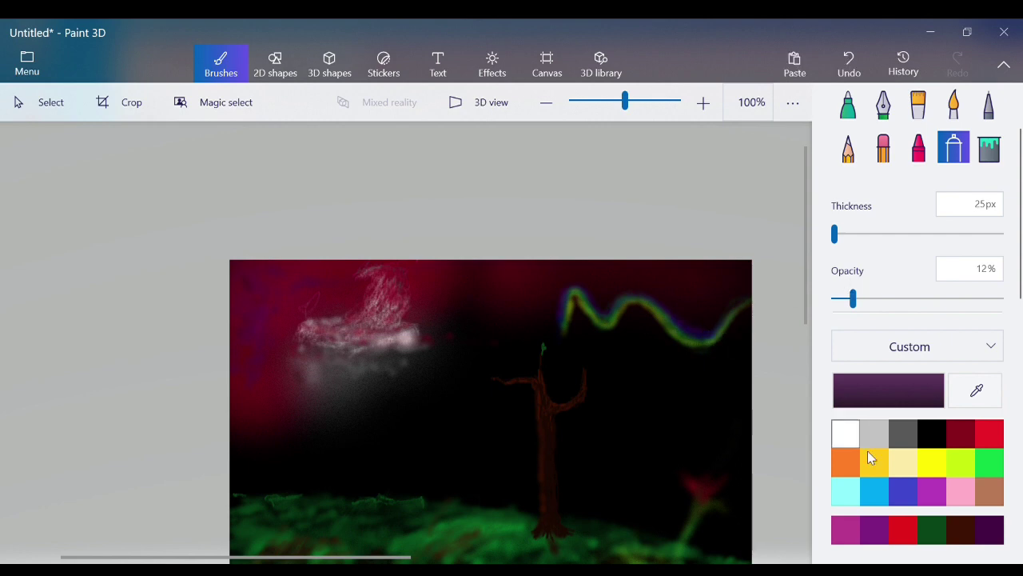
Spray red along the left end of the wavy band at 25 px thickness and 12% opacity, undoing the last stroke
{"action": "left_click", "coordinate": [989, 432]}
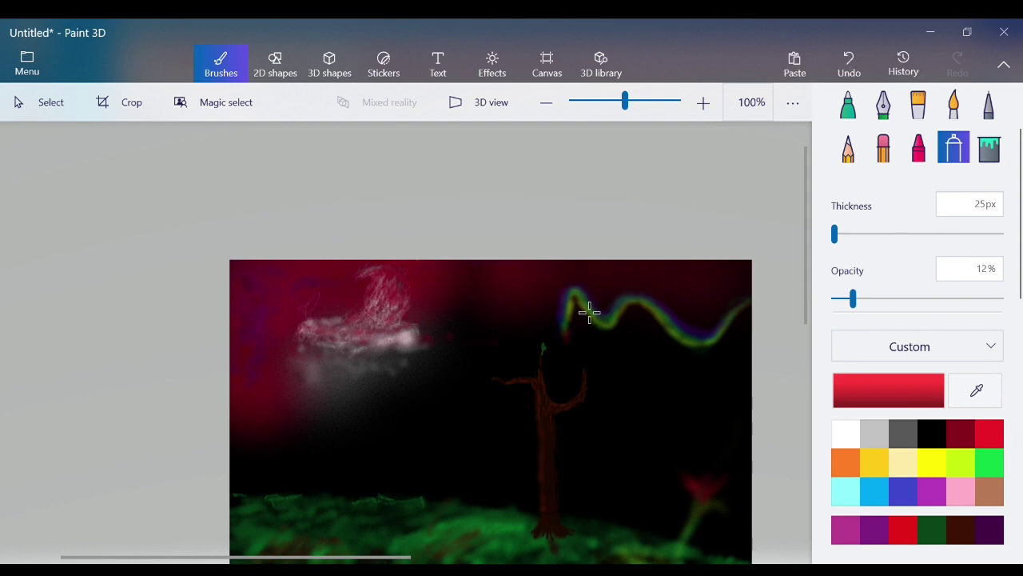
{"action": "mouse_move", "coordinate": [583, 331]}
{"action": "left_mouse_down"}
{"action": "mouse_move", "coordinate": [700, 369]}
{"action": "mouse_move", "coordinate": [589, 317]}
{"action": "mouse_move", "coordinate": [616, 339]}
{"action": "left_mouse_up"}
{"action": "left_click", "coordinate": [846, 64]}
Spray red along the wavy band's underside at 25 px thickness and 4% opacity, undoing and repeating strokes
{"action": "left_click_drag", "start_coordinate": [853, 299], "coordinate": [837, 300]}
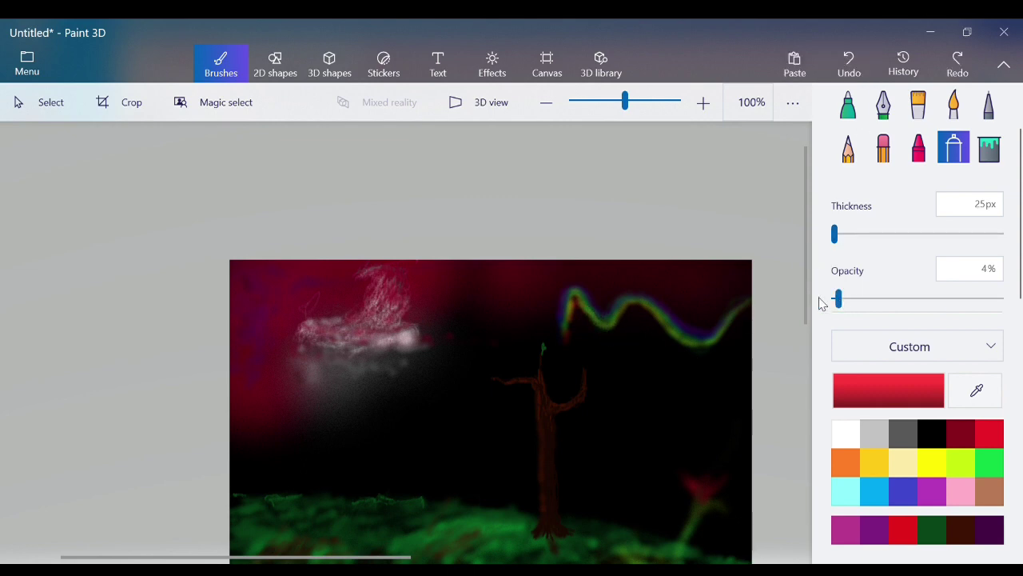
{"action": "left_click_drag", "start_coordinate": [600, 323], "coordinate": [608, 347]}
{"action": "left_click", "coordinate": [847, 64]}
{"action": "left_click", "coordinate": [704, 102]}
{"action": "left_click_drag", "start_coordinate": [452, 554], "coordinate": [622, 556]}
{"action": "mouse_move", "coordinate": [477, 310]}
{"action": "left_mouse_down"}
{"action": "mouse_move", "coordinate": [506, 341]}
{"action": "mouse_move", "coordinate": [551, 316]}
{"action": "left_mouse_up"}
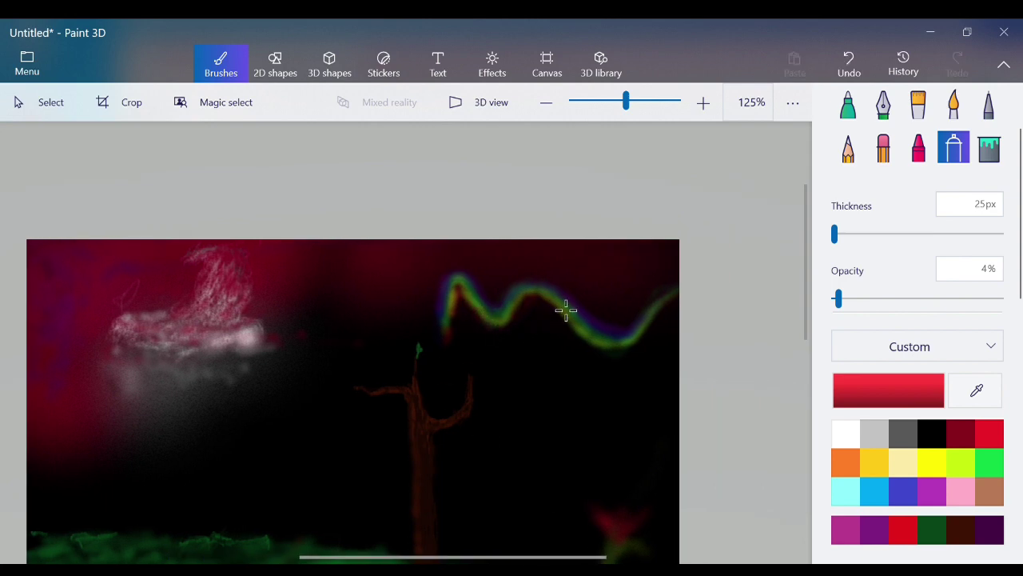
{"action": "left_click", "coordinate": [849, 64]}
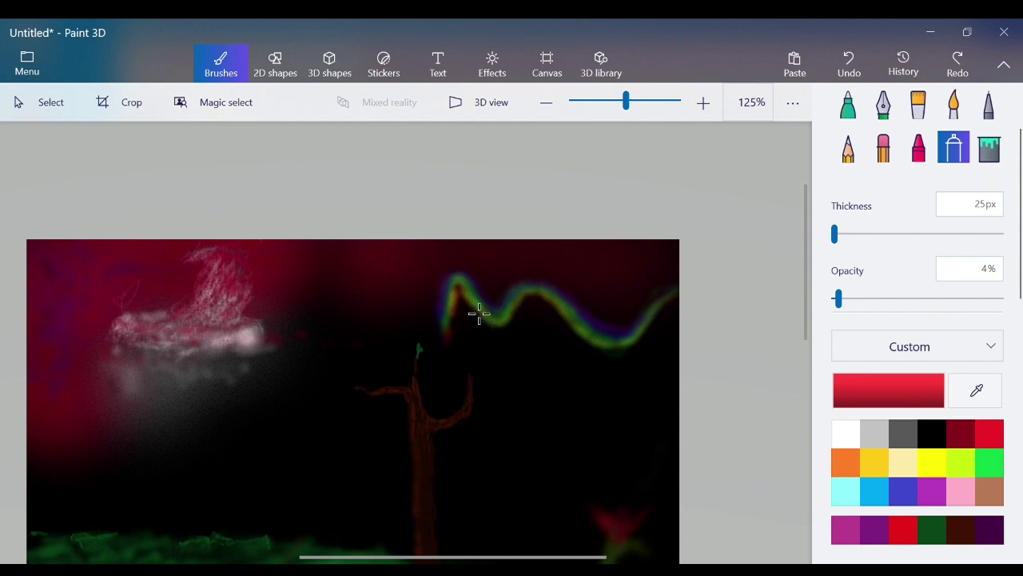
{"action": "mouse_move", "coordinate": [472, 313]}
{"action": "left_mouse_down"}
{"action": "mouse_move", "coordinate": [500, 334]}
{"action": "mouse_move", "coordinate": [530, 333]}
{"action": "mouse_move", "coordinate": [521, 338]}
{"action": "mouse_move", "coordinate": [534, 316]}
{"action": "left_mouse_up"}
{"action": "left_click", "coordinate": [852, 62]}
Shade beneath the wavy band with a dark red pencil at 5 px thickness and 9% opacity, undoing the first stroke
{"action": "left_click", "coordinate": [852, 163]}
{"action": "left_click", "coordinate": [961, 435]}
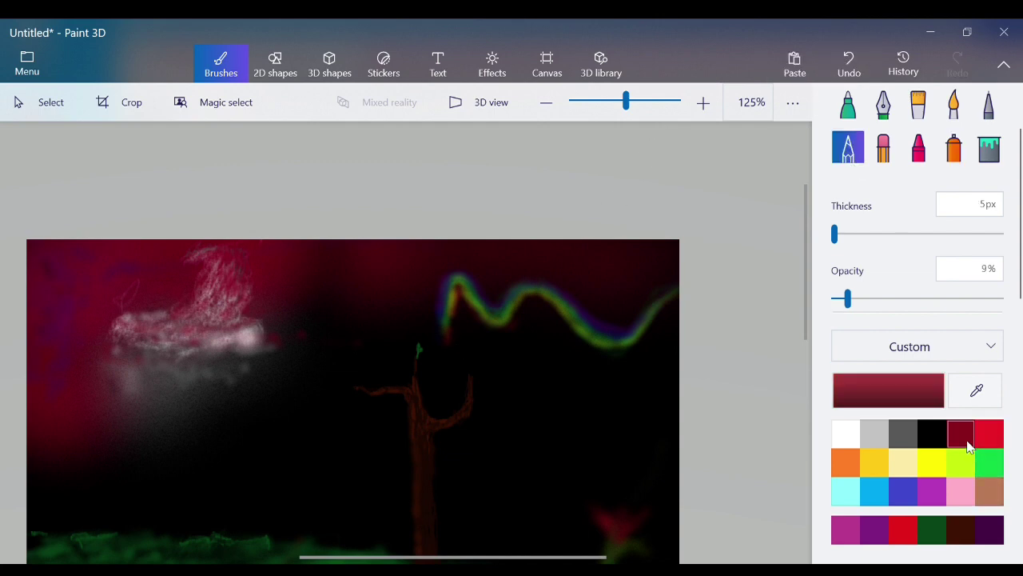
{"action": "left_click_drag", "start_coordinate": [453, 389], "coordinate": [462, 348]}
{"action": "left_click", "coordinate": [849, 63]}
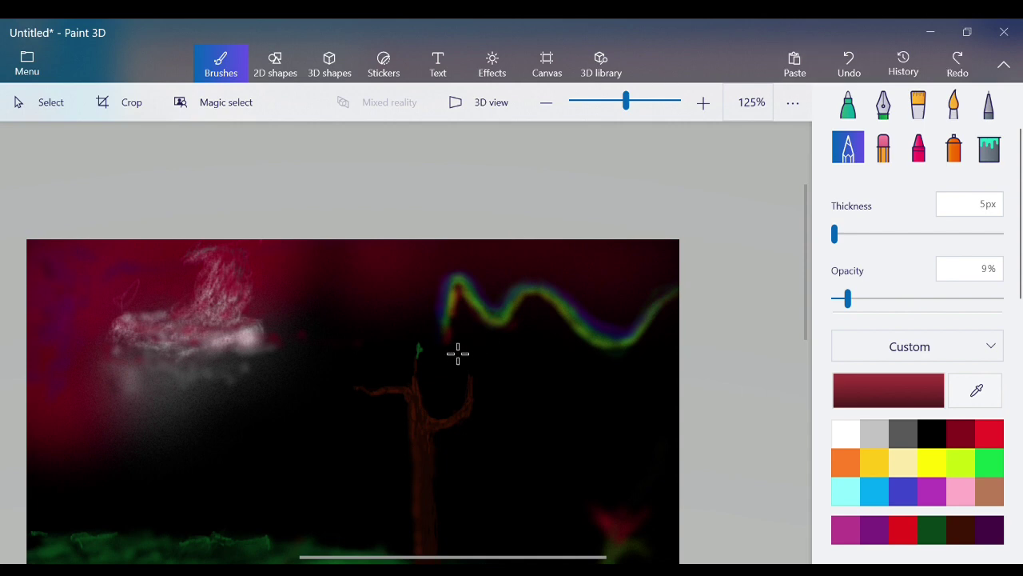
{"action": "left_click_drag", "start_coordinate": [458, 352], "coordinate": [459, 329]}
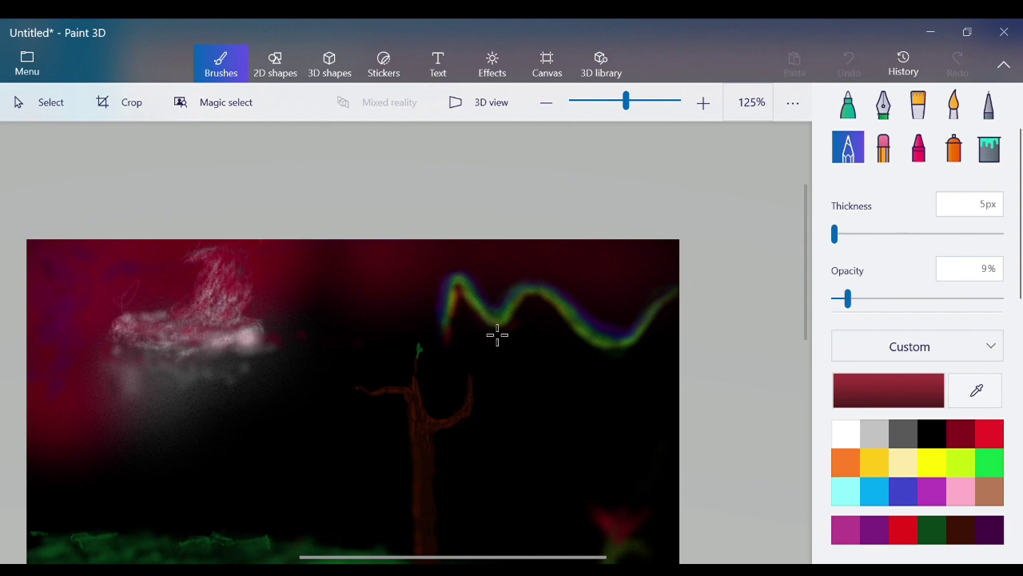
{"action": "mouse_move", "coordinate": [496, 334]}
{"action": "left_mouse_down"}
{"action": "mouse_move", "coordinate": [491, 323]}
{"action": "mouse_move", "coordinate": [606, 339]}
{"action": "left_mouse_up"}
{"action": "left_click_drag", "start_coordinate": [544, 308], "coordinate": [585, 339]}
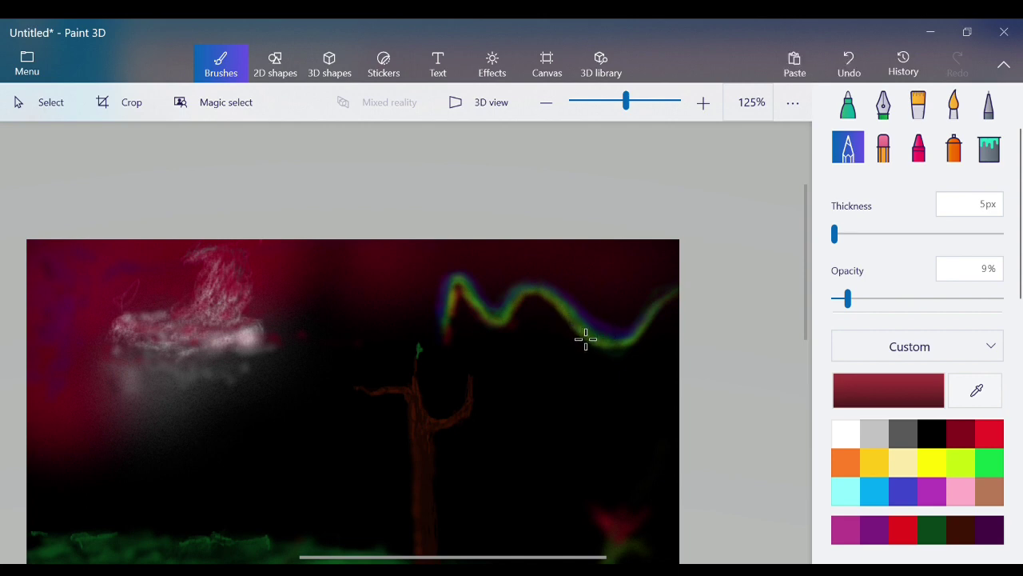
Darken the wavy band's lower edge and left end with a black pencil at 5 px thickness and 9% opacity
{"action": "left_click", "coordinate": [932, 434]}
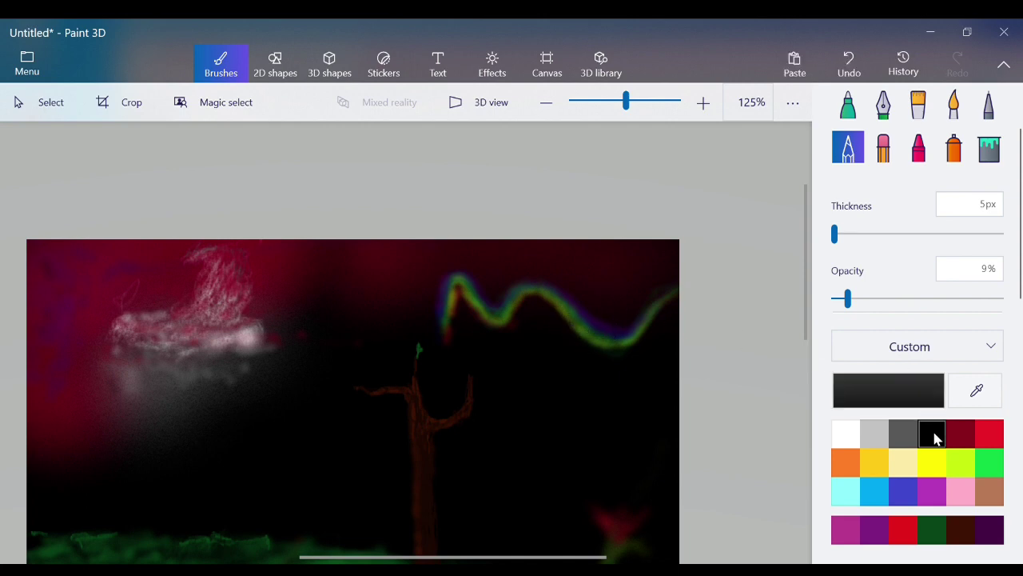
{"action": "mouse_move", "coordinate": [473, 292]}
{"action": "left_mouse_down"}
{"action": "mouse_move", "coordinate": [503, 331]}
{"action": "mouse_move", "coordinate": [521, 318]}
{"action": "left_mouse_up"}
{"action": "left_click", "coordinate": [485, 311]}
{"action": "mouse_move", "coordinate": [521, 318]}
{"action": "left_mouse_down"}
{"action": "mouse_move", "coordinate": [535, 301]}
{"action": "mouse_move", "coordinate": [564, 307]}
{"action": "left_mouse_up"}
{"action": "mouse_move", "coordinate": [564, 307]}
{"action": "left_mouse_down"}
{"action": "mouse_move", "coordinate": [615, 347]}
{"action": "mouse_move", "coordinate": [640, 349]}
{"action": "mouse_move", "coordinate": [662, 331]}
{"action": "mouse_move", "coordinate": [626, 350]}
{"action": "mouse_move", "coordinate": [600, 345]}
{"action": "mouse_move", "coordinate": [636, 332]}
{"action": "left_mouse_up"}
{"action": "mouse_move", "coordinate": [459, 321]}
{"action": "left_mouse_down"}
{"action": "mouse_move", "coordinate": [460, 308]}
{"action": "mouse_move", "coordinate": [453, 318]}
{"action": "mouse_move", "coordinate": [465, 347]}
{"action": "left_mouse_up"}
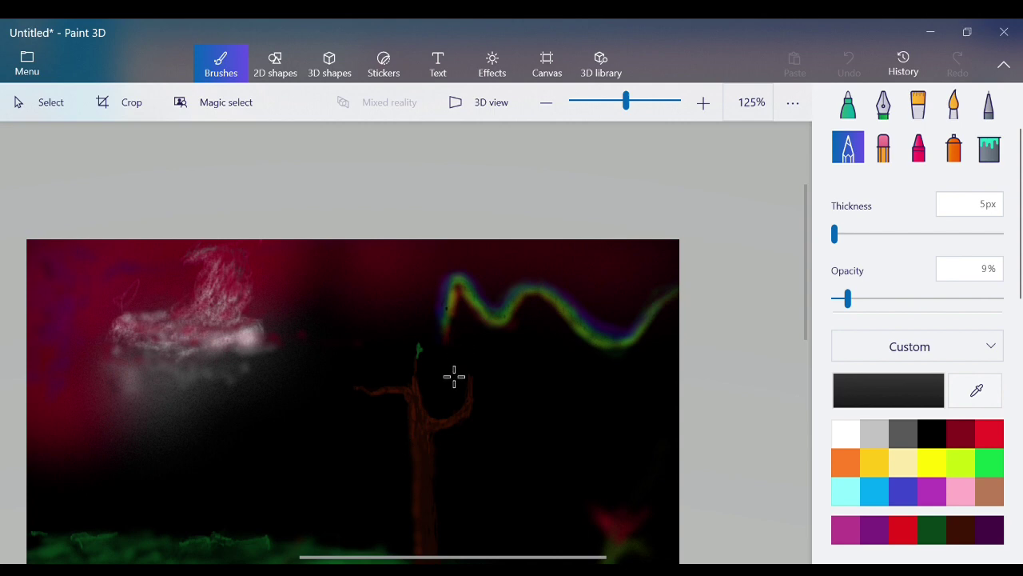
{"action": "mouse_move", "coordinate": [479, 392]}
{"action": "left_mouse_down"}
{"action": "mouse_move", "coordinate": [469, 342]}
{"action": "mouse_move", "coordinate": [463, 393]}
{"action": "mouse_move", "coordinate": [464, 338]}
{"action": "mouse_move", "coordinate": [462, 365]}
{"action": "left_mouse_up"}
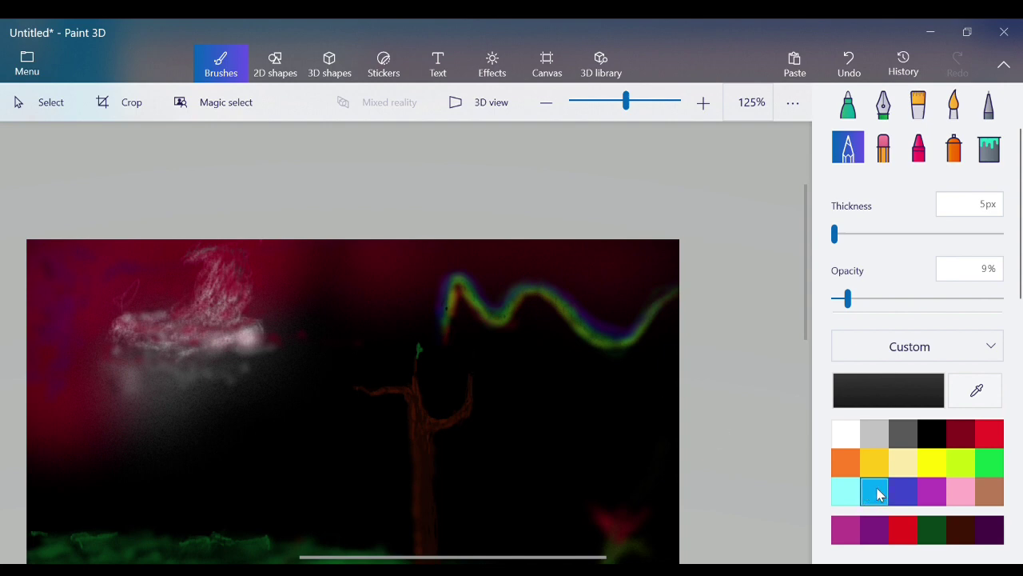
{"action": "left_click_drag", "start_coordinate": [452, 355], "coordinate": [471, 323]}
Darken around the wavy band's peaks and dips with the black pencil at 6 px thickness, undoing the last stroke
{"action": "left_click", "coordinate": [704, 102]}
{"action": "scroll", "coordinate": [658, 187], "scroll_direction": "up", "scroll_amount": 3}
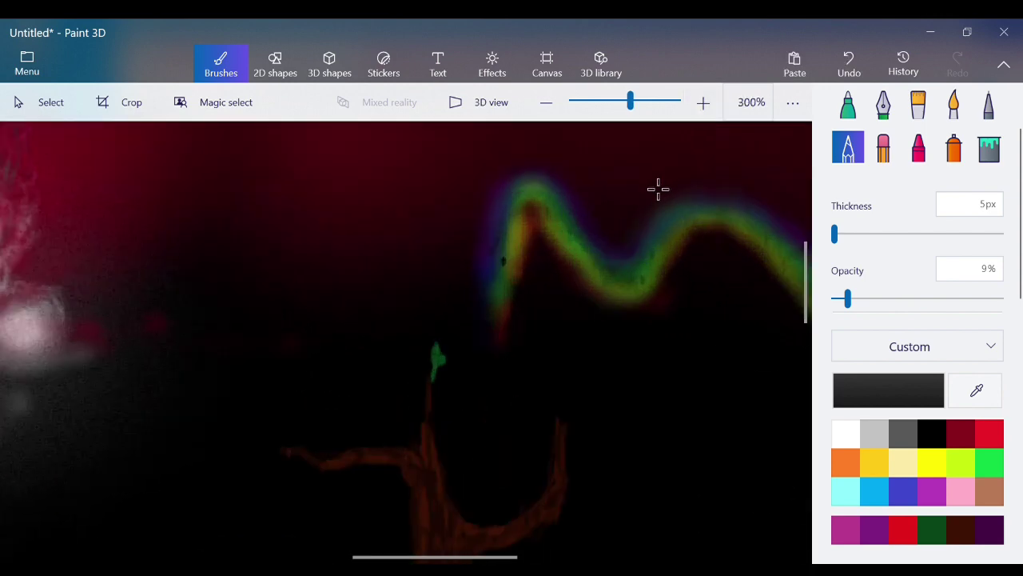
{"action": "mouse_move", "coordinate": [658, 187]}
{"action": "left_mouse_down"}
{"action": "mouse_move", "coordinate": [542, 284]}
{"action": "mouse_move", "coordinate": [544, 224]}
{"action": "mouse_move", "coordinate": [548, 264]}
{"action": "mouse_move", "coordinate": [541, 231]}
{"action": "mouse_move", "coordinate": [567, 293]}
{"action": "mouse_move", "coordinate": [544, 281]}
{"action": "left_mouse_up"}
{"action": "left_click", "coordinate": [868, 234]}
{"action": "mouse_move", "coordinate": [665, 338]}
{"action": "left_mouse_down"}
{"action": "mouse_move", "coordinate": [691, 305]}
{"action": "mouse_move", "coordinate": [666, 345]}
{"action": "mouse_move", "coordinate": [671, 334]}
{"action": "mouse_move", "coordinate": [661, 383]}
{"action": "mouse_move", "coordinate": [691, 295]}
{"action": "mouse_move", "coordinate": [662, 348]}
{"action": "mouse_move", "coordinate": [672, 325]}
{"action": "mouse_move", "coordinate": [660, 326]}
{"action": "mouse_move", "coordinate": [683, 306]}
{"action": "left_mouse_up"}
{"action": "mouse_move", "coordinate": [682, 358]}
{"action": "left_mouse_down"}
{"action": "mouse_move", "coordinate": [550, 296]}
{"action": "mouse_move", "coordinate": [559, 292]}
{"action": "mouse_move", "coordinate": [573, 313]}
{"action": "left_mouse_up"}
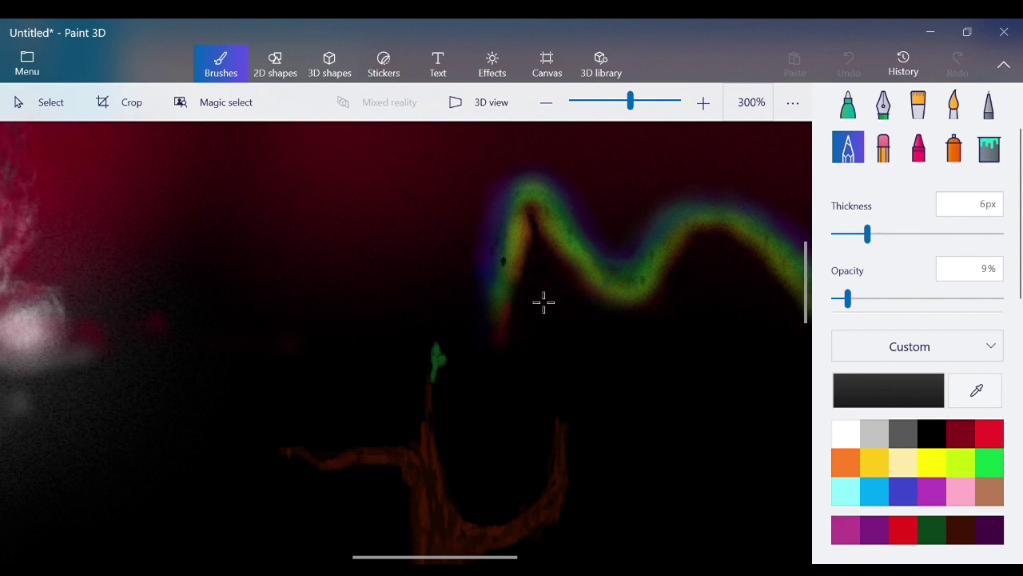
{"action": "left_click_drag", "start_coordinate": [545, 258], "coordinate": [549, 302]}
{"action": "mouse_move", "coordinate": [476, 247]}
{"action": "left_mouse_down"}
{"action": "mouse_move", "coordinate": [515, 177]}
{"action": "mouse_move", "coordinate": [501, 224]}
{"action": "left_mouse_up"}
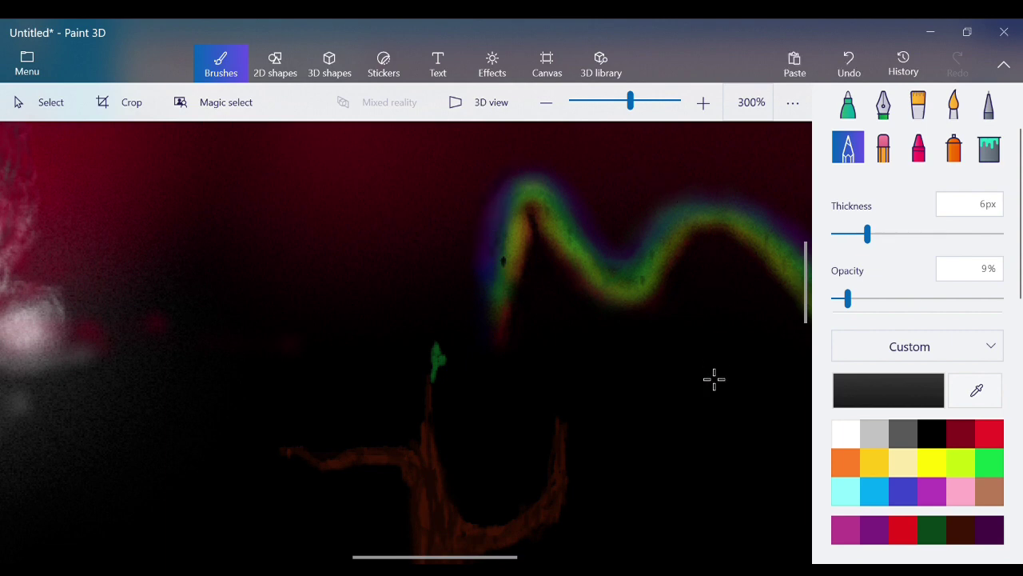
{"action": "left_click", "coordinate": [849, 65]}
Spray purple over the smoke and cloud at 25 px thickness and 4% opacity
{"action": "left_click", "coordinate": [546, 103]}
{"action": "left_click", "coordinate": [546, 102]}
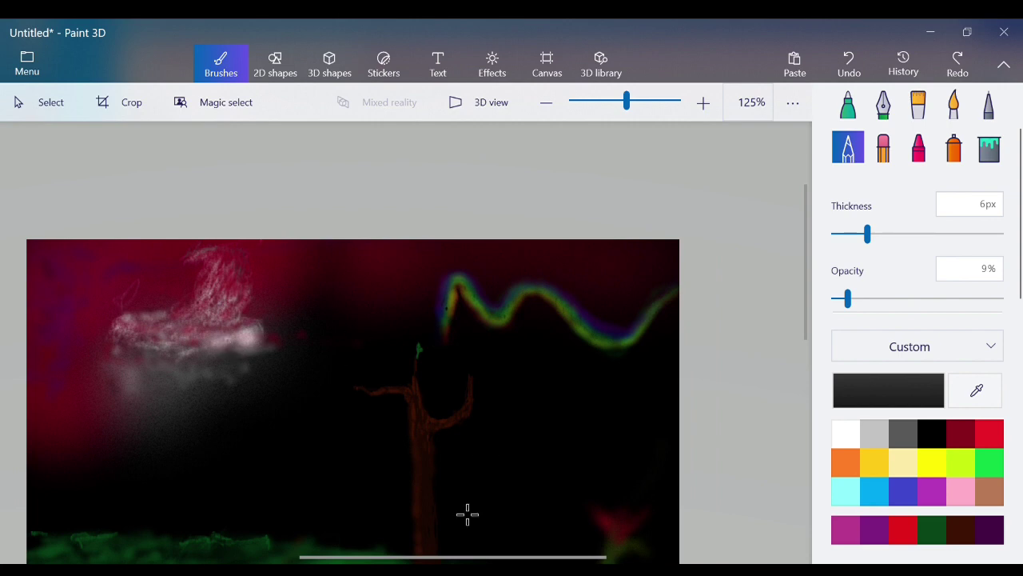
{"action": "left_click_drag", "start_coordinate": [483, 560], "coordinate": [404, 560]}
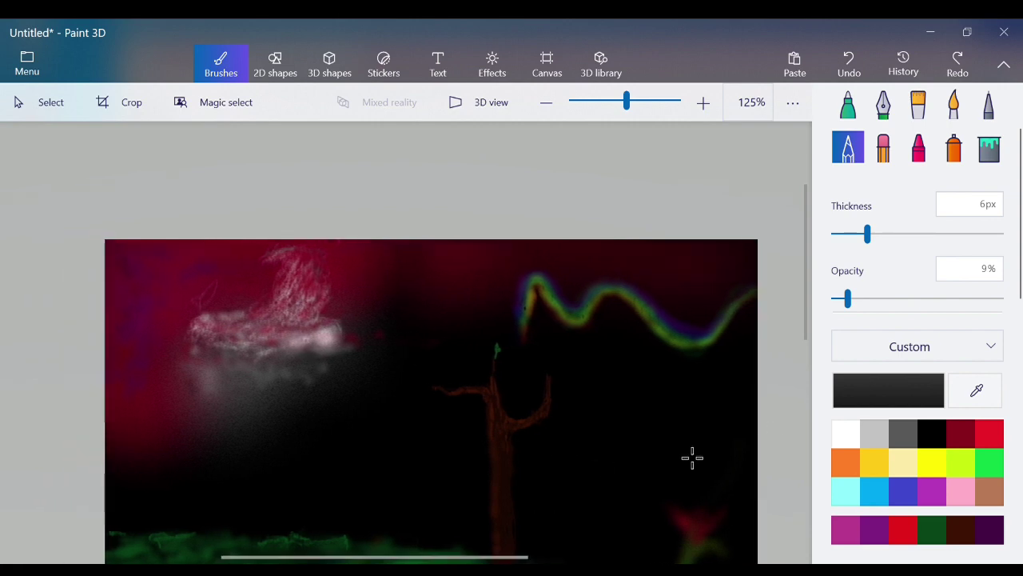
{"action": "left_click", "coordinate": [951, 158]}
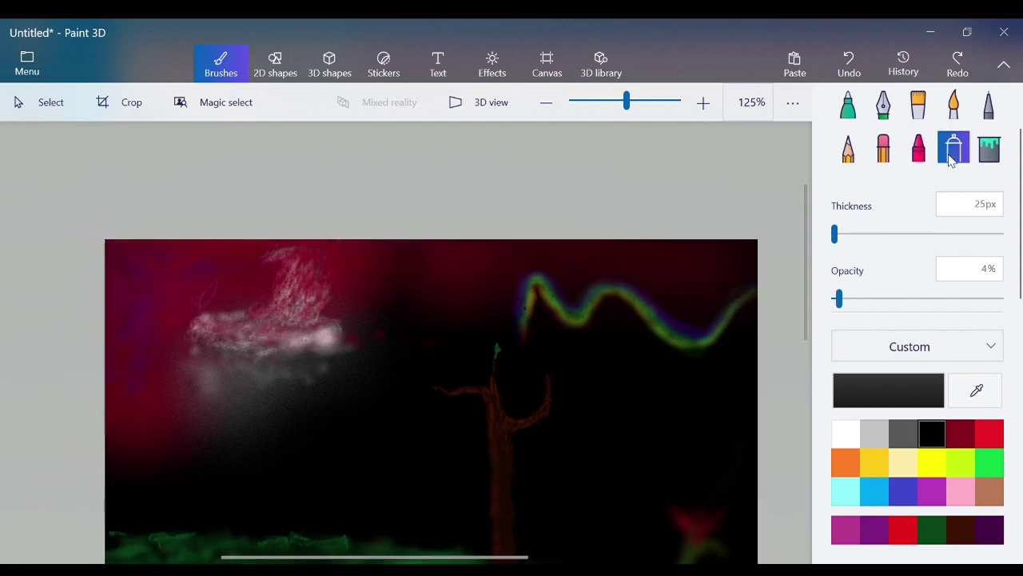
{"action": "left_click", "coordinate": [874, 530]}
{"action": "mouse_move", "coordinate": [309, 288]}
{"action": "left_mouse_down"}
{"action": "mouse_move", "coordinate": [328, 305]}
{"action": "mouse_move", "coordinate": [336, 278]}
{"action": "mouse_move", "coordinate": [315, 279]}
{"action": "mouse_move", "coordinate": [325, 312]}
{"action": "mouse_move", "coordinate": [315, 299]}
{"action": "mouse_move", "coordinate": [303, 309]}
{"action": "mouse_move", "coordinate": [314, 317]}
{"action": "mouse_move", "coordinate": [345, 304]}
{"action": "mouse_move", "coordinate": [308, 313]}
{"action": "mouse_move", "coordinate": [295, 305]}
{"action": "mouse_move", "coordinate": [307, 285]}
{"action": "mouse_move", "coordinate": [283, 324]}
{"action": "mouse_move", "coordinate": [305, 356]}
{"action": "mouse_move", "coordinate": [276, 391]}
{"action": "mouse_move", "coordinate": [241, 348]}
{"action": "left_mouse_up"}
Spray white highlights over the cloud and the sky below it, undoing and redoing the stroke
{"action": "left_click", "coordinate": [846, 433]}
{"action": "mouse_move", "coordinate": [270, 309]}
{"action": "left_mouse_down"}
{"action": "mouse_move", "coordinate": [304, 279]}
{"action": "mouse_move", "coordinate": [255, 326]}
{"action": "mouse_move", "coordinate": [308, 316]}
{"action": "mouse_move", "coordinate": [324, 326]}
{"action": "mouse_move", "coordinate": [239, 340]}
{"action": "mouse_move", "coordinate": [201, 330]}
{"action": "mouse_move", "coordinate": [219, 302]}
{"action": "mouse_move", "coordinate": [208, 296]}
{"action": "mouse_move", "coordinate": [211, 338]}
{"action": "mouse_move", "coordinate": [221, 297]}
{"action": "mouse_move", "coordinate": [257, 275]}
{"action": "mouse_move", "coordinate": [273, 298]}
{"action": "mouse_move", "coordinate": [245, 334]}
{"action": "mouse_move", "coordinate": [195, 335]}
{"action": "mouse_move", "coordinate": [213, 345]}
{"action": "mouse_move", "coordinate": [189, 333]}
{"action": "mouse_move", "coordinate": [190, 349]}
{"action": "mouse_move", "coordinate": [226, 339]}
{"action": "mouse_move", "coordinate": [247, 353]}
{"action": "mouse_move", "coordinate": [227, 373]}
{"action": "mouse_move", "coordinate": [325, 355]}
{"action": "mouse_move", "coordinate": [269, 368]}
{"action": "mouse_move", "coordinate": [272, 400]}
{"action": "mouse_move", "coordinate": [228, 429]}
{"action": "left_mouse_up"}
{"action": "left_click", "coordinate": [849, 63]}
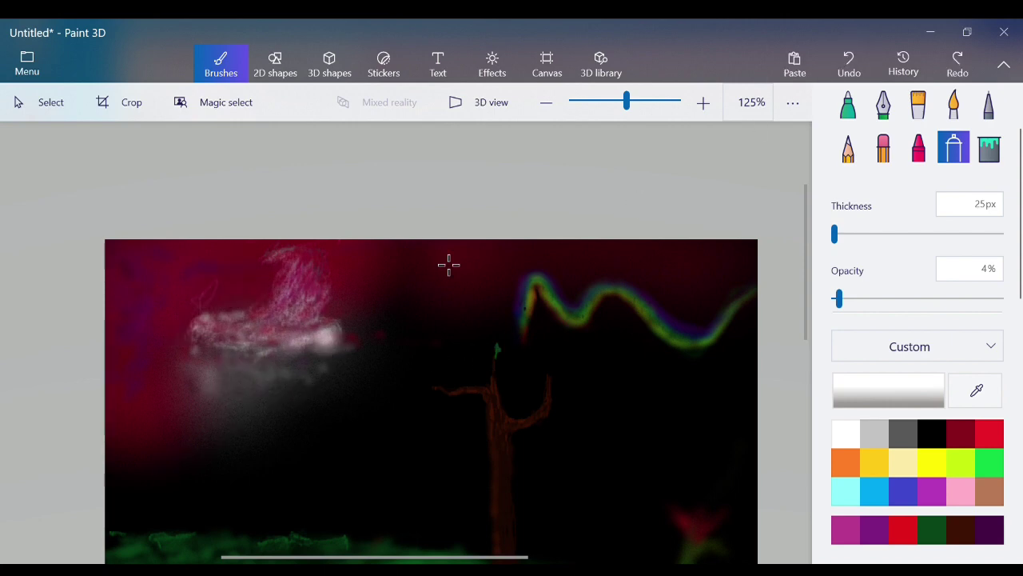
{"action": "left_click", "coordinate": [953, 57]}
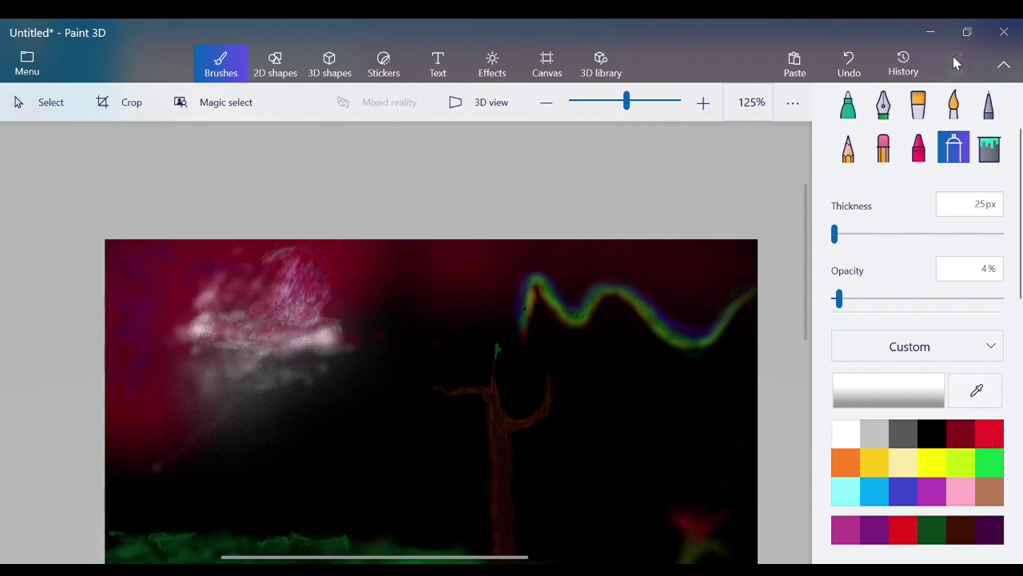
Spray black at 4% opacity over the stray white spot and across the red sky around and below the cloud
{"action": "left_click", "coordinate": [931, 434]}
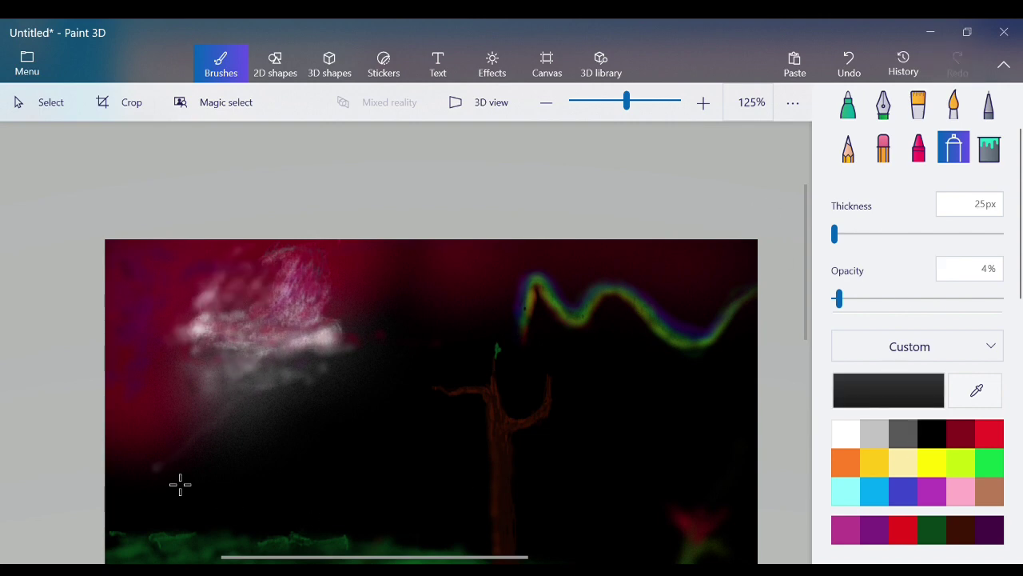
{"action": "left_click_drag", "start_coordinate": [167, 480], "coordinate": [160, 478]}
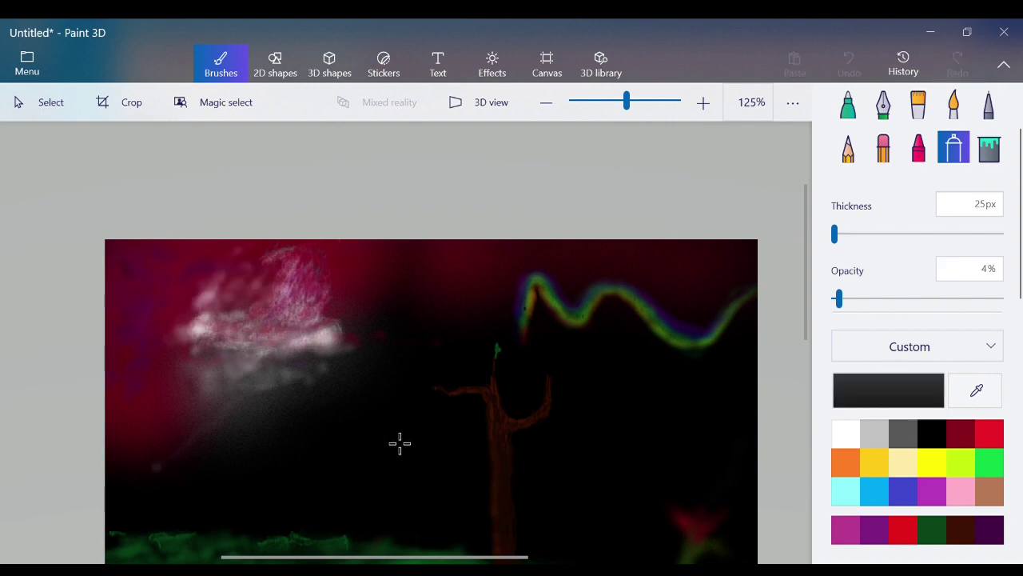
{"action": "mouse_move", "coordinate": [400, 444]}
{"action": "left_mouse_down"}
{"action": "mouse_move", "coordinate": [760, 490]}
{"action": "mouse_move", "coordinate": [162, 466]}
{"action": "mouse_move", "coordinate": [172, 488]}
{"action": "mouse_move", "coordinate": [183, 477]}
{"action": "left_mouse_up"}
{"action": "mouse_move", "coordinate": [169, 440]}
{"action": "left_mouse_down"}
{"action": "mouse_move", "coordinate": [141, 434]}
{"action": "mouse_move", "coordinate": [148, 416]}
{"action": "left_mouse_up"}
{"action": "mouse_move", "coordinate": [119, 368]}
{"action": "left_mouse_down"}
{"action": "mouse_move", "coordinate": [221, 399]}
{"action": "mouse_move", "coordinate": [238, 455]}
{"action": "left_mouse_up"}
{"action": "mouse_move", "coordinate": [294, 380]}
{"action": "left_mouse_down"}
{"action": "mouse_move", "coordinate": [259, 397]}
{"action": "mouse_move", "coordinate": [259, 408]}
{"action": "left_mouse_up"}
{"action": "mouse_move", "coordinate": [187, 434]}
{"action": "left_mouse_down"}
{"action": "mouse_move", "coordinate": [197, 434]}
{"action": "mouse_move", "coordinate": [176, 471]}
{"action": "left_mouse_up"}
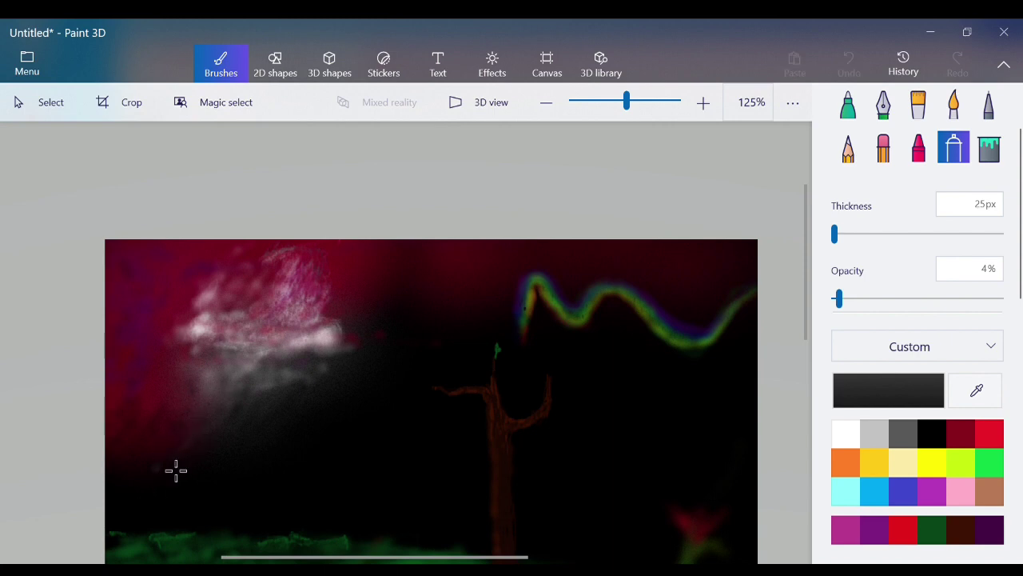
{"action": "left_click_drag", "start_coordinate": [146, 409], "coordinate": [131, 400]}
{"action": "mouse_move", "coordinate": [194, 270]}
{"action": "left_mouse_down"}
{"action": "mouse_move", "coordinate": [183, 296]}
{"action": "mouse_move", "coordinate": [216, 291]}
{"action": "left_mouse_up"}
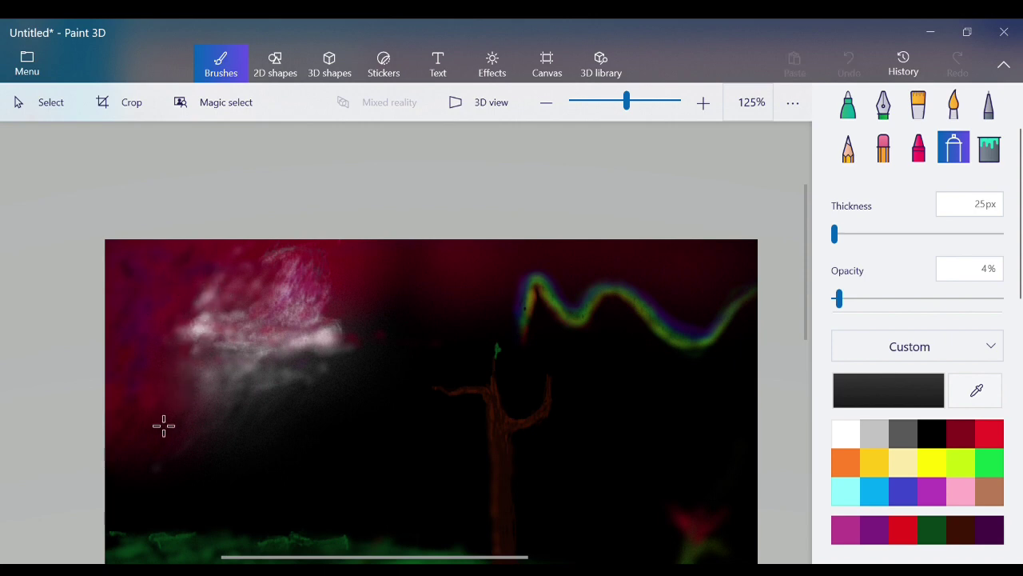
{"action": "mouse_move", "coordinate": [183, 405]}
{"action": "left_mouse_down"}
{"action": "mouse_move", "coordinate": [192, 379]}
{"action": "mouse_move", "coordinate": [187, 388]}
{"action": "mouse_move", "coordinate": [173, 379]}
{"action": "mouse_move", "coordinate": [172, 361]}
{"action": "left_mouse_up"}
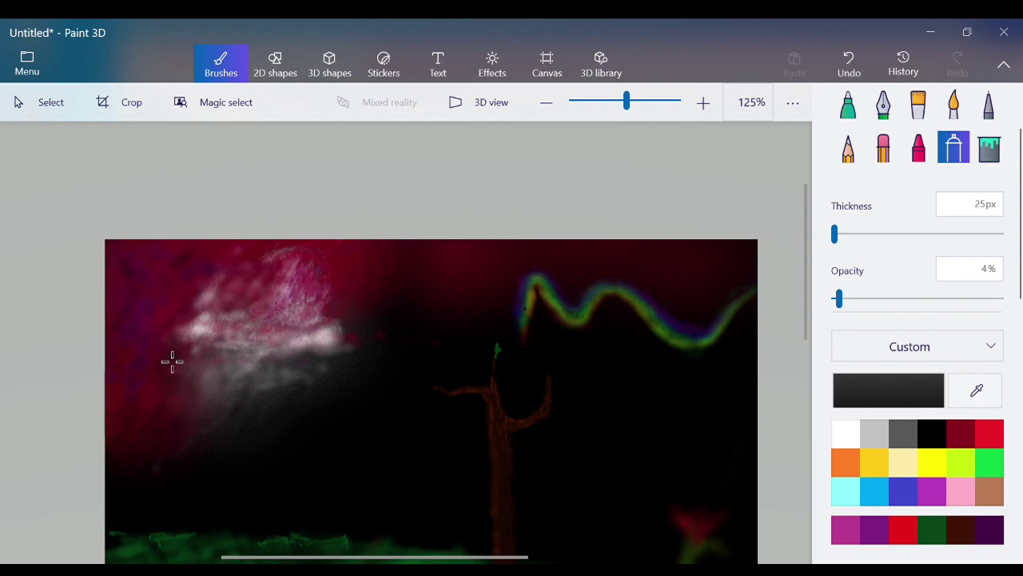
Spray light gray haze below the cloud and tone it down with black spray
{"action": "left_click", "coordinate": [879, 439]}
{"action": "mouse_move", "coordinate": [142, 402]}
{"action": "left_mouse_down"}
{"action": "mouse_move", "coordinate": [135, 428]}
{"action": "mouse_move", "coordinate": [167, 404]}
{"action": "mouse_move", "coordinate": [169, 425]}
{"action": "mouse_move", "coordinate": [195, 395]}
{"action": "mouse_move", "coordinate": [181, 357]}
{"action": "mouse_move", "coordinate": [173, 398]}
{"action": "mouse_move", "coordinate": [188, 339]}
{"action": "mouse_move", "coordinate": [179, 380]}
{"action": "mouse_move", "coordinate": [218, 376]}
{"action": "mouse_move", "coordinate": [242, 398]}
{"action": "mouse_move", "coordinate": [276, 381]}
{"action": "mouse_move", "coordinate": [268, 414]}
{"action": "left_mouse_up"}
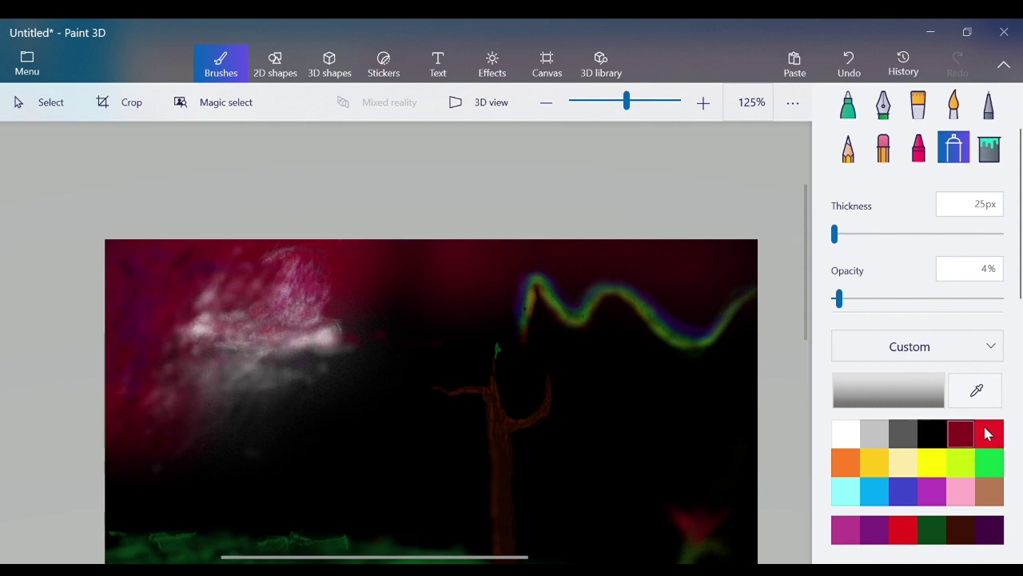
{"action": "left_click", "coordinate": [931, 433]}
{"action": "mouse_move", "coordinate": [199, 360]}
{"action": "left_mouse_down"}
{"action": "mouse_move", "coordinate": [278, 359]}
{"action": "mouse_move", "coordinate": [175, 370]}
{"action": "mouse_move", "coordinate": [260, 366]}
{"action": "mouse_move", "coordinate": [236, 370]}
{"action": "left_mouse_up"}
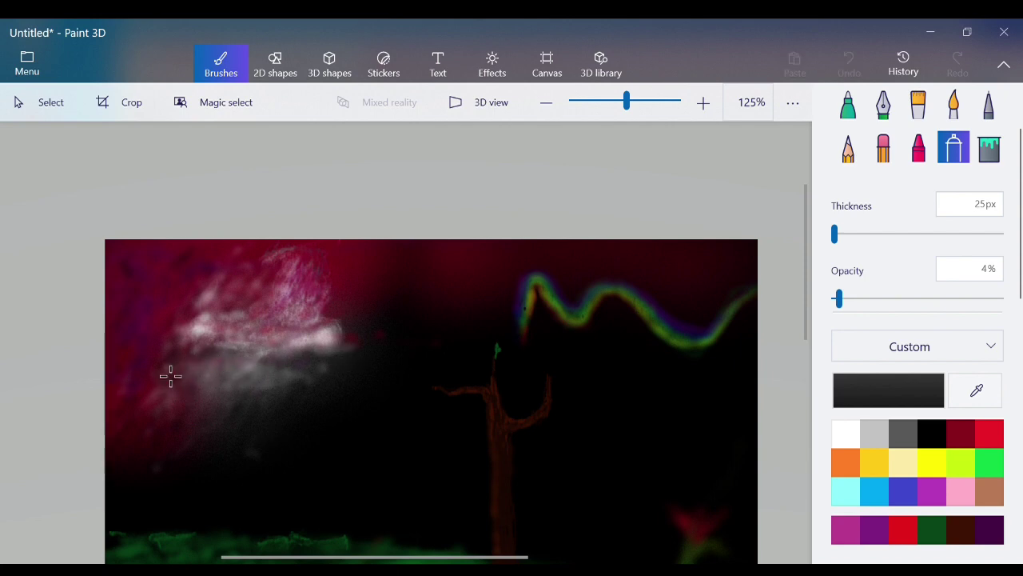
{"action": "left_click_drag", "start_coordinate": [170, 376], "coordinate": [268, 348]}
{"action": "mouse_move", "coordinate": [304, 452]}
{"action": "left_mouse_down"}
{"action": "mouse_move", "coordinate": [312, 405]}
{"action": "mouse_move", "coordinate": [352, 376]}
{"action": "mouse_move", "coordinate": [333, 388]}
{"action": "mouse_move", "coordinate": [342, 376]}
{"action": "mouse_move", "coordinate": [344, 388]}
{"action": "mouse_move", "coordinate": [370, 371]}
{"action": "mouse_move", "coordinate": [326, 372]}
{"action": "mouse_move", "coordinate": [368, 389]}
{"action": "mouse_move", "coordinate": [239, 452]}
{"action": "mouse_move", "coordinate": [272, 459]}
{"action": "mouse_move", "coordinate": [271, 490]}
{"action": "mouse_move", "coordinate": [269, 474]}
{"action": "mouse_move", "coordinate": [368, 448]}
{"action": "left_mouse_up"}
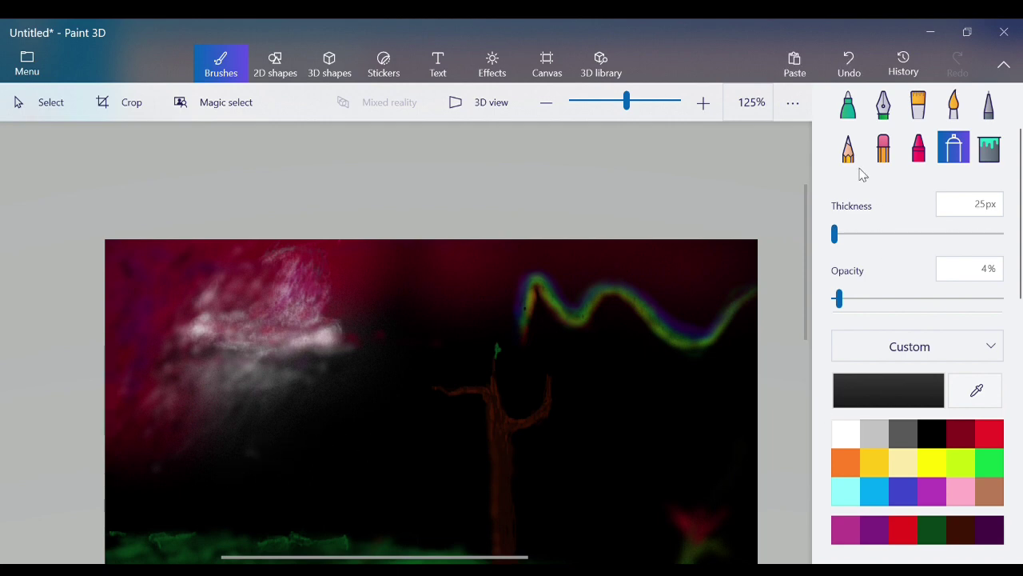
Shade and reshape the red flower's petals with a dark red pencil at 6 px thickness and 9% opacity, undoing the first attempts
{"action": "left_click", "coordinate": [849, 147]}
{"action": "left_click", "coordinate": [962, 436]}
{"action": "left_click_drag", "start_coordinate": [674, 527], "coordinate": [702, 529]}
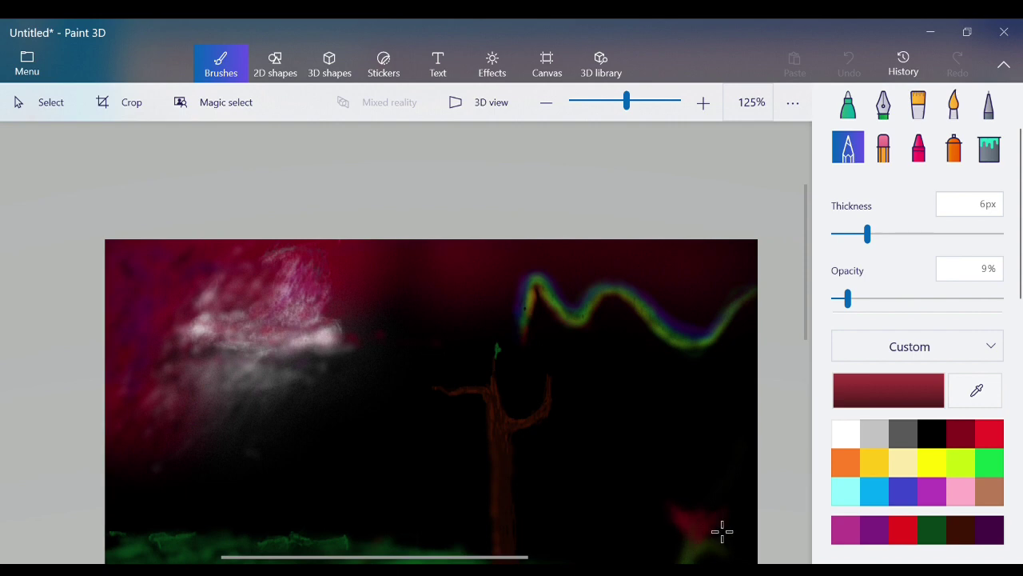
{"action": "left_click_drag", "start_coordinate": [722, 531], "coordinate": [722, 544]}
{"action": "left_click_drag", "start_coordinate": [725, 552], "coordinate": [724, 550]}
{"action": "key", "text": "ctrl+z"}
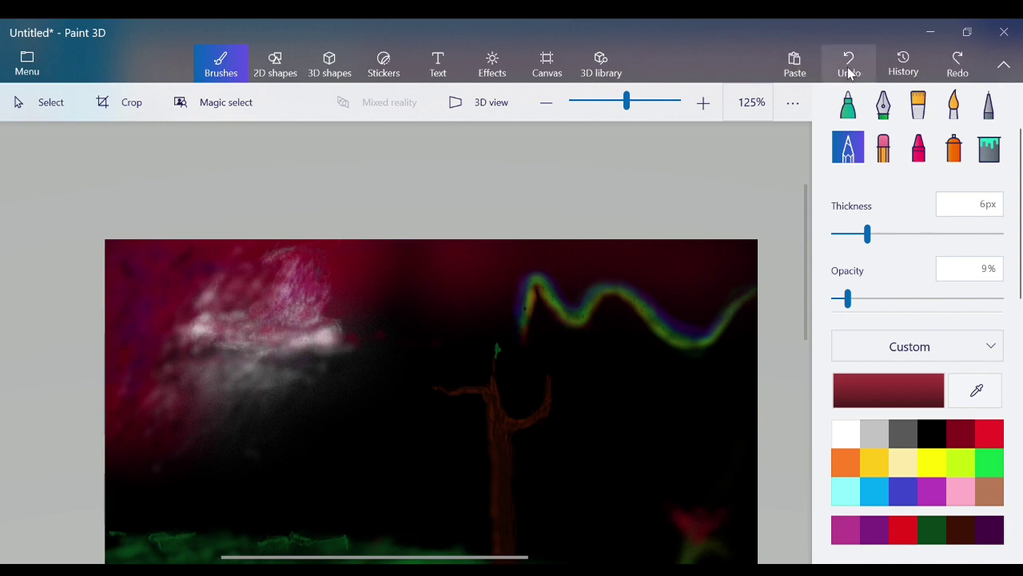
{"action": "left_click_drag", "start_coordinate": [683, 522], "coordinate": [680, 534]}
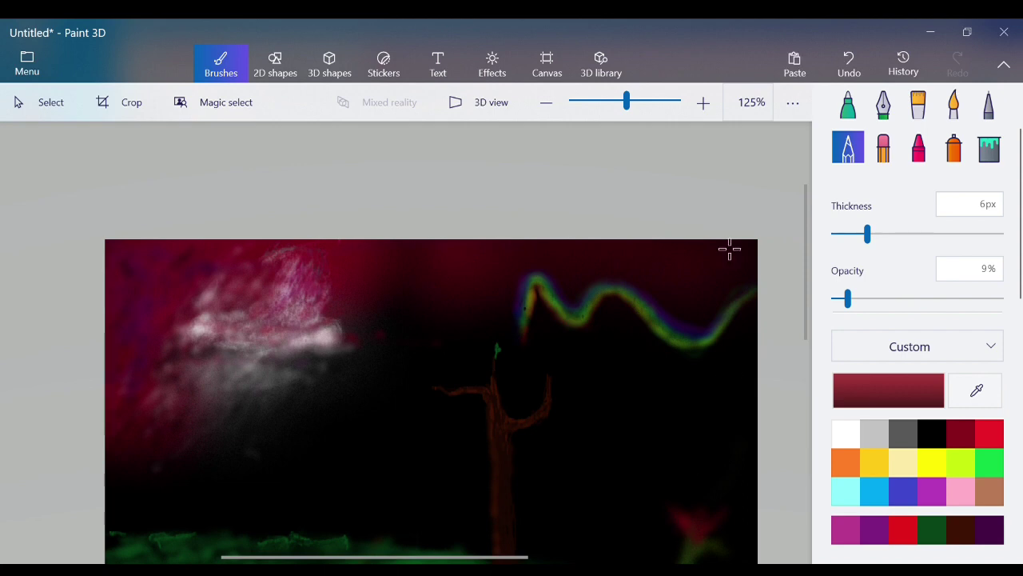
{"action": "left_click", "coordinate": [846, 56]}
{"action": "left_click_drag", "start_coordinate": [804, 258], "coordinate": [809, 398]}
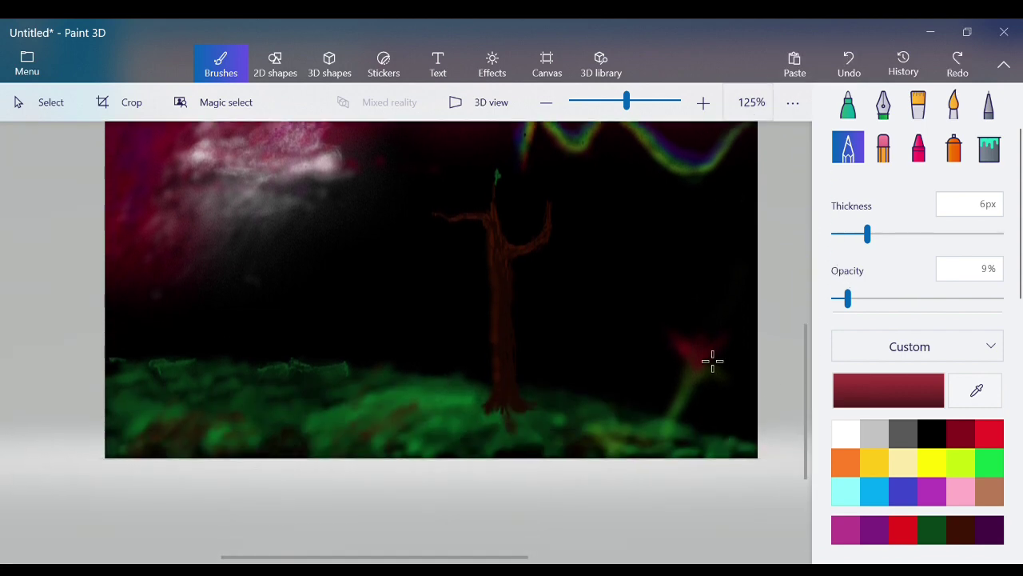
{"action": "left_click_drag", "start_coordinate": [692, 356], "coordinate": [684, 346]}
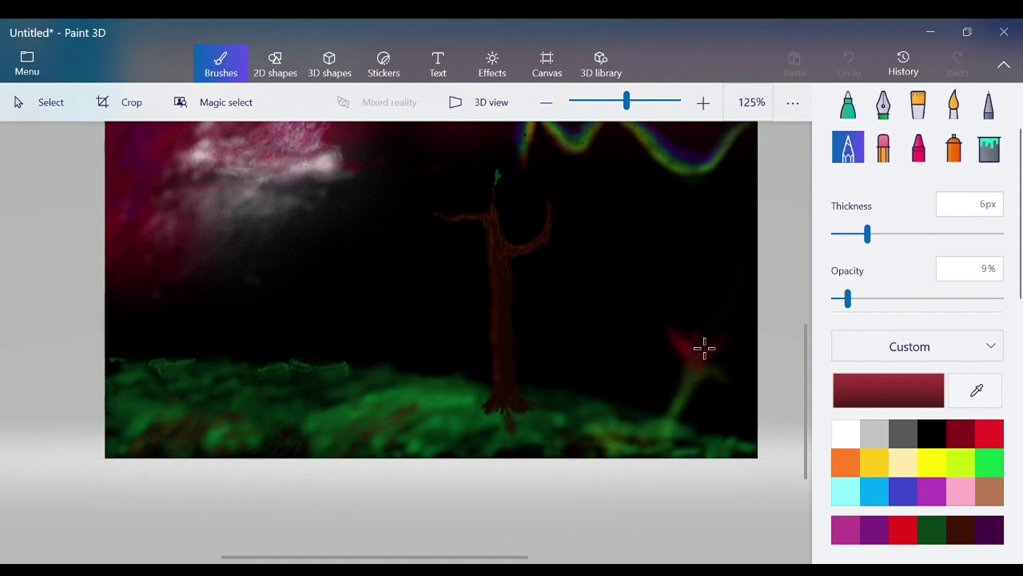
{"action": "mouse_move", "coordinate": [705, 348]}
{"action": "left_mouse_down"}
{"action": "mouse_move", "coordinate": [695, 347]}
{"action": "mouse_move", "coordinate": [726, 349]}
{"action": "mouse_move", "coordinate": [720, 362]}
{"action": "left_mouse_up"}
{"action": "mouse_move", "coordinate": [712, 361]}
{"action": "left_mouse_down"}
{"action": "mouse_move", "coordinate": [725, 426]}
{"action": "mouse_move", "coordinate": [726, 367]}
{"action": "mouse_move", "coordinate": [719, 380]}
{"action": "mouse_move", "coordinate": [728, 365]}
{"action": "mouse_move", "coordinate": [734, 375]}
{"action": "mouse_move", "coordinate": [734, 357]}
{"action": "mouse_move", "coordinate": [660, 357]}
{"action": "mouse_move", "coordinate": [677, 338]}
{"action": "mouse_move", "coordinate": [733, 374]}
{"action": "mouse_move", "coordinate": [722, 373]}
{"action": "mouse_move", "coordinate": [799, 369]}
{"action": "mouse_move", "coordinate": [684, 367]}
{"action": "mouse_move", "coordinate": [693, 397]}
{"action": "left_mouse_up"}
Darken the edges of the red flower and of the aurora's last dip with a black pencil at 6 px thickness and 9% opacity
{"action": "left_click", "coordinate": [929, 432]}
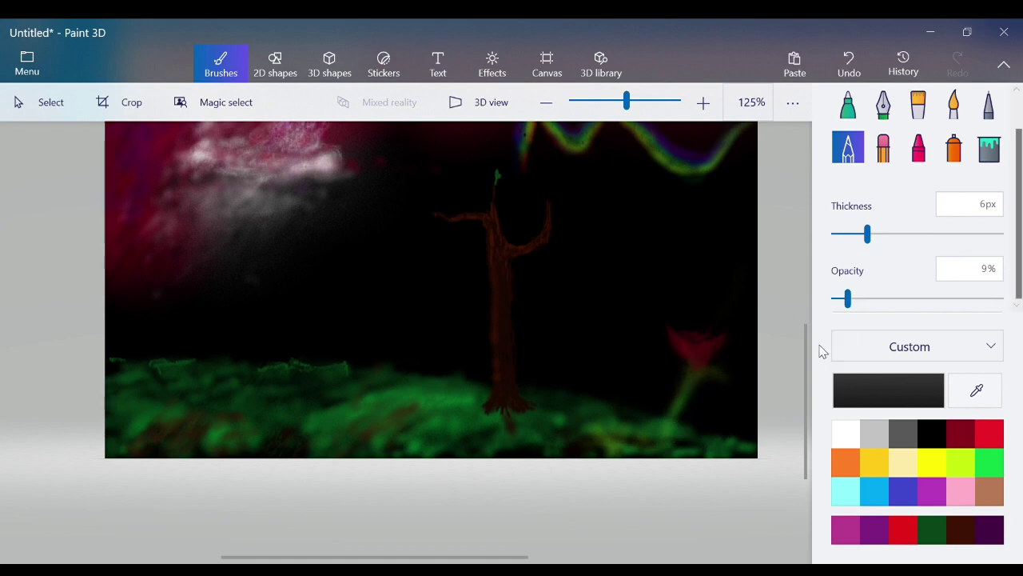
{"action": "left_click_drag", "start_coordinate": [805, 351], "coordinate": [803, 302]}
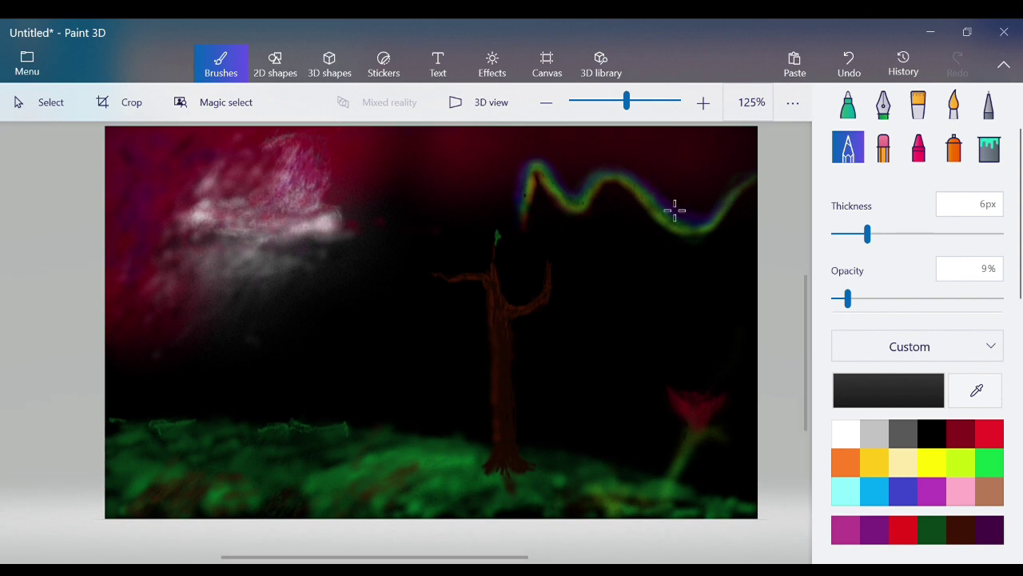
{"action": "left_click_drag", "start_coordinate": [675, 211], "coordinate": [679, 210]}
{"action": "left_click", "coordinate": [704, 102]}
{"action": "left_click_drag", "start_coordinate": [804, 320], "coordinate": [805, 272]}
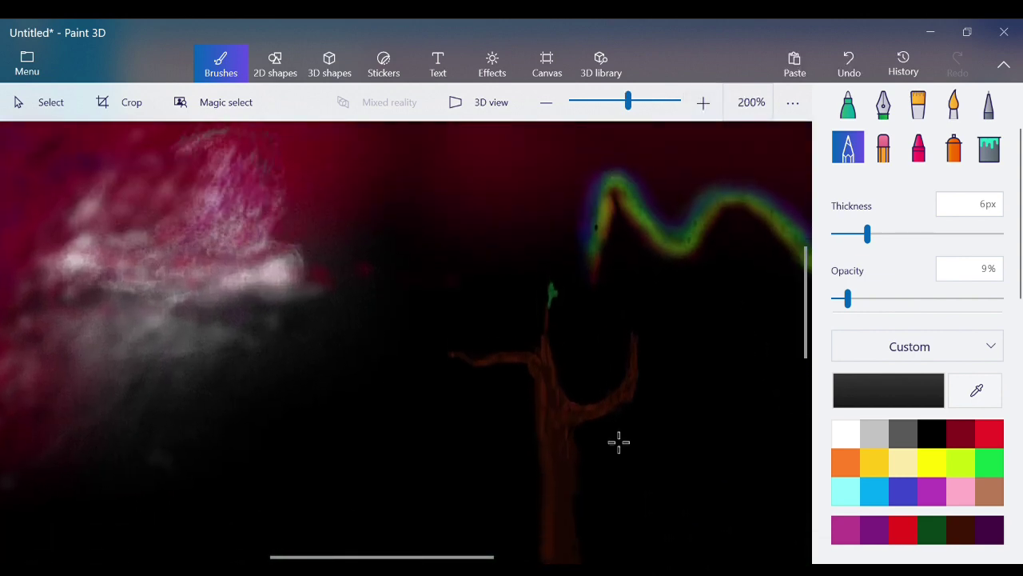
{"action": "mouse_move", "coordinate": [498, 552]}
{"action": "left_mouse_down"}
{"action": "mouse_move", "coordinate": [606, 542]}
{"action": "mouse_move", "coordinate": [620, 552]}
{"action": "left_mouse_up"}
{"action": "mouse_move", "coordinate": [548, 224]}
{"action": "left_mouse_down"}
{"action": "mouse_move", "coordinate": [531, 211]}
{"action": "mouse_move", "coordinate": [591, 259]}
{"action": "left_mouse_up"}
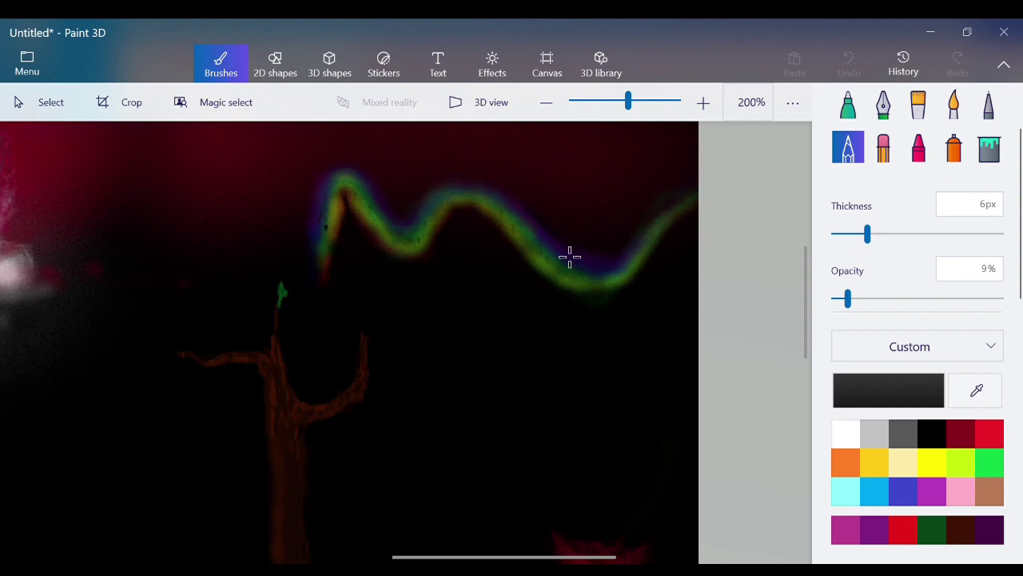
{"action": "mouse_move", "coordinate": [617, 276]}
{"action": "left_mouse_down"}
{"action": "mouse_move", "coordinate": [556, 244]}
{"action": "mouse_move", "coordinate": [589, 270]}
{"action": "mouse_move", "coordinate": [570, 261]}
{"action": "mouse_move", "coordinate": [616, 270]}
{"action": "mouse_move", "coordinate": [603, 271]}
{"action": "mouse_move", "coordinate": [628, 258]}
{"action": "mouse_move", "coordinate": [596, 265]}
{"action": "mouse_move", "coordinate": [625, 266]}
{"action": "mouse_move", "coordinate": [599, 276]}
{"action": "mouse_move", "coordinate": [570, 243]}
{"action": "mouse_move", "coordinate": [599, 266]}
{"action": "left_mouse_up"}
Spray black at 25 px and 4% opacity along the aurora's last dip and its tail at the canvas edge
{"action": "left_click", "coordinate": [954, 147]}
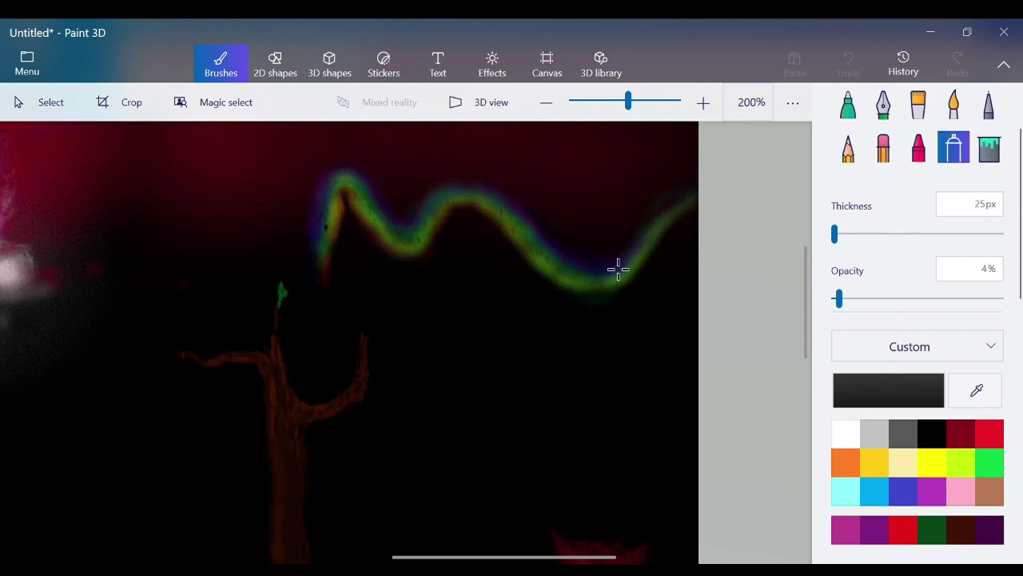
{"action": "left_click_drag", "start_coordinate": [544, 224], "coordinate": [544, 224]}
{"action": "left_click_drag", "start_coordinate": [543, 224], "coordinate": [594, 261]}
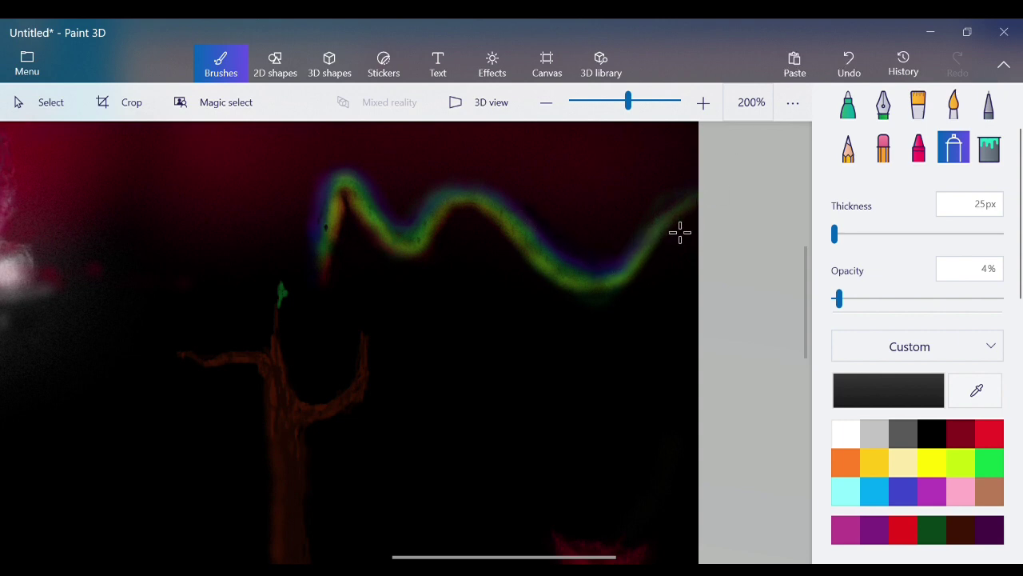
{"action": "mouse_move", "coordinate": [693, 201]}
{"action": "left_mouse_down"}
{"action": "mouse_move", "coordinate": [669, 227]}
{"action": "mouse_move", "coordinate": [702, 194]}
{"action": "left_mouse_up"}
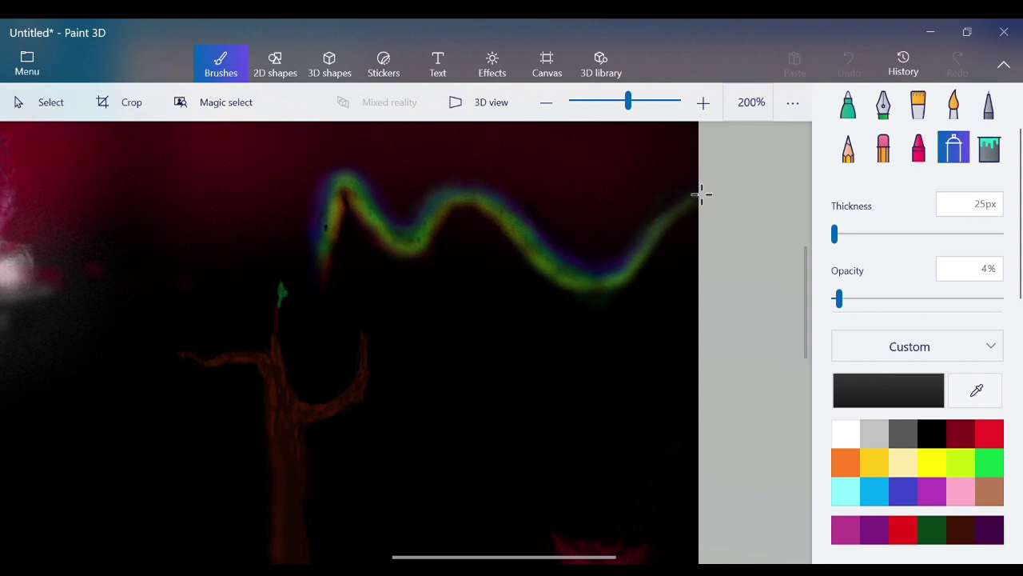
{"action": "mouse_move", "coordinate": [661, 224]}
{"action": "left_mouse_down"}
{"action": "mouse_move", "coordinate": [704, 235]}
{"action": "mouse_move", "coordinate": [694, 203]}
{"action": "mouse_move", "coordinate": [767, 190]}
{"action": "left_mouse_up"}
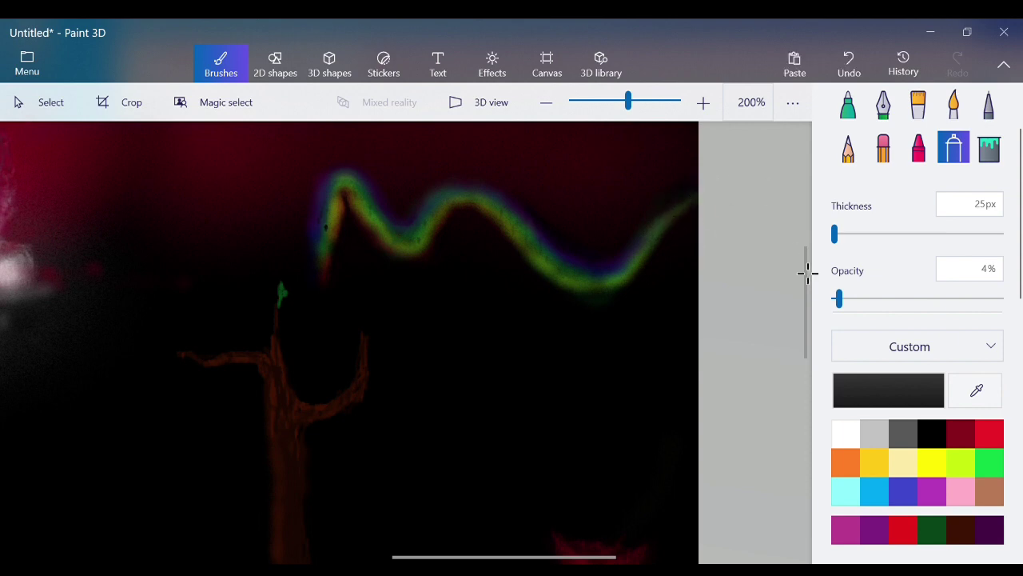
Rework the purple upper part of the cloud with black, dark gray and white spray at 25 px and 4% opacity
{"action": "left_click", "coordinate": [558, 103]}
{"action": "scroll", "coordinate": [557, 562], "scroll_direction": "left", "scroll_amount": 3}
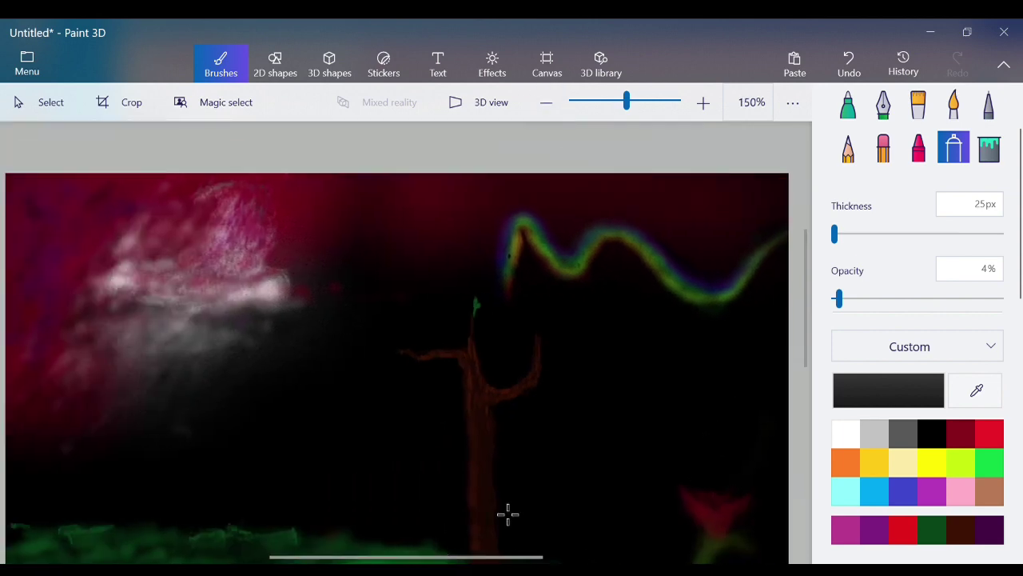
{"action": "scroll", "coordinate": [804, 366], "scroll_direction": "down", "scroll_amount": 1}
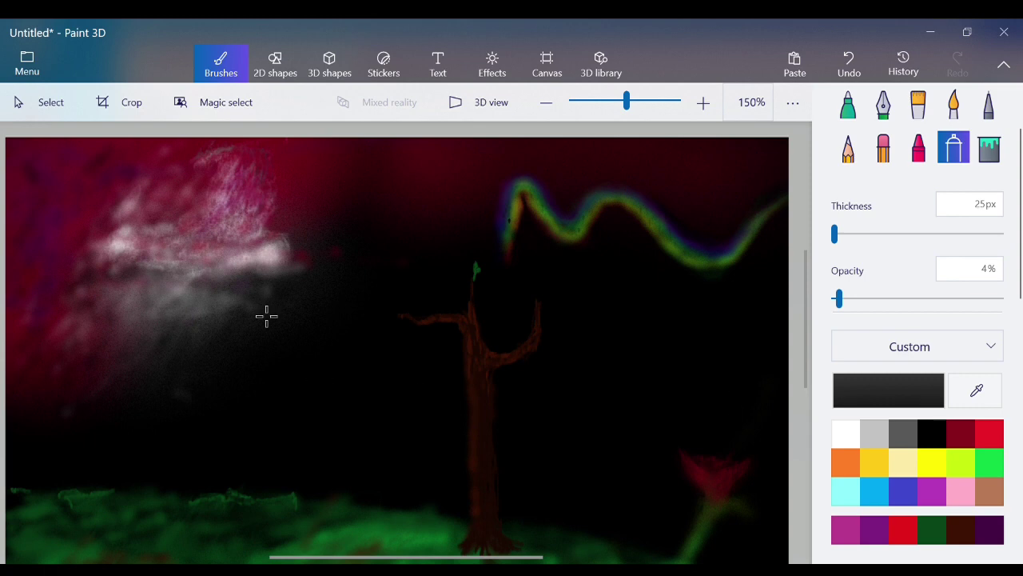
{"action": "mouse_move", "coordinate": [231, 180]}
{"action": "left_mouse_down"}
{"action": "mouse_move", "coordinate": [312, 251]}
{"action": "mouse_move", "coordinate": [208, 167]}
{"action": "mouse_move", "coordinate": [249, 174]}
{"action": "mouse_move", "coordinate": [281, 160]}
{"action": "mouse_move", "coordinate": [259, 181]}
{"action": "mouse_move", "coordinate": [248, 174]}
{"action": "mouse_move", "coordinate": [269, 201]}
{"action": "mouse_move", "coordinate": [261, 180]}
{"action": "mouse_move", "coordinate": [279, 173]}
{"action": "mouse_move", "coordinate": [207, 230]}
{"action": "mouse_move", "coordinate": [242, 201]}
{"action": "mouse_move", "coordinate": [240, 211]}
{"action": "mouse_move", "coordinate": [243, 196]}
{"action": "mouse_move", "coordinate": [229, 228]}
{"action": "mouse_move", "coordinate": [250, 208]}
{"action": "mouse_move", "coordinate": [224, 223]}
{"action": "mouse_move", "coordinate": [240, 202]}
{"action": "mouse_move", "coordinate": [204, 251]}
{"action": "mouse_move", "coordinate": [247, 189]}
{"action": "mouse_move", "coordinate": [210, 237]}
{"action": "mouse_move", "coordinate": [237, 233]}
{"action": "mouse_move", "coordinate": [247, 267]}
{"action": "mouse_move", "coordinate": [235, 248]}
{"action": "mouse_move", "coordinate": [264, 247]}
{"action": "mouse_move", "coordinate": [254, 237]}
{"action": "mouse_move", "coordinate": [195, 244]}
{"action": "mouse_move", "coordinate": [246, 263]}
{"action": "mouse_move", "coordinate": [201, 241]}
{"action": "mouse_move", "coordinate": [238, 233]}
{"action": "mouse_move", "coordinate": [246, 238]}
{"action": "mouse_move", "coordinate": [235, 248]}
{"action": "mouse_move", "coordinate": [278, 233]}
{"action": "mouse_move", "coordinate": [256, 255]}
{"action": "mouse_move", "coordinate": [237, 255]}
{"action": "mouse_move", "coordinate": [251, 231]}
{"action": "mouse_move", "coordinate": [200, 258]}
{"action": "mouse_move", "coordinate": [220, 219]}
{"action": "mouse_move", "coordinate": [195, 245]}
{"action": "mouse_move", "coordinate": [212, 215]}
{"action": "mouse_move", "coordinate": [282, 217]}
{"action": "mouse_move", "coordinate": [354, 265]}
{"action": "left_mouse_up"}
{"action": "left_click", "coordinate": [903, 434]}
{"action": "left_click", "coordinate": [841, 432]}
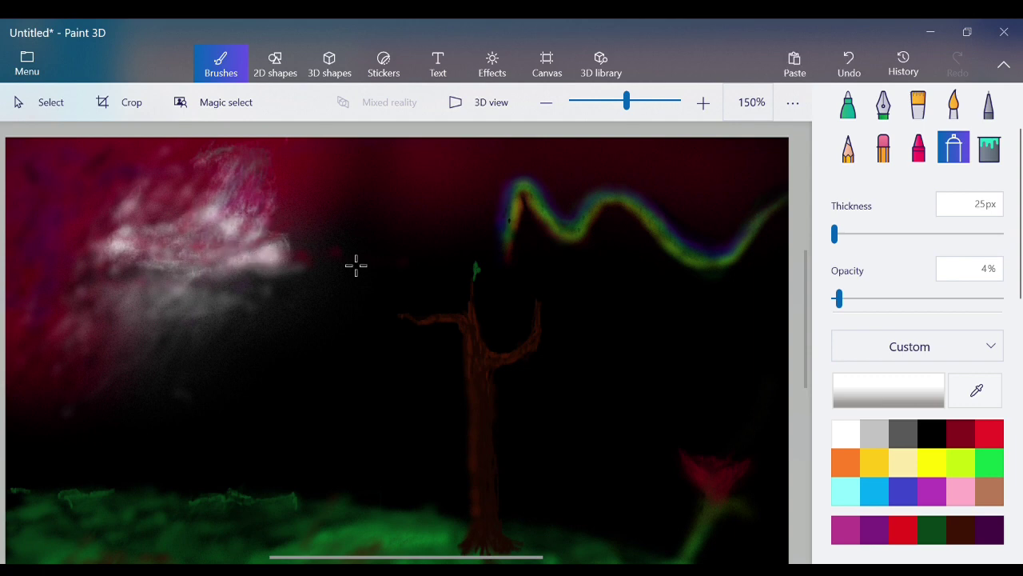
Spray purple and dark red tints over the upper part of the cloud
{"action": "left_click", "coordinate": [848, 531]}
{"action": "left_click", "coordinate": [873, 531]}
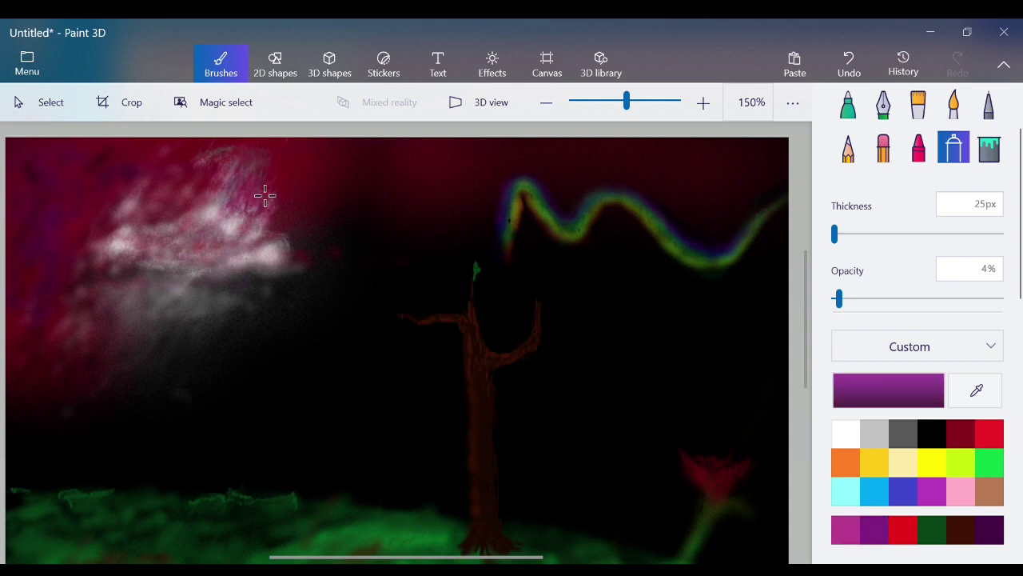
{"action": "left_click_drag", "start_coordinate": [265, 195], "coordinate": [240, 201]}
{"action": "left_click_drag", "start_coordinate": [254, 232], "coordinate": [292, 208]}
{"action": "left_click", "coordinate": [962, 434]}
{"action": "mouse_move", "coordinate": [249, 149]}
{"action": "left_mouse_down"}
{"action": "mouse_move", "coordinate": [256, 167]}
{"action": "mouse_move", "coordinate": [269, 160]}
{"action": "mouse_move", "coordinate": [273, 184]}
{"action": "mouse_move", "coordinate": [248, 201]}
{"action": "mouse_move", "coordinate": [267, 214]}
{"action": "left_mouse_up"}
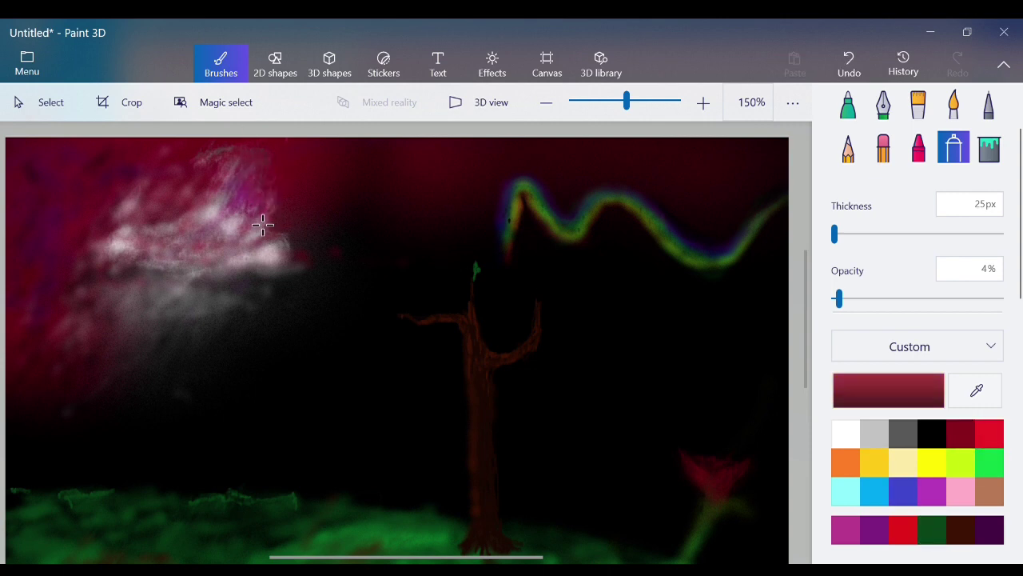
Shade the cloud's upper part and underside with dark gray and black spray
{"action": "left_click", "coordinate": [903, 434]}
{"action": "mouse_move", "coordinate": [226, 173]}
{"action": "left_mouse_down"}
{"action": "mouse_move", "coordinate": [221, 164]}
{"action": "mouse_move", "coordinate": [220, 192]}
{"action": "mouse_move", "coordinate": [253, 165]}
{"action": "mouse_move", "coordinate": [277, 251]}
{"action": "left_mouse_up"}
{"action": "left_click", "coordinate": [932, 434]}
{"action": "mouse_move", "coordinate": [282, 187]}
{"action": "left_mouse_down"}
{"action": "mouse_move", "coordinate": [270, 173]}
{"action": "mouse_move", "coordinate": [286, 219]}
{"action": "mouse_move", "coordinate": [260, 243]}
{"action": "mouse_move", "coordinate": [246, 202]}
{"action": "mouse_move", "coordinate": [217, 231]}
{"action": "mouse_move", "coordinate": [263, 219]}
{"action": "mouse_move", "coordinate": [153, 278]}
{"action": "left_mouse_up"}
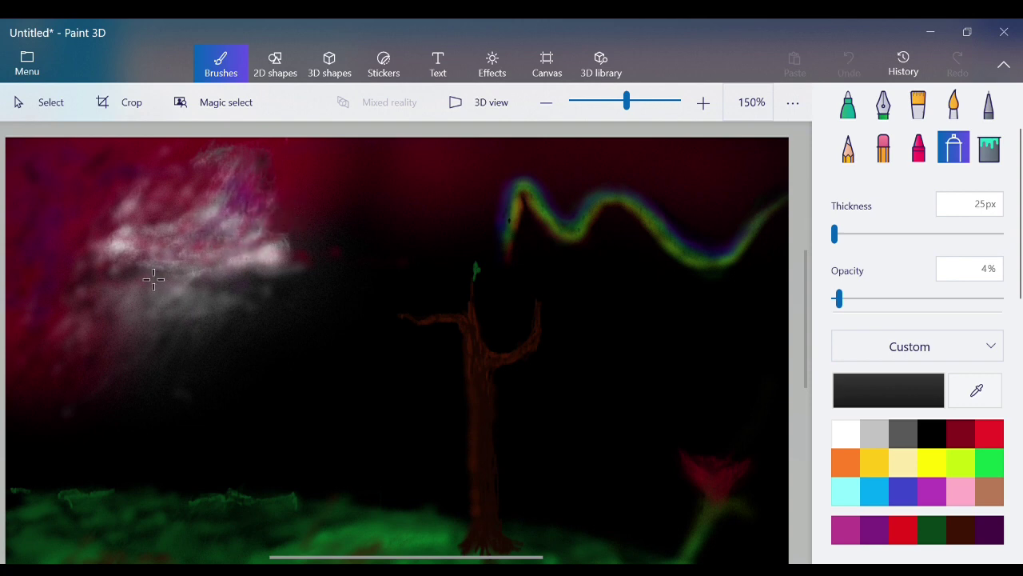
{"action": "mouse_move", "coordinate": [269, 210]}
{"action": "left_mouse_down"}
{"action": "mouse_move", "coordinate": [221, 238]}
{"action": "mouse_move", "coordinate": [179, 216]}
{"action": "left_mouse_up"}
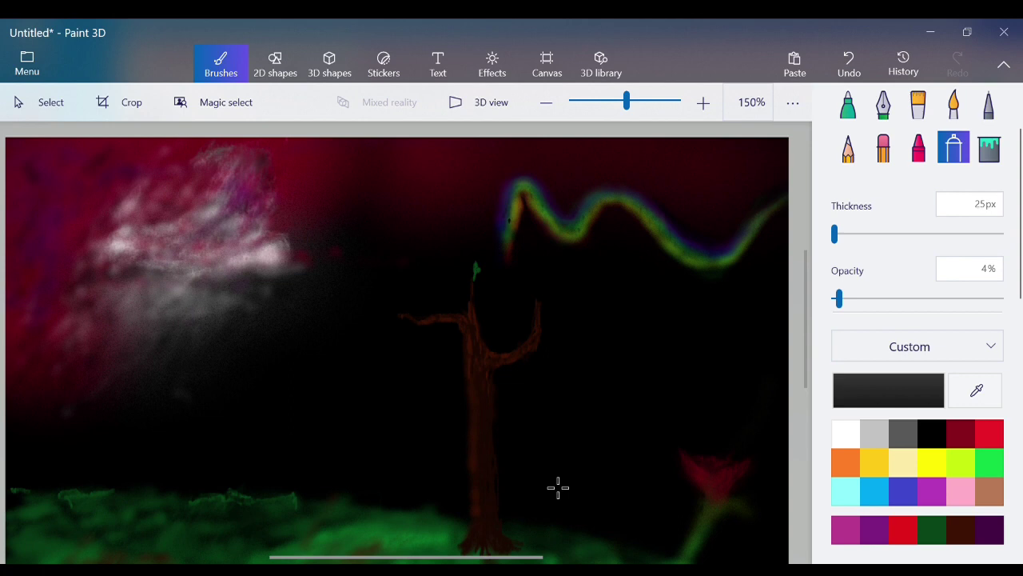
Spray white haze at 4% opacity over the red-purple sky beside the cloud and across the cloud's upper part
{"action": "left_click", "coordinate": [560, 110]}
{"action": "left_click", "coordinate": [560, 112]}
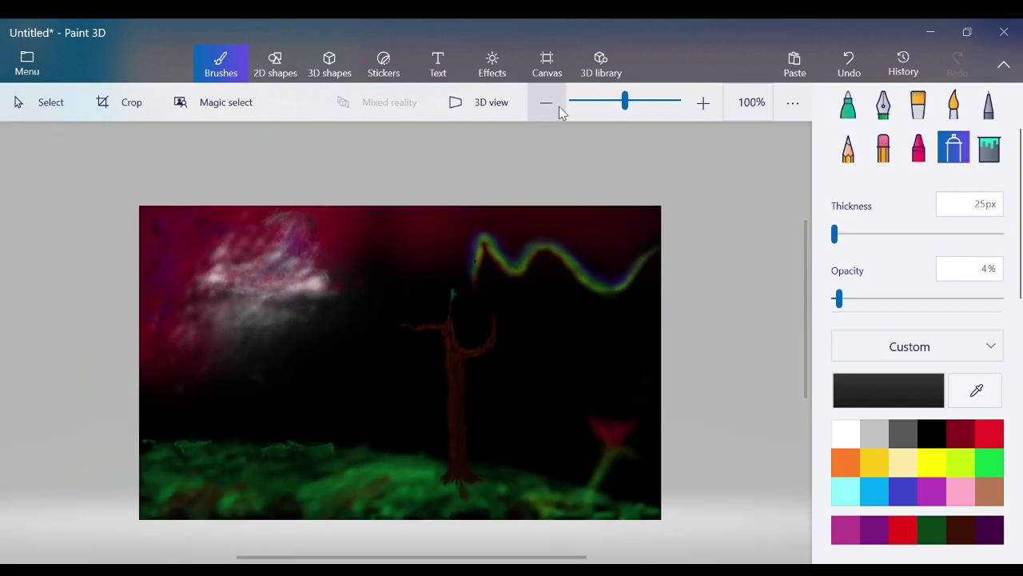
{"action": "left_click", "coordinate": [845, 433]}
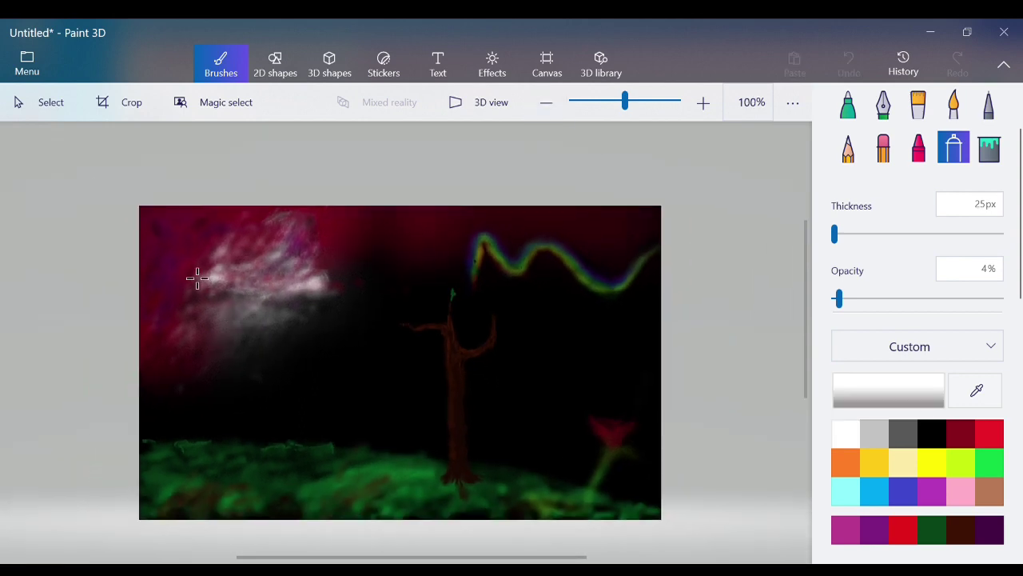
{"action": "mouse_move", "coordinate": [184, 261]}
{"action": "left_mouse_down"}
{"action": "mouse_move", "coordinate": [156, 288]}
{"action": "mouse_move", "coordinate": [192, 277]}
{"action": "mouse_move", "coordinate": [148, 292]}
{"action": "mouse_move", "coordinate": [183, 298]}
{"action": "mouse_move", "coordinate": [198, 283]}
{"action": "mouse_move", "coordinate": [173, 317]}
{"action": "left_mouse_up"}
{"action": "mouse_move", "coordinate": [232, 295]}
{"action": "left_mouse_down"}
{"action": "mouse_move", "coordinate": [181, 268]}
{"action": "mouse_move", "coordinate": [177, 275]}
{"action": "mouse_move", "coordinate": [176, 239]}
{"action": "mouse_move", "coordinate": [220, 235]}
{"action": "mouse_move", "coordinate": [181, 236]}
{"action": "mouse_move", "coordinate": [178, 226]}
{"action": "mouse_move", "coordinate": [197, 209]}
{"action": "mouse_move", "coordinate": [243, 228]}
{"action": "mouse_move", "coordinate": [217, 241]}
{"action": "mouse_move", "coordinate": [218, 230]}
{"action": "mouse_move", "coordinate": [236, 234]}
{"action": "mouse_move", "coordinate": [235, 248]}
{"action": "mouse_move", "coordinate": [199, 277]}
{"action": "left_mouse_up"}
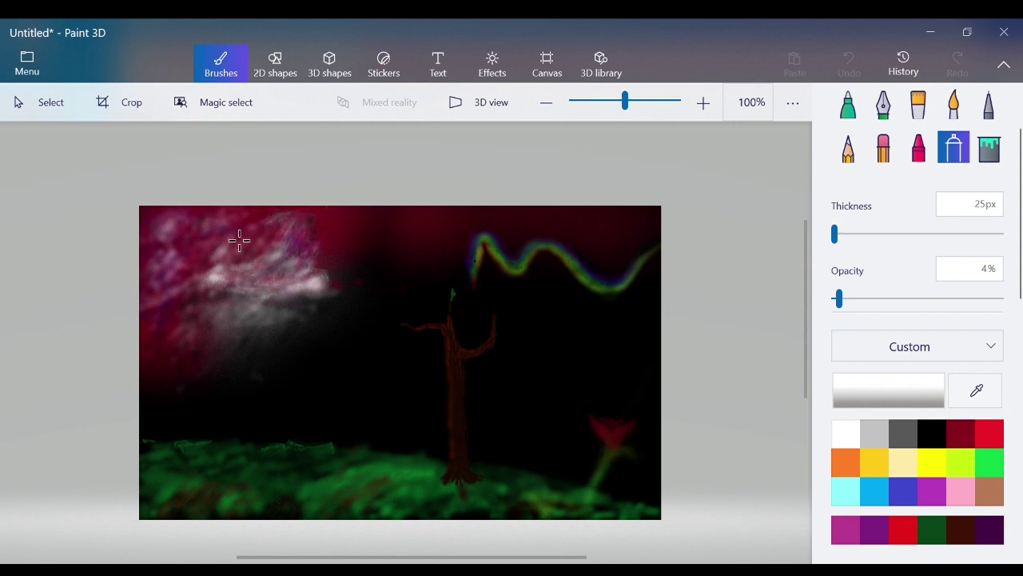
{"action": "mouse_move", "coordinate": [239, 240]}
{"action": "left_mouse_down"}
{"action": "mouse_move", "coordinate": [275, 233]}
{"action": "mouse_move", "coordinate": [257, 249]}
{"action": "mouse_move", "coordinate": [219, 232]}
{"action": "mouse_move", "coordinate": [238, 249]}
{"action": "mouse_move", "coordinate": [307, 232]}
{"action": "mouse_move", "coordinate": [297, 276]}
{"action": "mouse_move", "coordinate": [293, 239]}
{"action": "mouse_move", "coordinate": [322, 254]}
{"action": "mouse_move", "coordinate": [312, 261]}
{"action": "mouse_move", "coordinate": [333, 224]}
{"action": "mouse_move", "coordinate": [308, 255]}
{"action": "mouse_move", "coordinate": [318, 252]}
{"action": "mouse_move", "coordinate": [282, 273]}
{"action": "mouse_move", "coordinate": [311, 241]}
{"action": "mouse_move", "coordinate": [299, 237]}
{"action": "mouse_move", "coordinate": [323, 242]}
{"action": "left_mouse_up"}
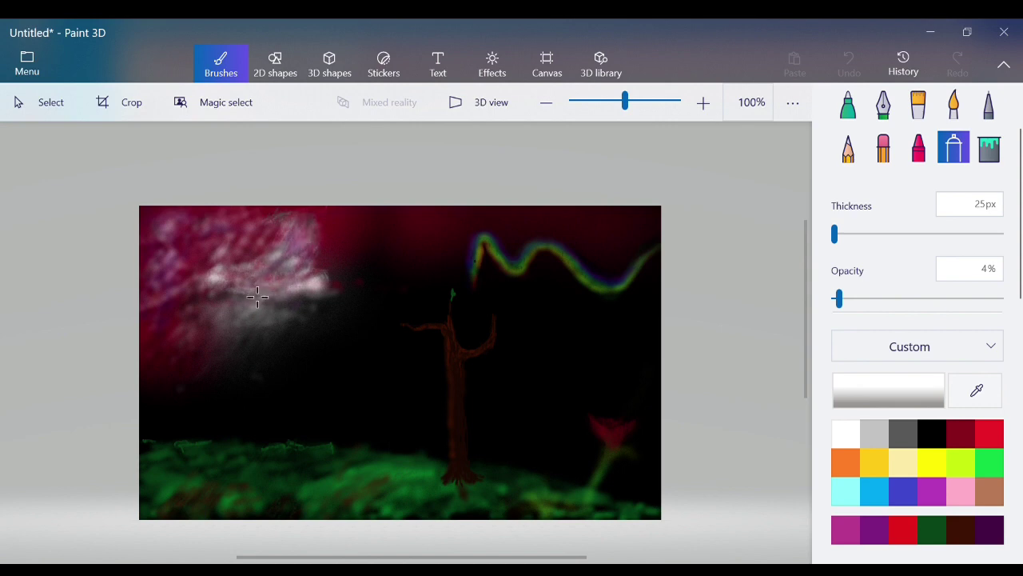
{"action": "left_click_drag", "start_coordinate": [258, 297], "coordinate": [230, 277]}
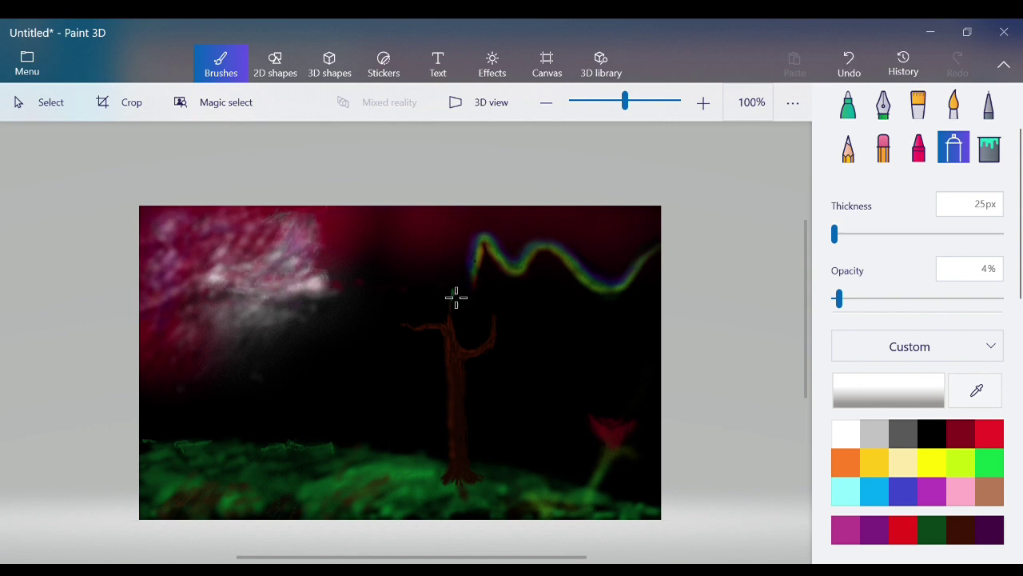
Spray a bright white streak at 43% opacity in the red-purple sky above the cloud, undoing the first attempt
{"action": "left_click", "coordinate": [906, 298]}
{"action": "mouse_move", "coordinate": [210, 254]}
{"action": "left_mouse_down"}
{"action": "mouse_move", "coordinate": [205, 247]}
{"action": "mouse_move", "coordinate": [264, 228]}
{"action": "left_mouse_up"}
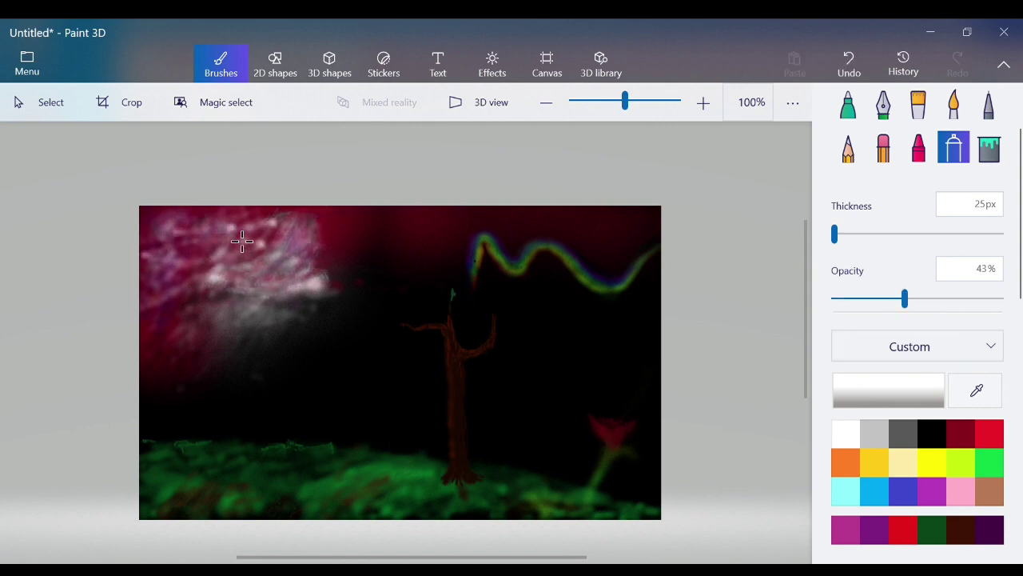
{"action": "left_click", "coordinate": [847, 58]}
{"action": "mouse_move", "coordinate": [155, 257]}
{"action": "left_mouse_down"}
{"action": "mouse_move", "coordinate": [187, 240]}
{"action": "mouse_move", "coordinate": [226, 250]}
{"action": "mouse_move", "coordinate": [201, 229]}
{"action": "mouse_move", "coordinate": [213, 231]}
{"action": "left_mouse_up"}
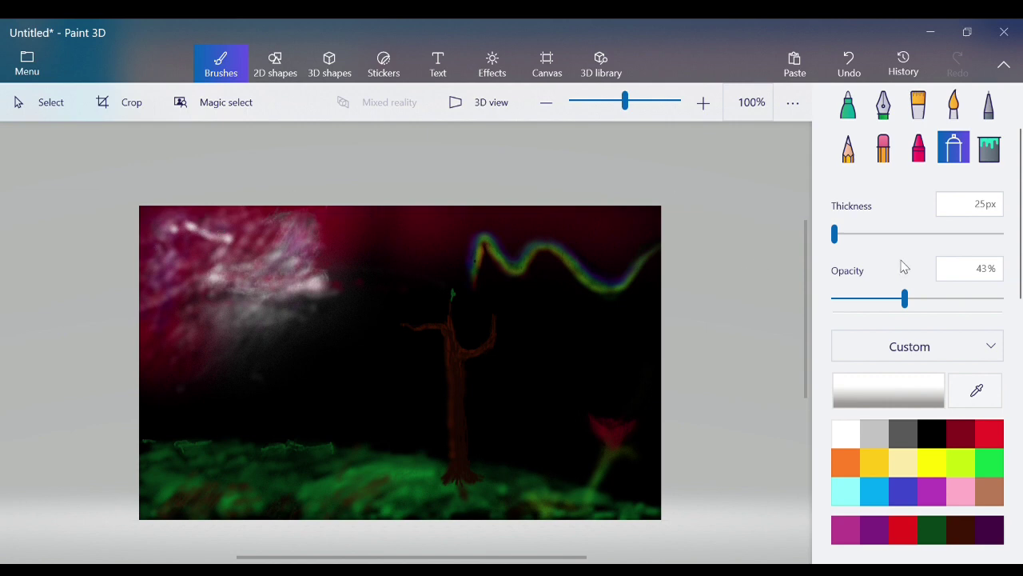
Spray white highlights at 26% opacity over the cloud and add a curling white wisp to its right
{"action": "left_click_drag", "start_coordinate": [904, 298], "coordinate": [877, 298]}
{"action": "left_click", "coordinate": [208, 235]}
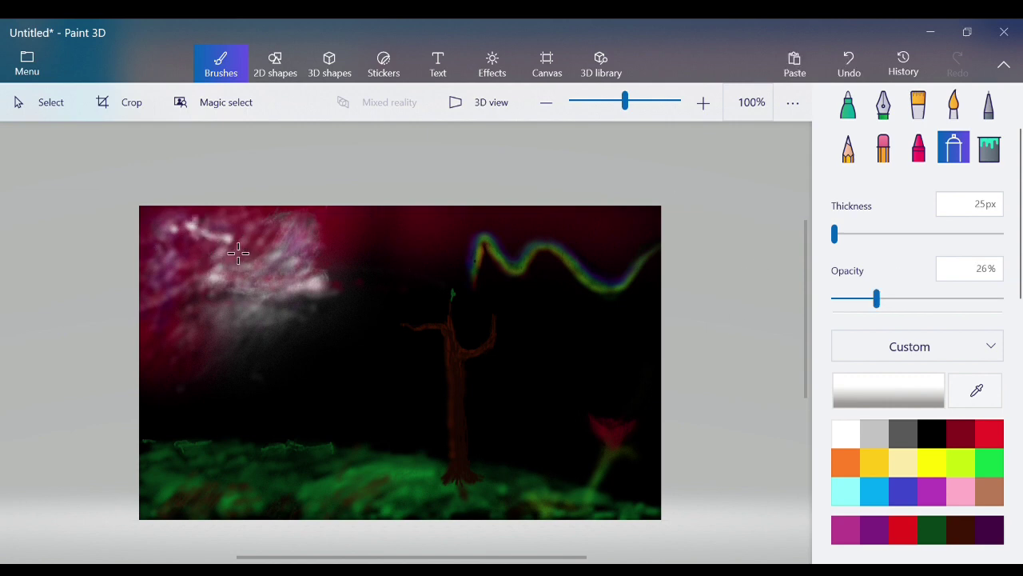
{"action": "mouse_move", "coordinate": [205, 247]}
{"action": "left_mouse_down"}
{"action": "mouse_move", "coordinate": [190, 305]}
{"action": "mouse_move", "coordinate": [202, 264]}
{"action": "mouse_move", "coordinate": [233, 276]}
{"action": "left_mouse_up"}
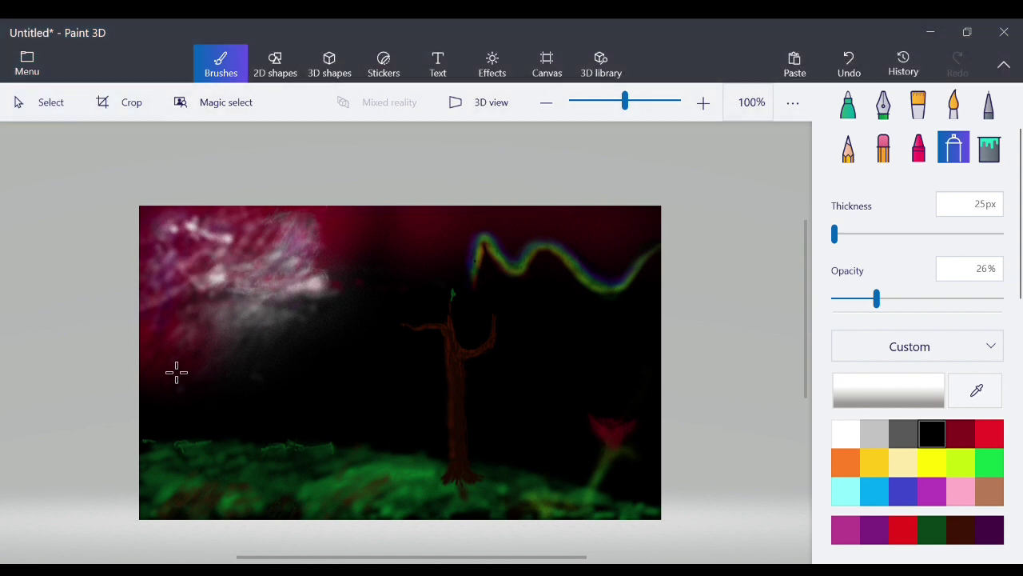
{"action": "mouse_move", "coordinate": [375, 256]}
{"action": "left_mouse_down"}
{"action": "mouse_move", "coordinate": [376, 227]}
{"action": "mouse_move", "coordinate": [360, 265]}
{"action": "mouse_move", "coordinate": [379, 217]}
{"action": "mouse_move", "coordinate": [390, 234]}
{"action": "mouse_move", "coordinate": [376, 256]}
{"action": "left_mouse_up"}
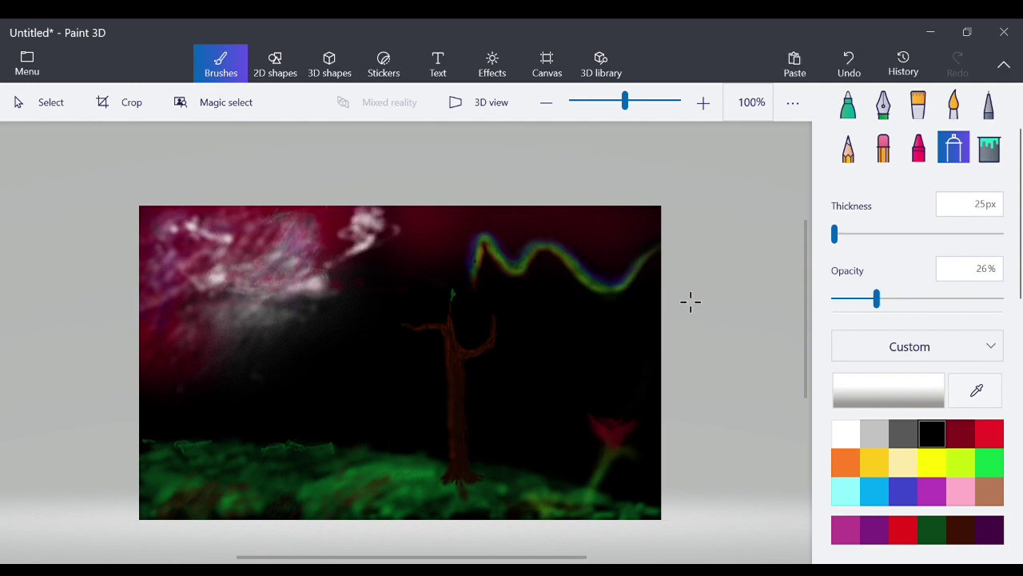
Tone down the curling white wisp with dark gray spray at 13% opacity
{"action": "left_click", "coordinate": [903, 436]}
{"action": "left_click", "coordinate": [857, 299]}
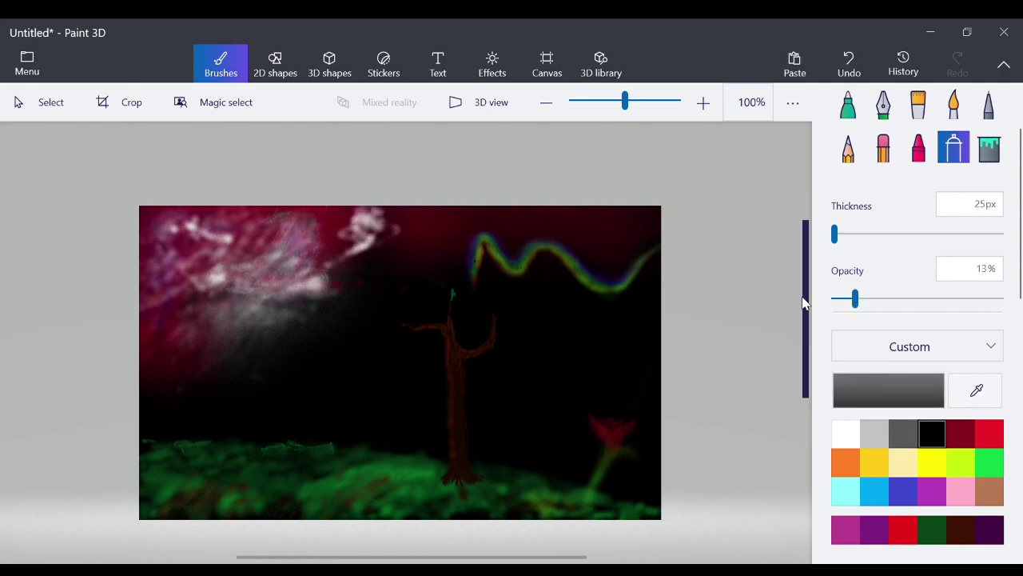
{"action": "mouse_move", "coordinate": [388, 235]}
{"action": "left_mouse_down"}
{"action": "mouse_move", "coordinate": [373, 226]}
{"action": "mouse_move", "coordinate": [370, 249]}
{"action": "mouse_move", "coordinate": [392, 235]}
{"action": "left_mouse_up"}
{"action": "left_click_drag", "start_coordinate": [354, 264], "coordinate": [386, 211]}
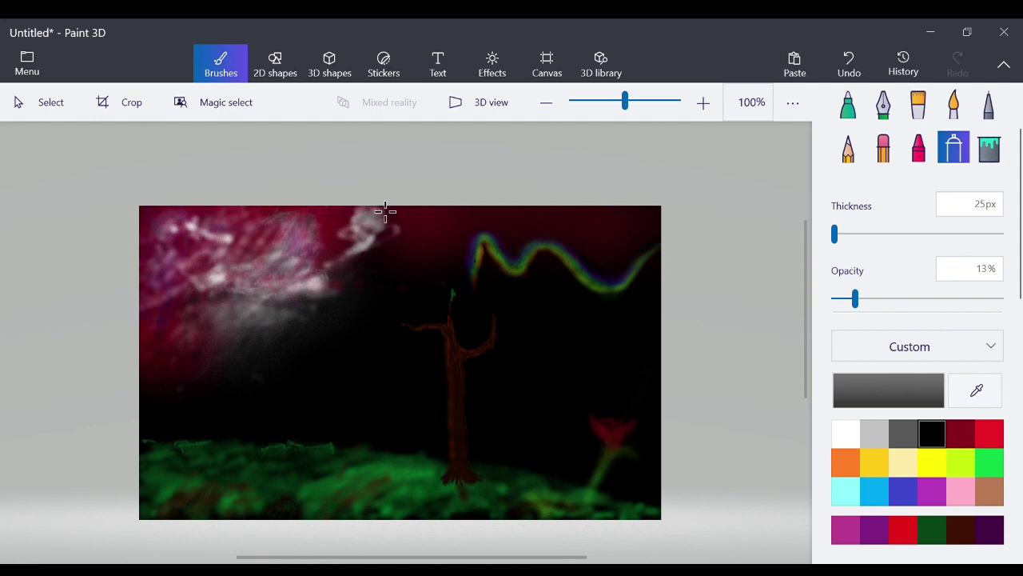
Spray black at 13% opacity around the wisp, under the cloud and over the lower part of the red sky
{"action": "left_click", "coordinate": [931, 436]}
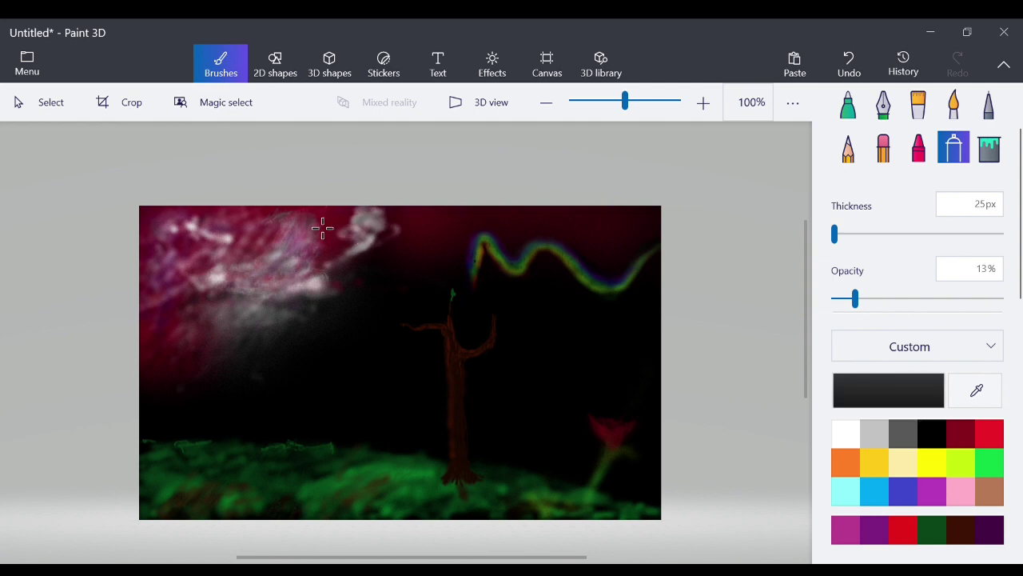
{"action": "mouse_move", "coordinate": [322, 228]}
{"action": "left_mouse_down"}
{"action": "mouse_move", "coordinate": [332, 230]}
{"action": "mouse_move", "coordinate": [339, 197]}
{"action": "mouse_move", "coordinate": [315, 219]}
{"action": "mouse_move", "coordinate": [363, 189]}
{"action": "left_mouse_up"}
{"action": "mouse_move", "coordinate": [328, 243]}
{"action": "left_mouse_down"}
{"action": "mouse_move", "coordinate": [304, 243]}
{"action": "mouse_move", "coordinate": [324, 249]}
{"action": "mouse_move", "coordinate": [320, 266]}
{"action": "left_mouse_up"}
{"action": "mouse_move", "coordinate": [248, 307]}
{"action": "left_mouse_down"}
{"action": "mouse_move", "coordinate": [255, 288]}
{"action": "mouse_move", "coordinate": [275, 300]}
{"action": "mouse_move", "coordinate": [244, 307]}
{"action": "left_mouse_up"}
{"action": "mouse_move", "coordinate": [167, 361]}
{"action": "left_mouse_down"}
{"action": "mouse_move", "coordinate": [173, 345]}
{"action": "mouse_move", "coordinate": [172, 354]}
{"action": "mouse_move", "coordinate": [217, 357]}
{"action": "mouse_move", "coordinate": [249, 333]}
{"action": "mouse_move", "coordinate": [217, 344]}
{"action": "mouse_move", "coordinate": [307, 337]}
{"action": "mouse_move", "coordinate": [229, 388]}
{"action": "mouse_move", "coordinate": [163, 378]}
{"action": "mouse_move", "coordinate": [186, 377]}
{"action": "left_mouse_up"}
Darken the sky below the cloud and the grassy ground with black spray at 214 px thickness and 13% opacity
{"action": "left_click", "coordinate": [948, 233]}
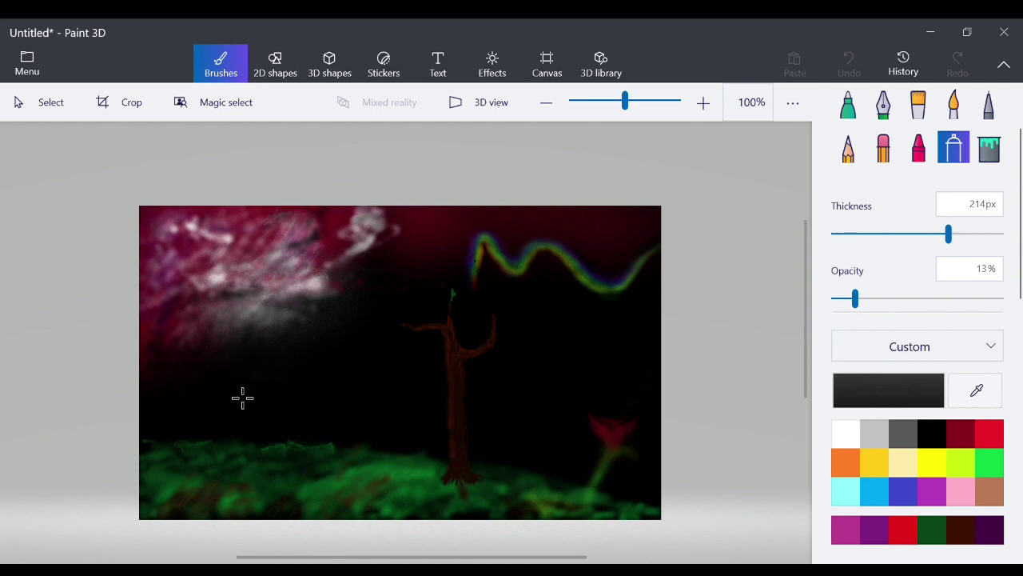
{"action": "mouse_move", "coordinate": [243, 397]}
{"action": "left_mouse_down"}
{"action": "mouse_move", "coordinate": [229, 416]}
{"action": "mouse_move", "coordinate": [192, 411]}
{"action": "left_mouse_up"}
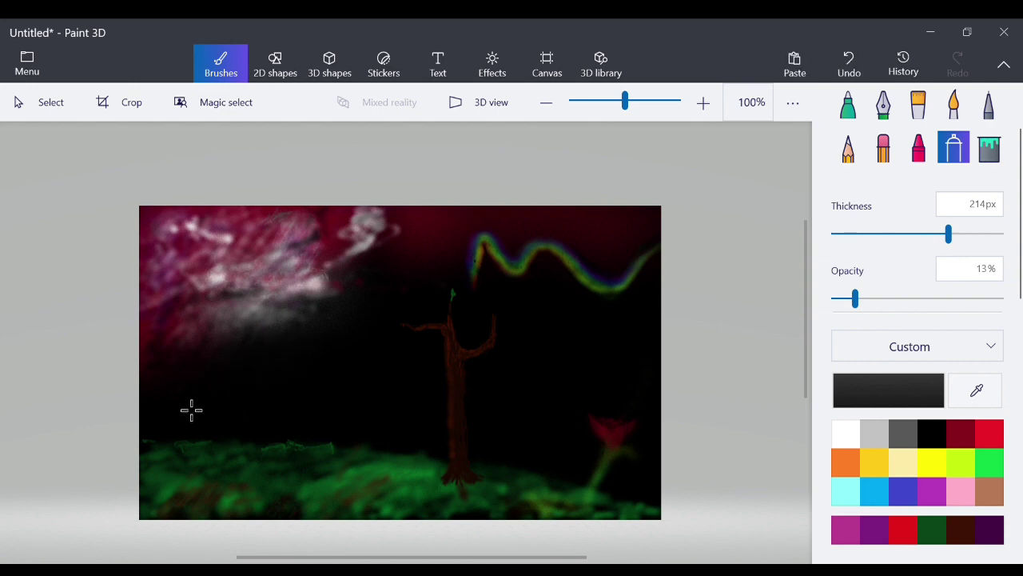
{"action": "left_click_drag", "start_coordinate": [232, 494], "coordinate": [327, 503]}
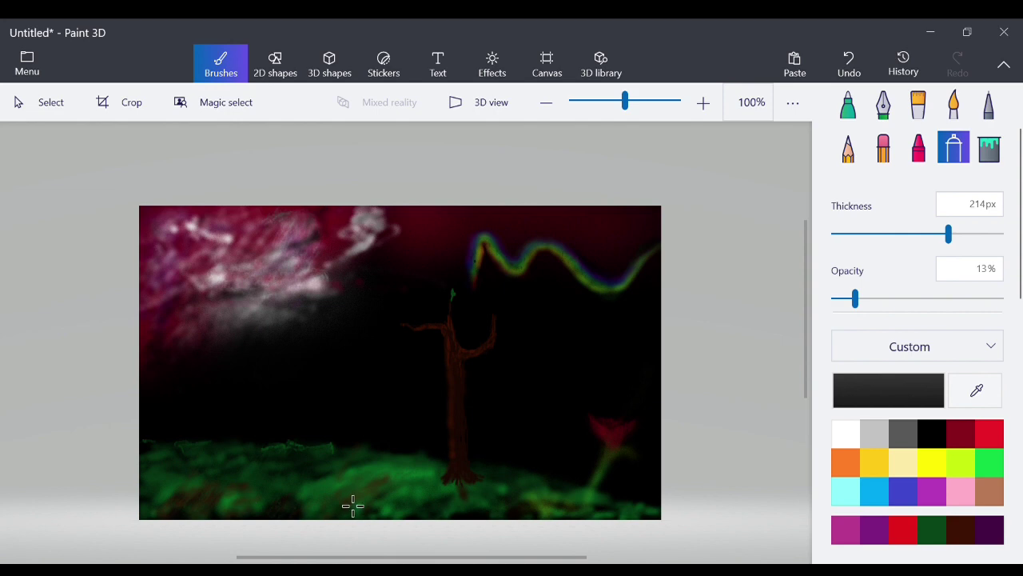
{"action": "left_click_drag", "start_coordinate": [422, 495], "coordinate": [425, 491]}
{"action": "left_click", "coordinate": [425, 491]}
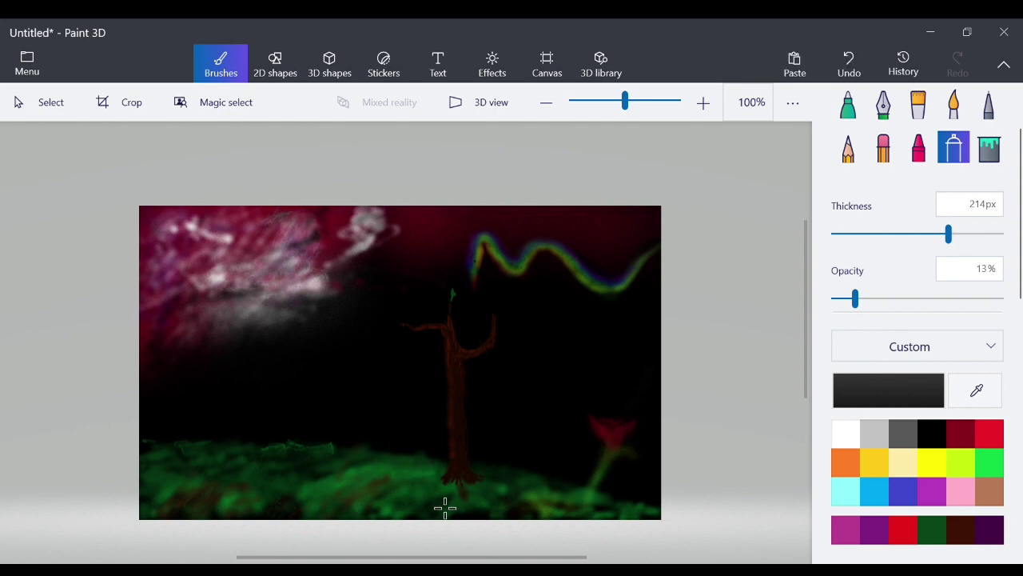
{"action": "mouse_move", "coordinate": [563, 519]}
{"action": "left_mouse_down"}
{"action": "mouse_move", "coordinate": [617, 503]}
{"action": "mouse_move", "coordinate": [594, 516]}
{"action": "left_mouse_up"}
{"action": "left_click", "coordinate": [413, 504]}
{"action": "left_click", "coordinate": [315, 450]}
{"action": "left_click", "coordinate": [704, 104]}
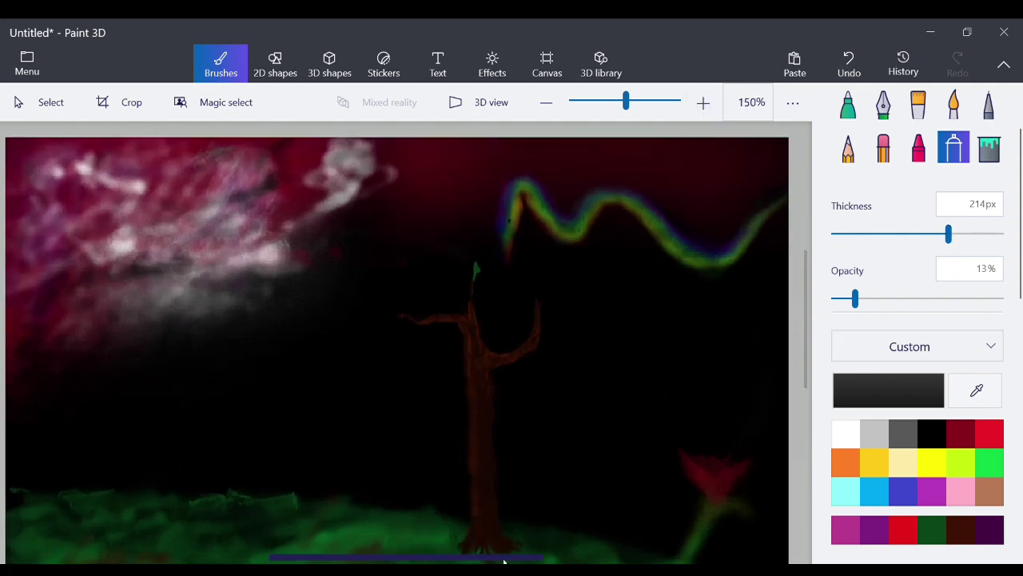
{"action": "left_click_drag", "start_coordinate": [503, 562], "coordinate": [573, 559]}
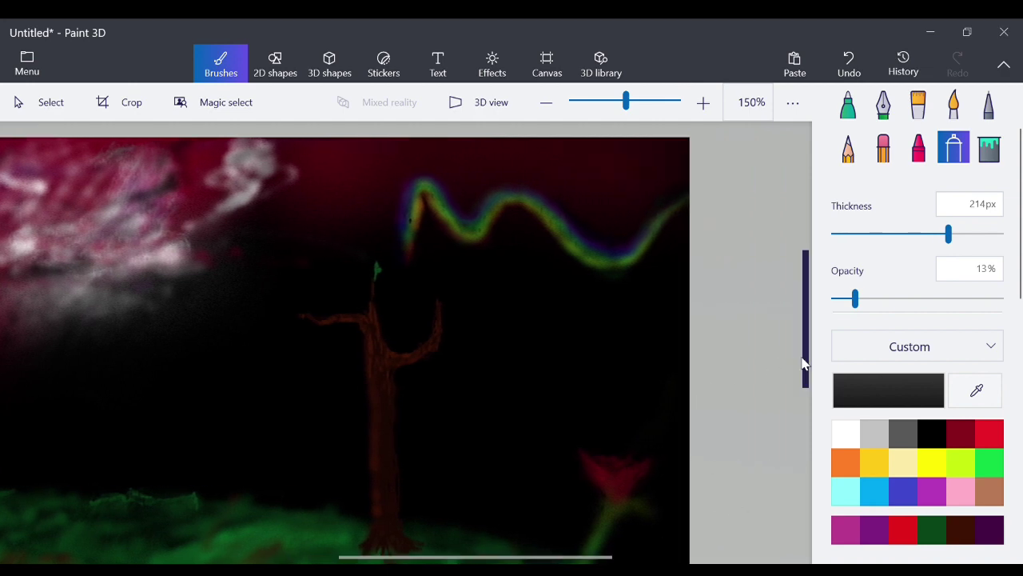
{"action": "left_click_drag", "start_coordinate": [803, 364], "coordinate": [804, 404]}
{"action": "left_click", "coordinate": [849, 148]}
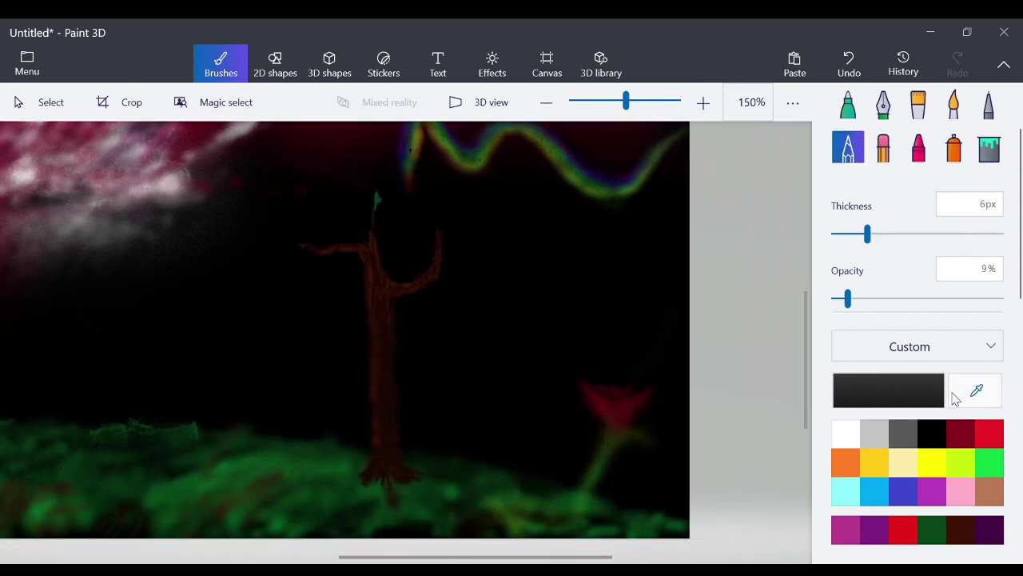
{"action": "left_click", "coordinate": [961, 434]}
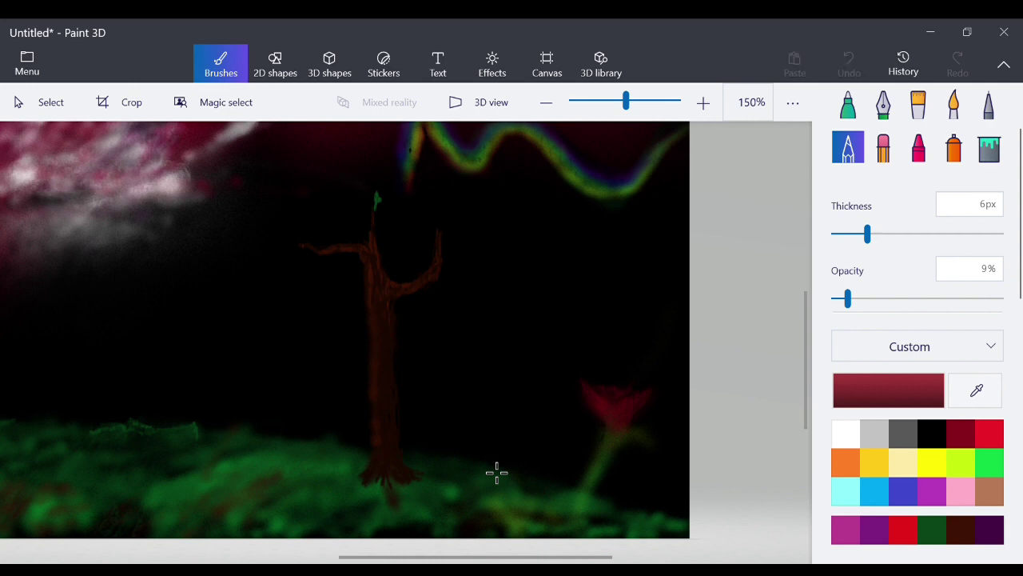
{"action": "mouse_move", "coordinate": [452, 469]}
{"action": "left_mouse_down"}
{"action": "mouse_move", "coordinate": [459, 455]}
{"action": "mouse_move", "coordinate": [466, 484]}
{"action": "mouse_move", "coordinate": [462, 477]}
{"action": "left_mouse_up"}
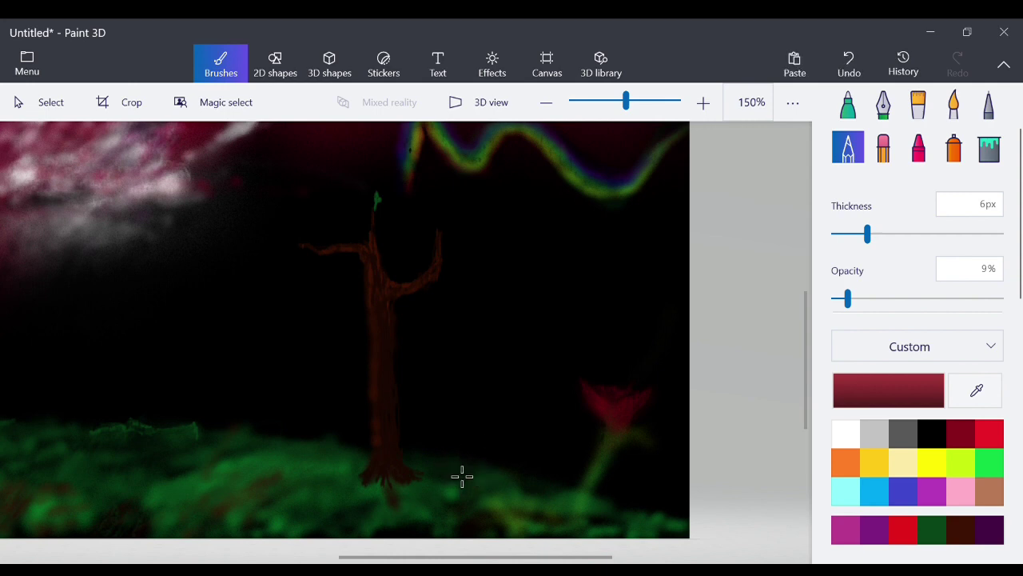
{"action": "left_click", "coordinate": [850, 71]}
{"action": "left_click", "coordinate": [850, 71]}
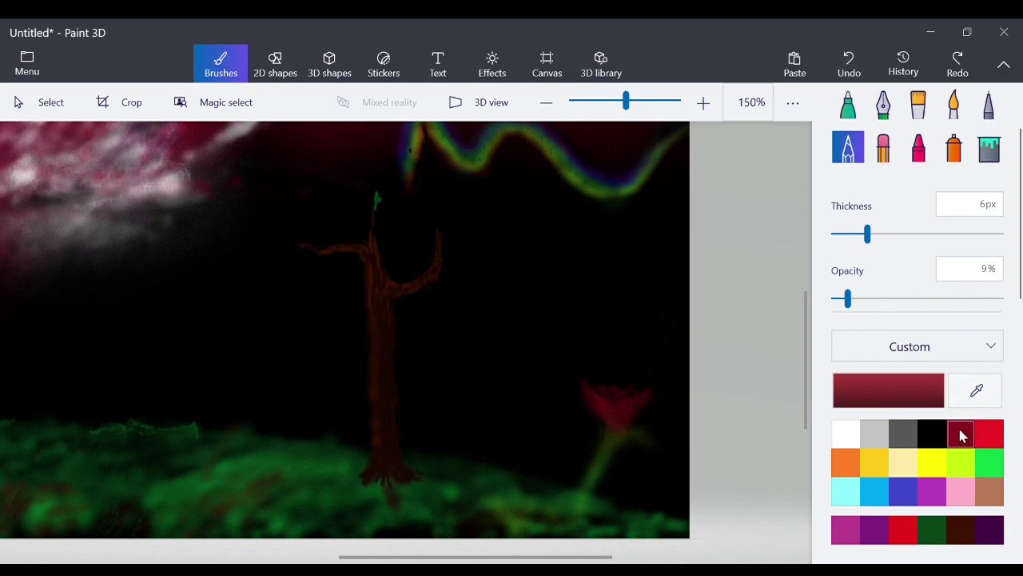
{"action": "left_click", "coordinate": [899, 299]}
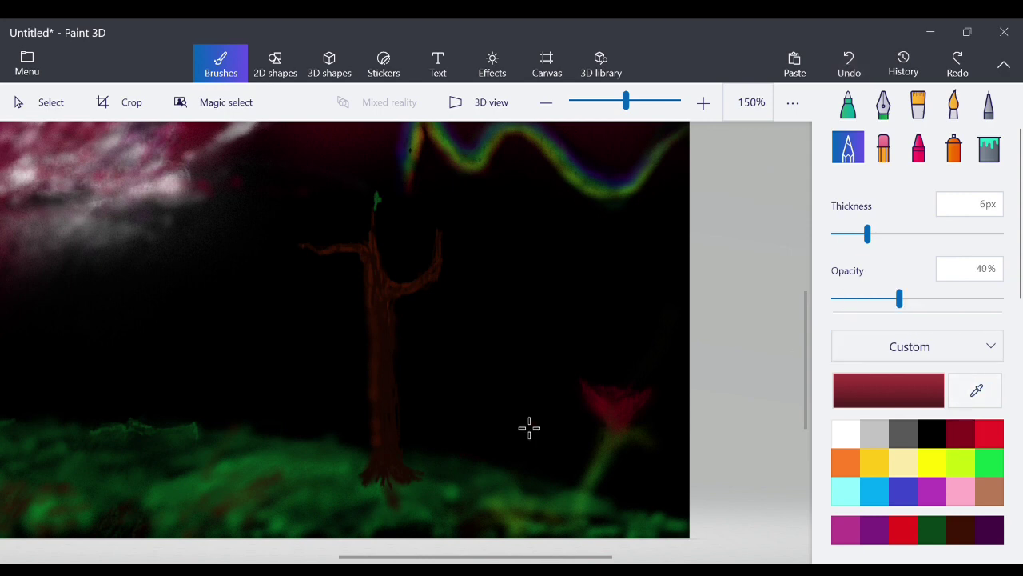
{"action": "mouse_move", "coordinate": [478, 453]}
{"action": "left_mouse_down"}
{"action": "mouse_move", "coordinate": [461, 452]}
{"action": "mouse_move", "coordinate": [472, 459]}
{"action": "left_mouse_up"}
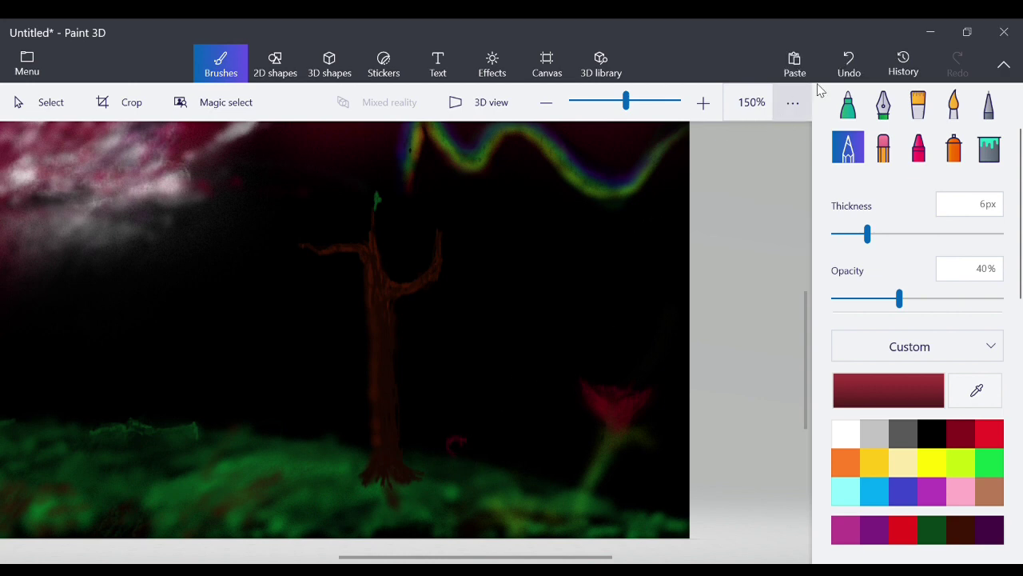
{"action": "left_click", "coordinate": [849, 64]}
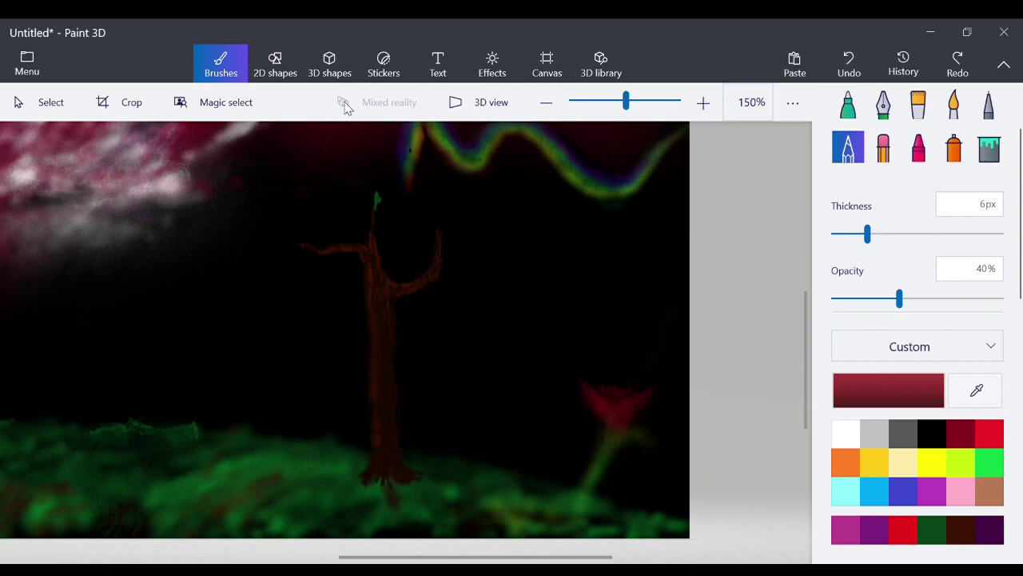
Search the 3D library for "apple" and insert the Red Apple 01 model into the scene
{"action": "left_click", "coordinate": [619, 64]}
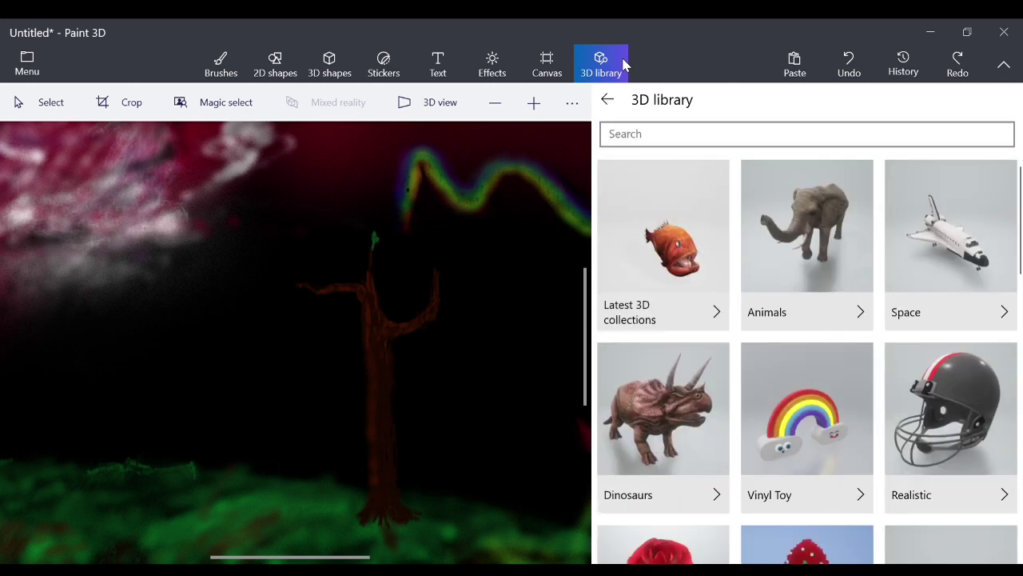
{"action": "left_click", "coordinate": [697, 139]}
{"action": "type", "text": "appk"}
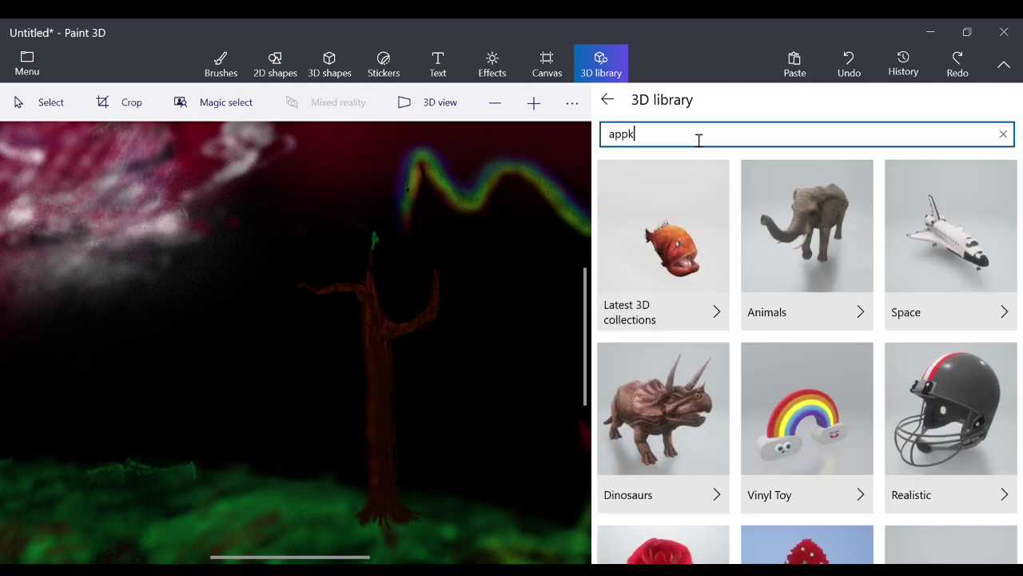
{"action": "type", "text": "e"}
{"action": "key", "text": "Return"}
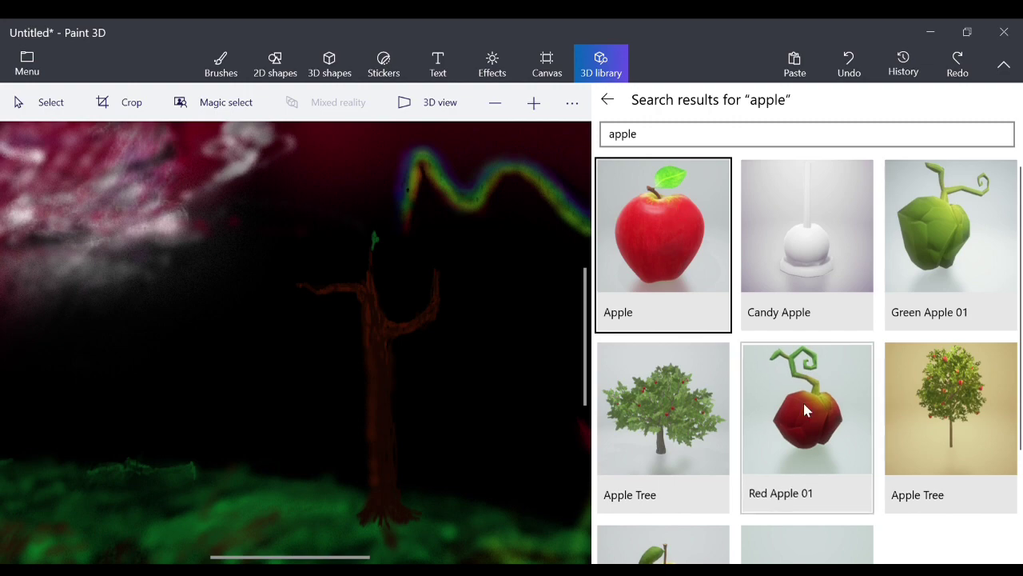
{"action": "left_click", "coordinate": [754, 416]}
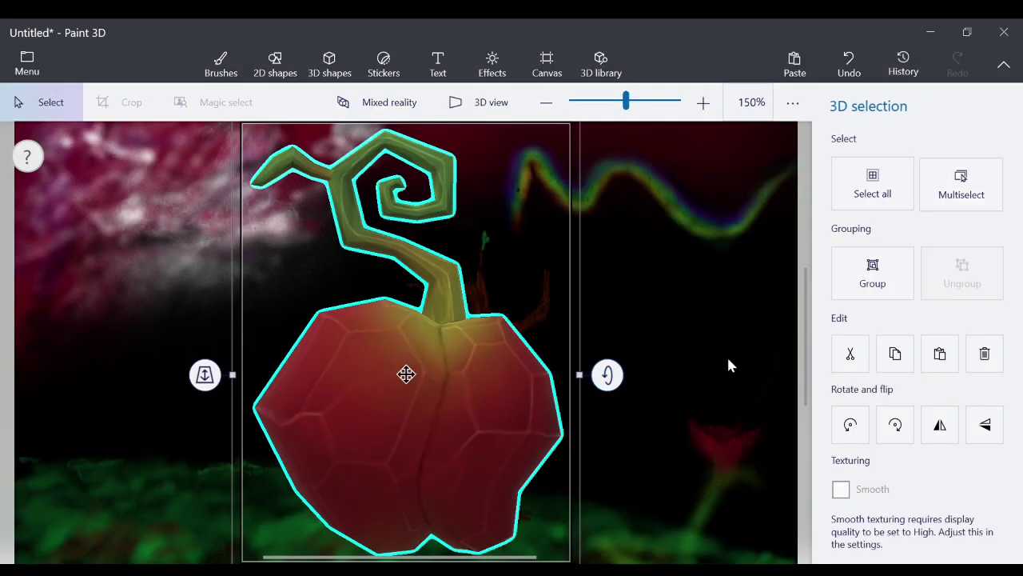
Shrink the red apple to a small fruit and hang it from the tree's right branch
{"action": "left_click", "coordinate": [546, 102]}
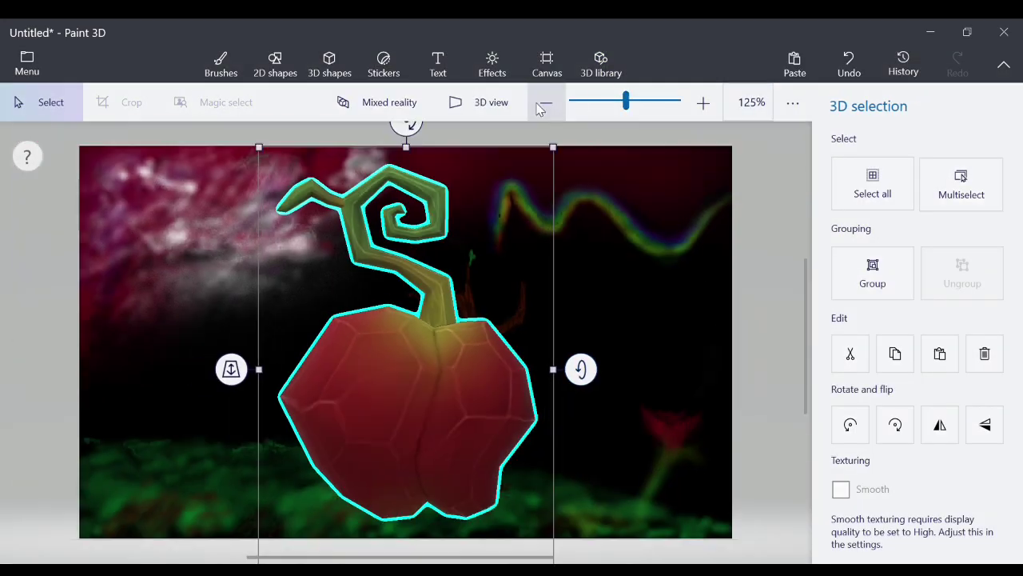
{"action": "left_click", "coordinate": [546, 103]}
{"action": "left_click_drag", "start_coordinate": [539, 195], "coordinate": [392, 434]}
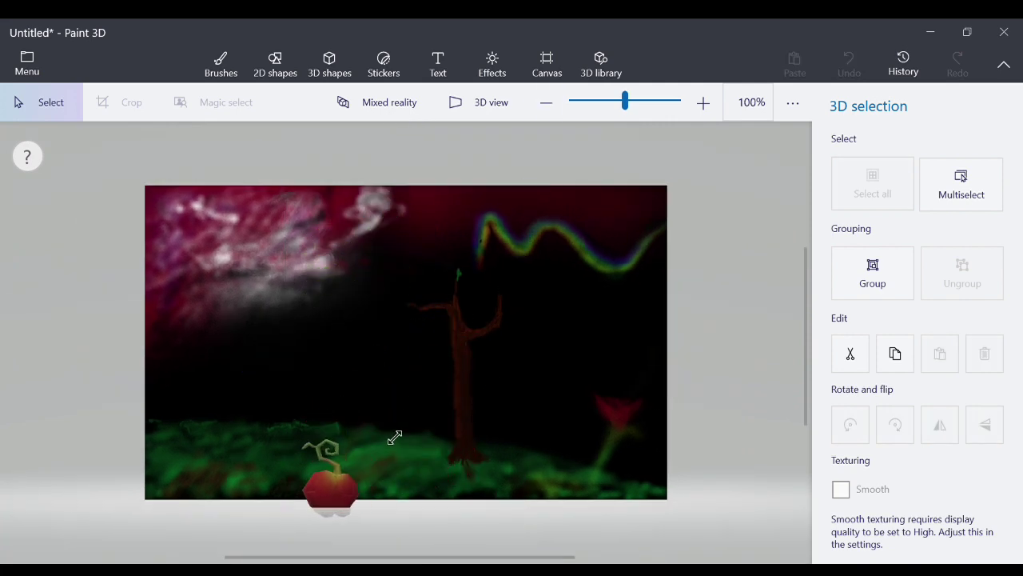
{"action": "left_click_drag", "start_coordinate": [336, 532], "coordinate": [366, 441]}
{"action": "left_click_drag", "start_coordinate": [406, 392], "coordinate": [360, 430]}
{"action": "left_click", "coordinate": [365, 446]}
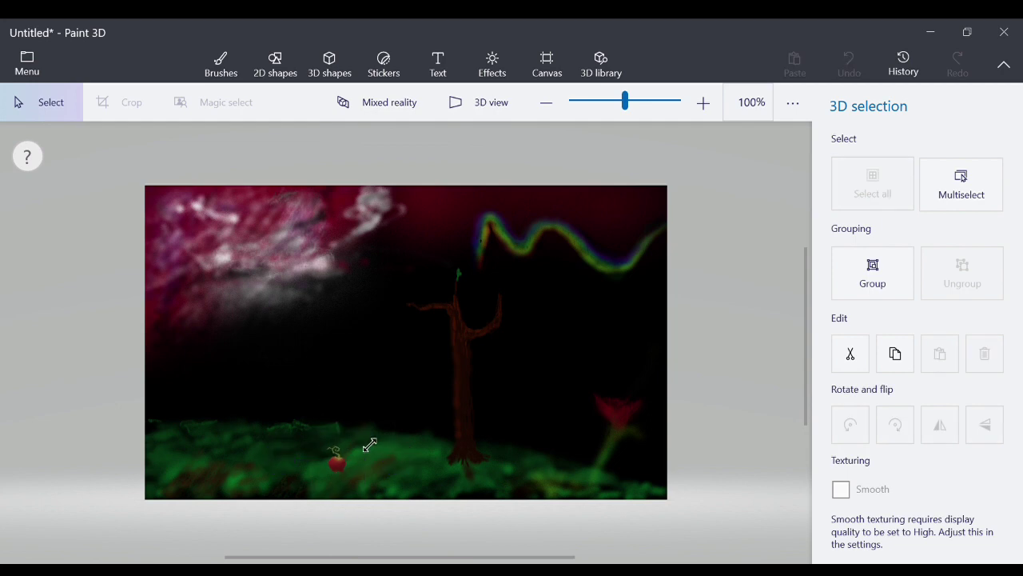
{"action": "left_click", "coordinate": [359, 461]}
{"action": "left_click", "coordinate": [366, 476]}
{"action": "left_click_drag", "start_coordinate": [366, 477], "coordinate": [500, 352]}
{"action": "left_click", "coordinate": [743, 335]}
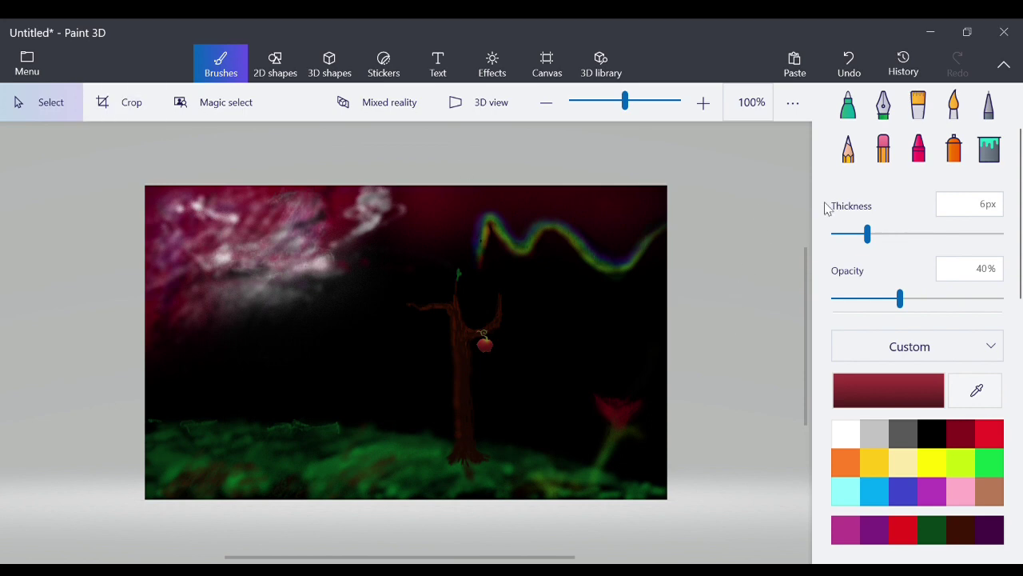
Try a handwritten pencil signature in dark gray at 5 px thickness and 40% opacity in the sky above the aurora band, and undo it
{"action": "left_click", "coordinate": [849, 156]}
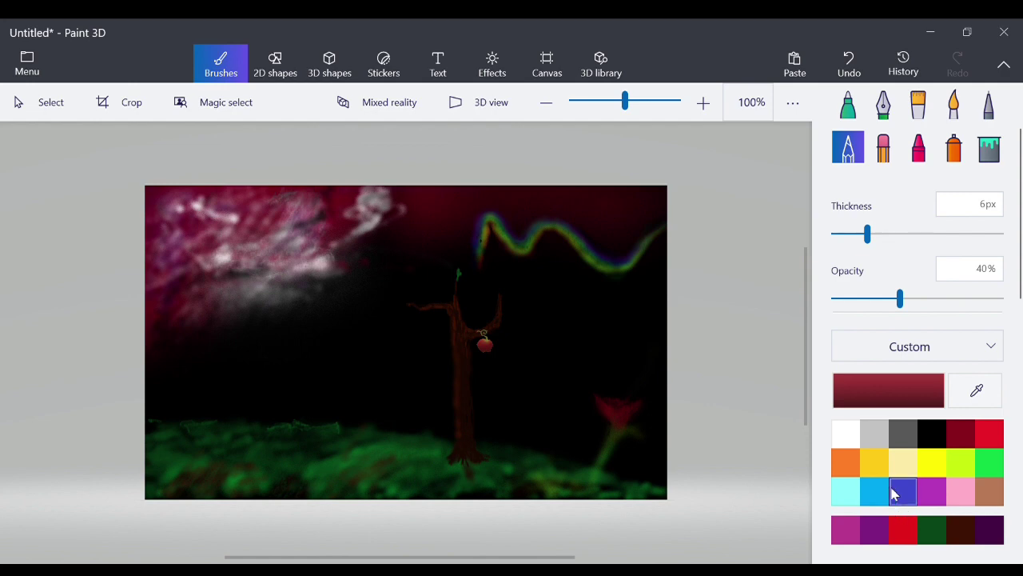
{"action": "left_click", "coordinate": [904, 436]}
{"action": "left_click", "coordinate": [719, 113]}
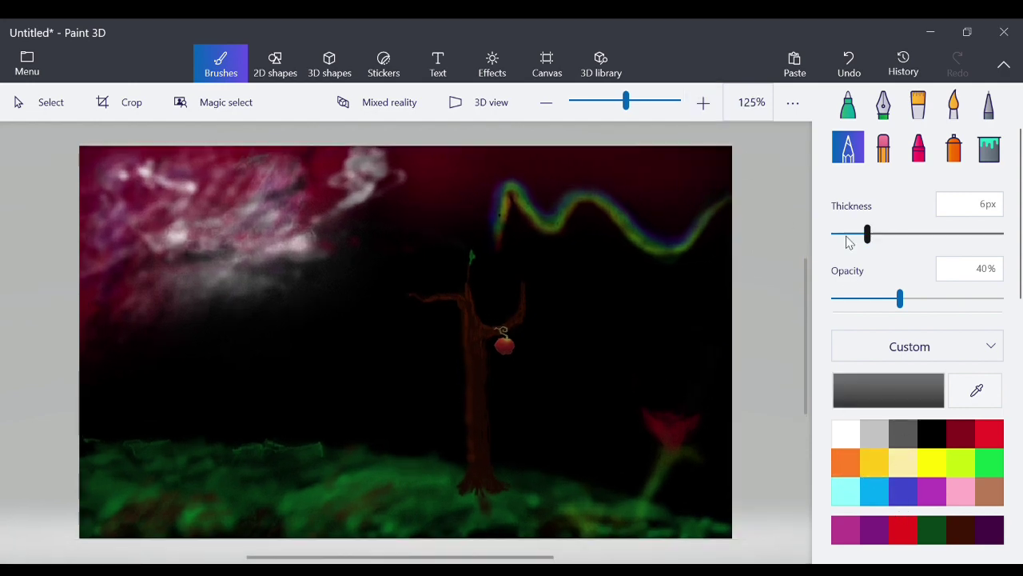
{"action": "left_click_drag", "start_coordinate": [849, 242], "coordinate": [805, 196]}
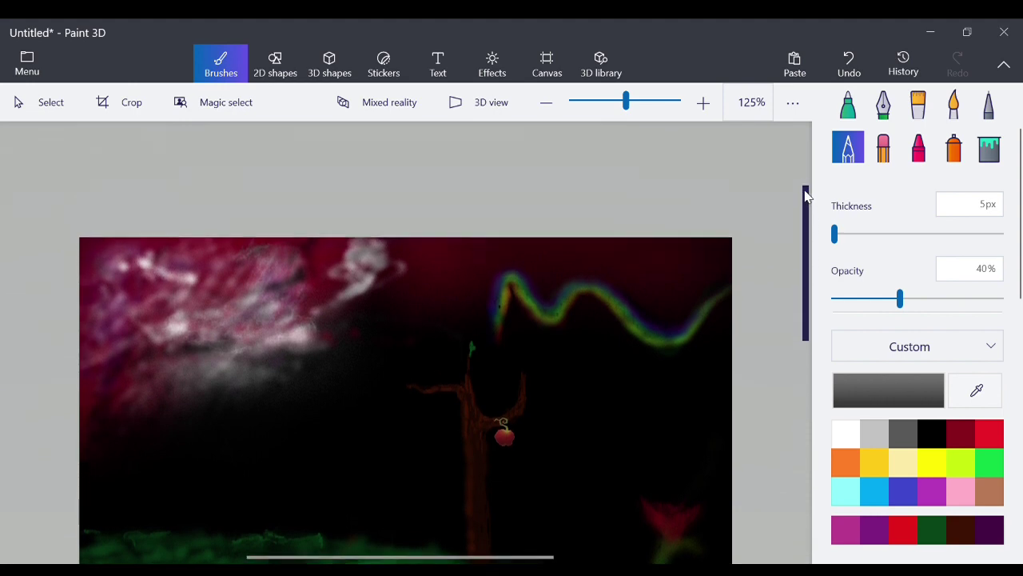
{"action": "left_click", "coordinate": [704, 102]}
{"action": "left_click", "coordinate": [704, 103]}
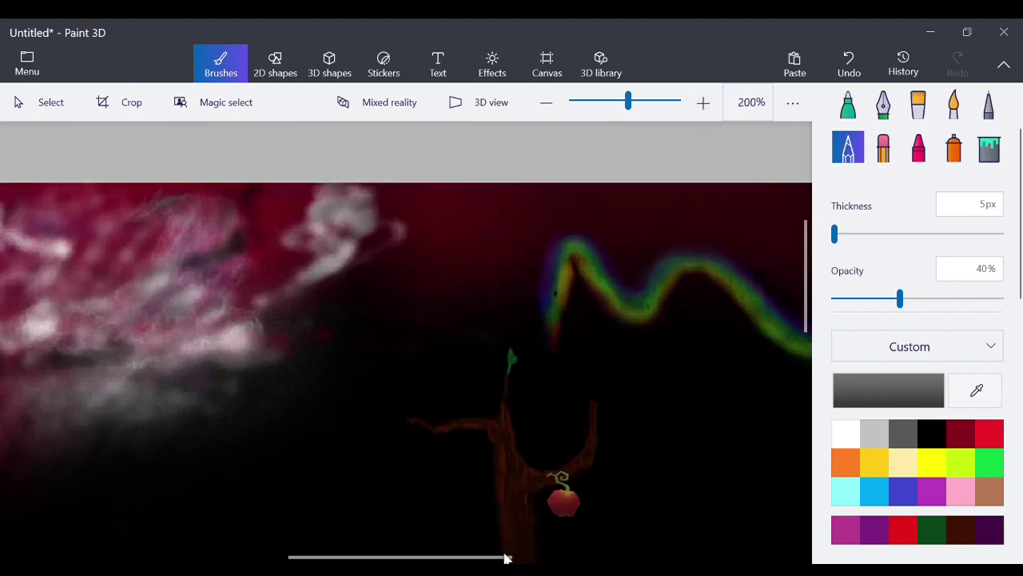
{"action": "left_click_drag", "start_coordinate": [504, 558], "coordinate": [632, 555]}
{"action": "mouse_move", "coordinate": [494, 240]}
{"action": "left_mouse_down"}
{"action": "mouse_move", "coordinate": [514, 202]}
{"action": "mouse_move", "coordinate": [504, 236]}
{"action": "mouse_move", "coordinate": [536, 241]}
{"action": "mouse_move", "coordinate": [529, 273]}
{"action": "mouse_move", "coordinate": [562, 216]}
{"action": "left_mouse_up"}
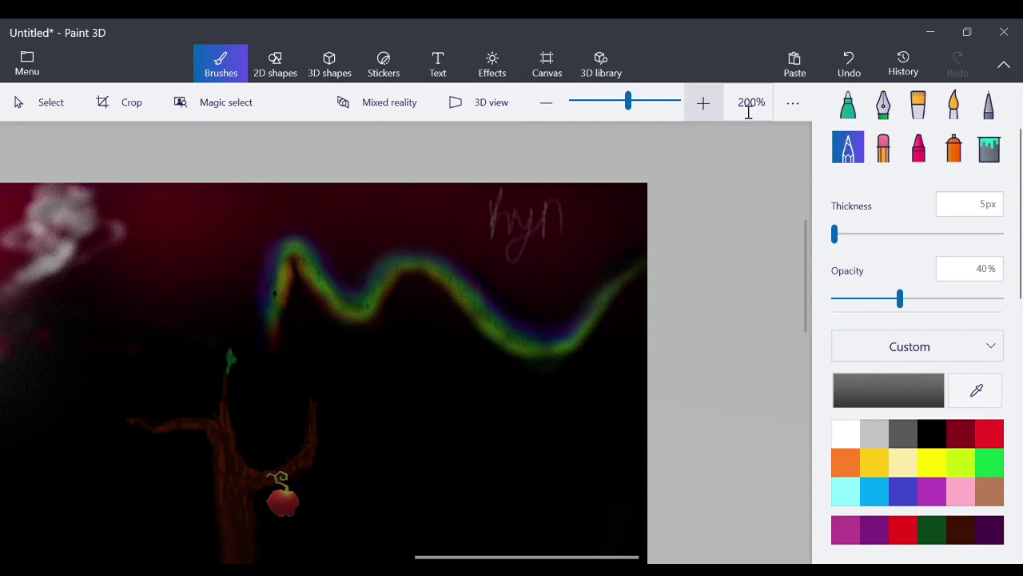
{"action": "left_click", "coordinate": [849, 62]}
Sign the painting in the upper-right sky with the pencil at 86% opacity, undoing the first attempt and rewriting it
{"action": "left_click", "coordinate": [978, 302]}
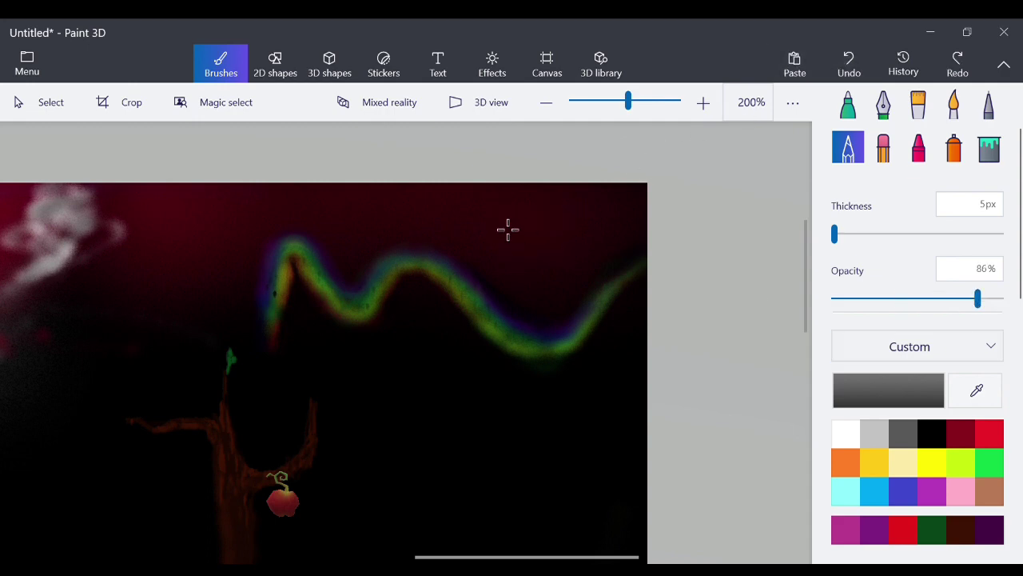
{"action": "mouse_move", "coordinate": [486, 200]}
{"action": "left_mouse_down"}
{"action": "mouse_move", "coordinate": [498, 242]}
{"action": "mouse_move", "coordinate": [502, 219]}
{"action": "mouse_move", "coordinate": [501, 234]}
{"action": "mouse_move", "coordinate": [543, 207]}
{"action": "mouse_move", "coordinate": [550, 228]}
{"action": "mouse_move", "coordinate": [563, 217]}
{"action": "mouse_move", "coordinate": [600, 226]}
{"action": "mouse_move", "coordinate": [608, 214]}
{"action": "mouse_move", "coordinate": [650, 211]}
{"action": "left_mouse_up"}
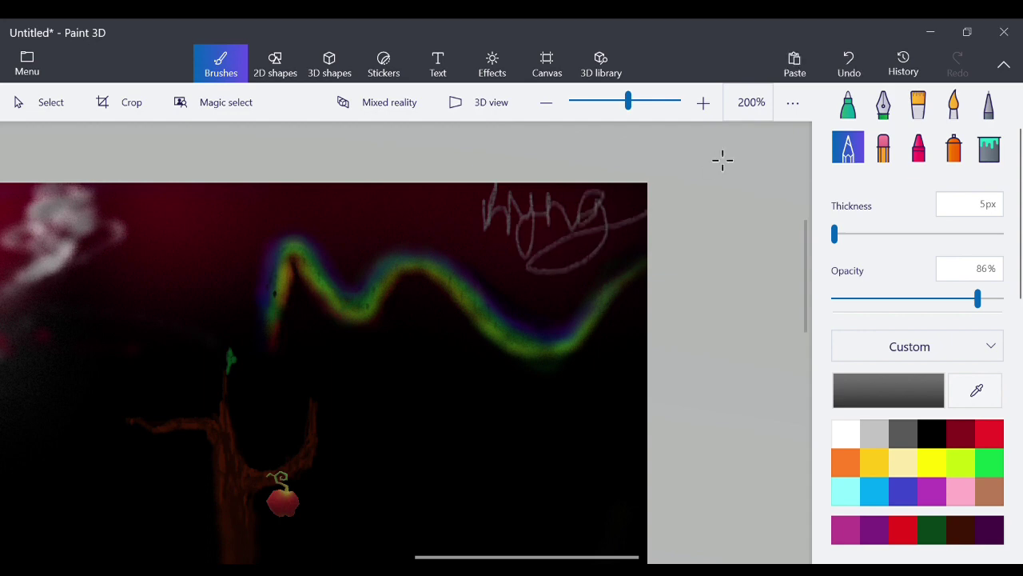
{"action": "left_click", "coordinate": [850, 62]}
{"action": "mouse_move", "coordinate": [482, 196]}
{"action": "left_mouse_down"}
{"action": "mouse_move", "coordinate": [502, 244]}
{"action": "mouse_move", "coordinate": [550, 223]}
{"action": "mouse_move", "coordinate": [589, 235]}
{"action": "mouse_move", "coordinate": [646, 184]}
{"action": "left_mouse_up"}
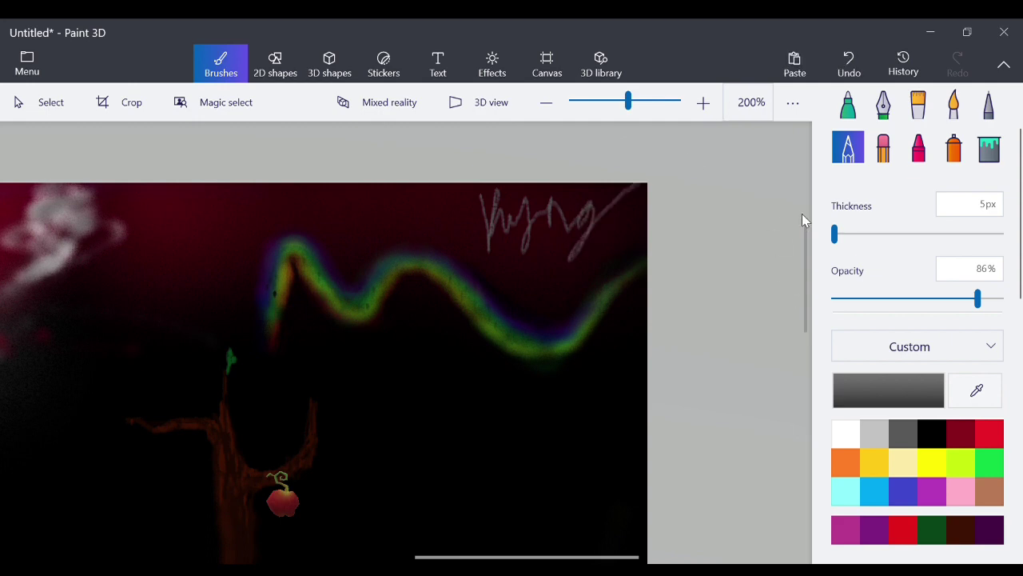
Darken the glowing cloud in the upper-left sky with black spray at 214 px thickness and 13% opacity
{"action": "left_click", "coordinate": [547, 102]}
{"action": "left_click", "coordinate": [547, 102]}
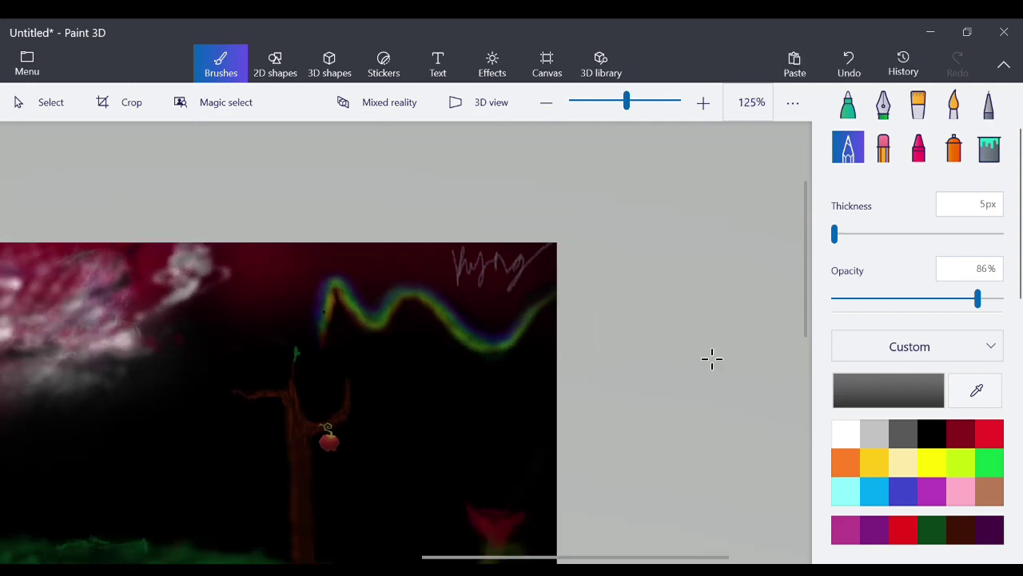
{"action": "left_click_drag", "start_coordinate": [638, 557], "coordinate": [561, 557]}
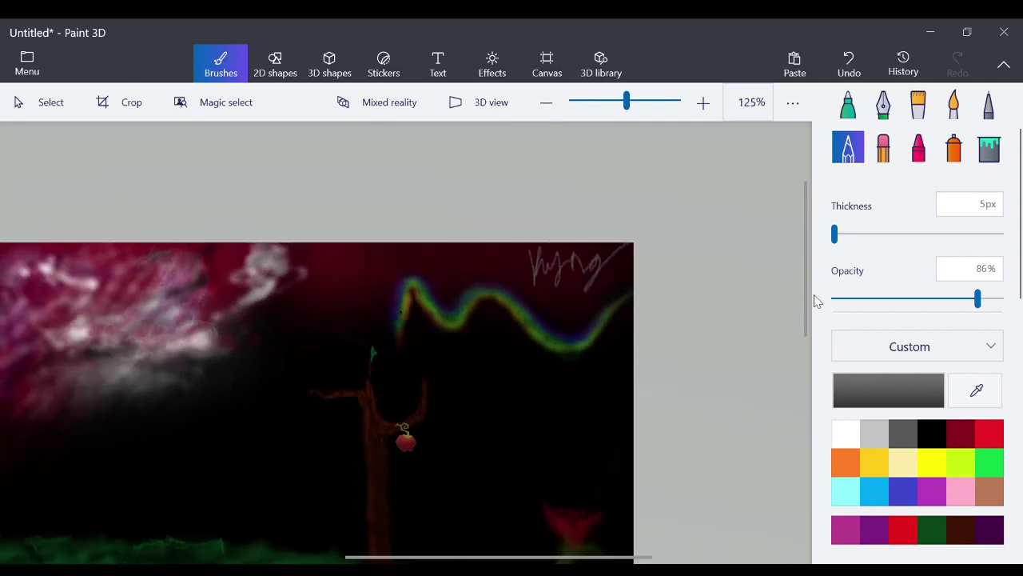
{"action": "left_click_drag", "start_coordinate": [806, 320], "coordinate": [800, 361]}
{"action": "left_click", "coordinate": [547, 102]}
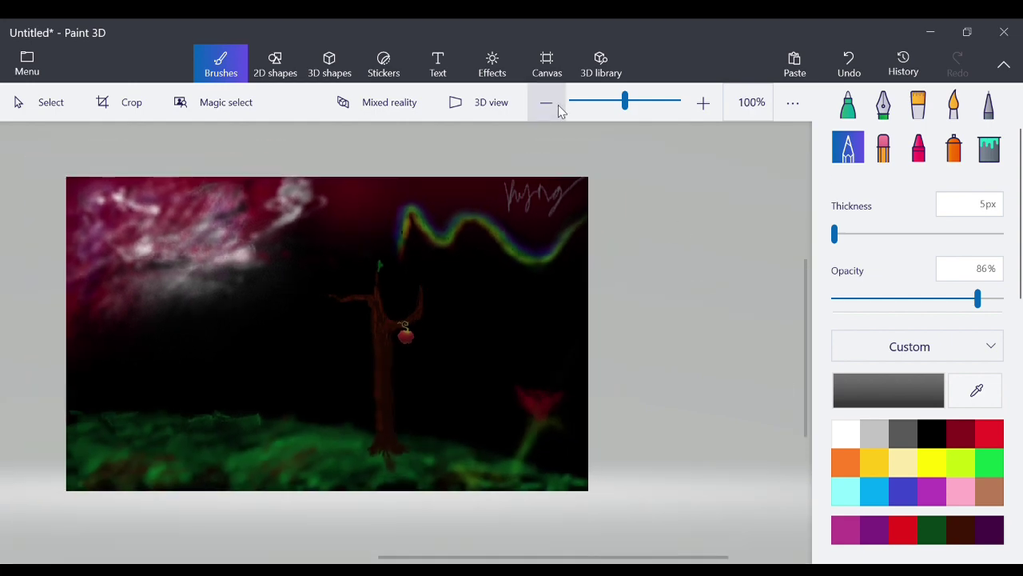
{"action": "left_click", "coordinate": [940, 441]}
{"action": "left_click", "coordinate": [954, 147]}
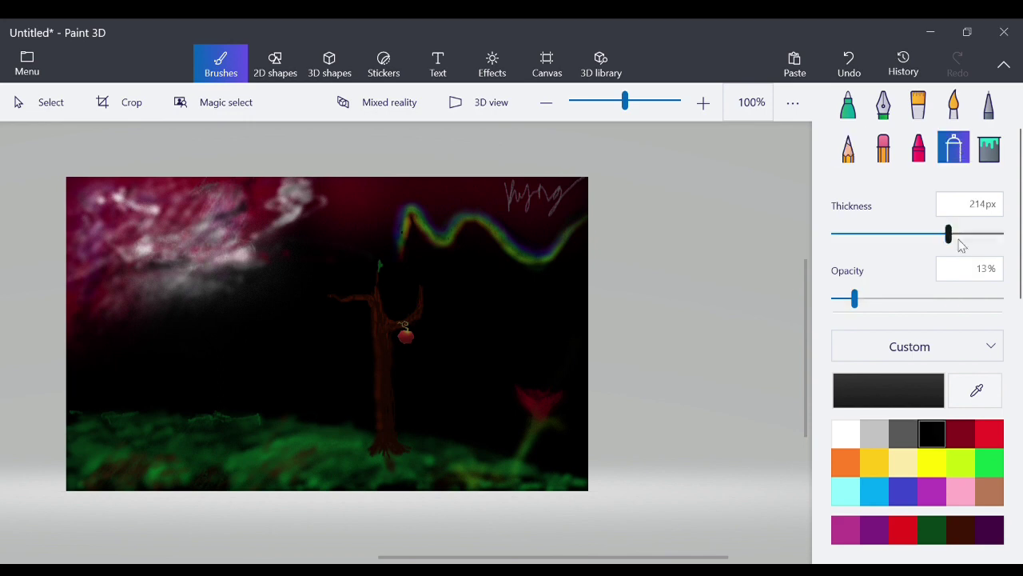
{"action": "mouse_move", "coordinate": [141, 247]}
{"action": "left_mouse_down"}
{"action": "mouse_move", "coordinate": [248, 256]}
{"action": "mouse_move", "coordinate": [210, 224]}
{"action": "mouse_move", "coordinate": [129, 246]}
{"action": "mouse_move", "coordinate": [105, 238]}
{"action": "mouse_move", "coordinate": [103, 272]}
{"action": "left_mouse_up"}
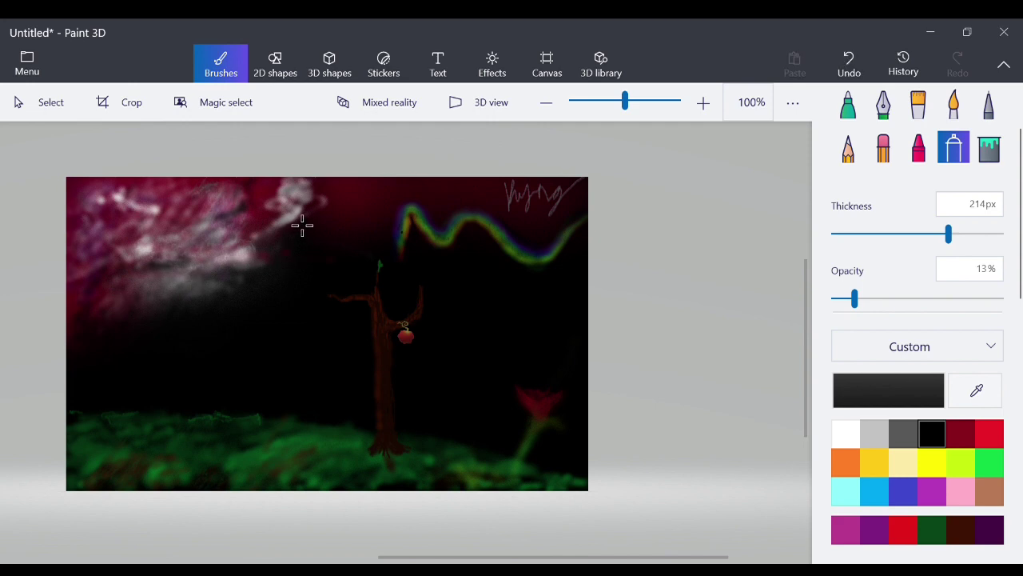
{"action": "left_click", "coordinate": [172, 200]}
{"action": "mouse_move", "coordinate": [159, 194]}
{"action": "left_mouse_down"}
{"action": "mouse_move", "coordinate": [155, 187]}
{"action": "mouse_move", "coordinate": [196, 206]}
{"action": "left_mouse_up"}
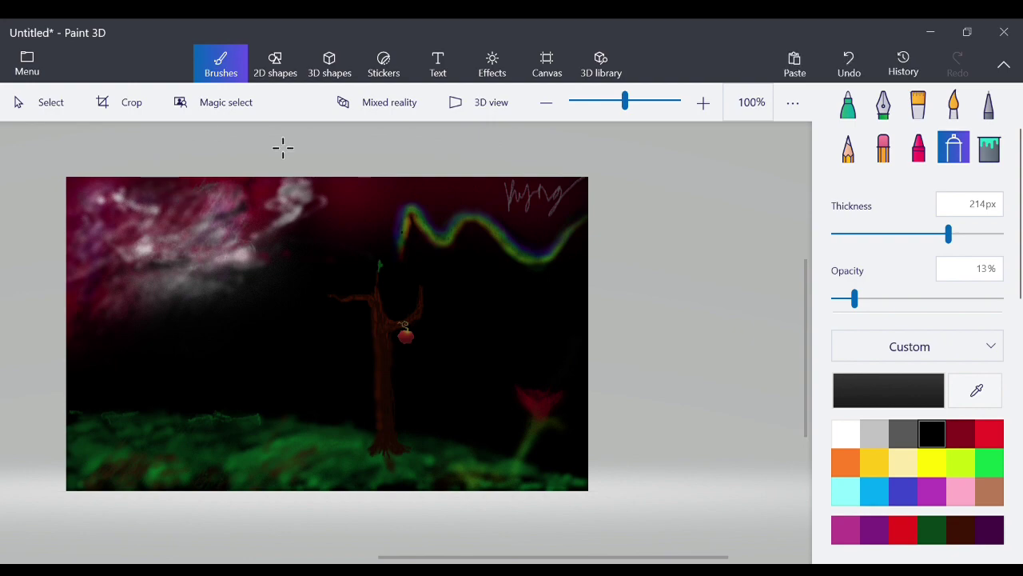